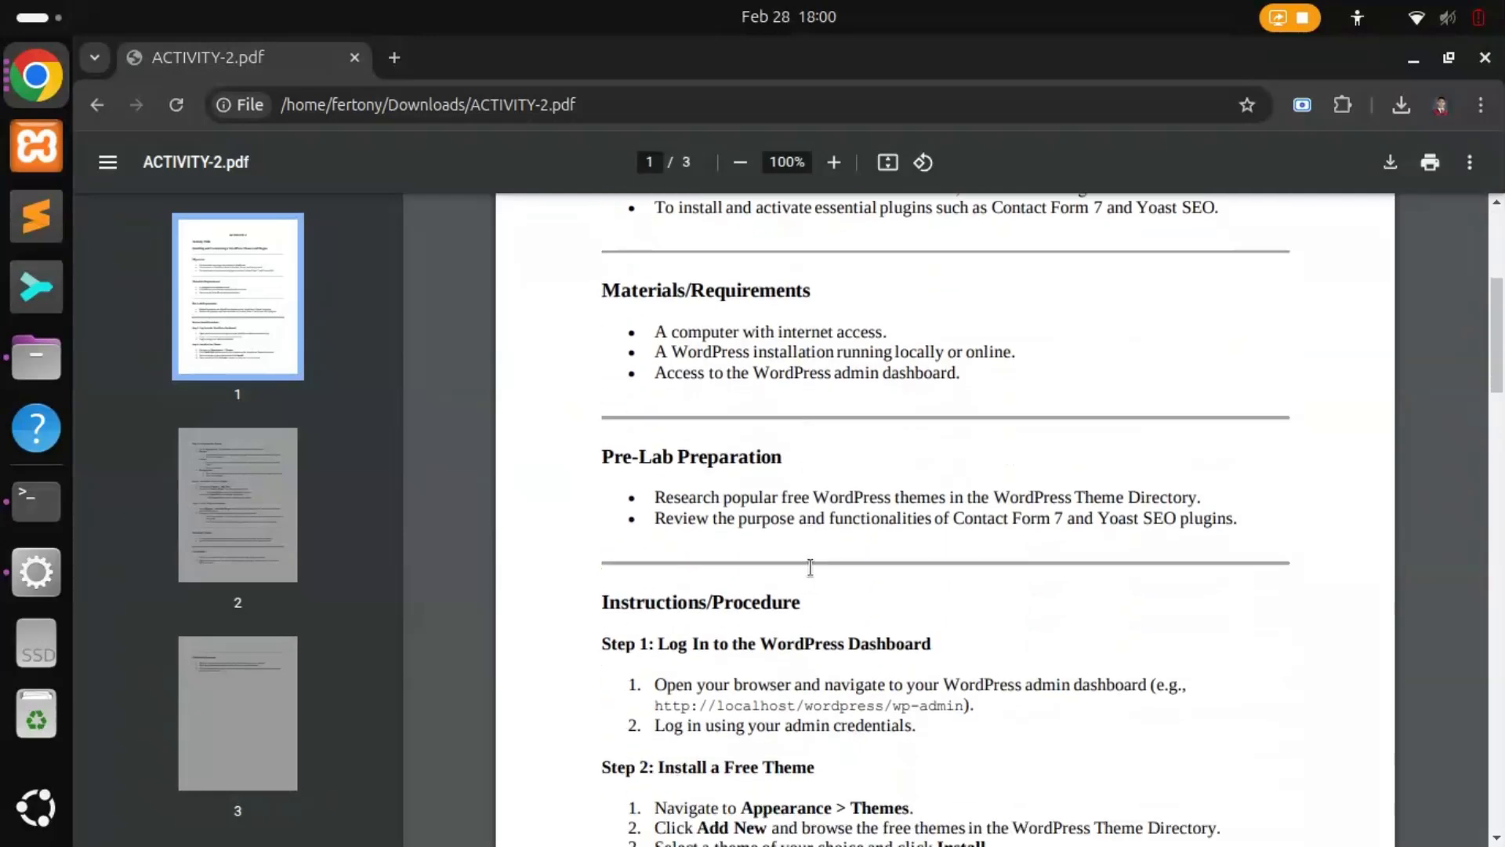
Step: Read the Step 1 login instructions and open the localhost wp-admin link in a new tab
{"action": "left_click_drag", "start_coordinate": [601, 486], "coordinate": [934, 486]}
{"action": "left_click_drag", "start_coordinate": [653, 527], "coordinate": [1173, 534]}
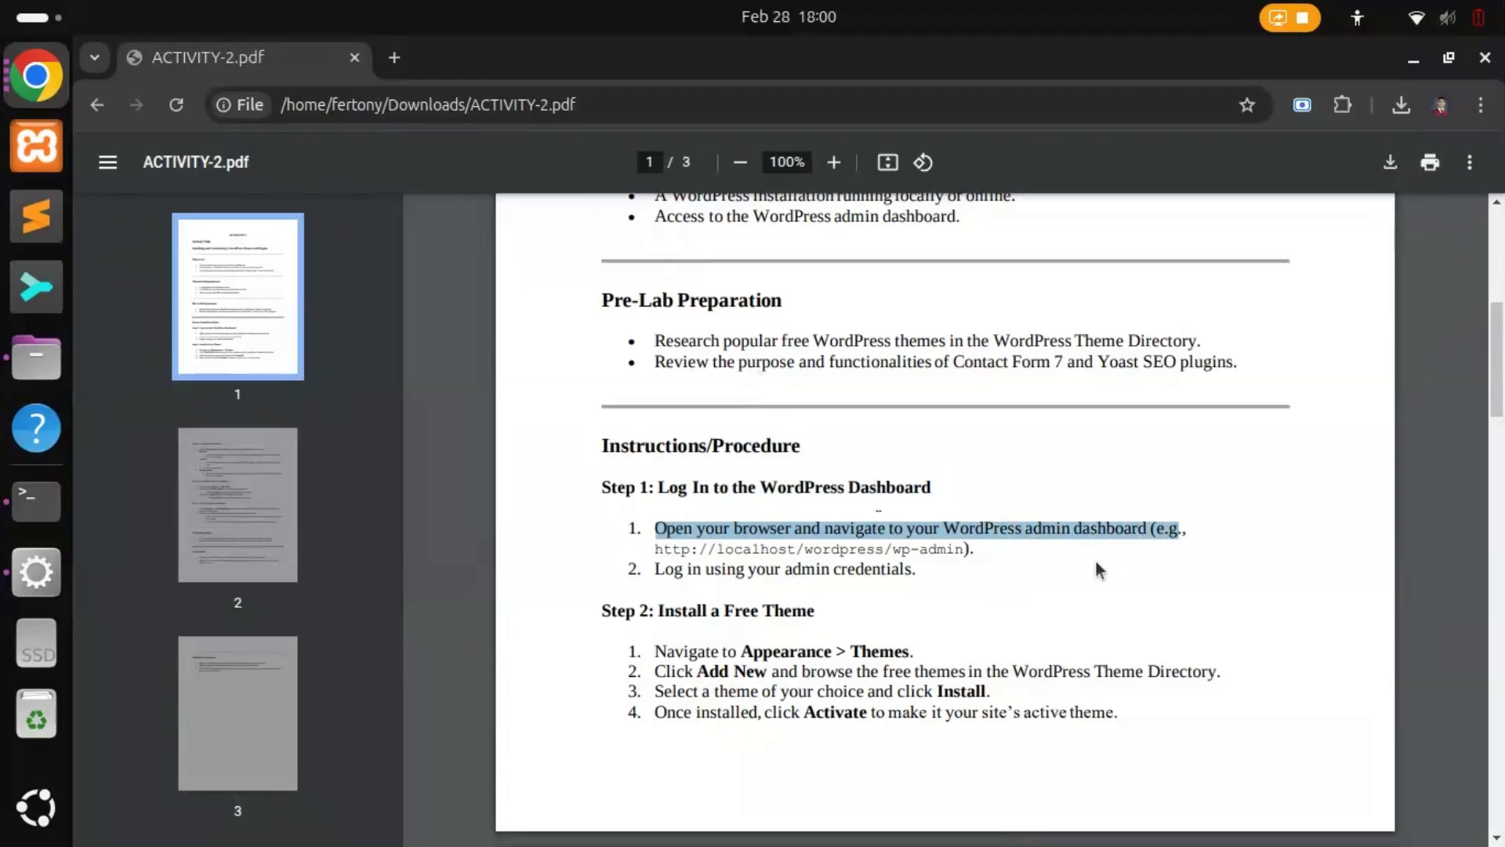
{"action": "left_click", "coordinate": [1029, 570]}
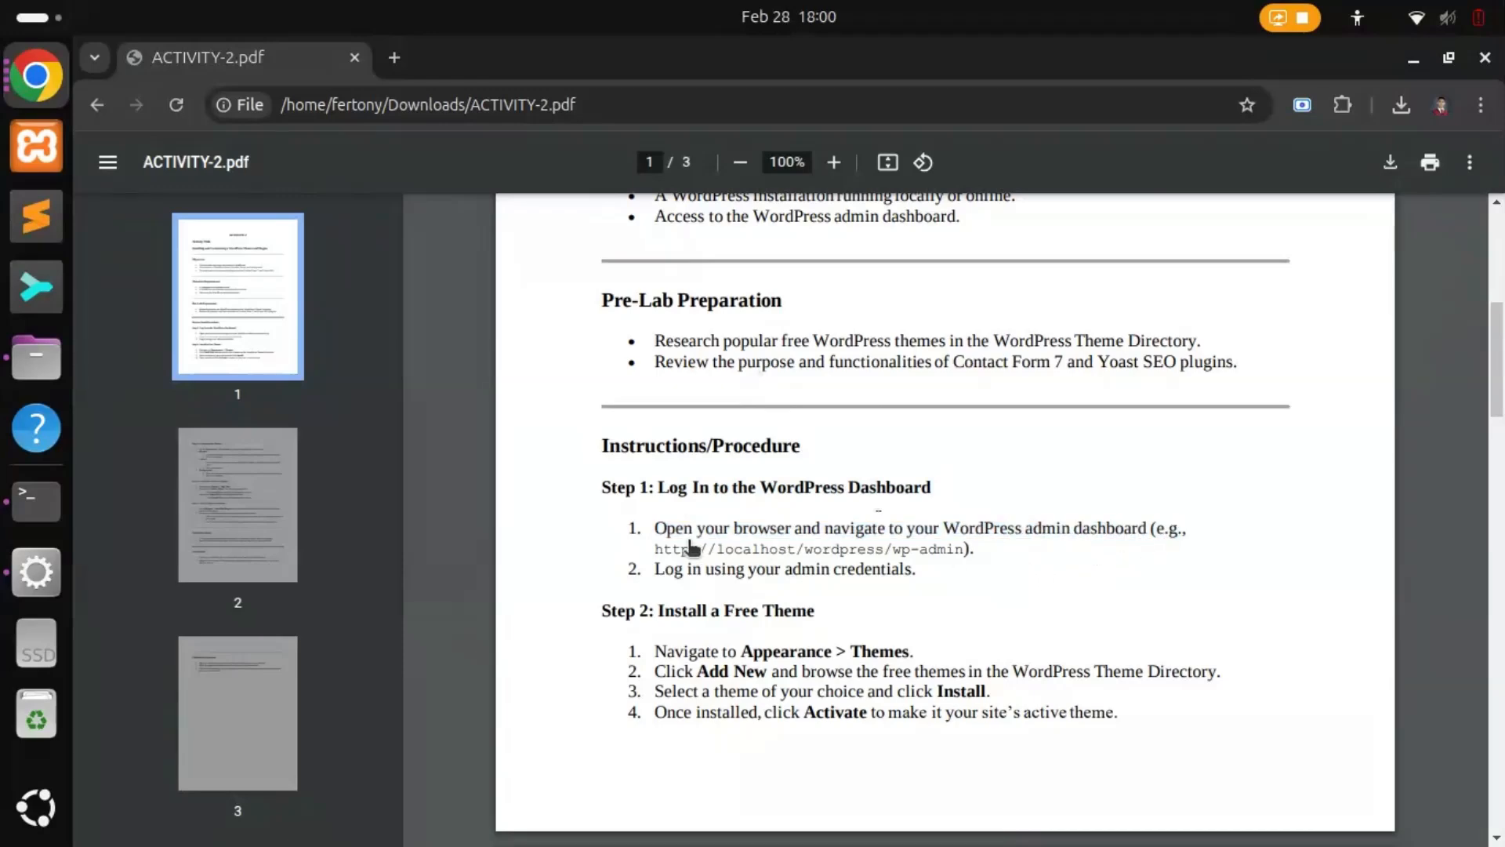
{"action": "right_click", "coordinate": [832, 555]}
{"action": "left_click", "coordinate": [923, 109]}
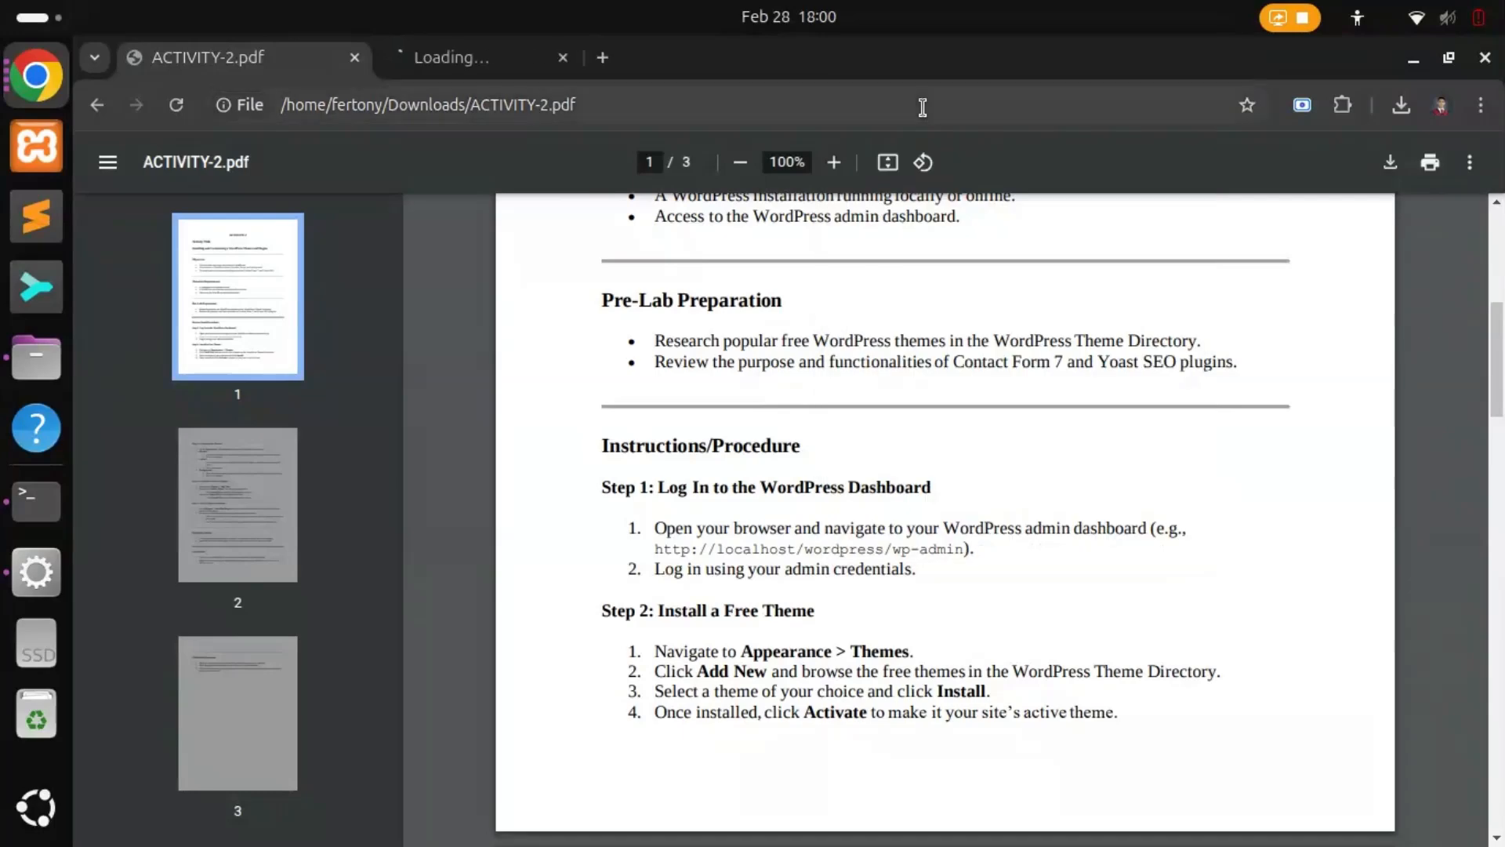
Step: Switch to the WordPress dashboard and look over the Welcome to WordPress heading
{"action": "left_click", "coordinate": [480, 69]}
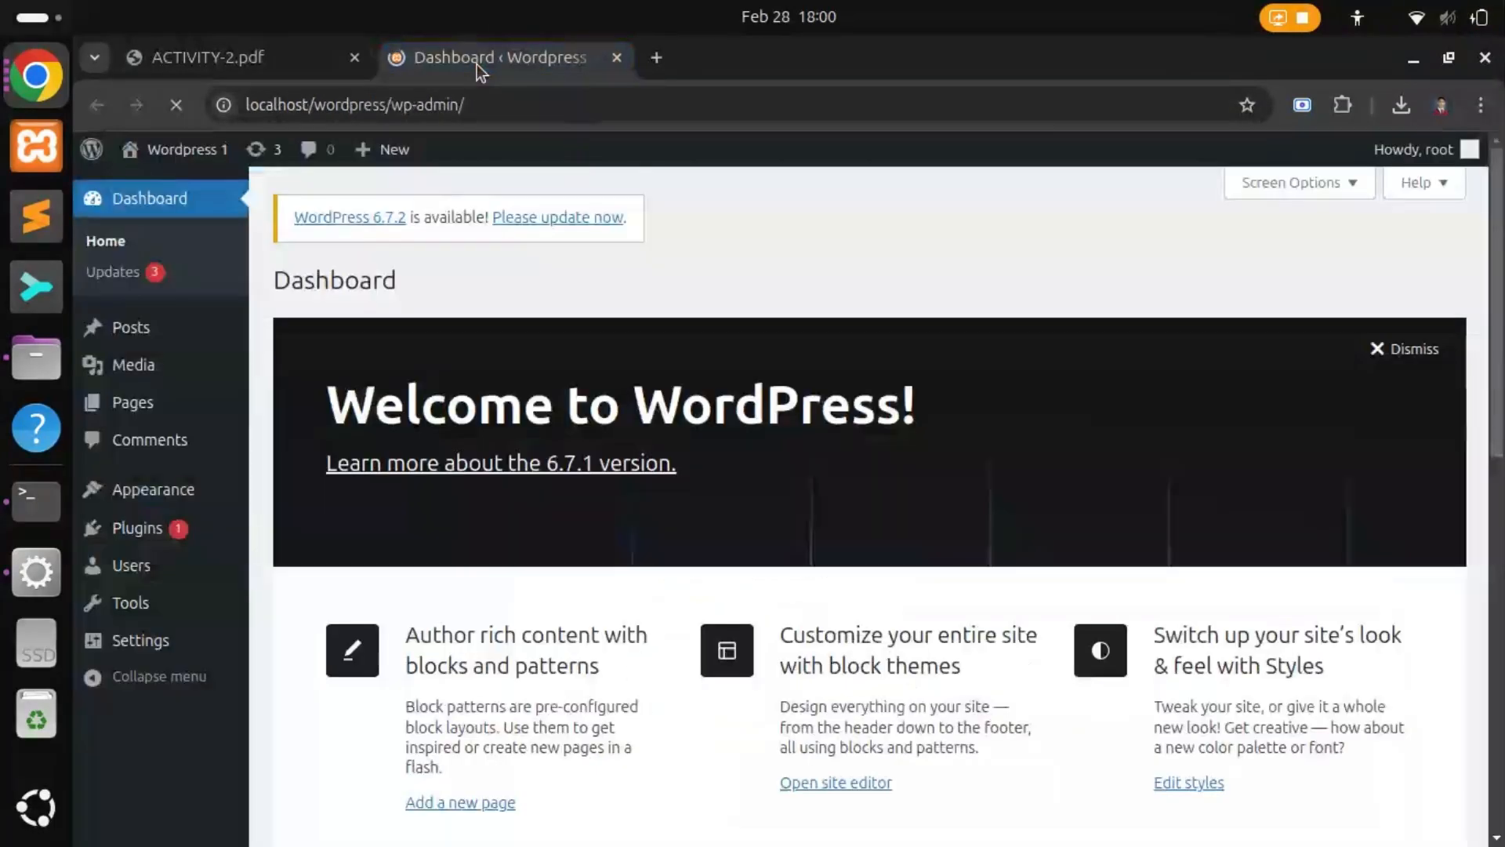
{"action": "left_click_drag", "start_coordinate": [328, 407], "coordinate": [902, 433]}
{"action": "left_click", "coordinate": [766, 449]}
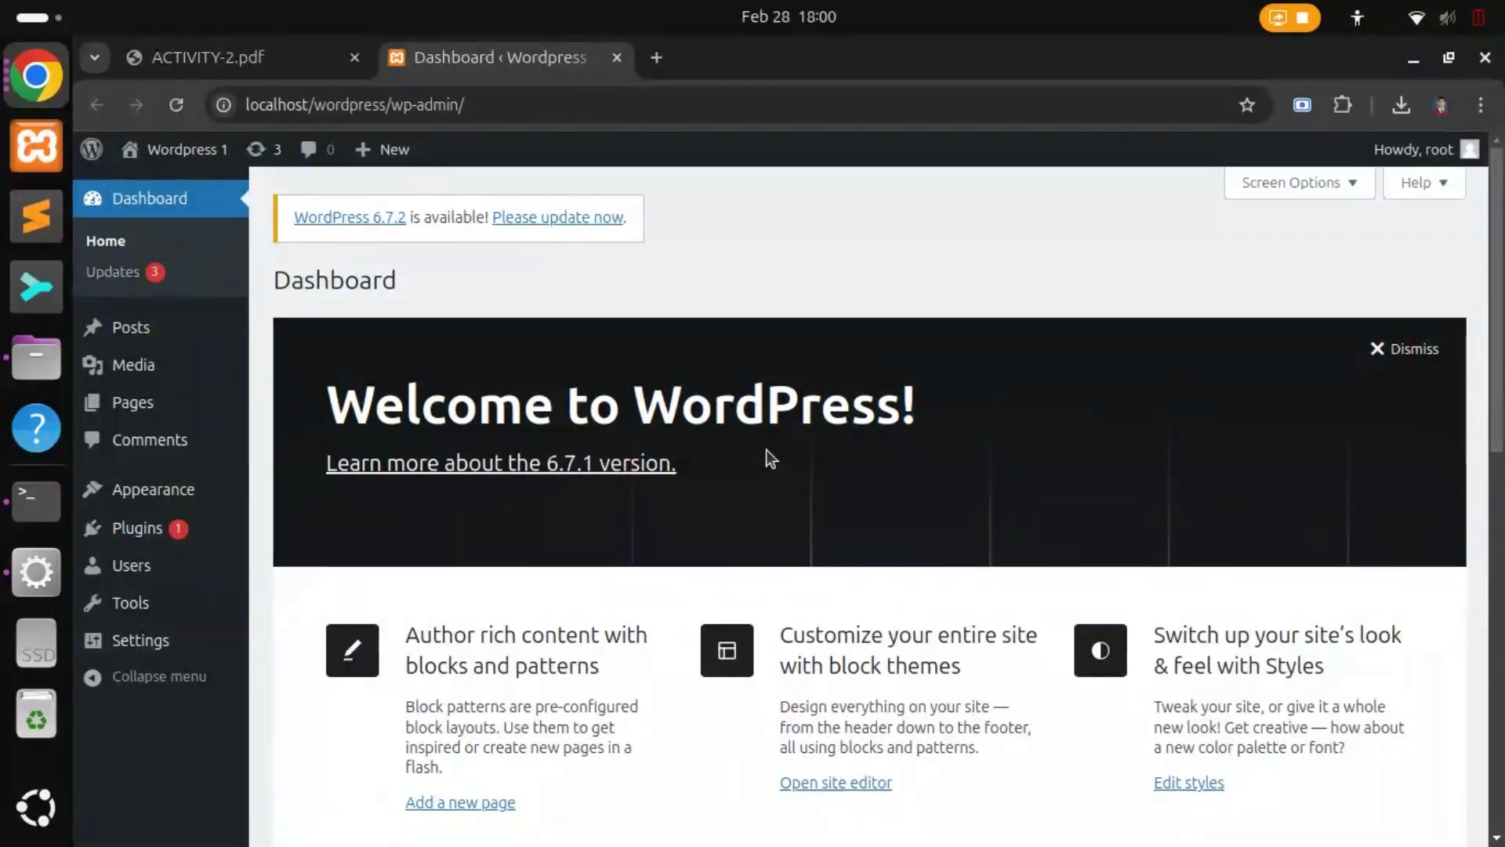
Step: Read the PDF's Step 2 Install a Free Theme instructions, then head to Appearance > Themes
{"action": "left_click", "coordinate": [234, 65]}
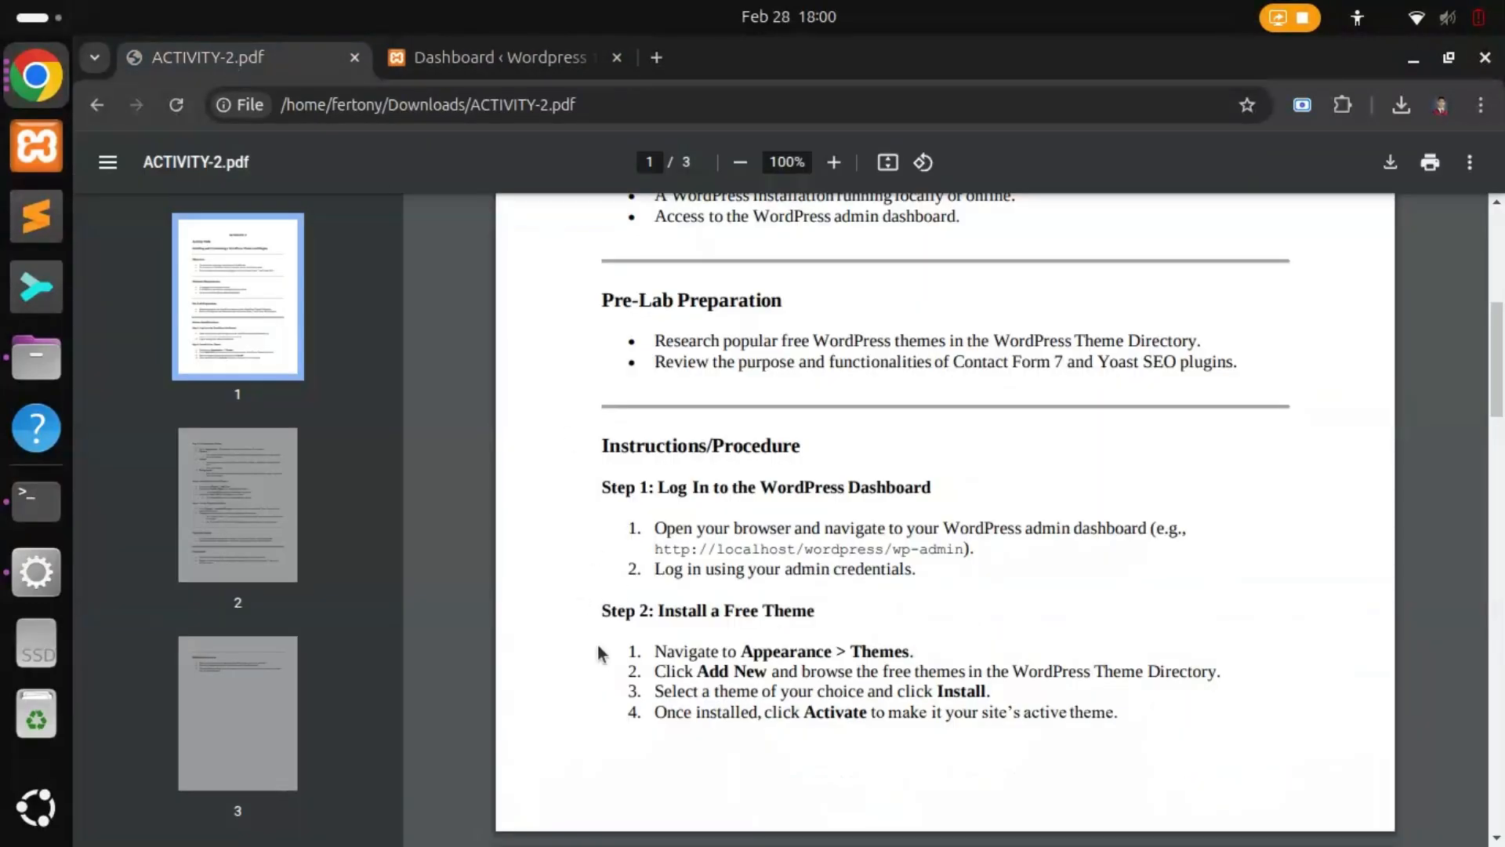
{"action": "left_click_drag", "start_coordinate": [593, 608], "coordinate": [816, 605]}
{"action": "left_click", "coordinate": [831, 620]}
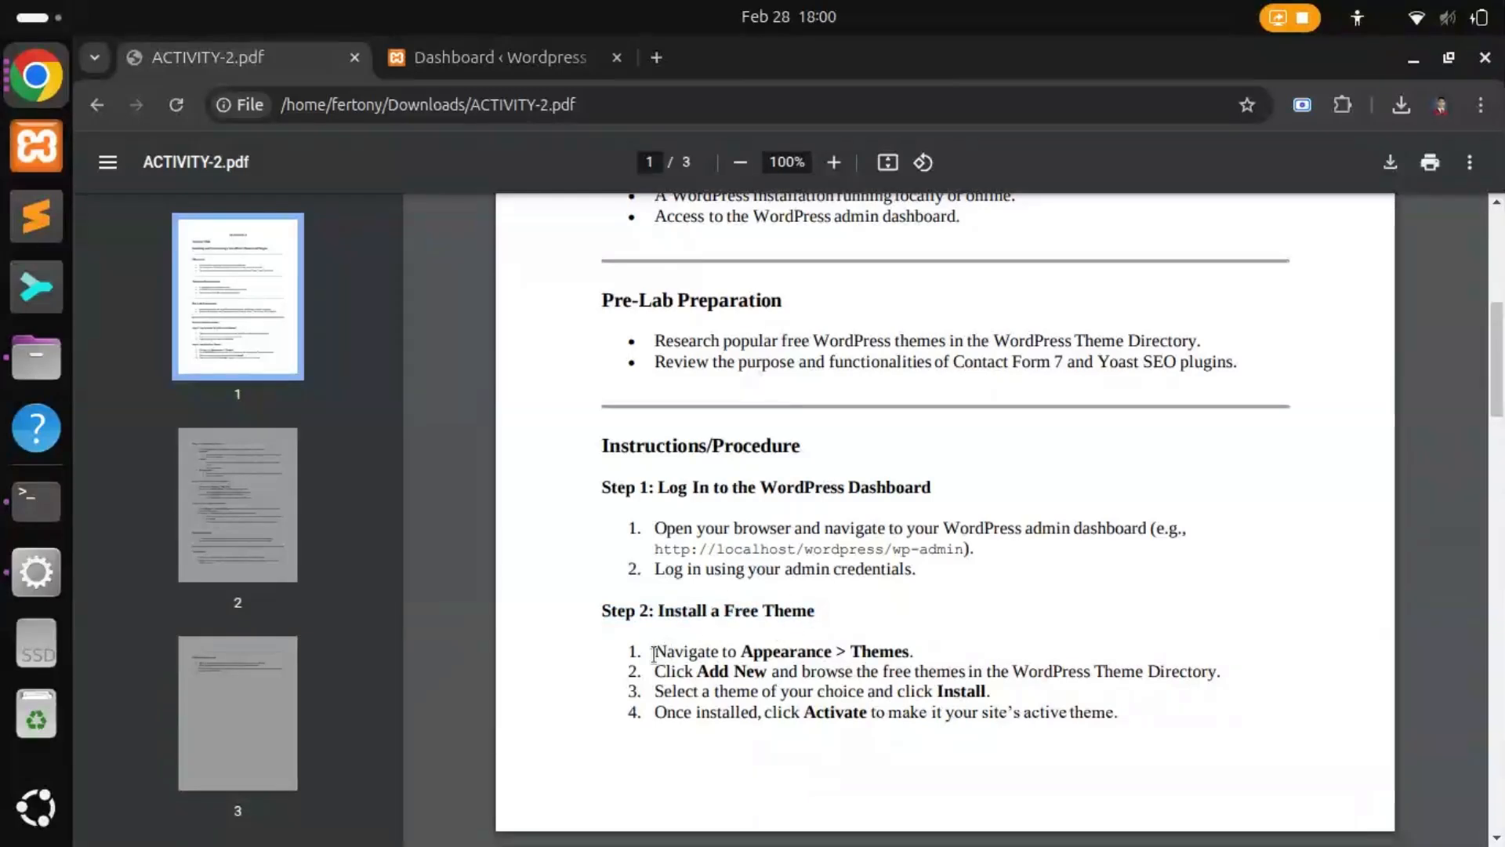
{"action": "left_click_drag", "start_coordinate": [654, 653], "coordinate": [704, 646]}
{"action": "left_click_drag", "start_coordinate": [853, 651], "coordinate": [904, 652]}
{"action": "left_click", "coordinate": [493, 56]}
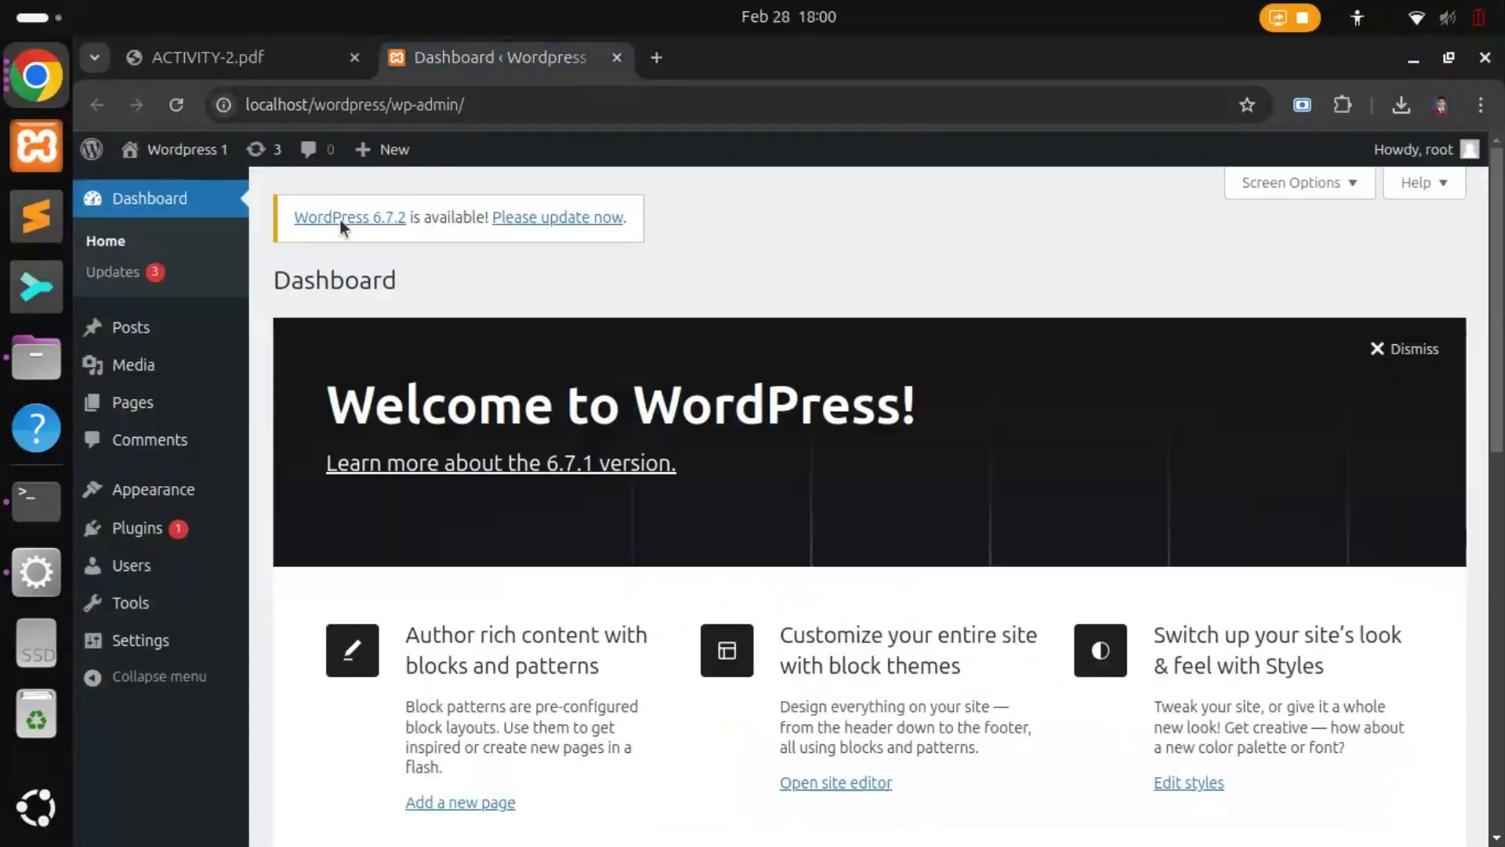
{"action": "mouse_move", "coordinate": [159, 494]}
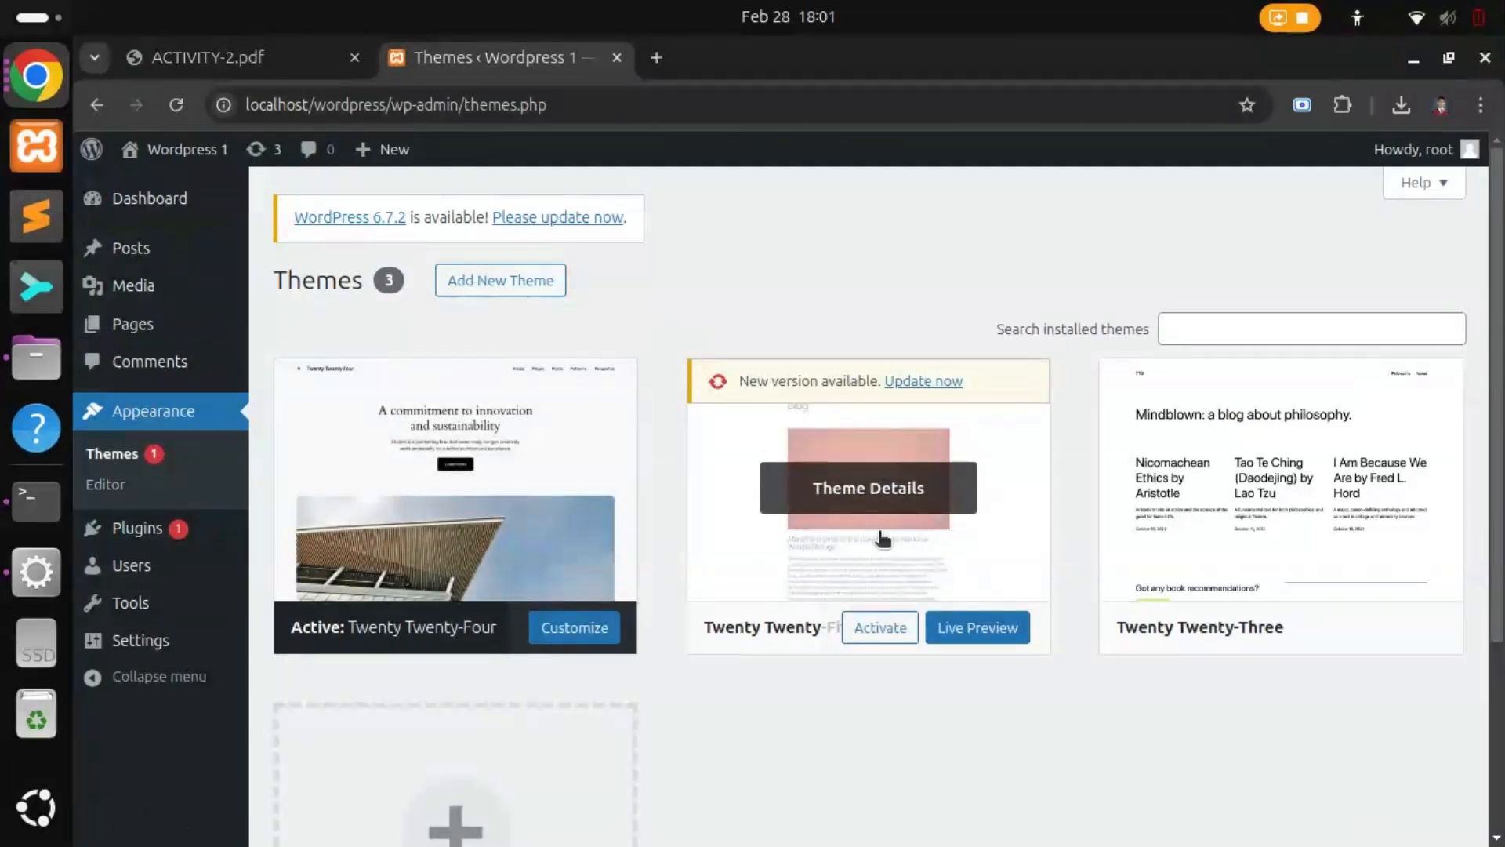
Step: Activate Twenty Twenty-Five and check the PDF's Add New instruction
{"action": "left_click", "coordinate": [888, 628]}
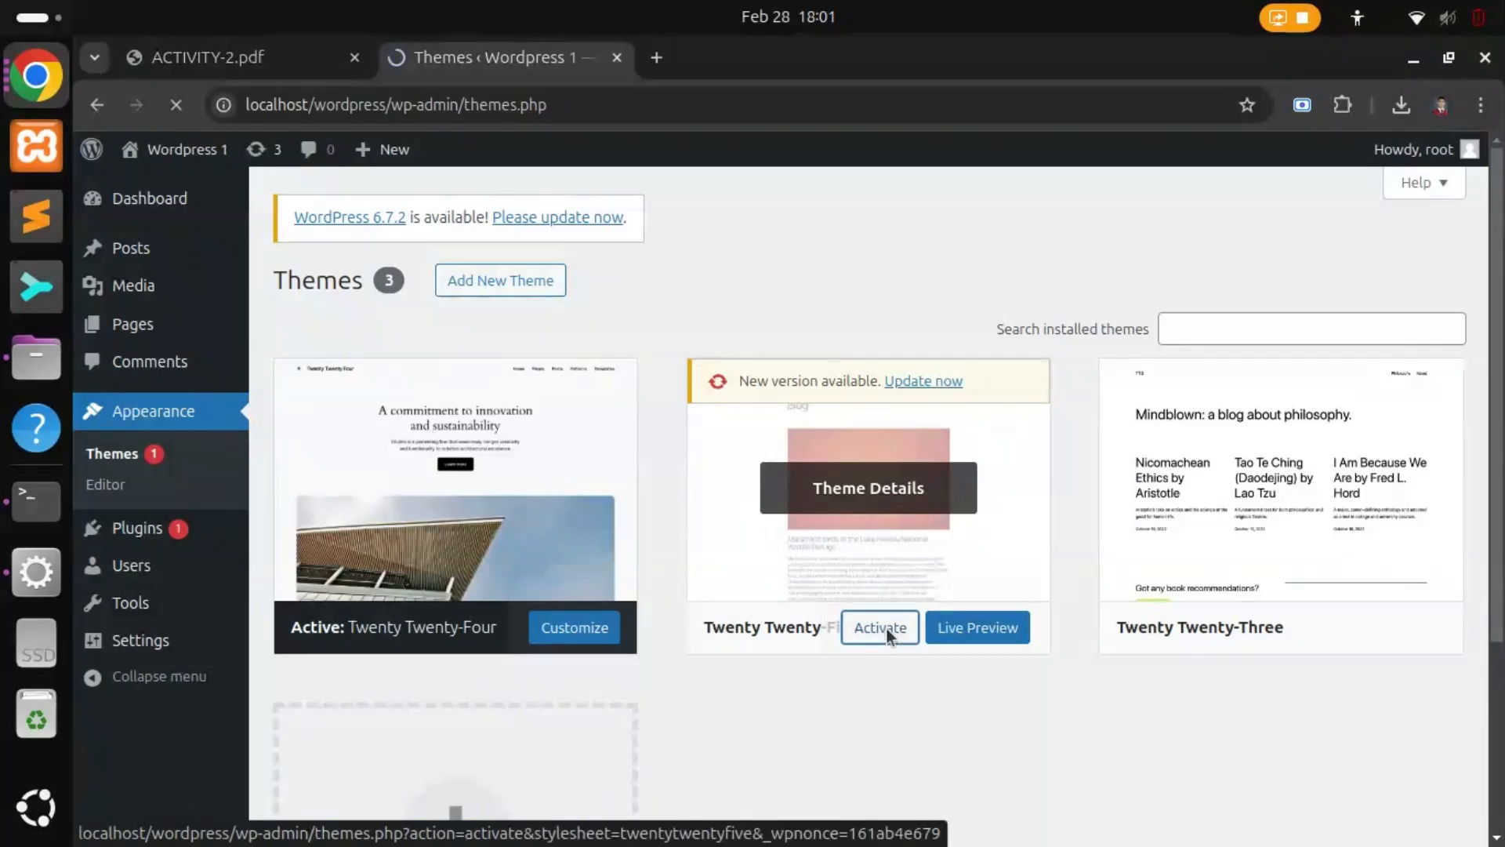
{"action": "left_click", "coordinate": [252, 68]}
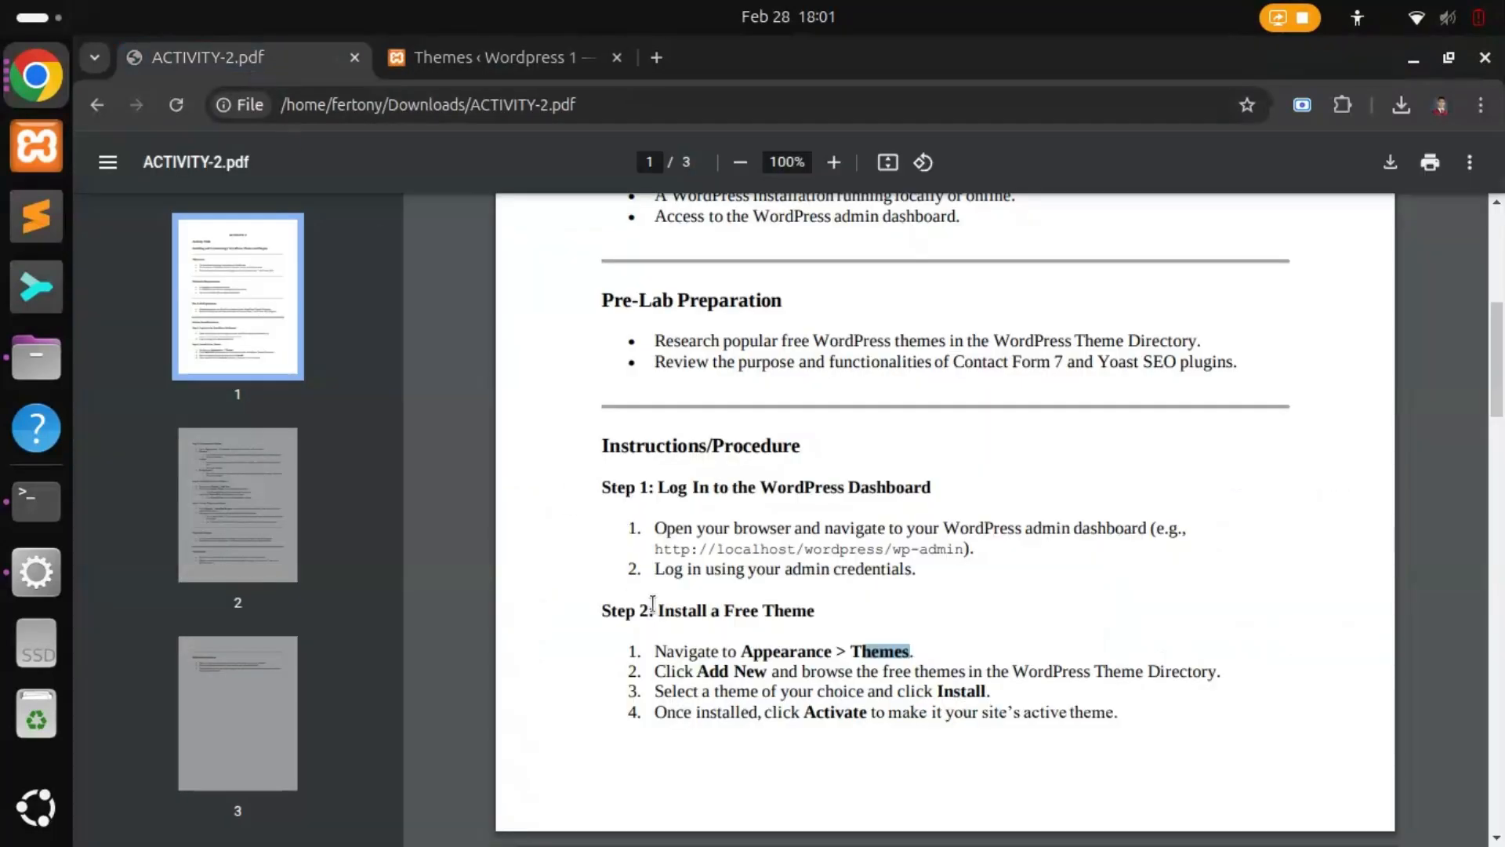
{"action": "scroll", "coordinate": [720, 637], "scroll_direction": "down", "scroll_amount": 3}
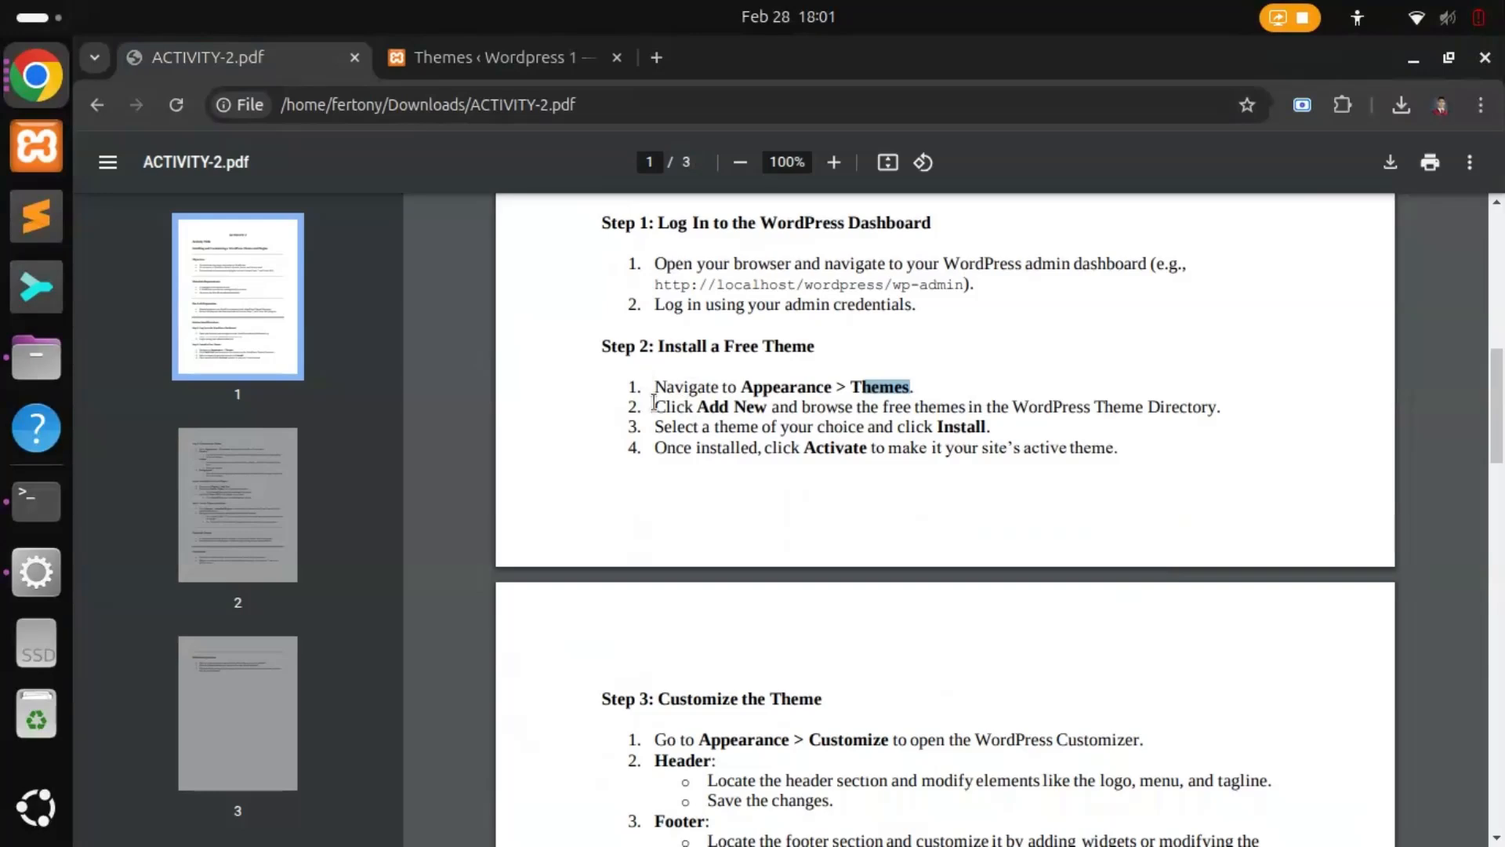
{"action": "left_click_drag", "start_coordinate": [654, 402], "coordinate": [761, 410]}
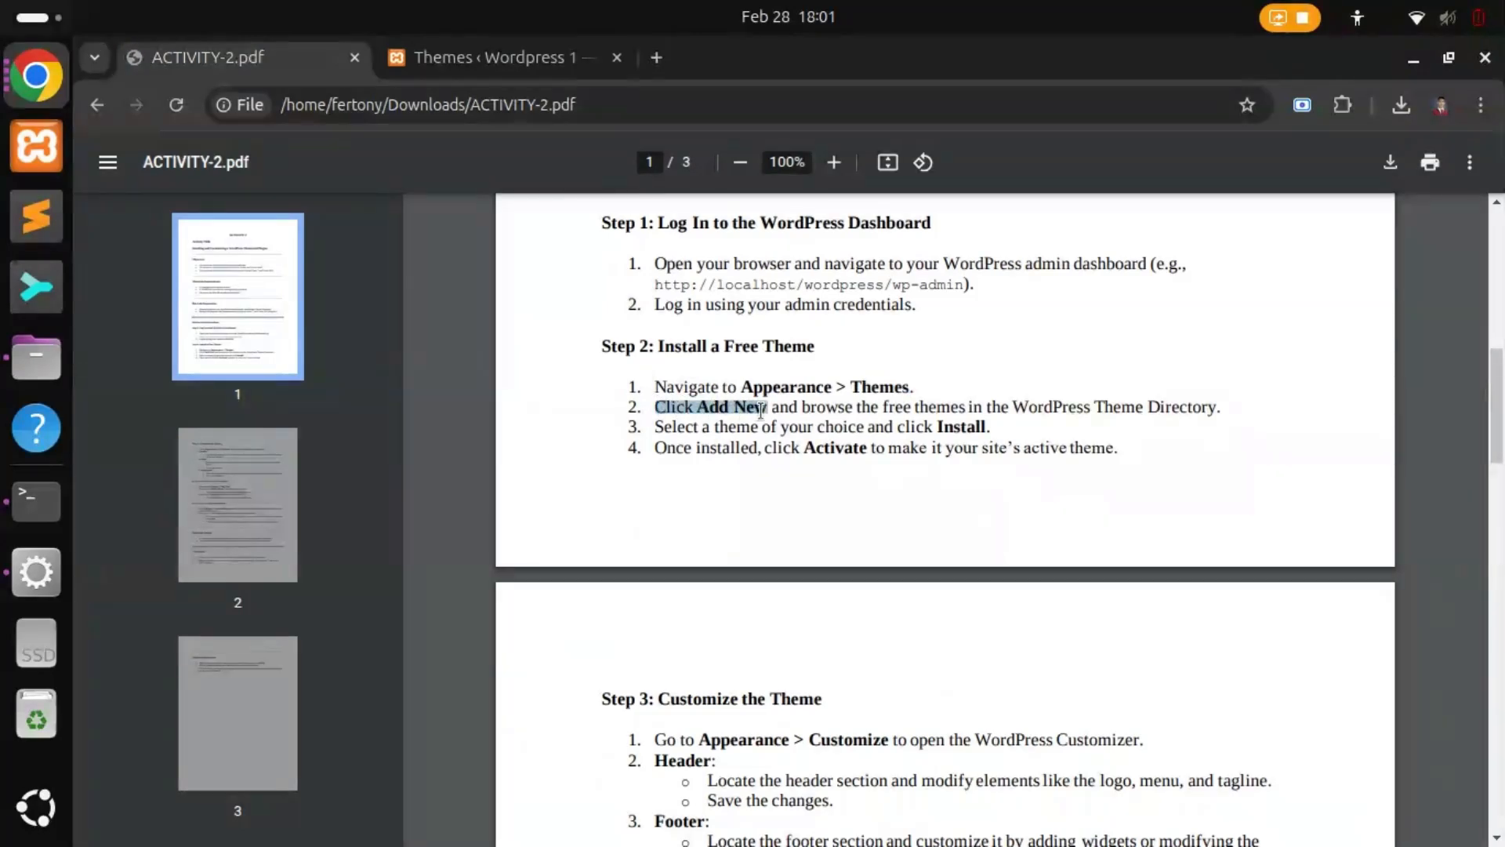
{"action": "left_click", "coordinate": [467, 57]}
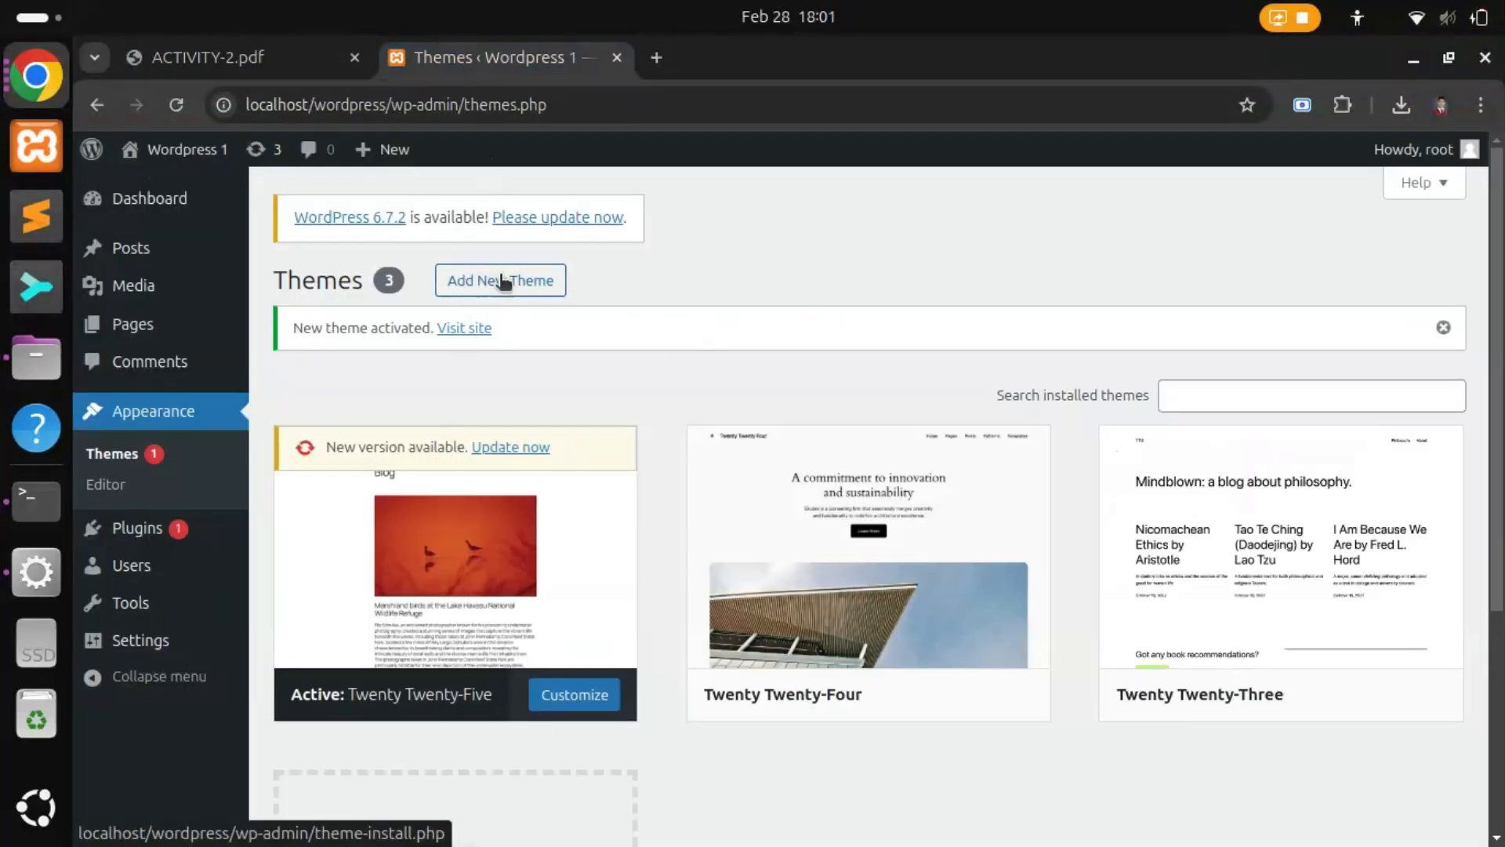
{"action": "mouse_move", "coordinate": [858, 639]}
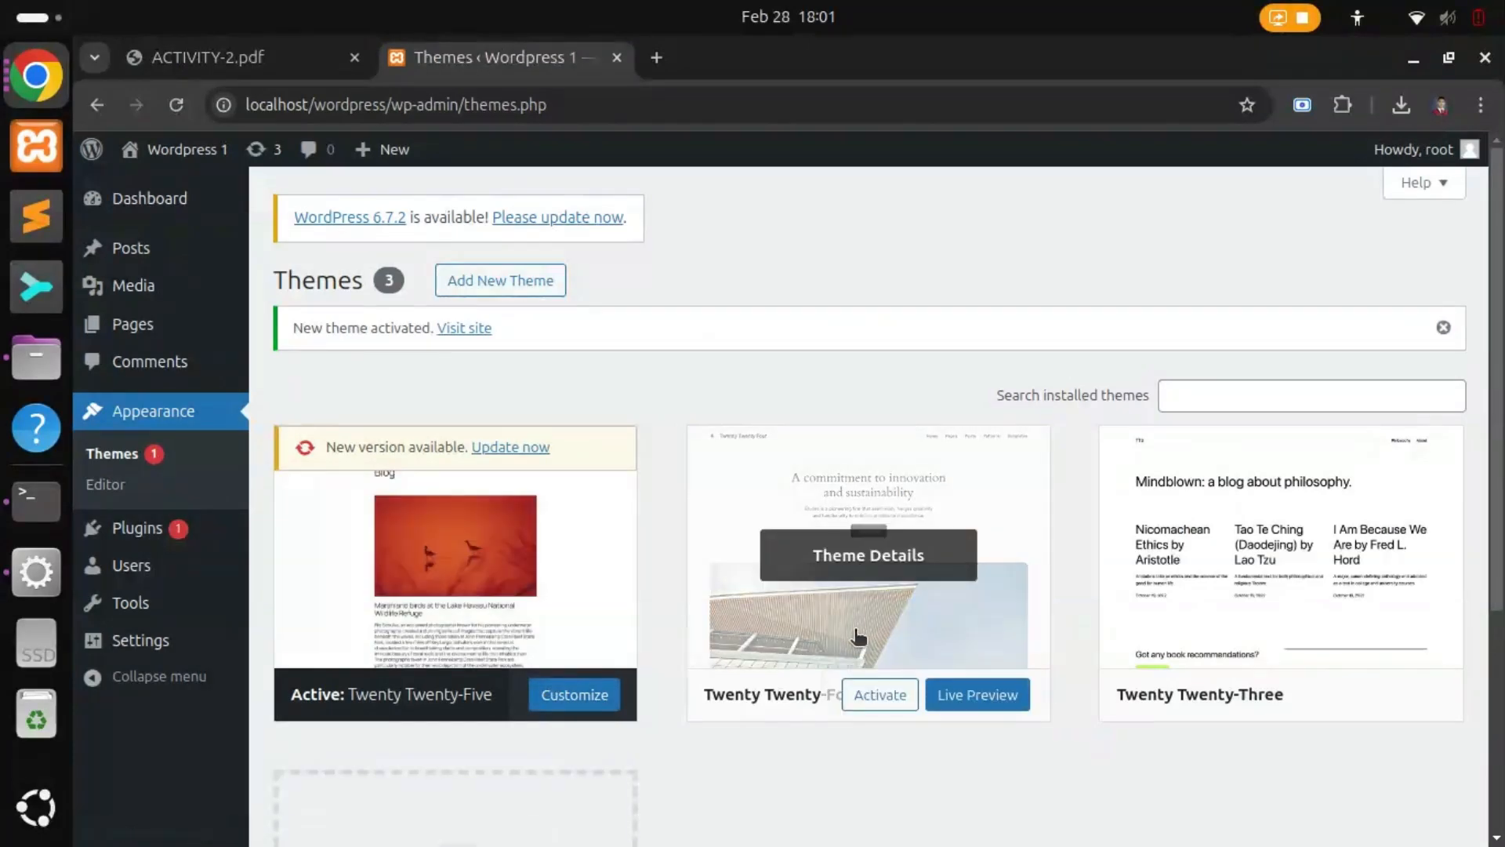
Step: Review the install-and-activate instructions, then reactivate Twenty Twenty-Four
{"action": "left_click", "coordinate": [293, 61]}
{"action": "left_click_drag", "start_coordinate": [661, 422], "coordinate": [978, 421]}
{"action": "left_click_drag", "start_coordinate": [652, 449], "coordinate": [860, 453]}
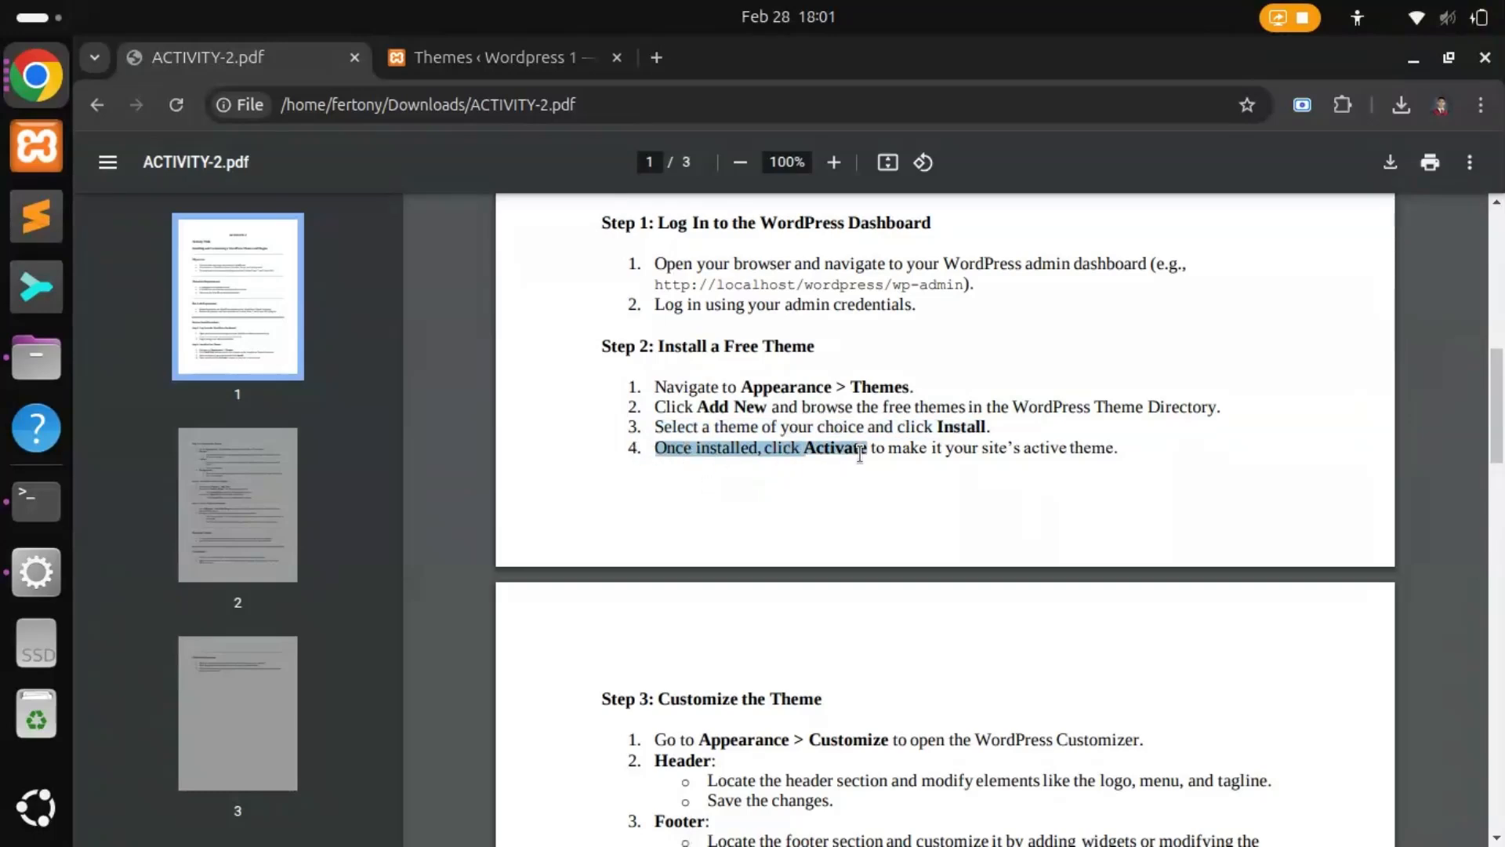
{"action": "left_click", "coordinate": [450, 62]}
{"action": "mouse_move", "coordinate": [890, 645]}
{"action": "left_click", "coordinate": [890, 692]}
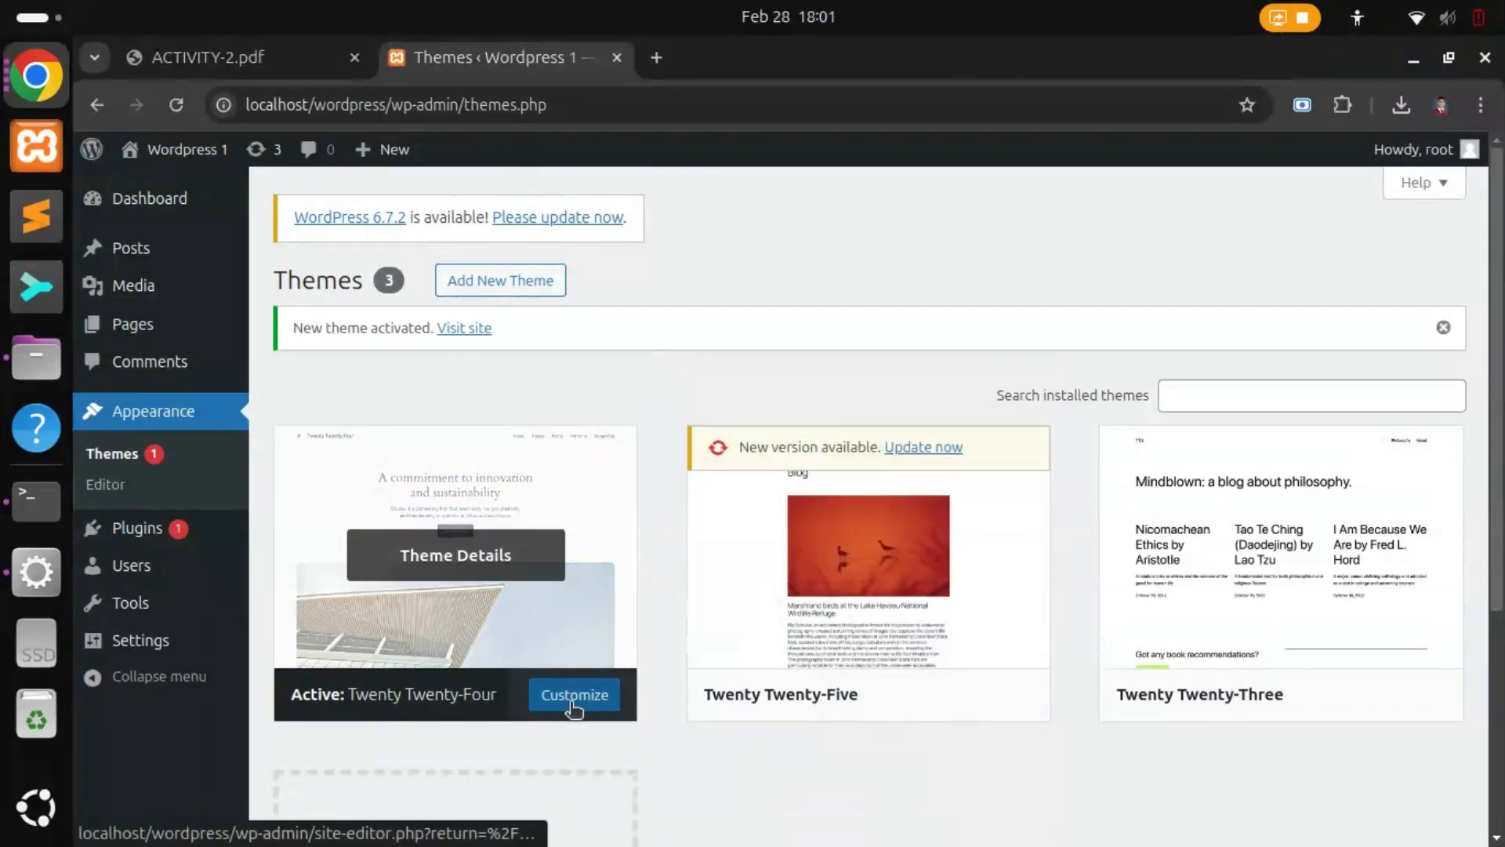
Step: Check the Step 3 Customize the Theme heading and open Twenty Twenty-Four in the site editor
{"action": "left_click", "coordinate": [253, 63]}
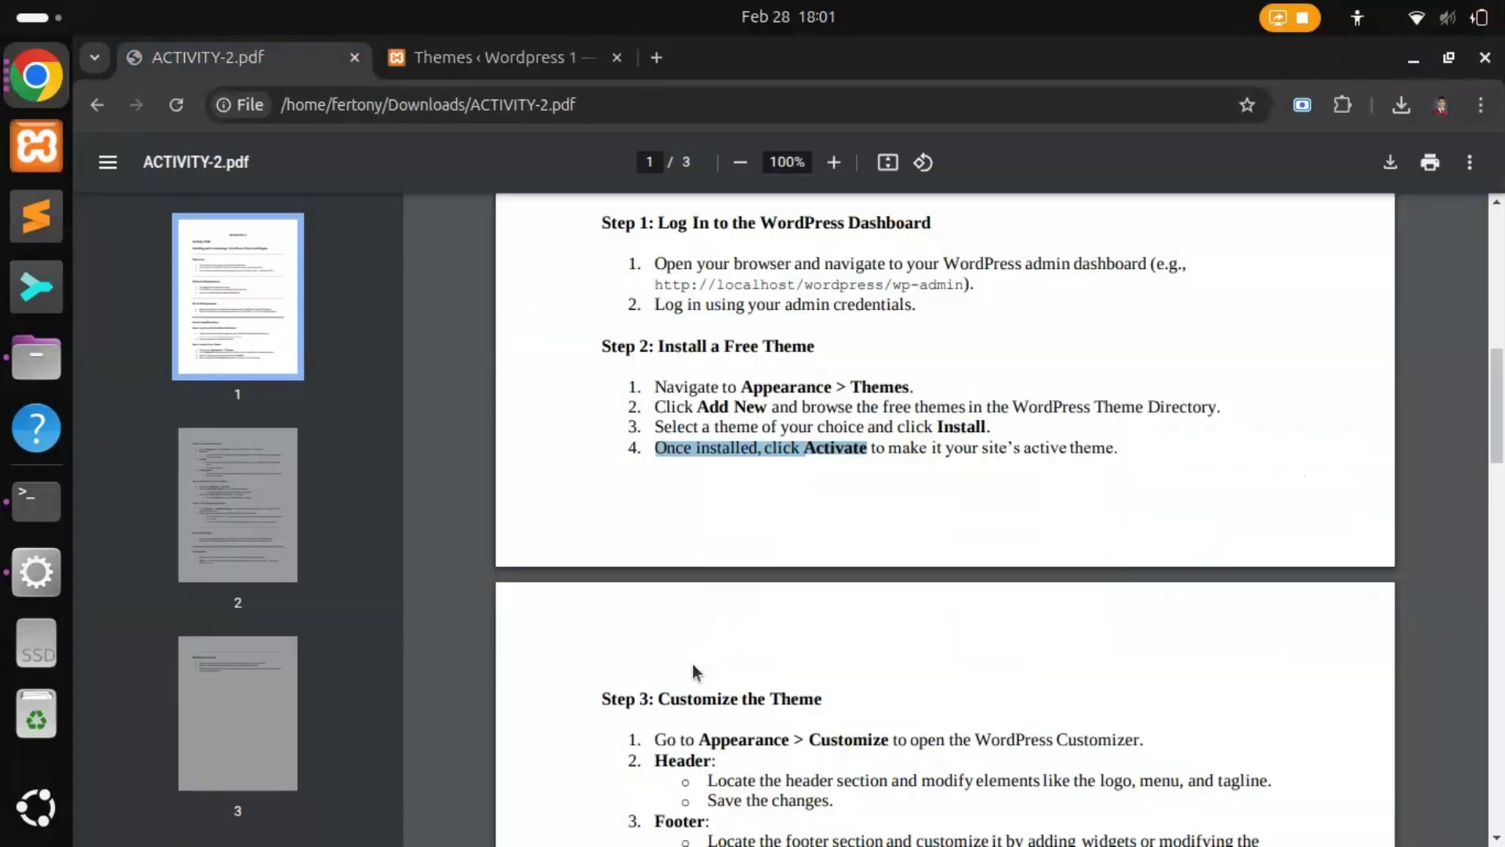
{"action": "left_click_drag", "start_coordinate": [658, 699], "coordinate": [822, 698]}
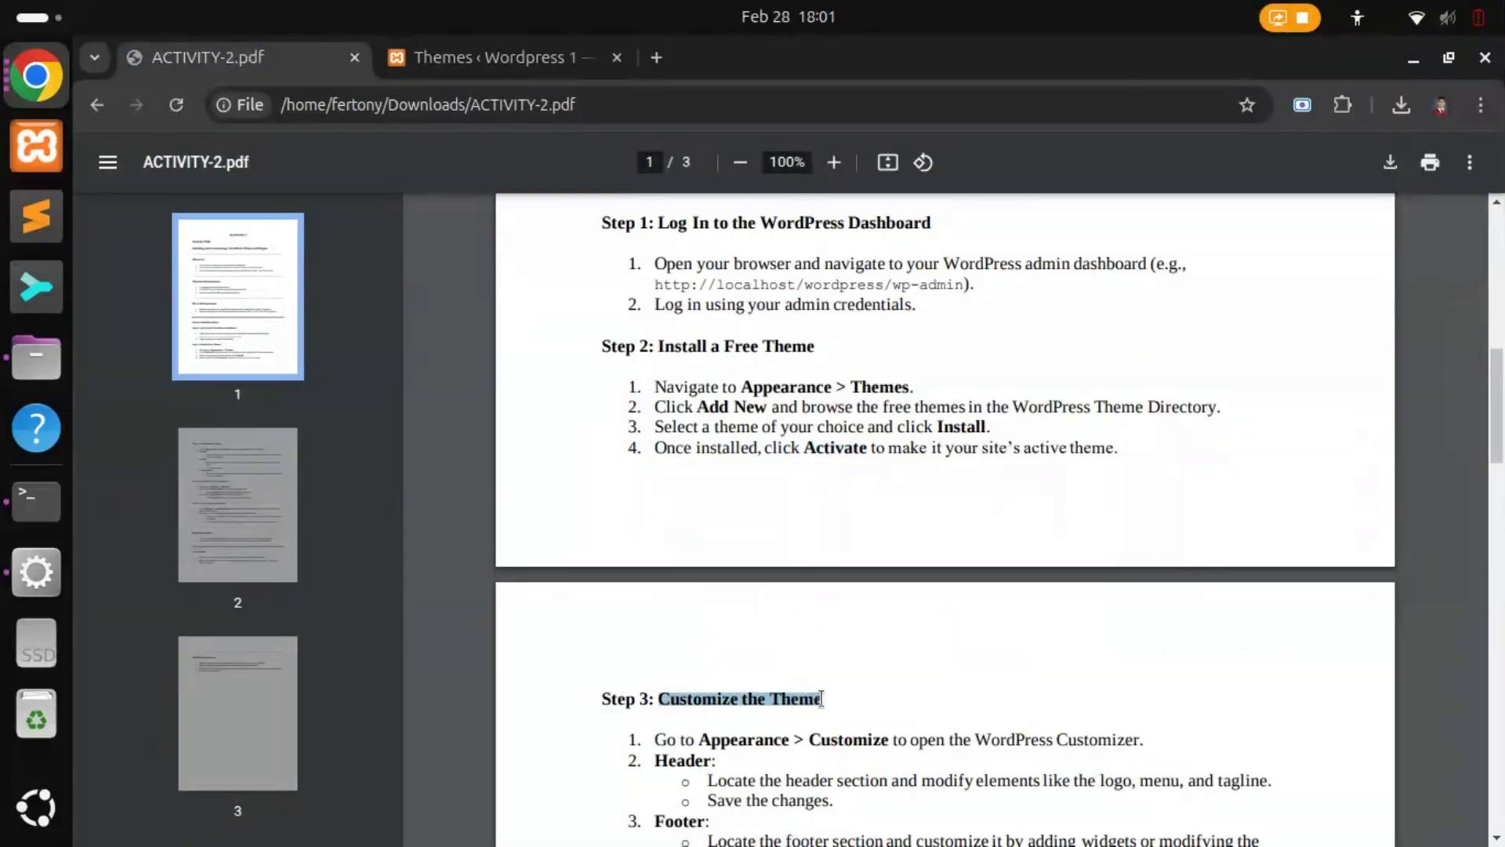
{"action": "left_click", "coordinate": [440, 65]}
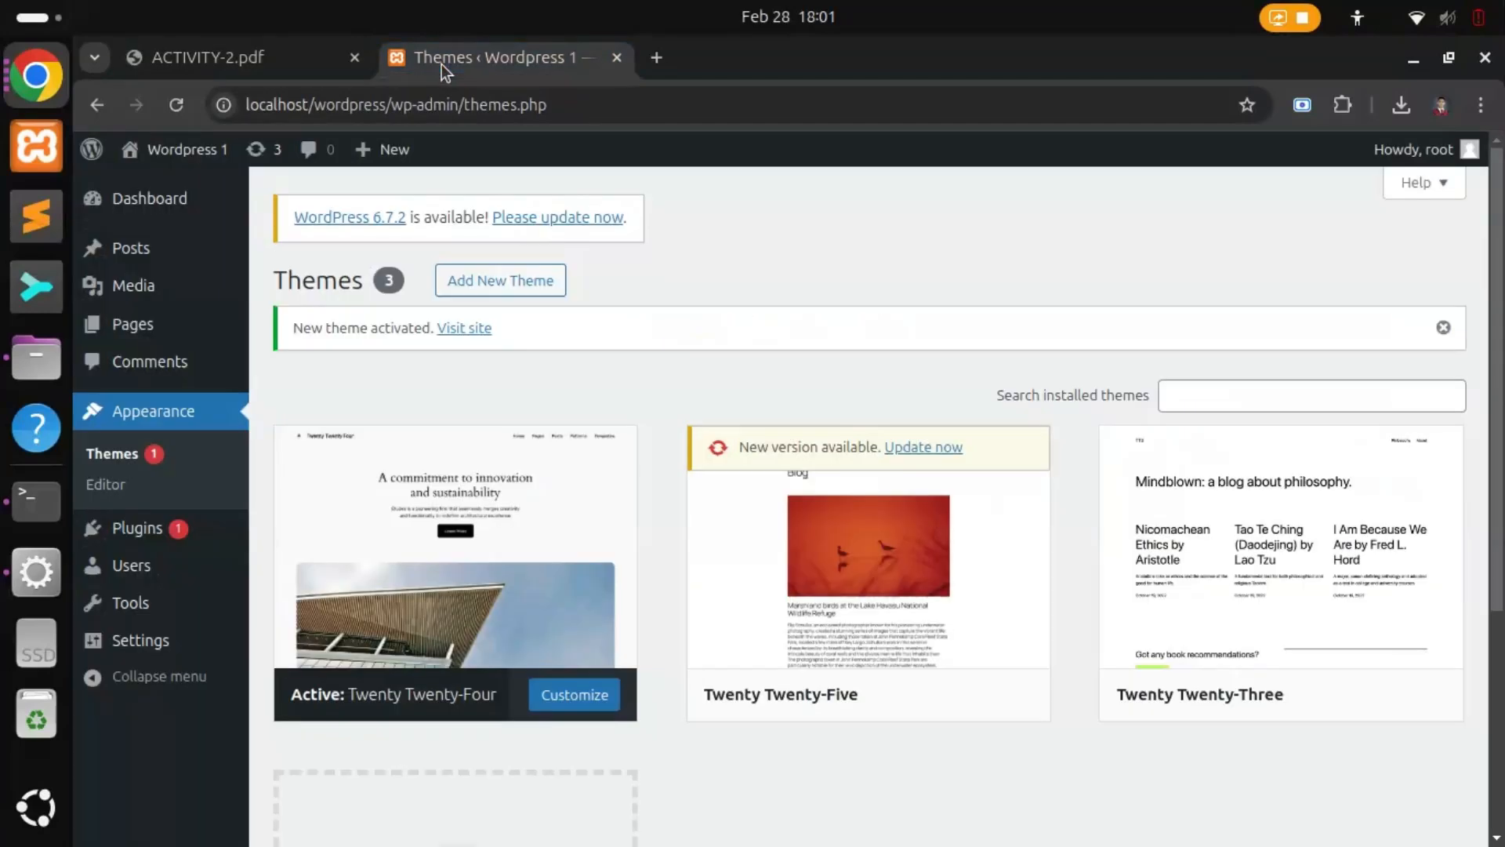
{"action": "left_click", "coordinate": [560, 702]}
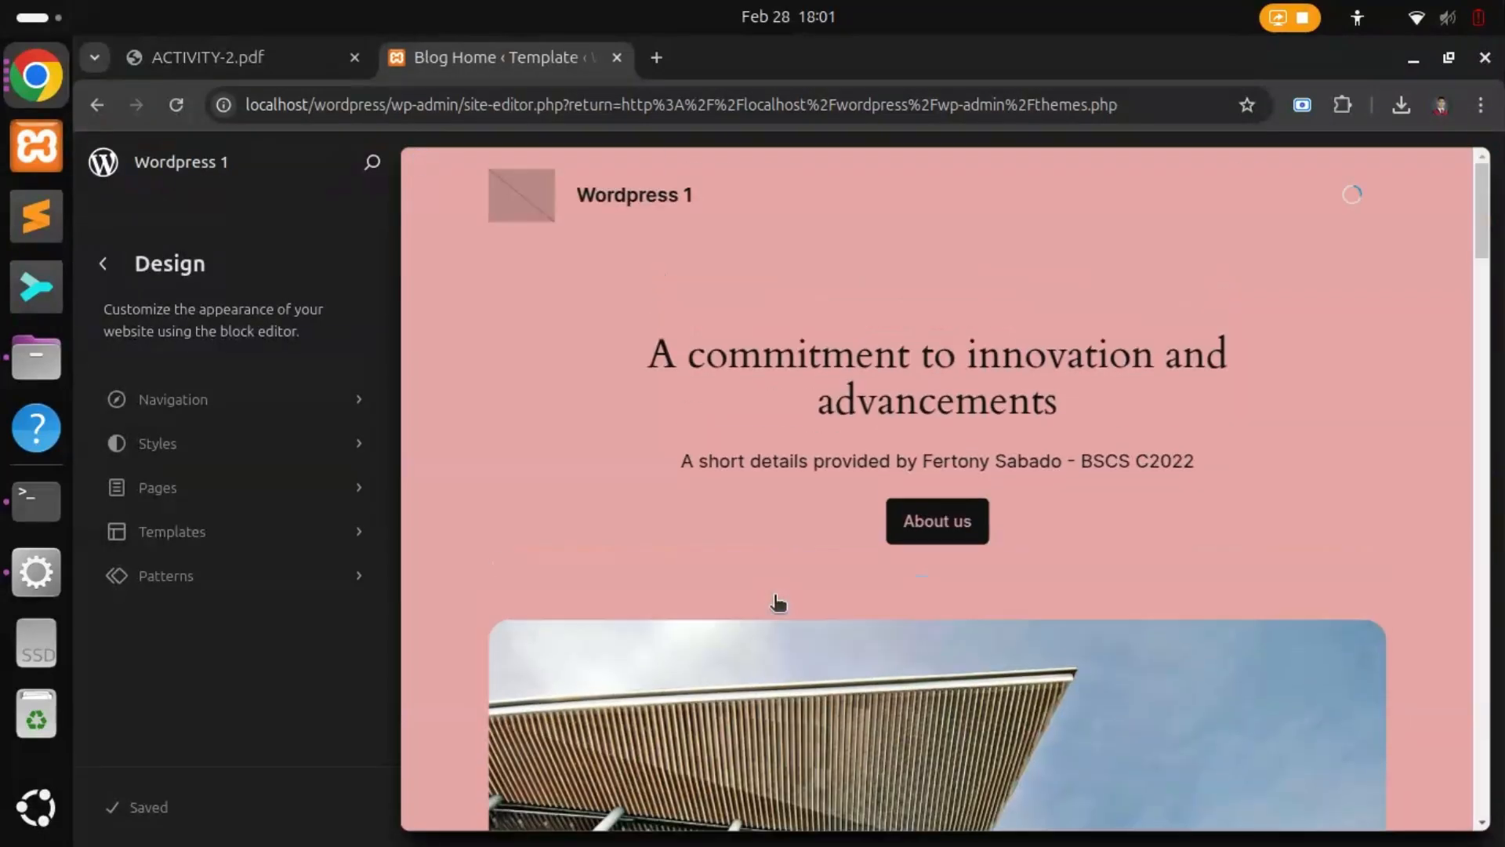
Step: Open the Blog Home template for editing and select the hero subtitle, About us button and hero group
{"action": "left_click", "coordinate": [676, 464]}
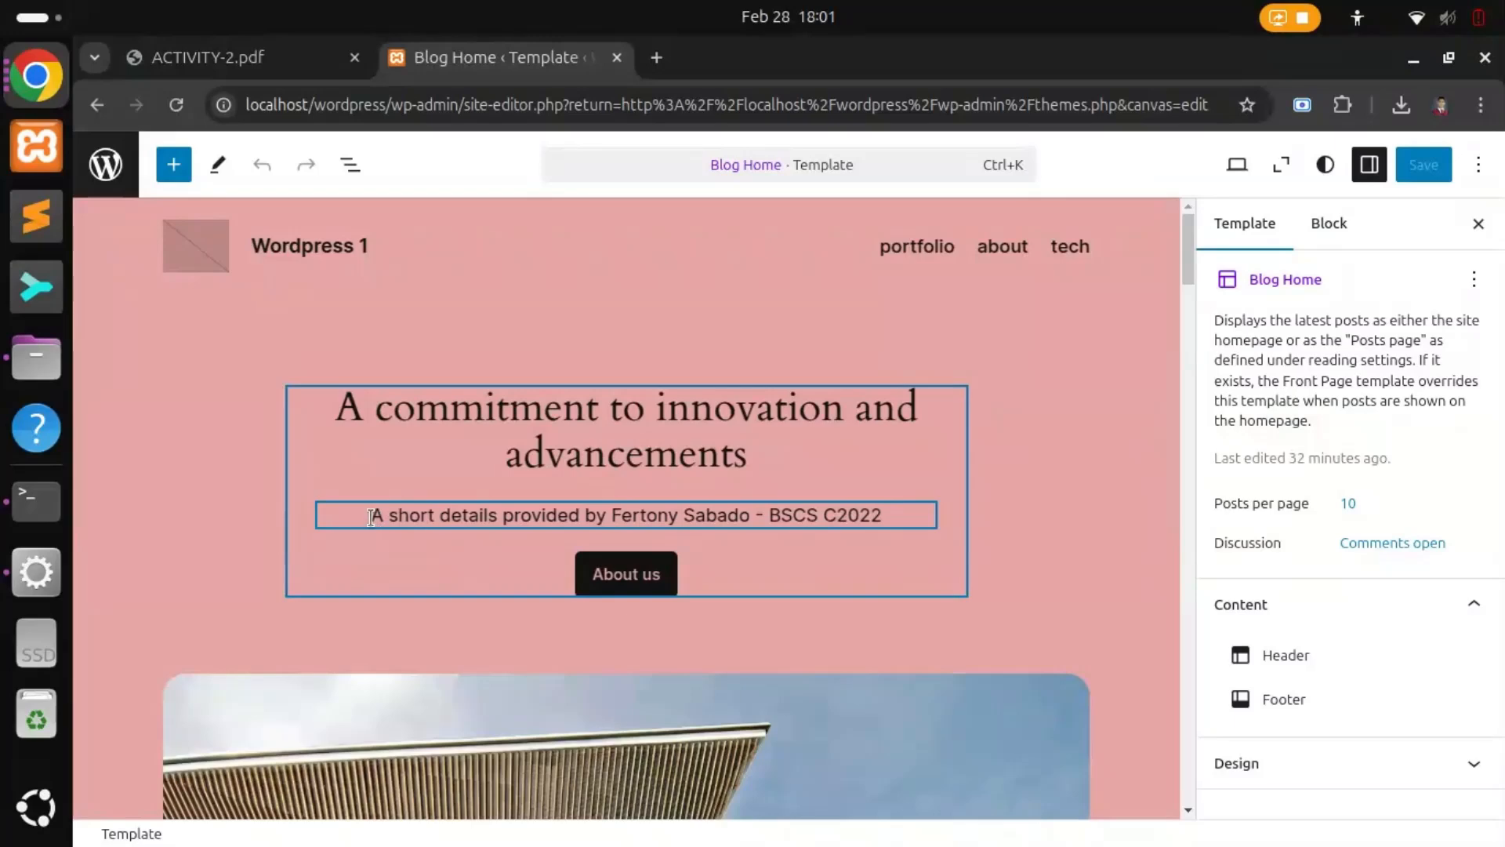
{"action": "left_click_drag", "start_coordinate": [545, 519], "coordinate": [730, 521]}
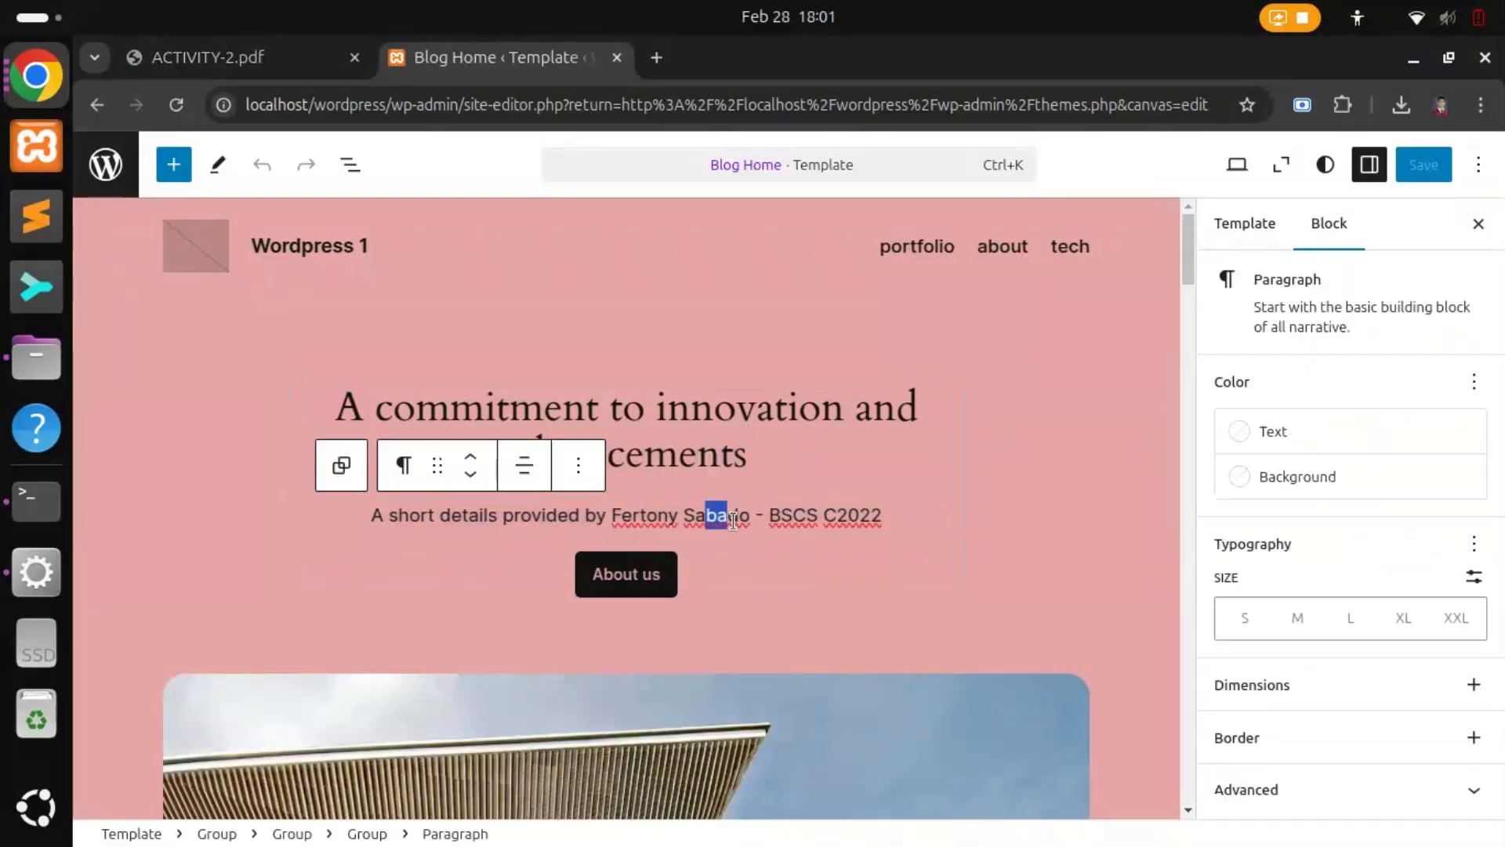
{"action": "left_click", "coordinate": [783, 558]}
{"action": "left_click", "coordinate": [1049, 546]}
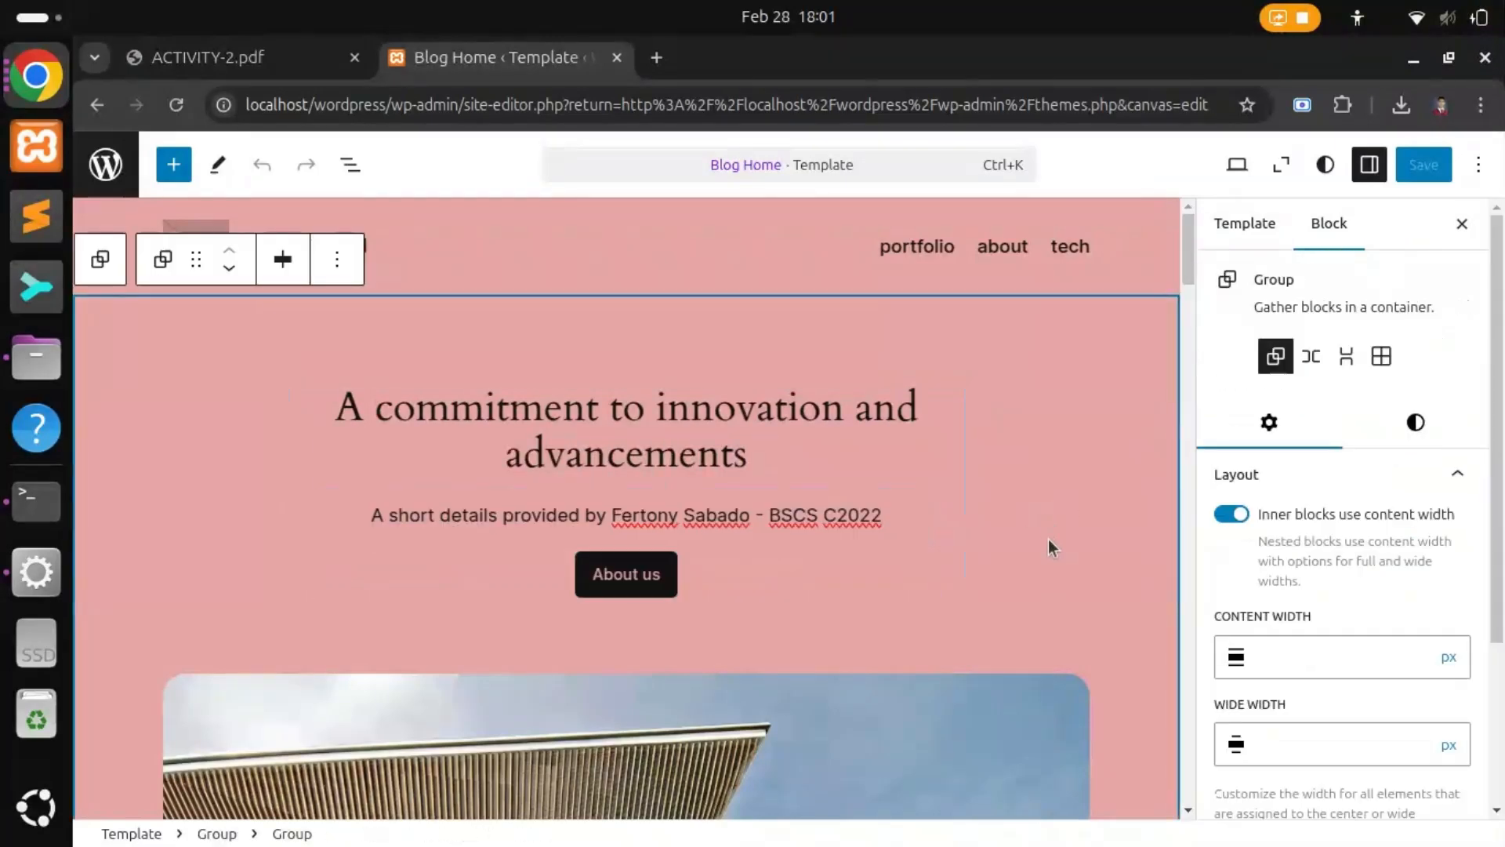
Step: Scroll the Blog Home canvas down to the footer
{"action": "scroll", "coordinate": [1033, 479], "scroll_direction": "down", "scroll_amount": 10}
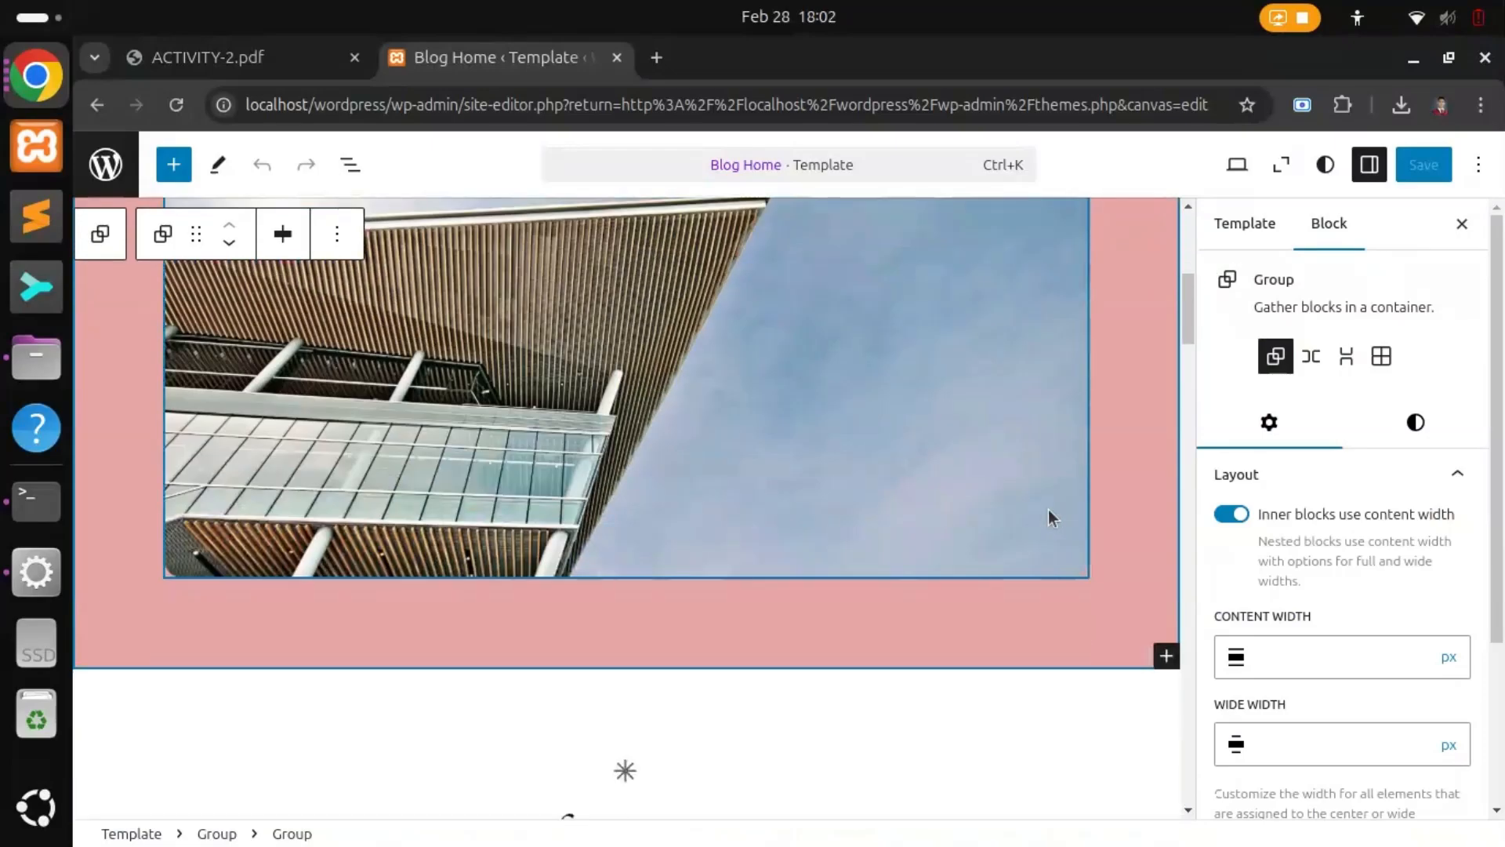
{"action": "scroll", "coordinate": [957, 553], "scroll_direction": "down", "scroll_amount": 10}
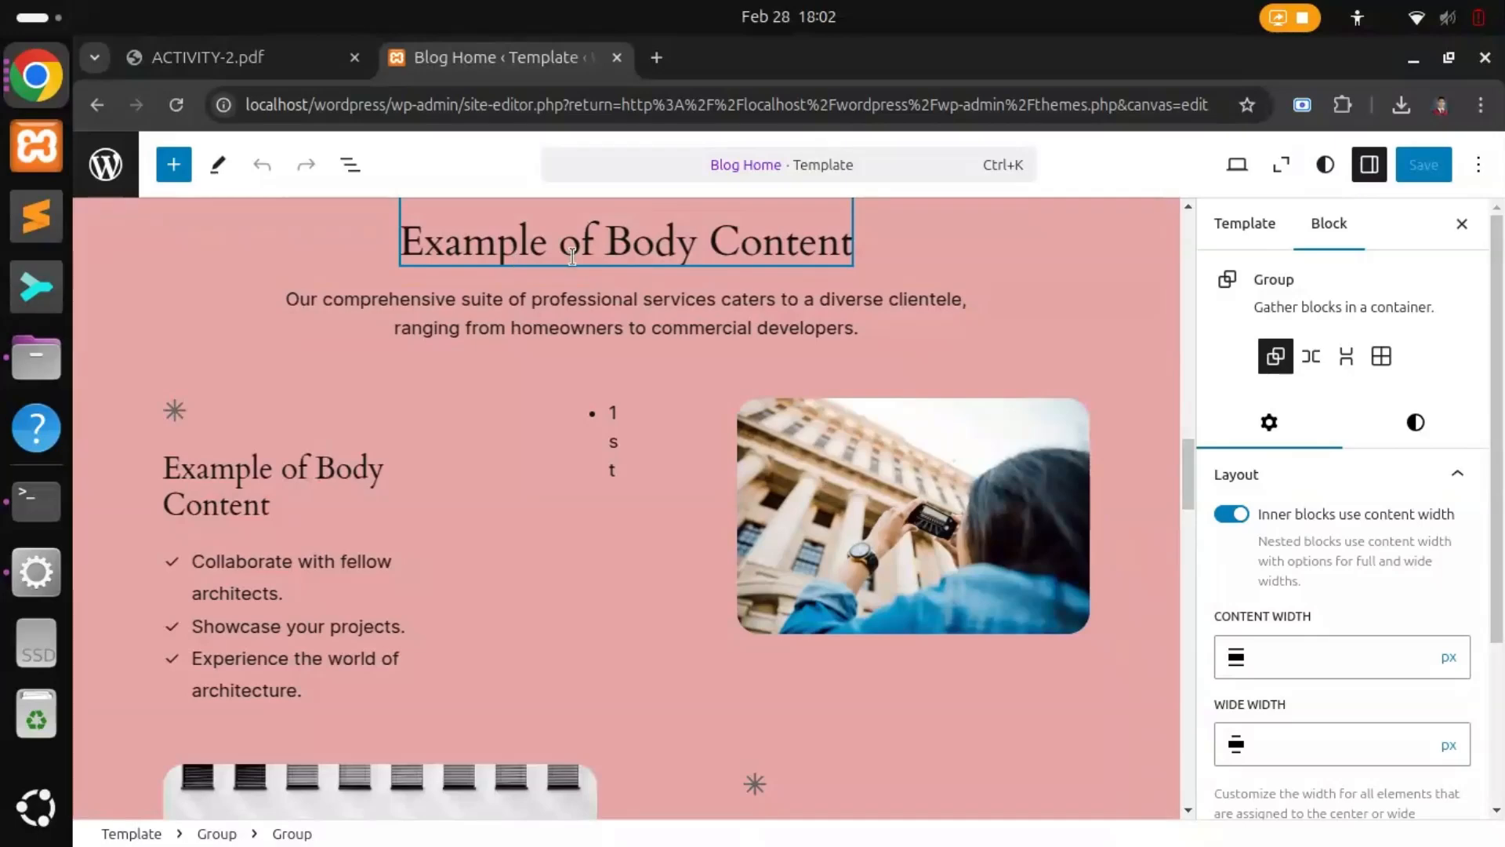
{"action": "scroll", "coordinate": [915, 615], "scroll_direction": "down", "scroll_amount": 1}
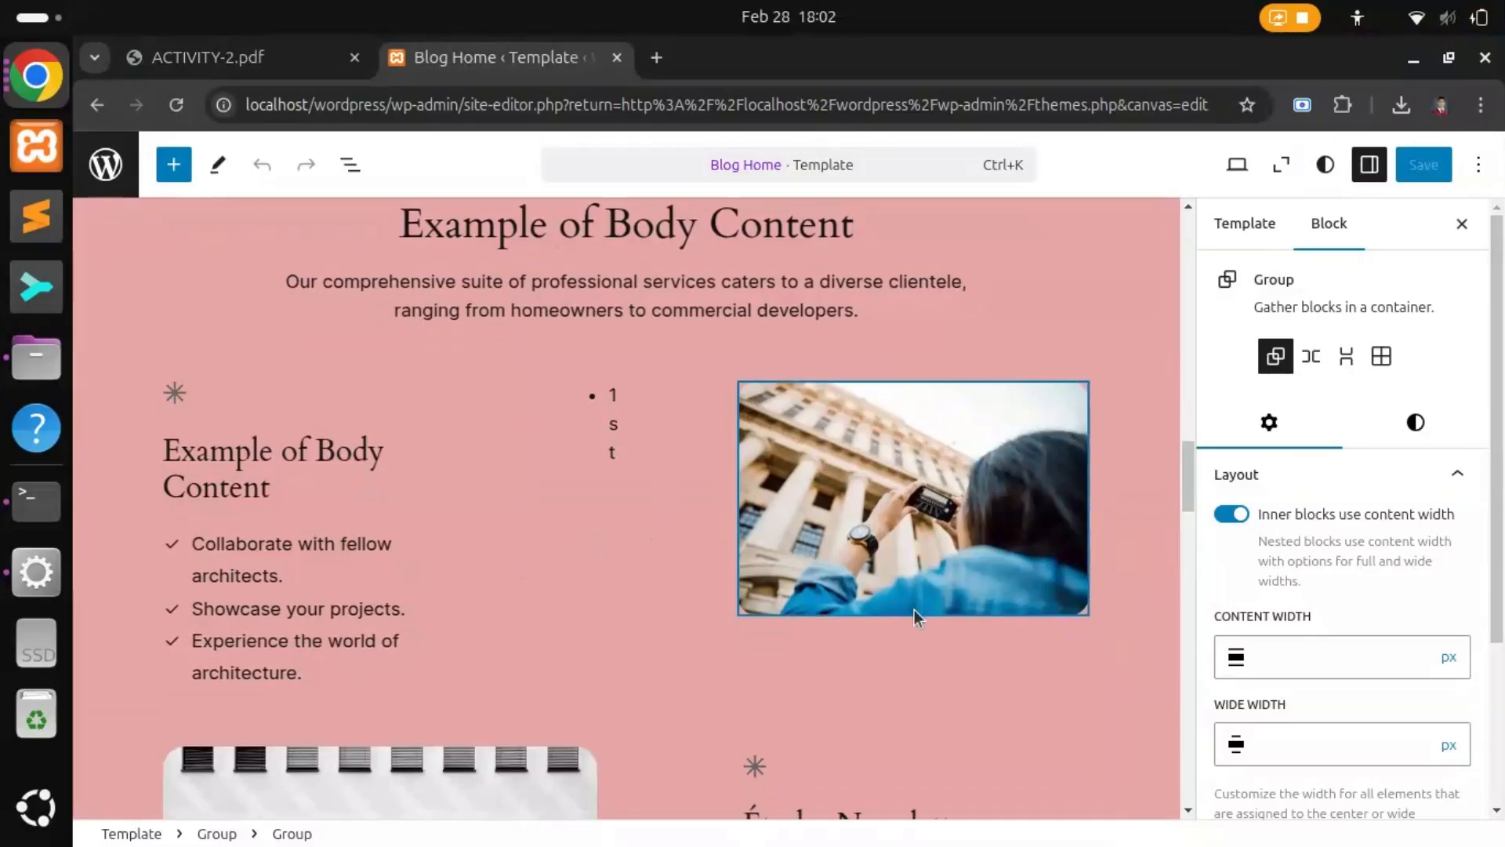
{"action": "scroll", "coordinate": [916, 616], "scroll_direction": "down", "scroll_amount": 15}
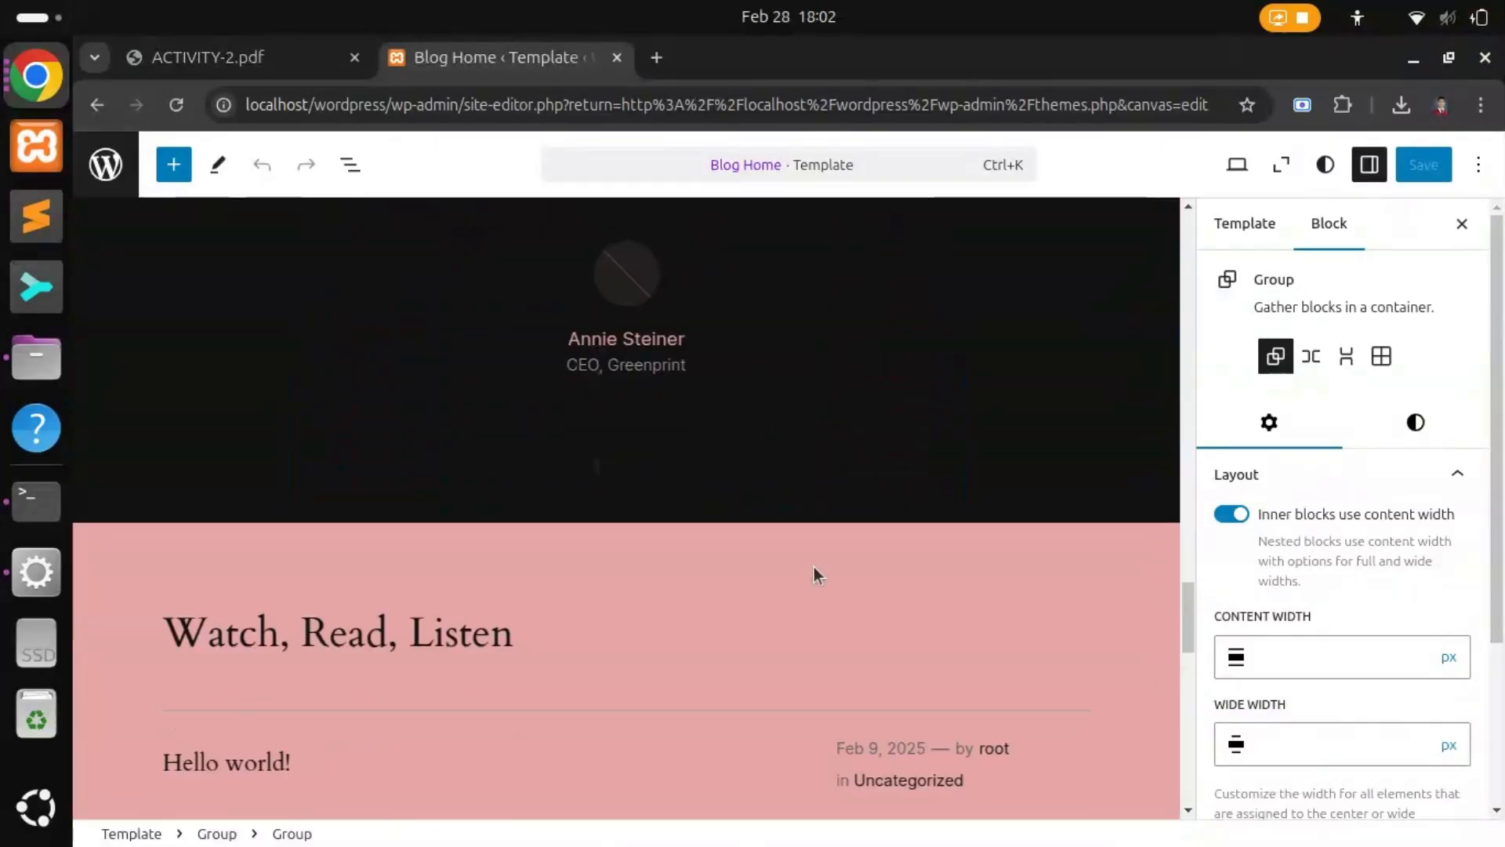
{"action": "scroll", "coordinate": [814, 567], "scroll_direction": "down", "scroll_amount": 5}
{"action": "scroll", "coordinate": [303, 557], "scroll_direction": "down", "scroll_amount": 13}
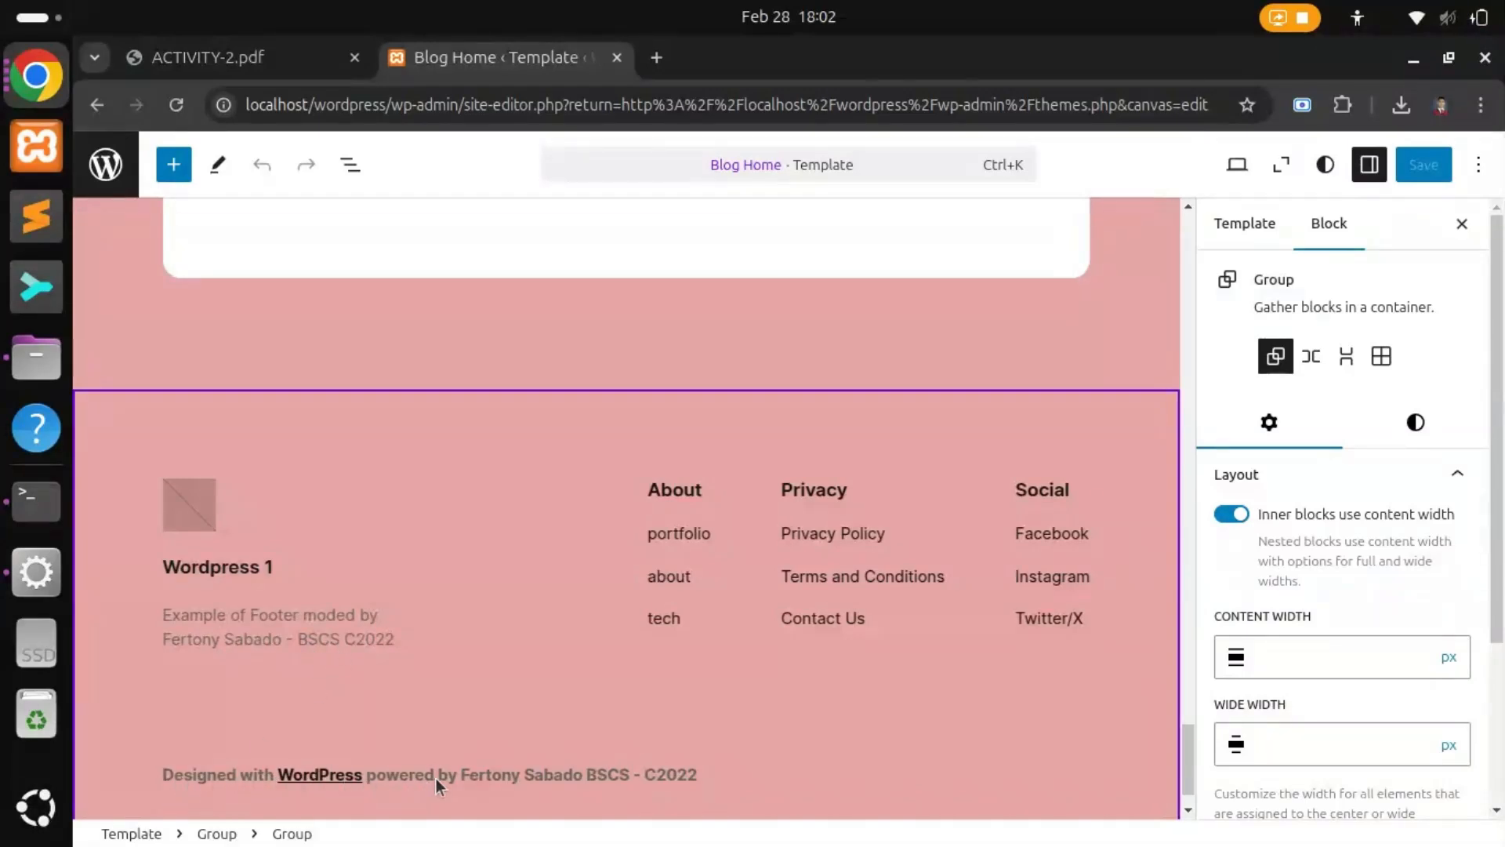
Step: Select the footer and try the search-and-social and centered-logo footer patterns
{"action": "left_click", "coordinate": [796, 664]}
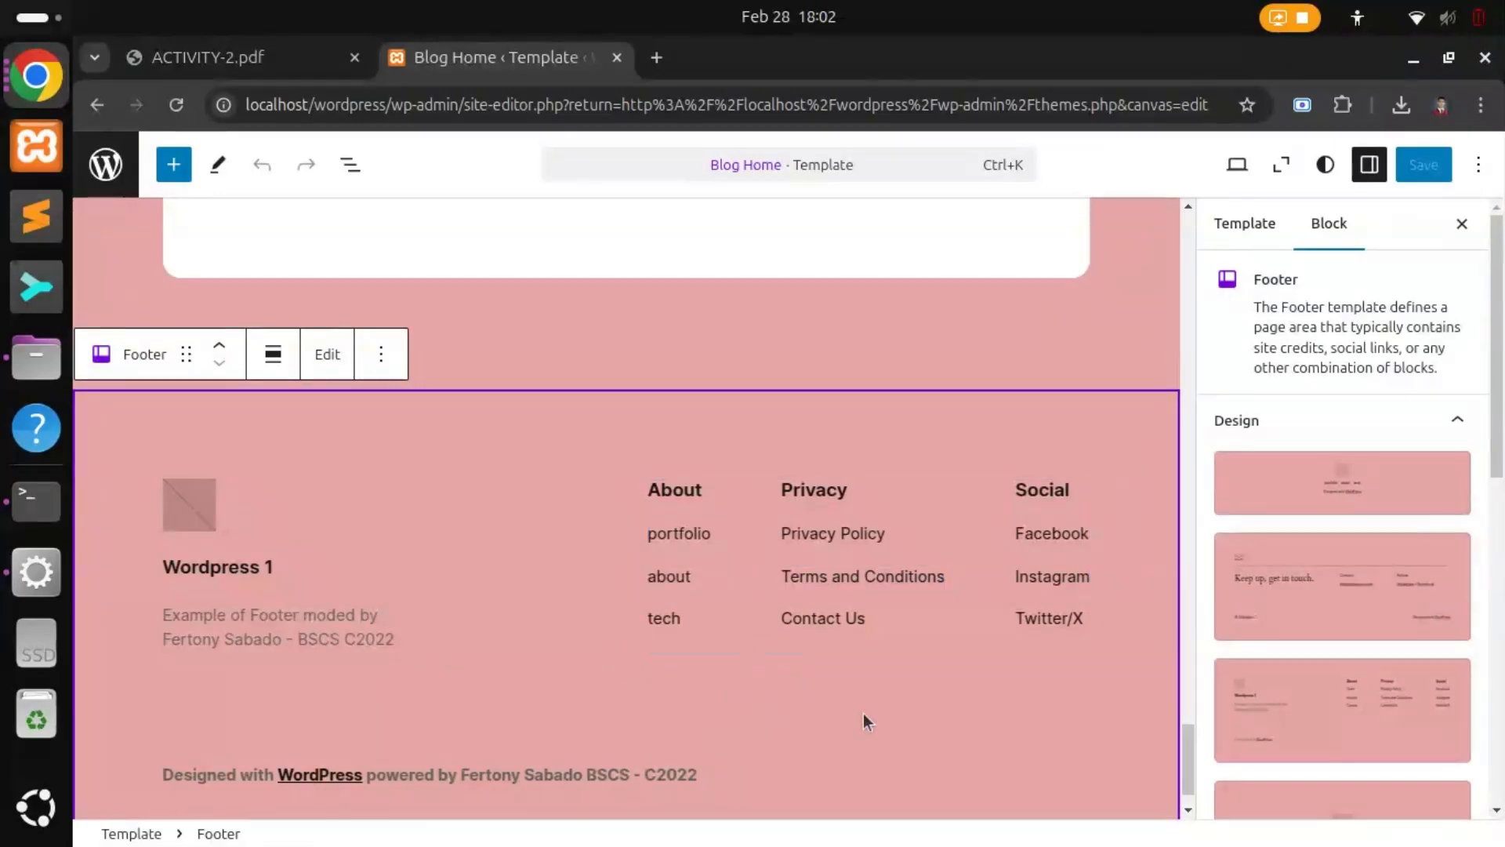
{"action": "scroll", "coordinate": [1241, 616], "scroll_direction": "down", "scroll_amount": 3}
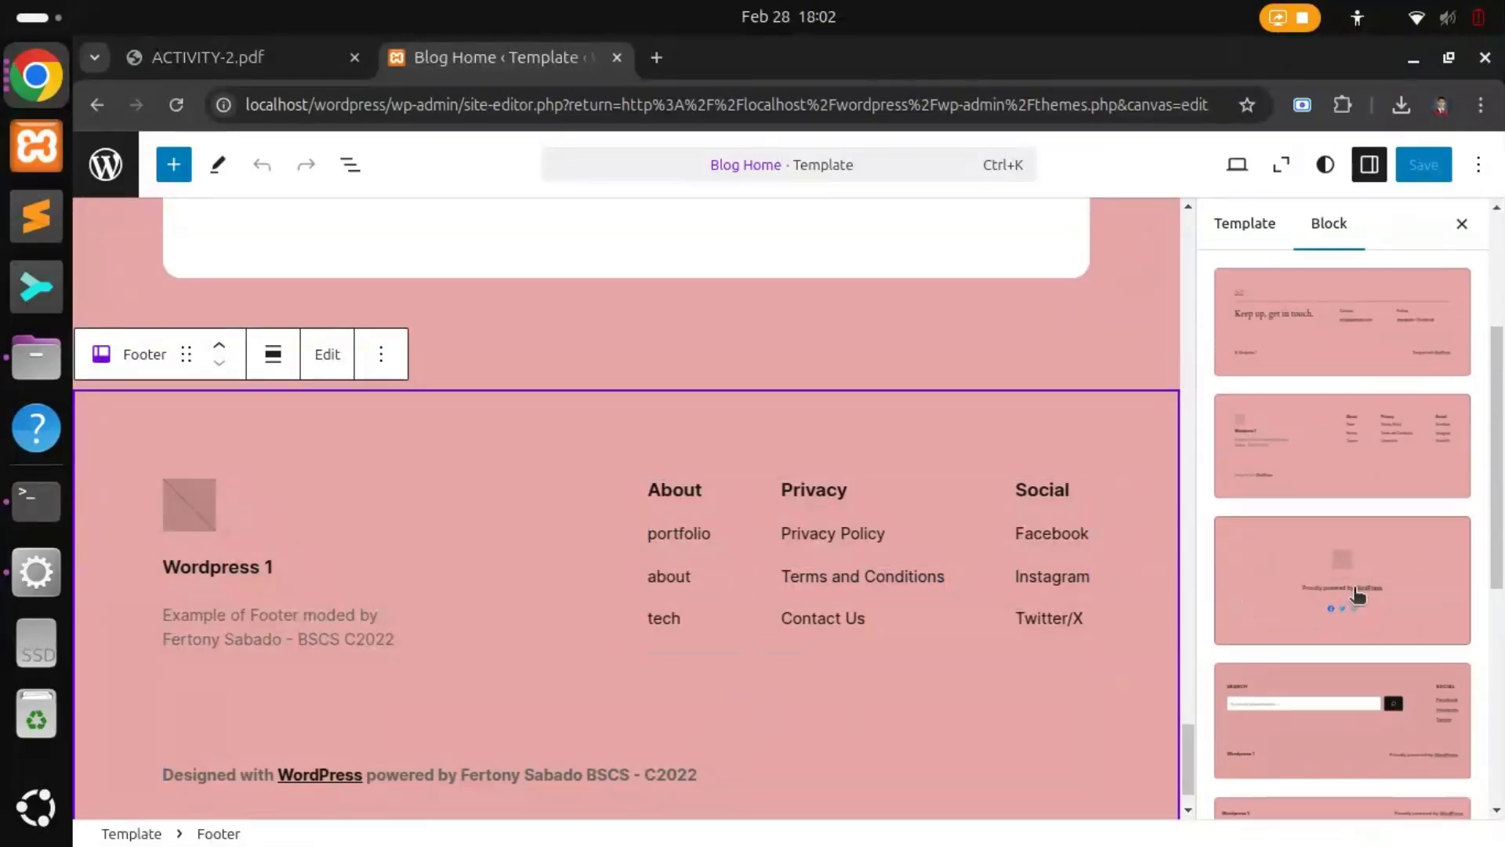
{"action": "left_click", "coordinate": [1320, 694]}
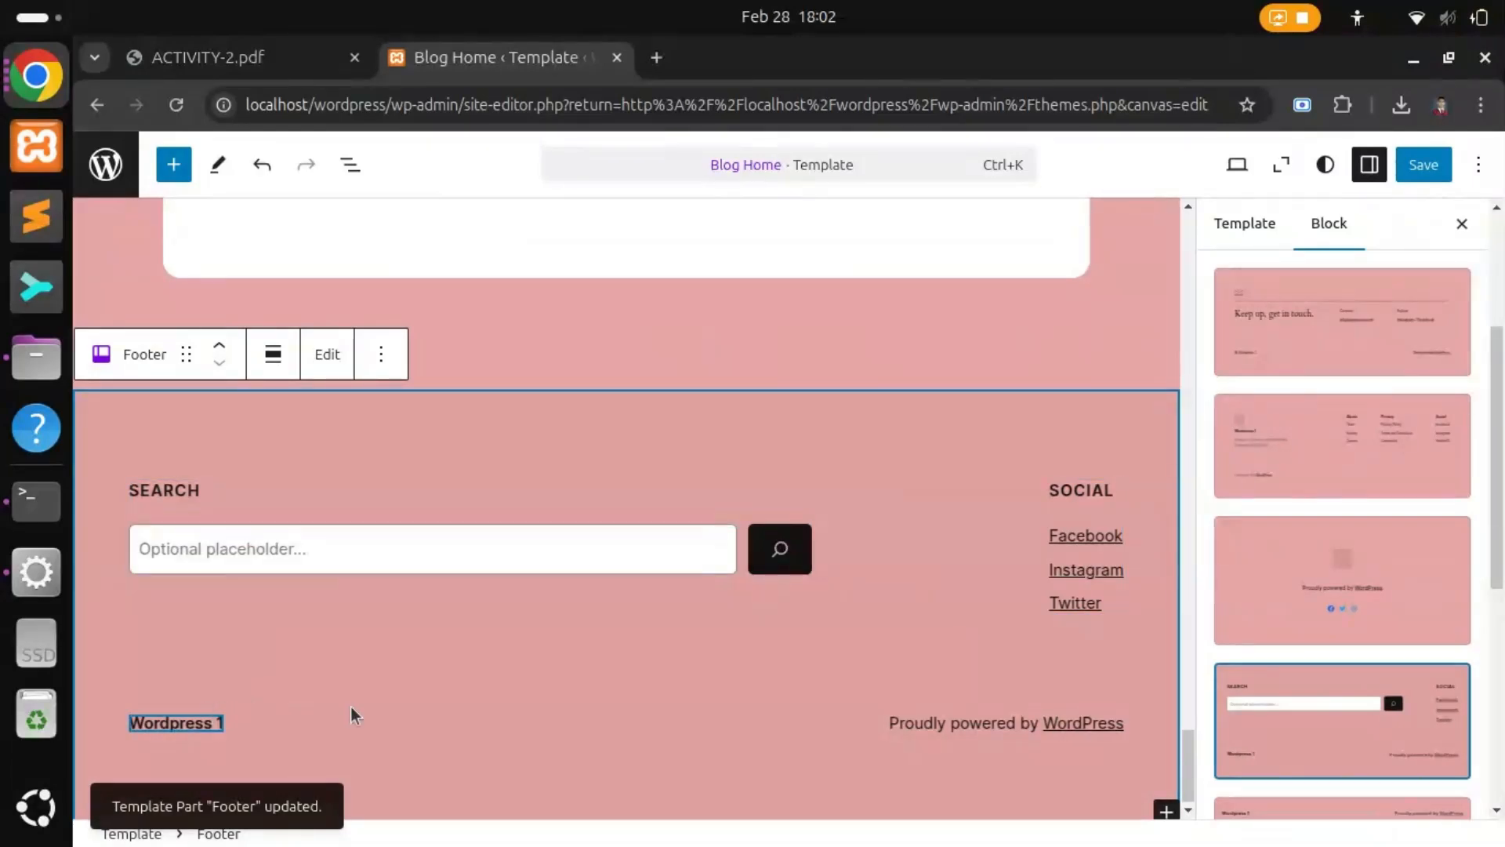
{"action": "left_click", "coordinate": [1333, 600]}
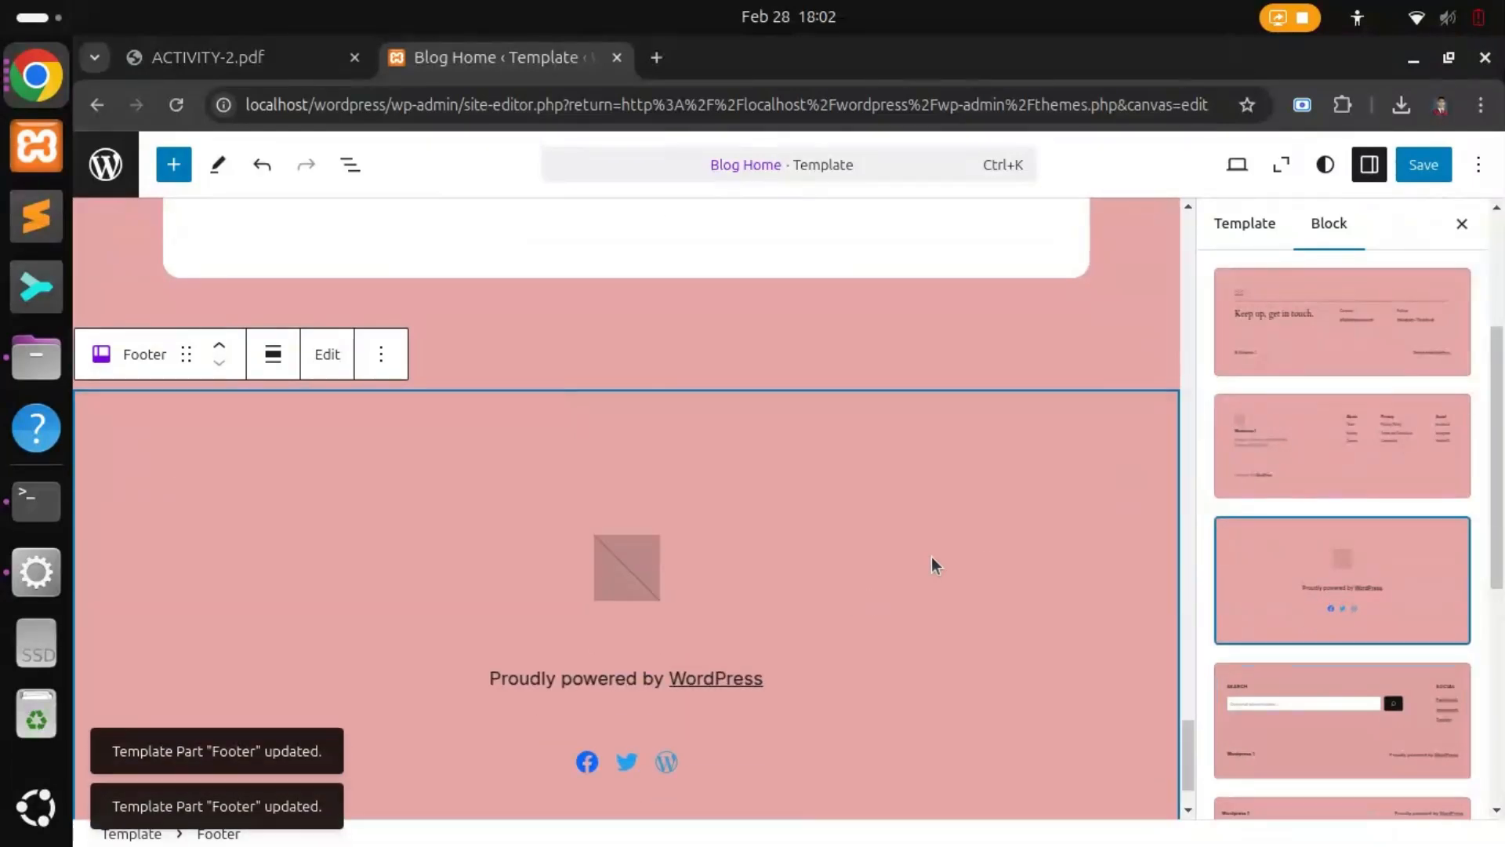
{"action": "scroll", "coordinate": [935, 562], "scroll_direction": "down", "scroll_amount": 2}
{"action": "scroll", "coordinate": [1413, 656], "scroll_direction": "down", "scroll_amount": 3}
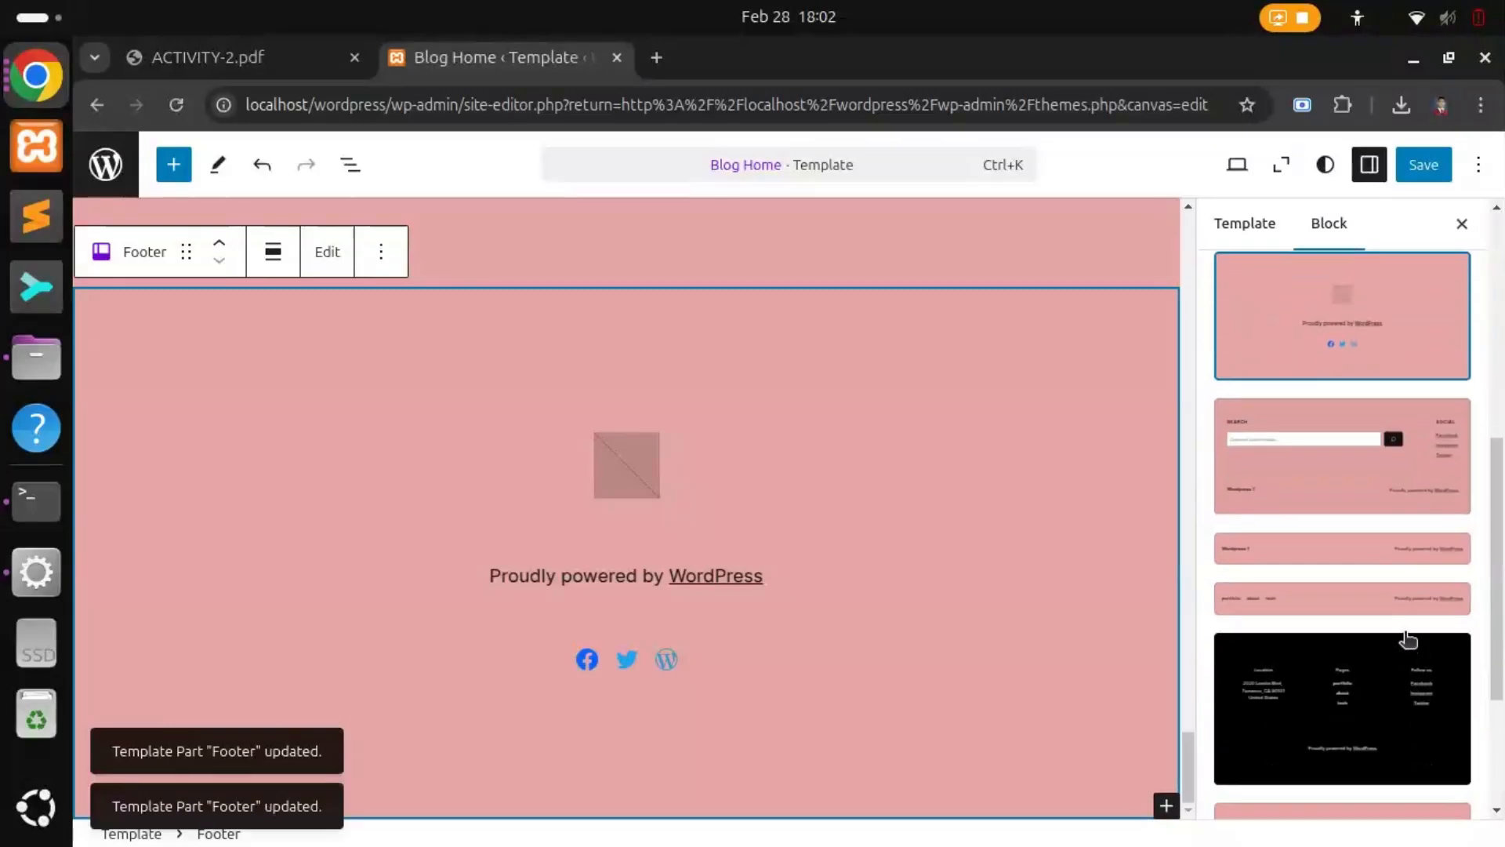
Step: Try a slim credit-line pattern, then settle on the footer with address, Pages and Social links
{"action": "left_click", "coordinate": [1347, 598]}
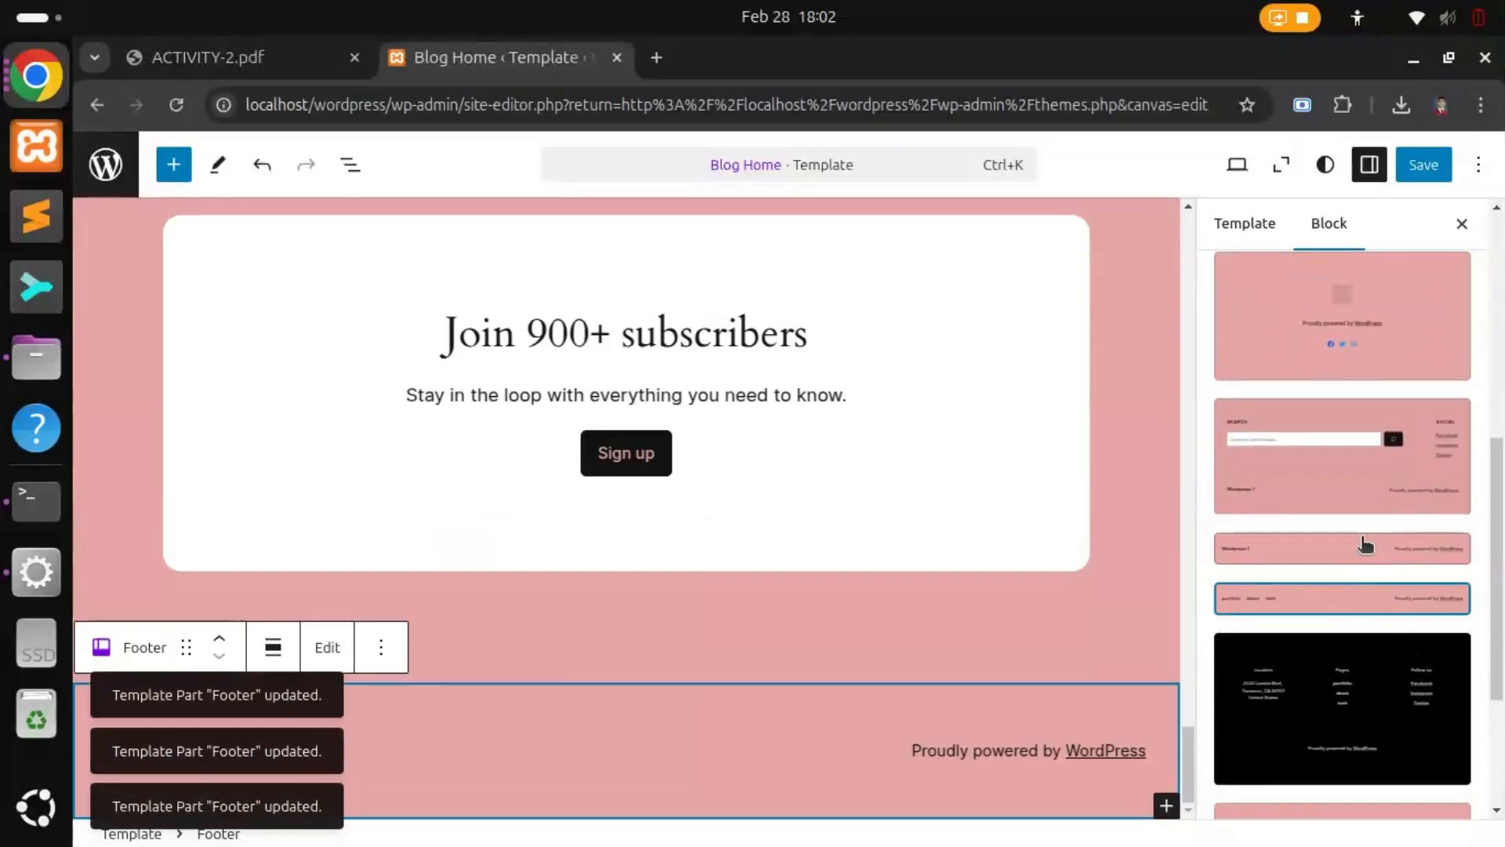
{"action": "scroll", "coordinate": [1260, 663], "scroll_direction": "down", "scroll_amount": 4}
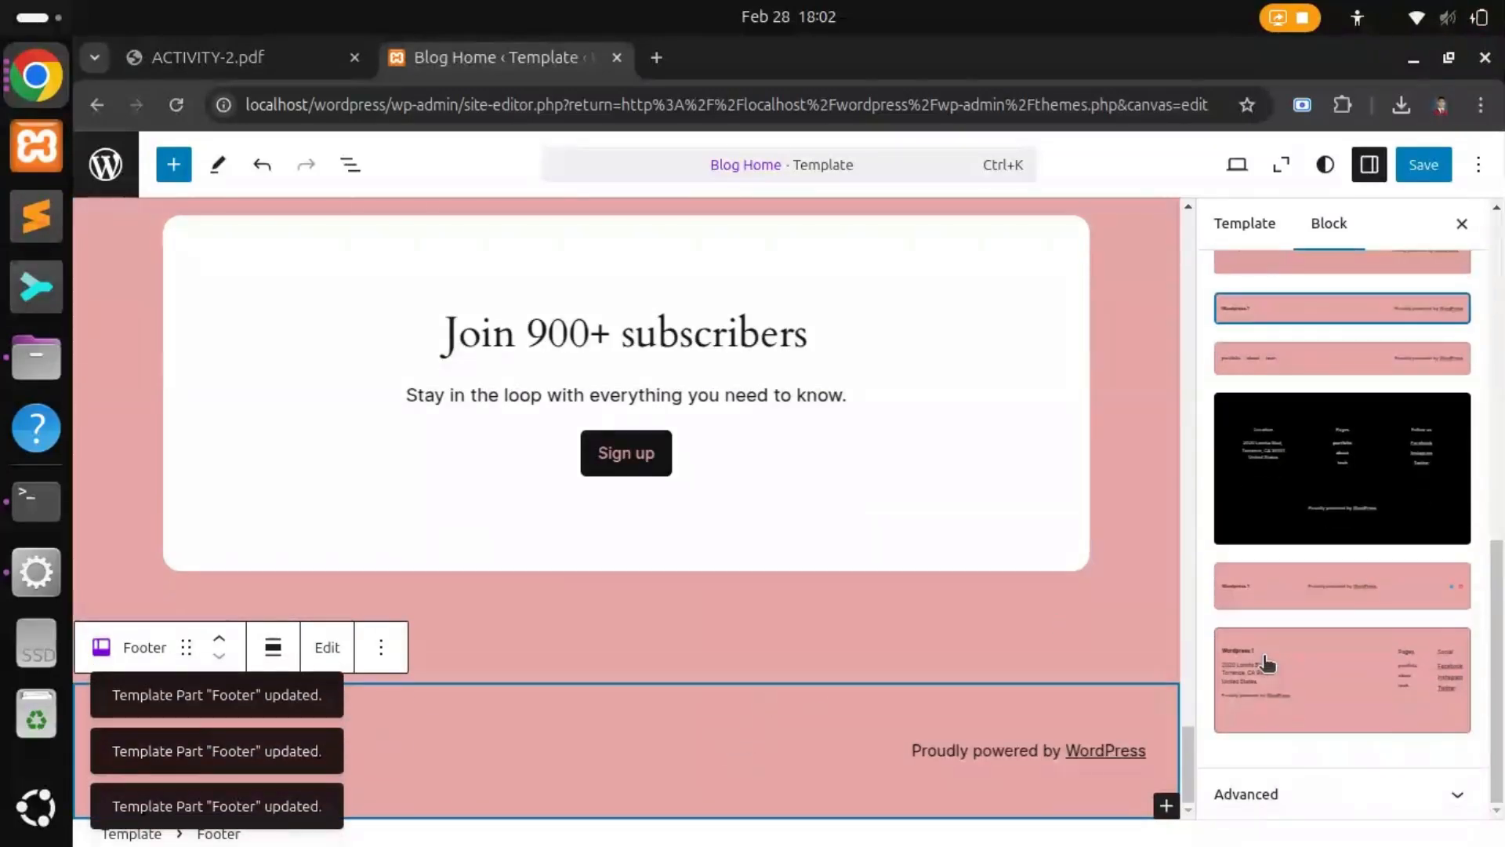
{"action": "left_click", "coordinate": [1308, 694]}
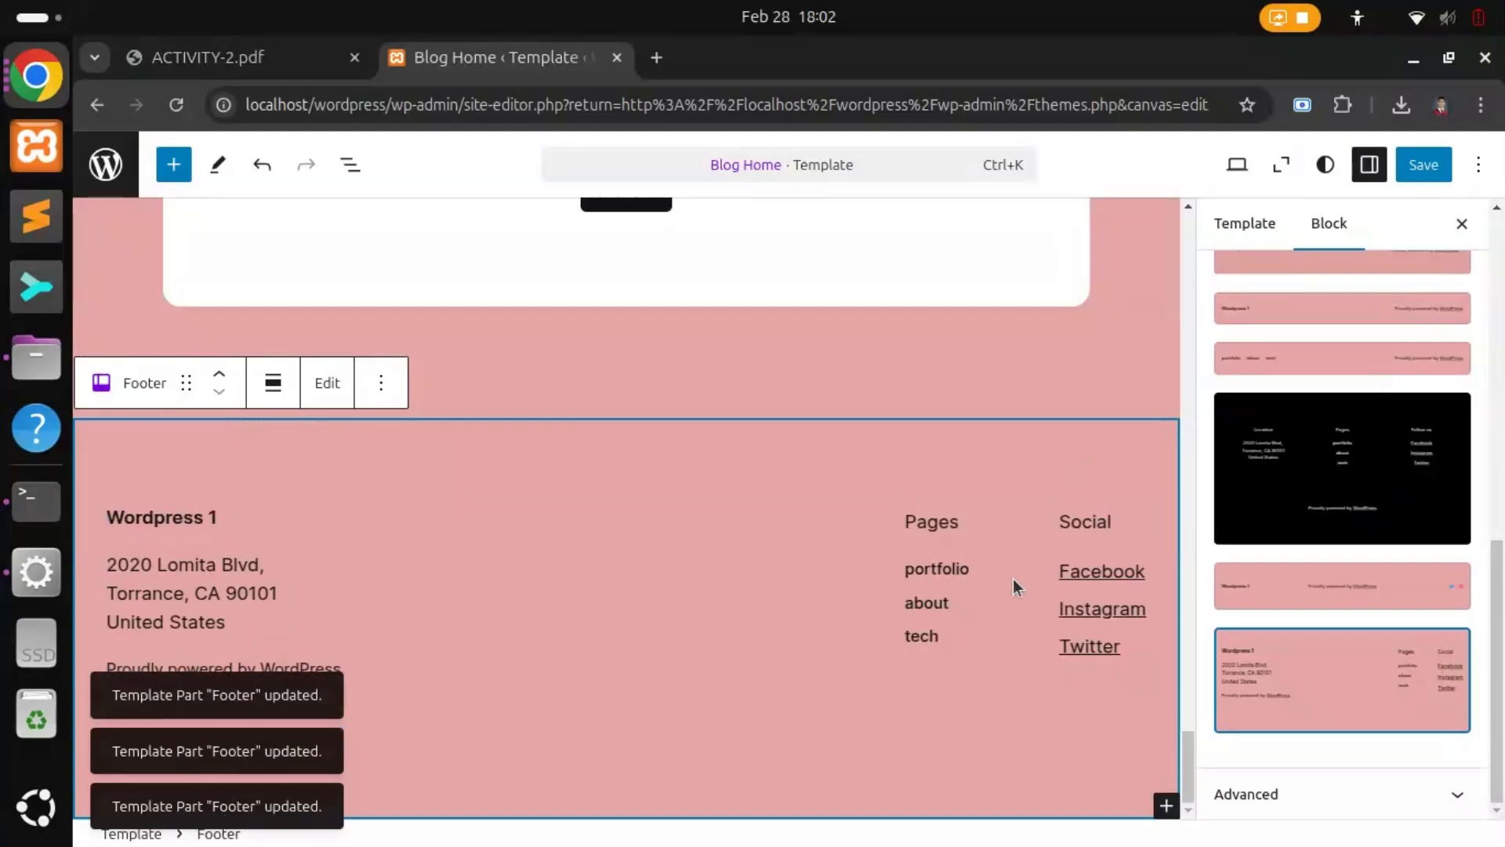
{"action": "scroll", "coordinate": [1443, 577], "scroll_direction": "up", "scroll_amount": 5}
{"action": "scroll", "coordinate": [1443, 577], "scroll_direction": "up", "scroll_amount": 3}
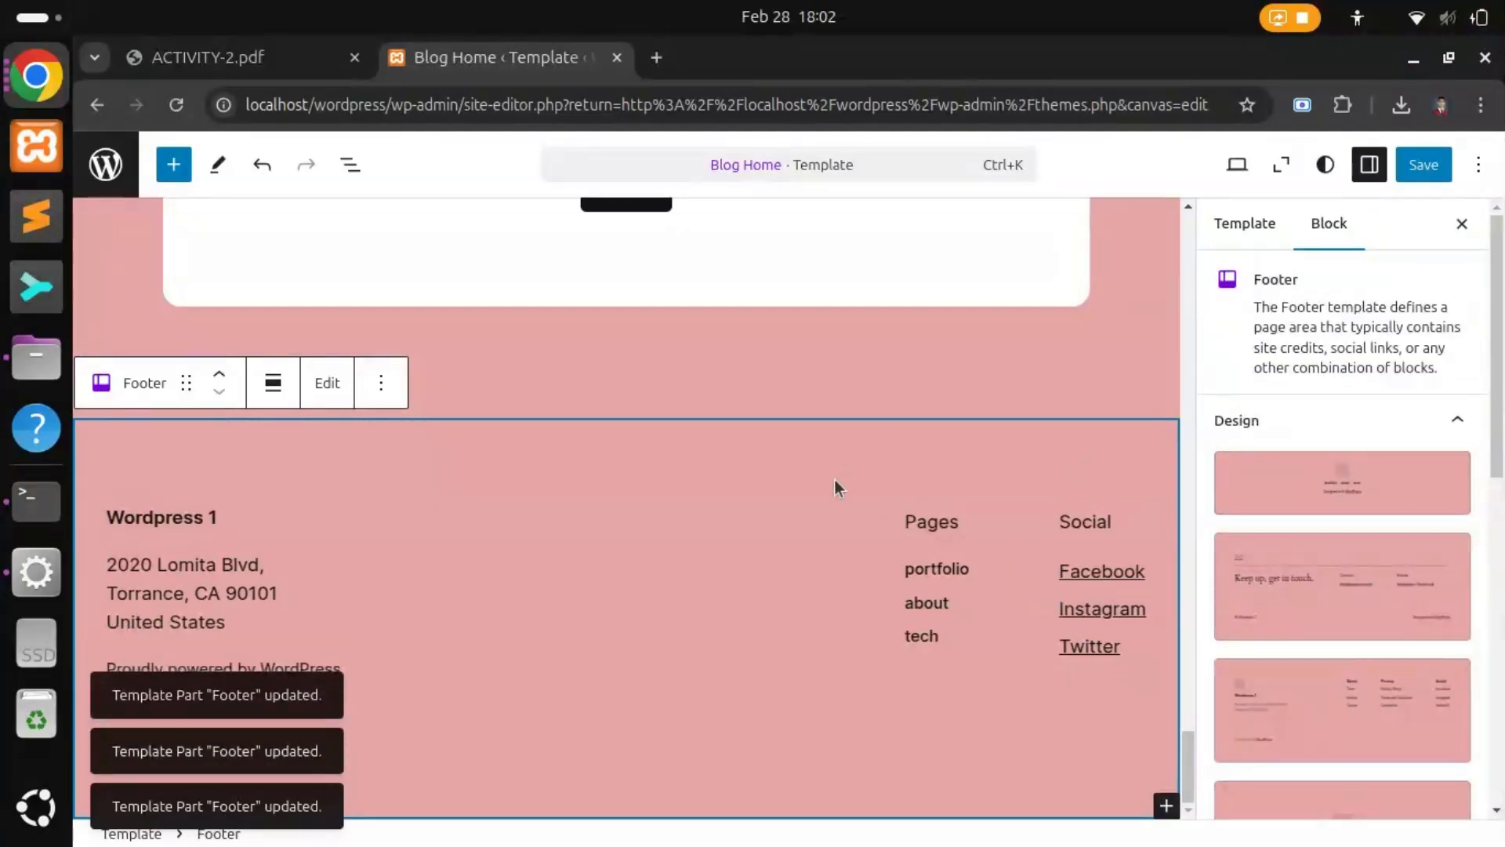
{"action": "scroll", "coordinate": [834, 483], "scroll_direction": "up", "scroll_amount": 8}
{"action": "scroll", "coordinate": [836, 495], "scroll_direction": "up", "scroll_amount": 20}
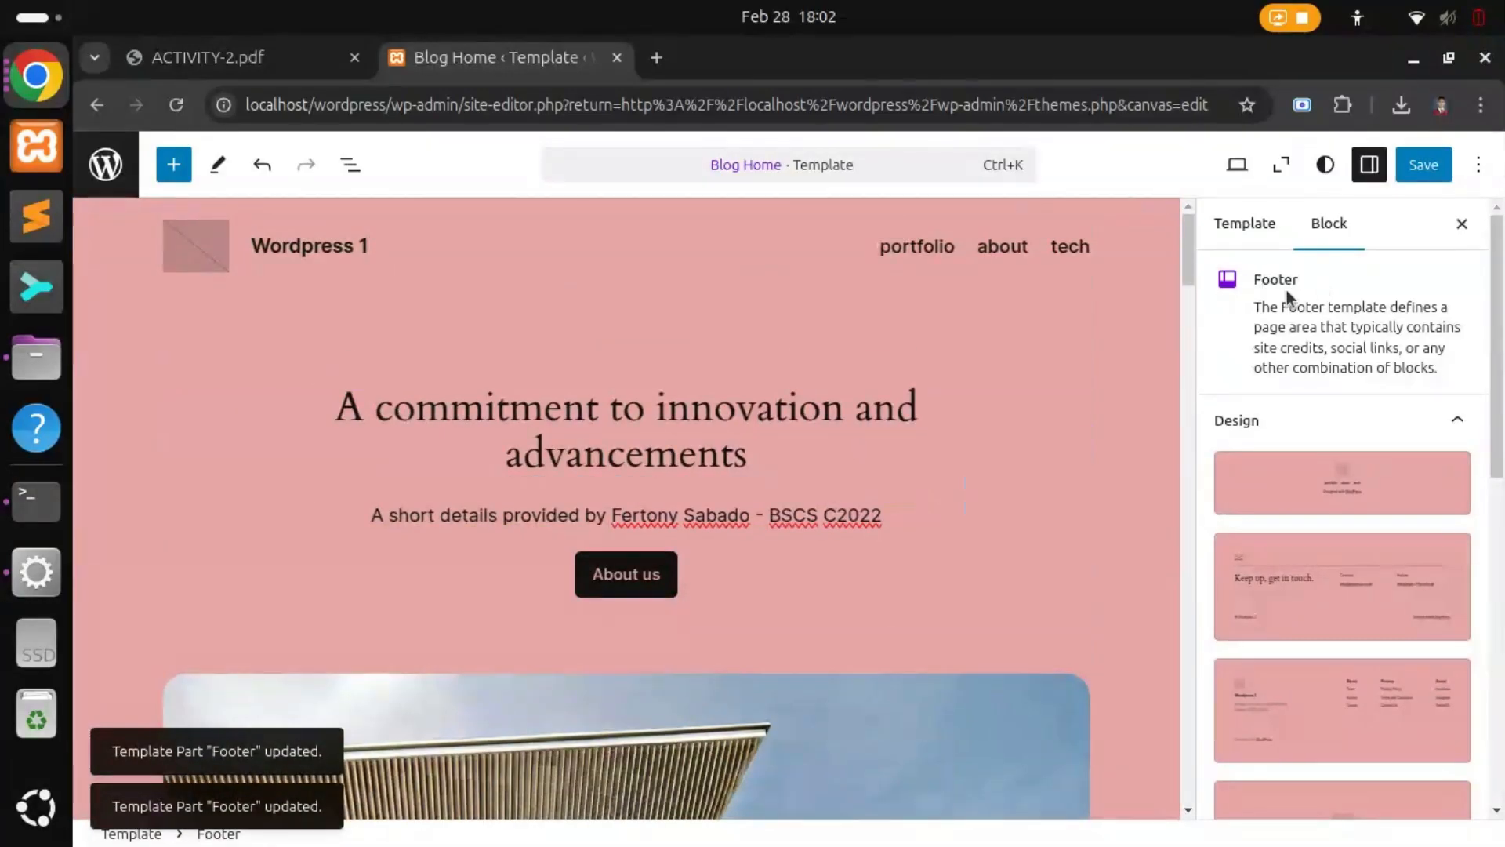
Step: Select the hero heading and inspect its Advanced settings
{"action": "left_click", "coordinate": [640, 437]}
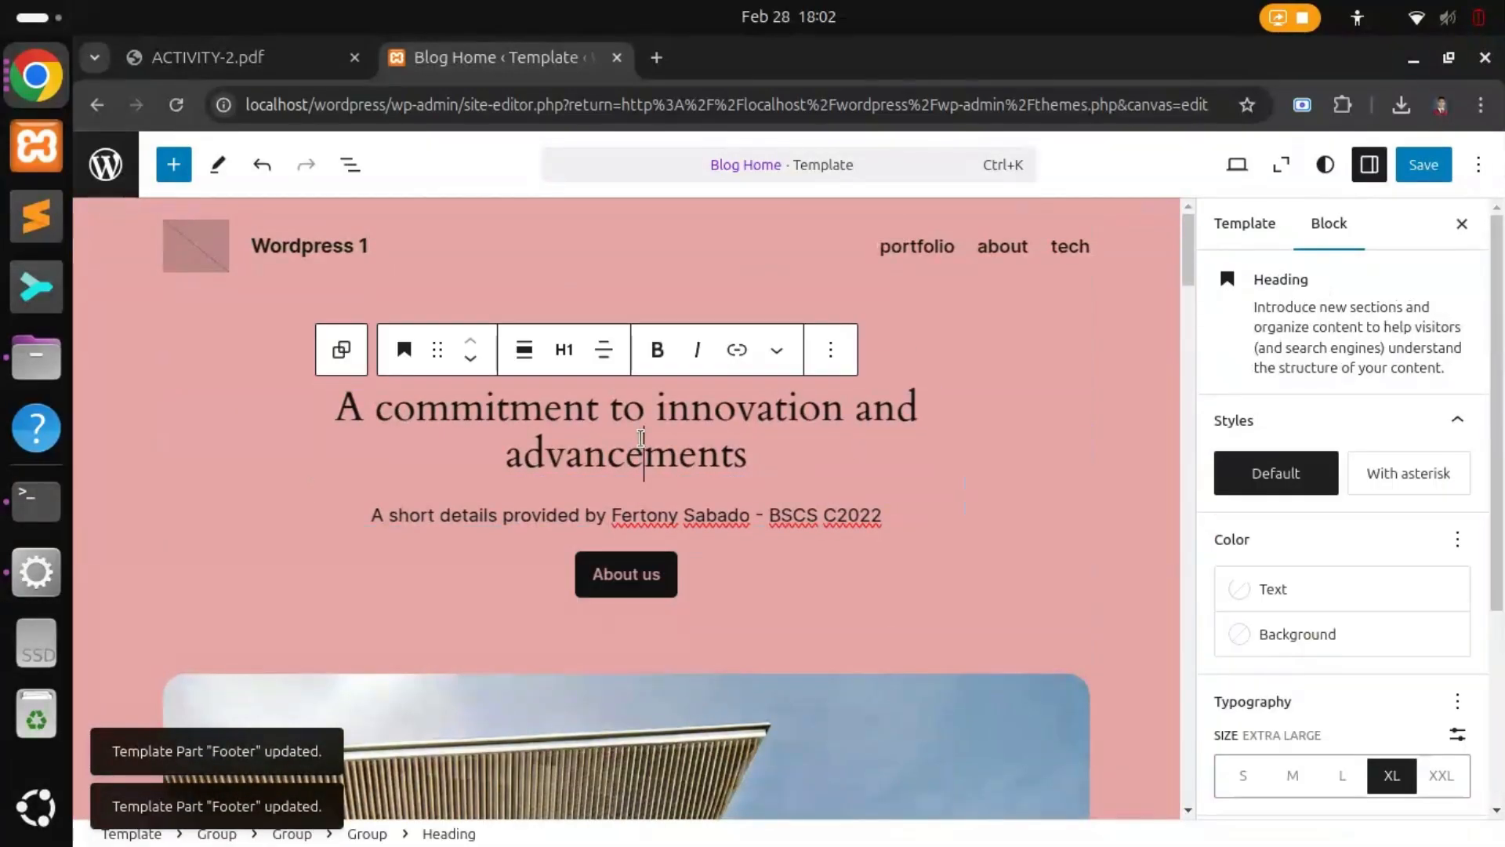
{"action": "scroll", "coordinate": [1333, 706], "scroll_direction": "down", "scroll_amount": 4}
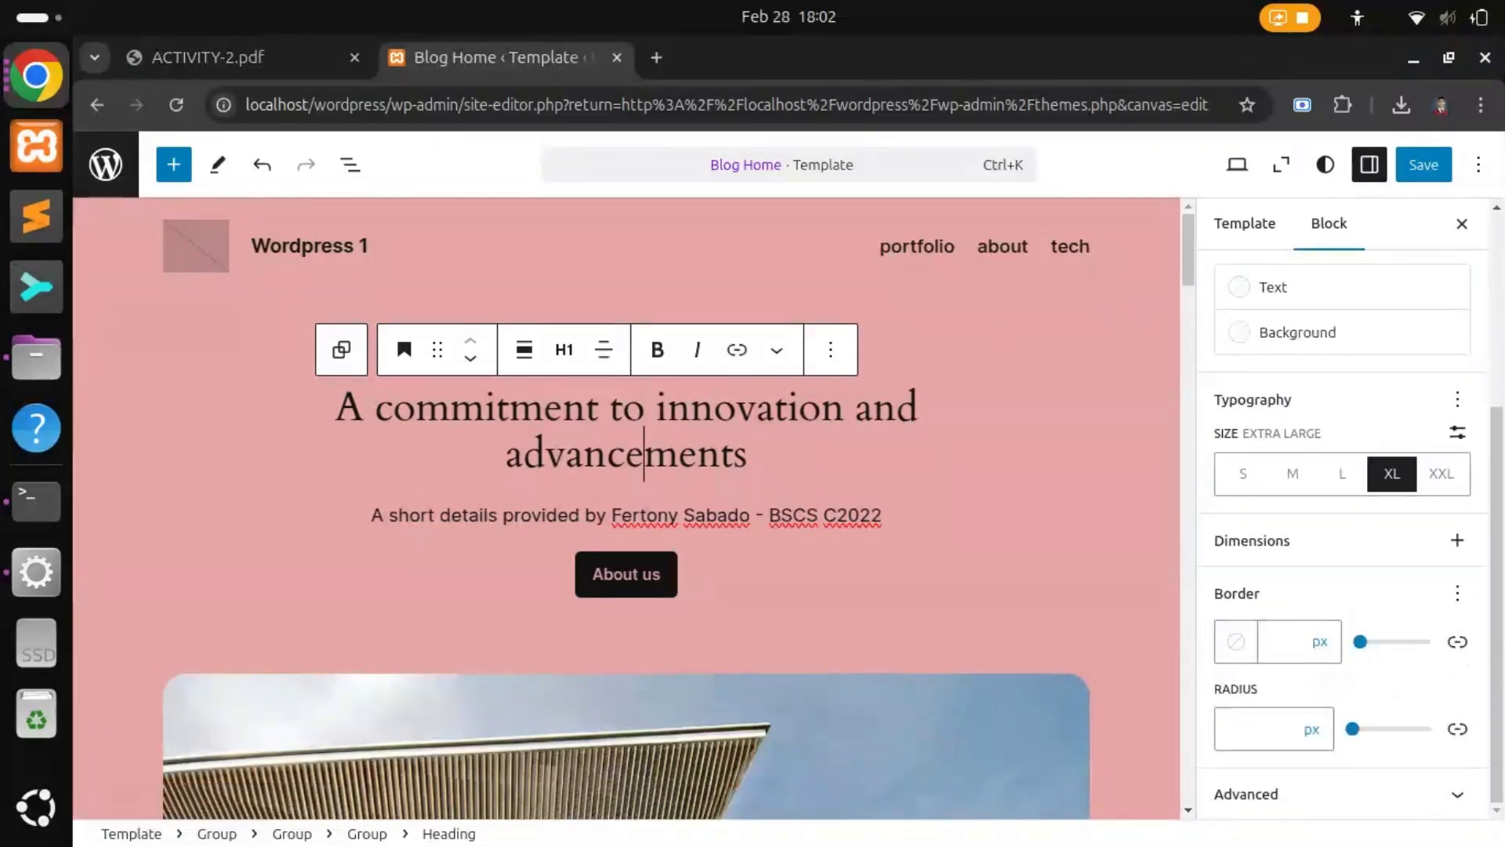
{"action": "left_click", "coordinate": [1451, 795]}
{"action": "scroll", "coordinate": [1380, 708], "scroll_direction": "down", "scroll_amount": 5}
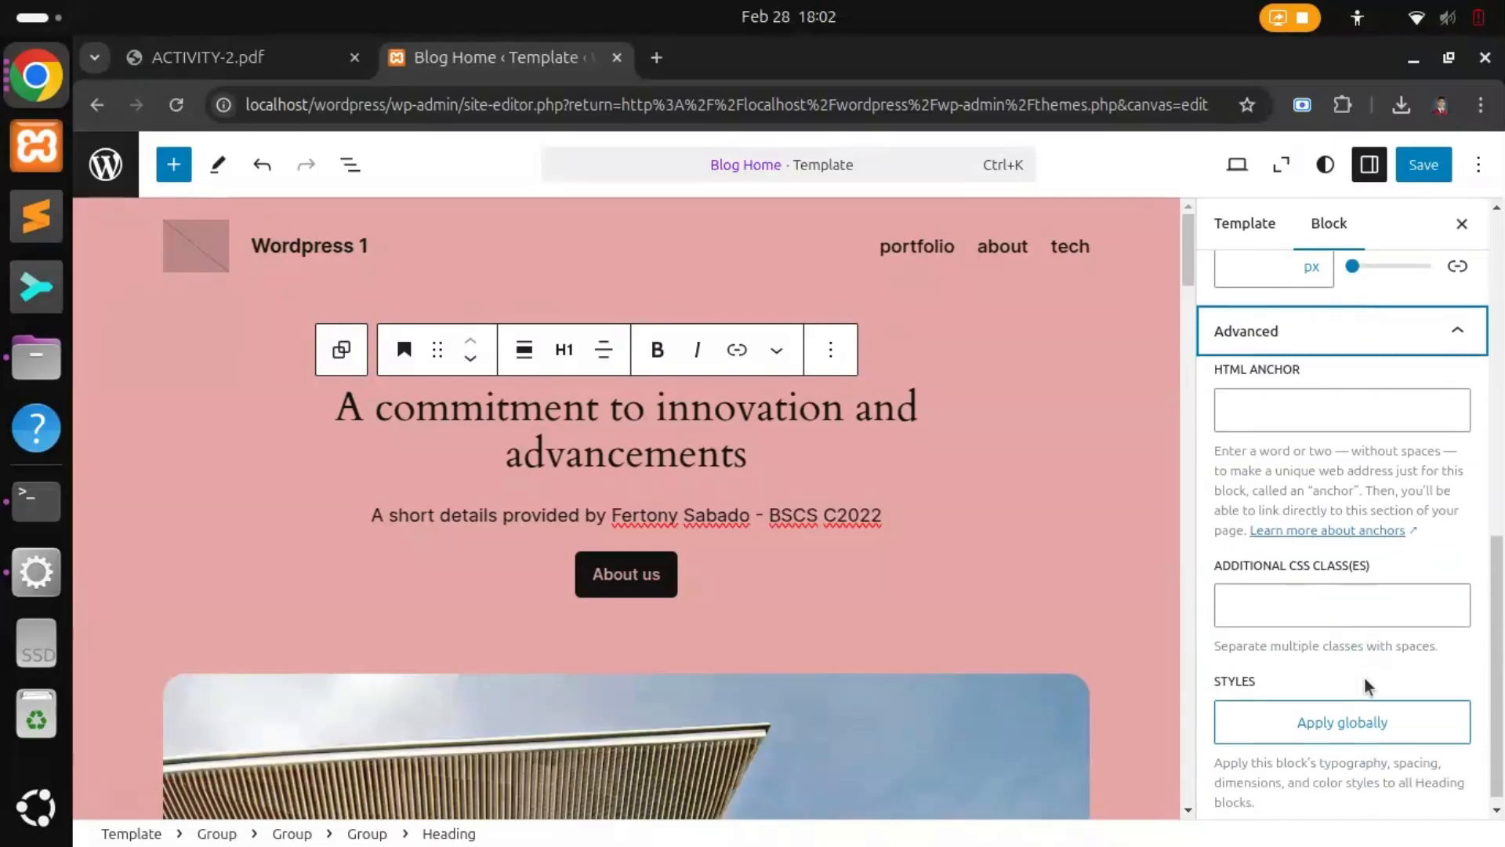
{"action": "scroll", "coordinate": [1372, 690], "scroll_direction": "up", "scroll_amount": 10}
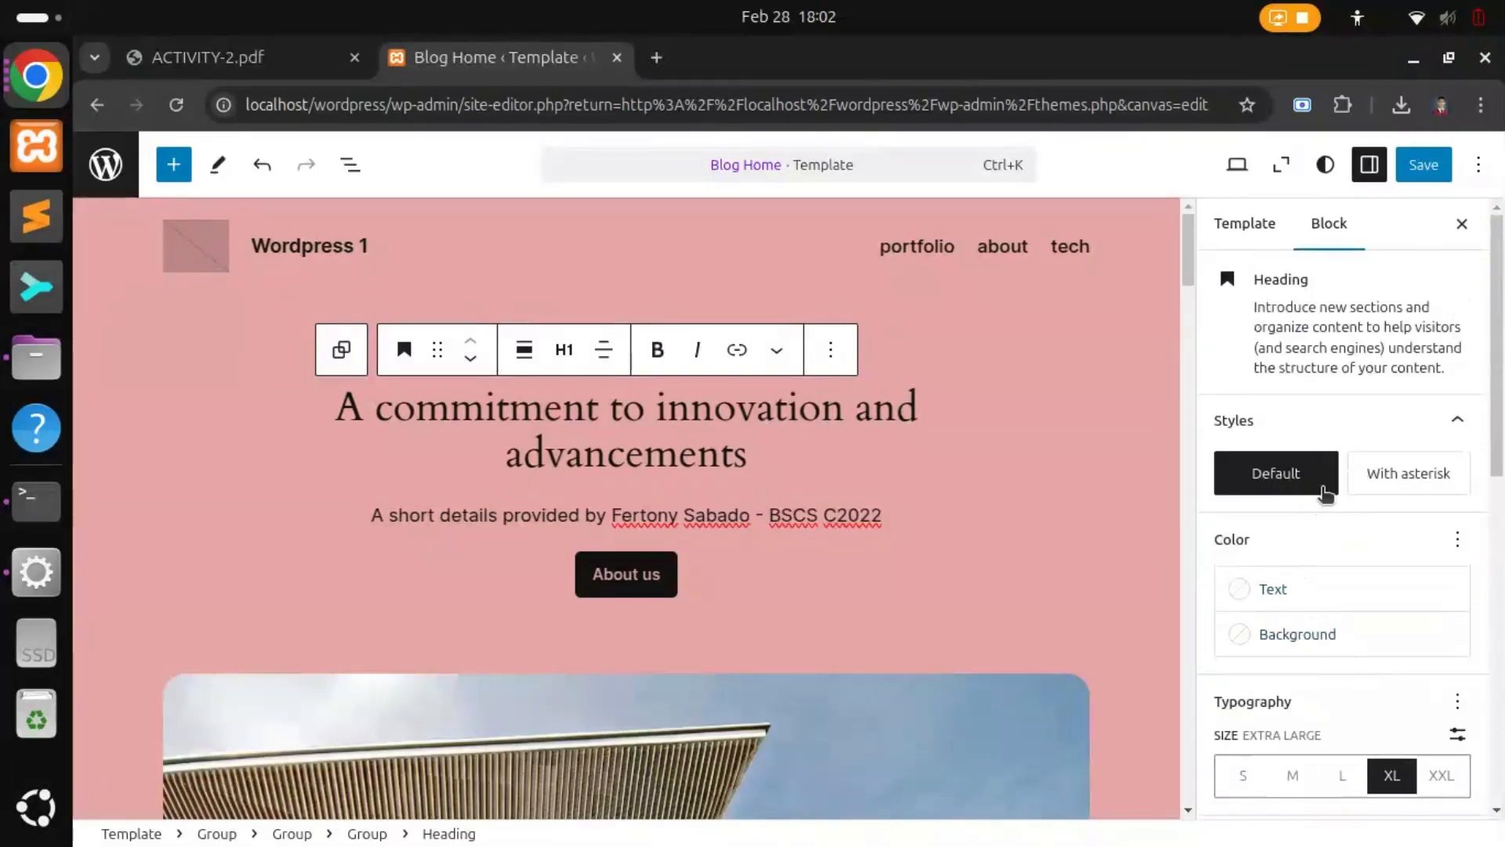
{"action": "mouse_move", "coordinate": [1284, 500]}
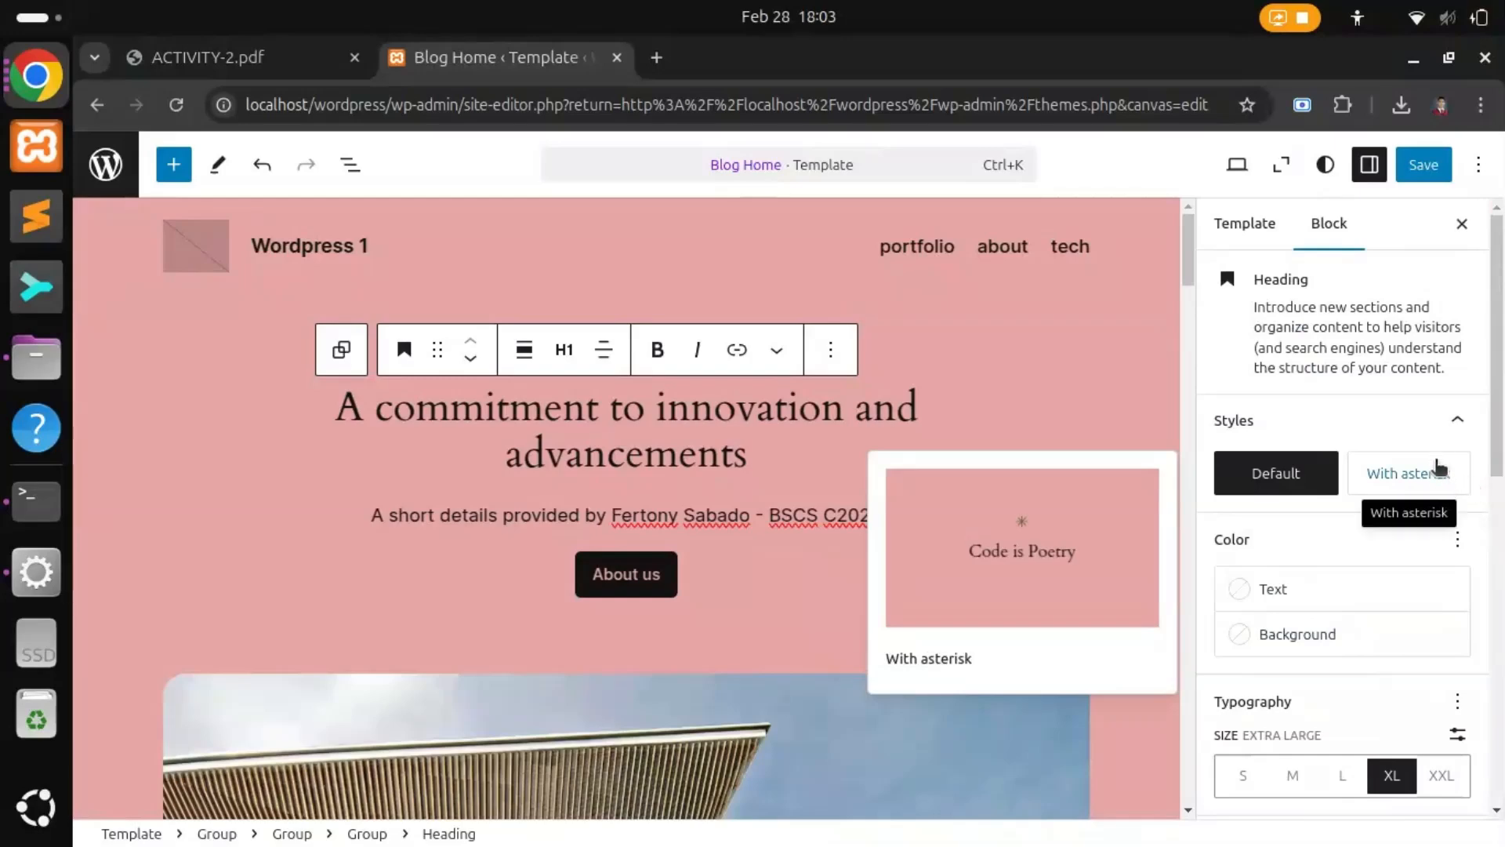
Step: Select the header's navigation links row through the Template panel and show its block settings
{"action": "left_click", "coordinate": [1258, 228]}
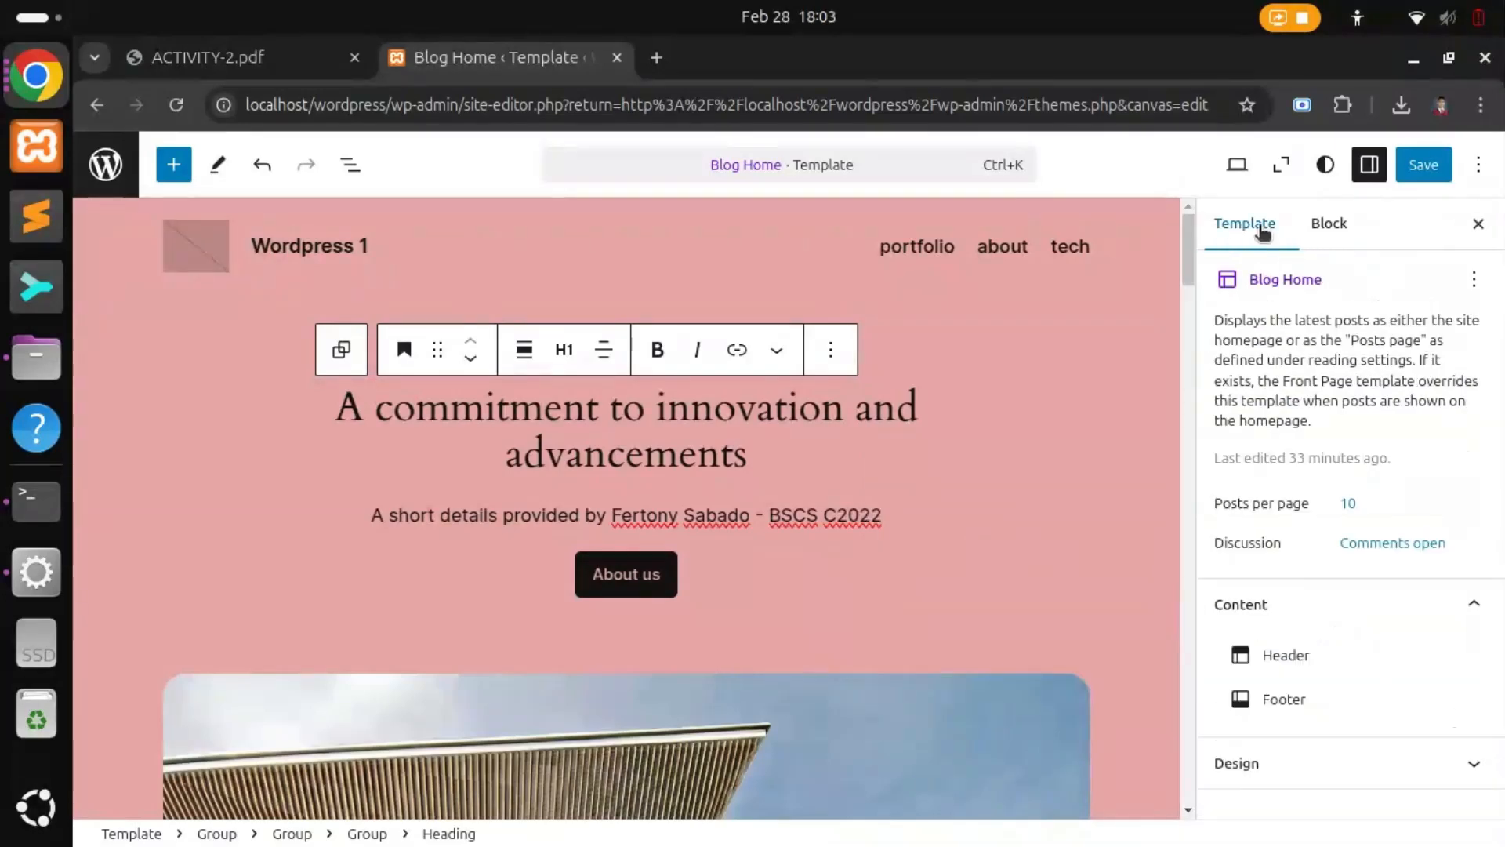
{"action": "left_click", "coordinate": [1297, 655]}
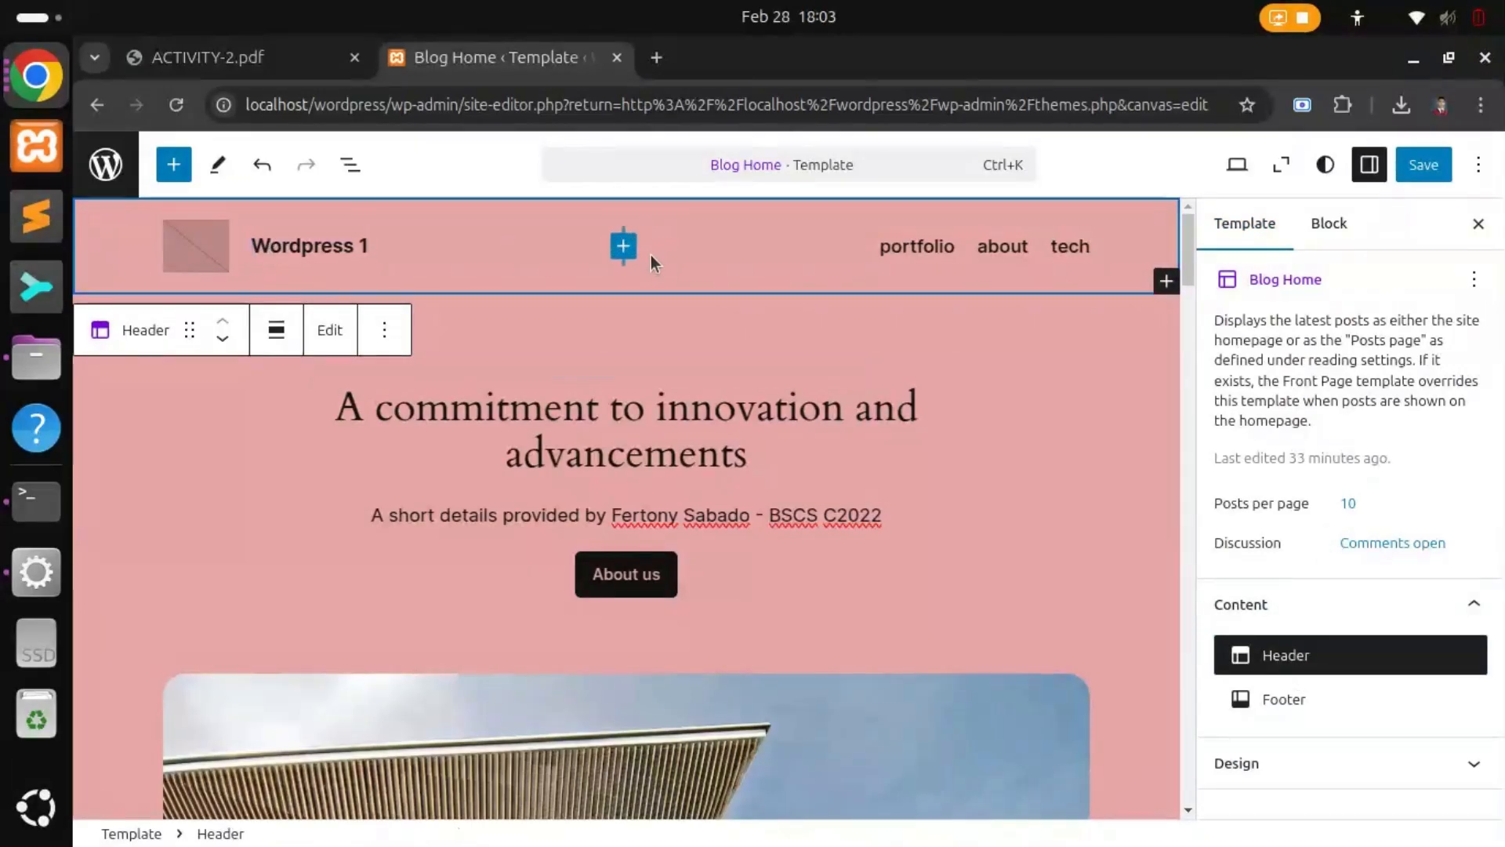
{"action": "left_click", "coordinate": [625, 255]}
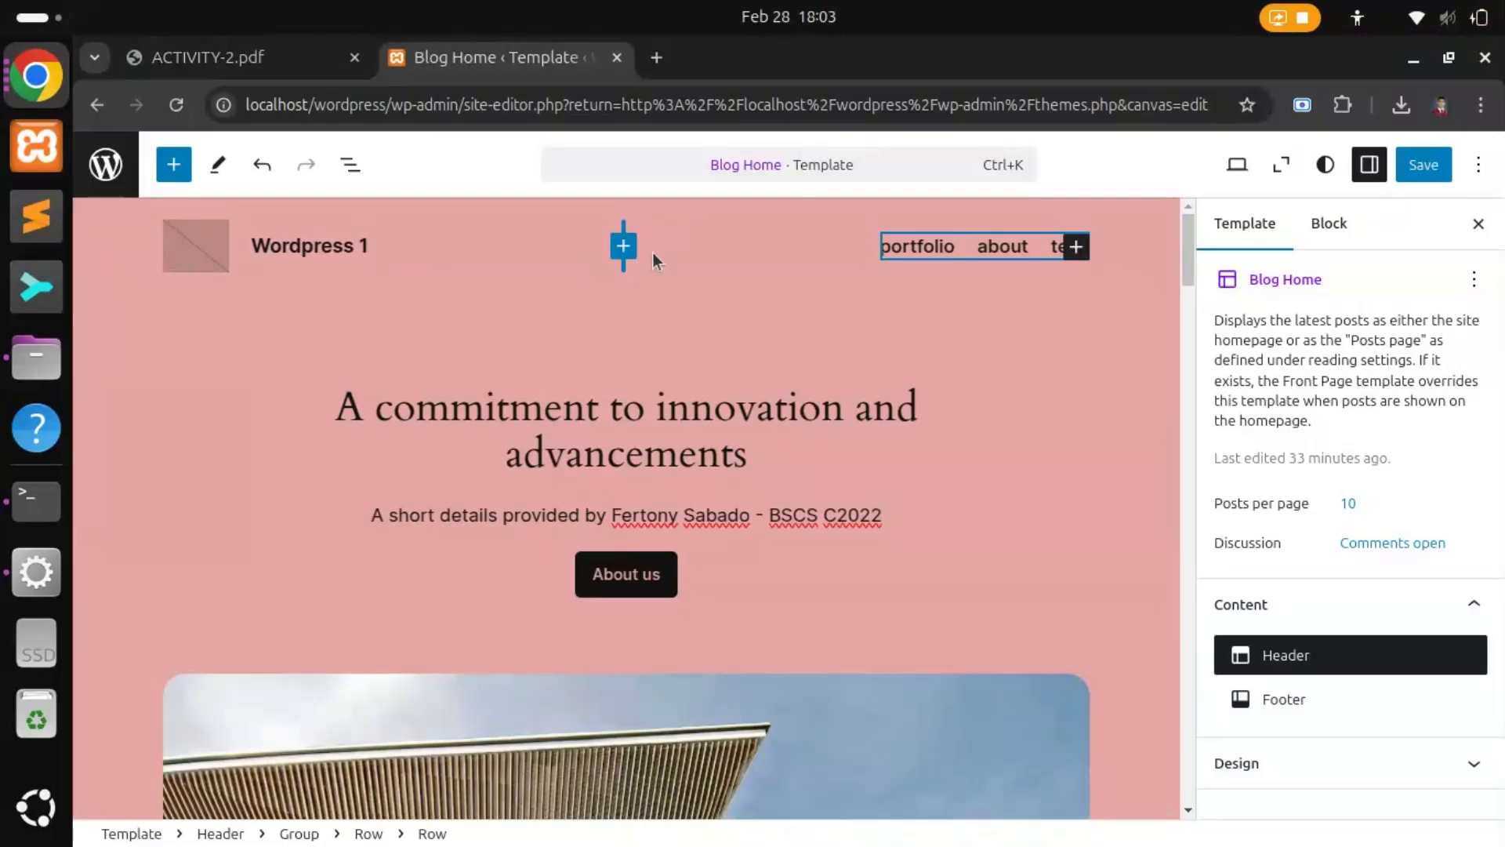
{"action": "left_click", "coordinate": [1330, 223]}
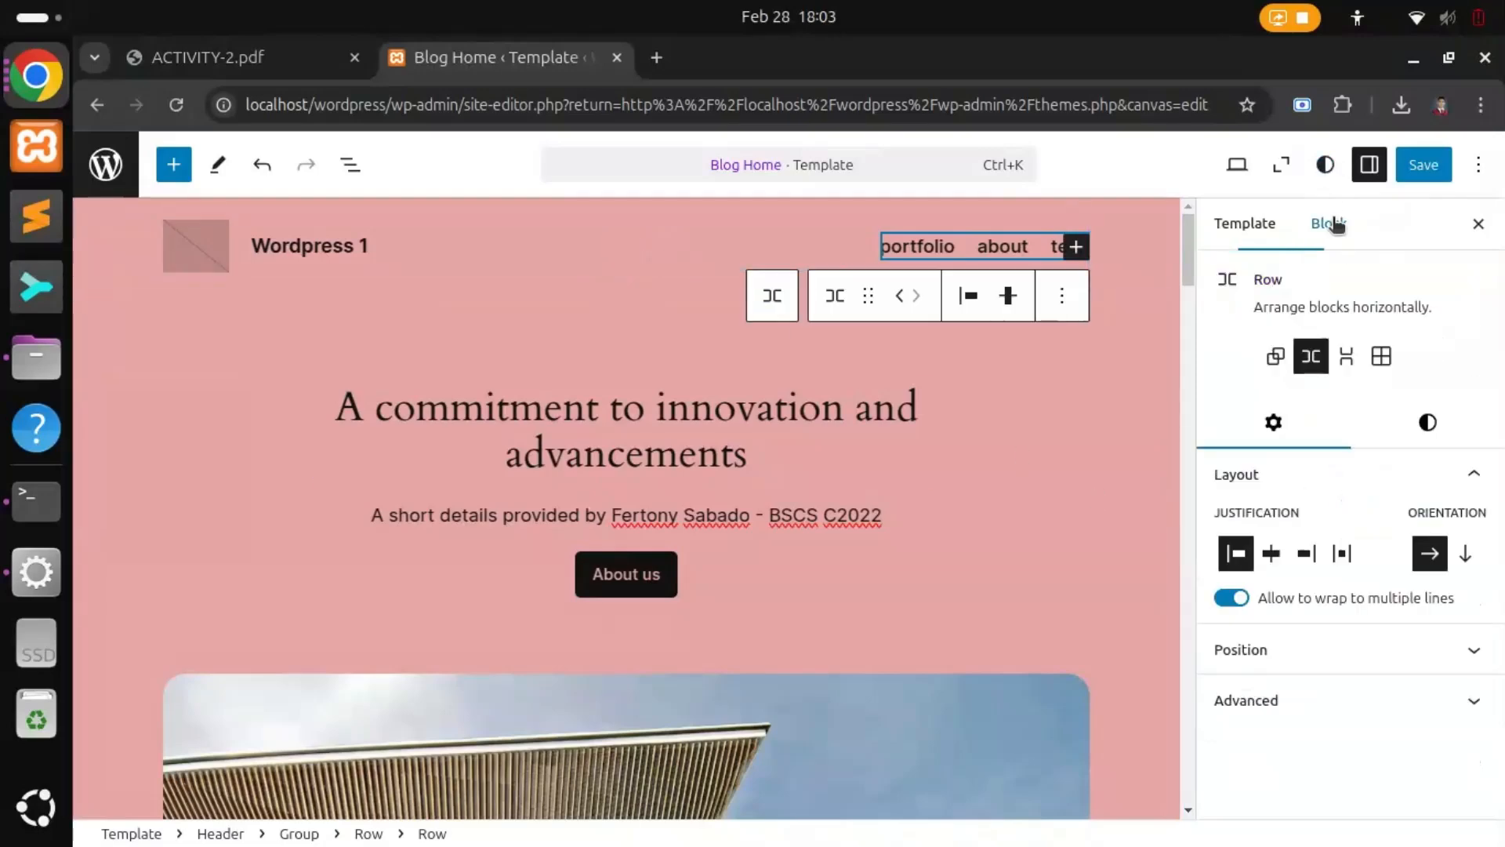
Step: Try center, right and space-between justification on the nav row, then reset it to left
{"action": "left_click", "coordinate": [1271, 554]}
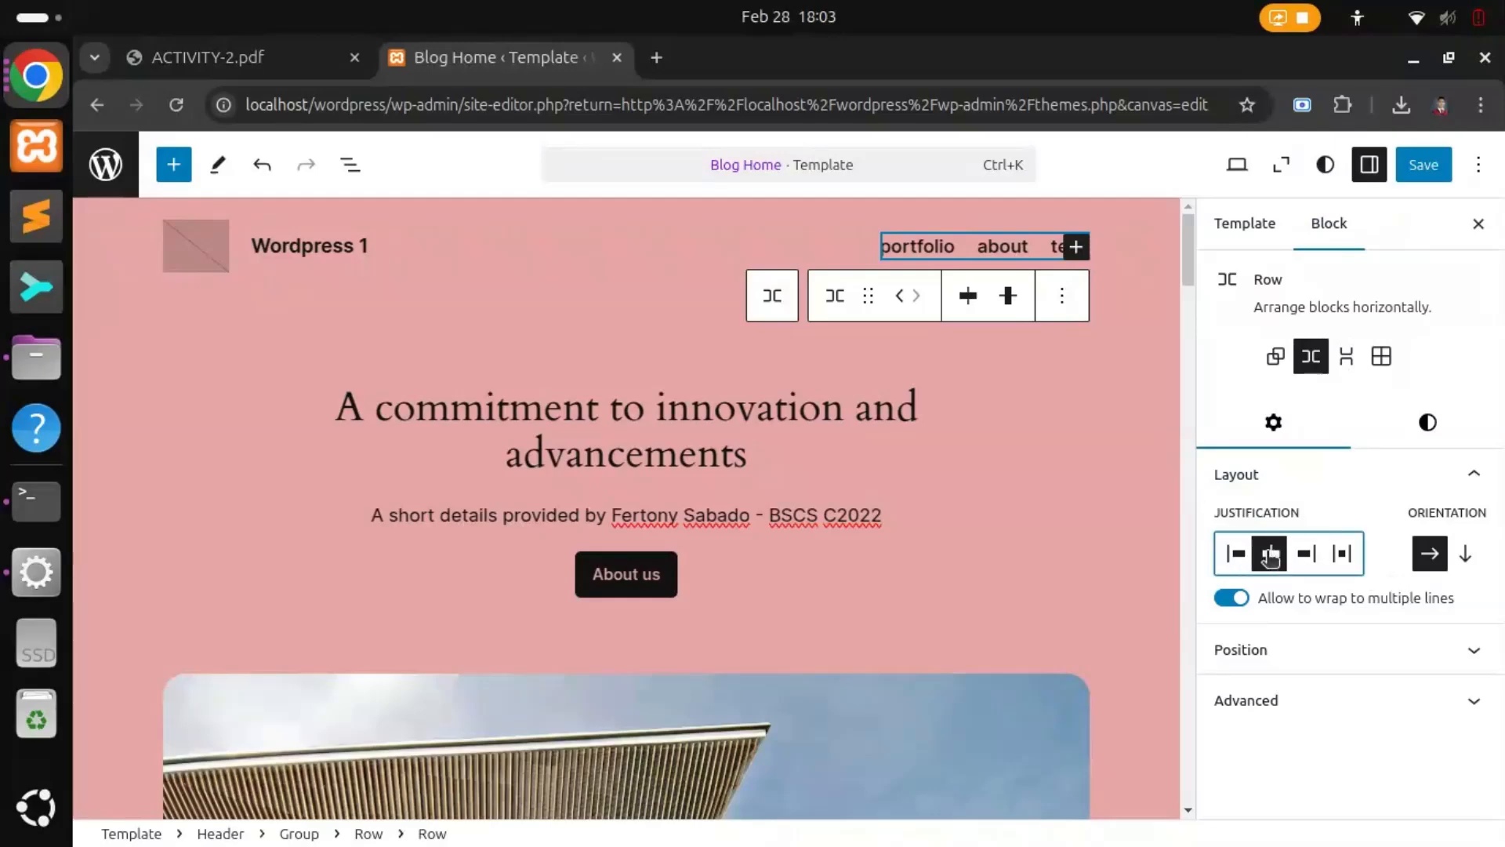
{"action": "left_click", "coordinate": [1306, 554]}
{"action": "left_click", "coordinate": [1342, 554]}
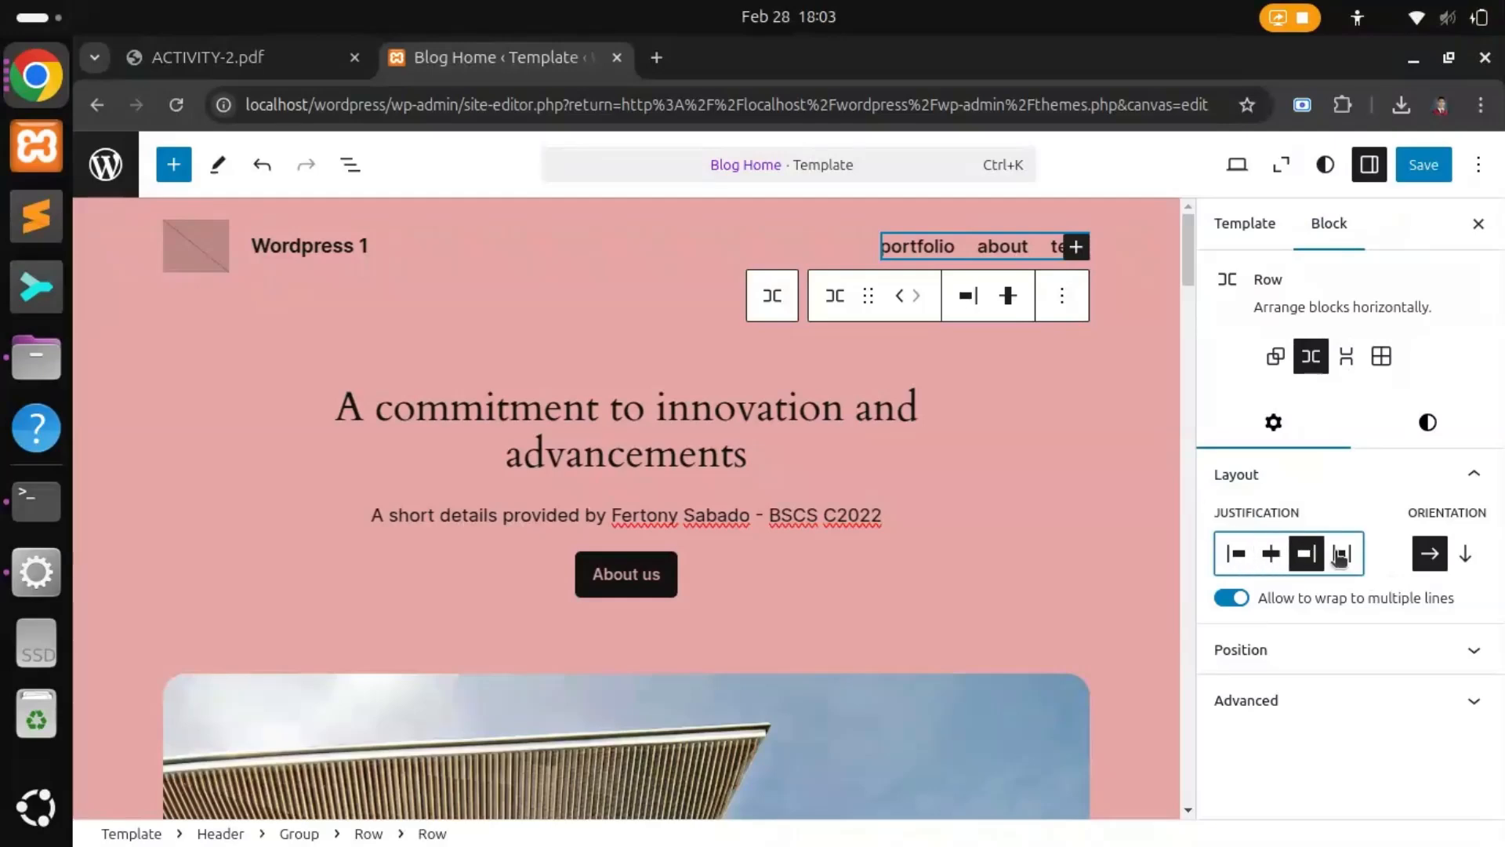
{"action": "left_click", "coordinate": [1237, 554]}
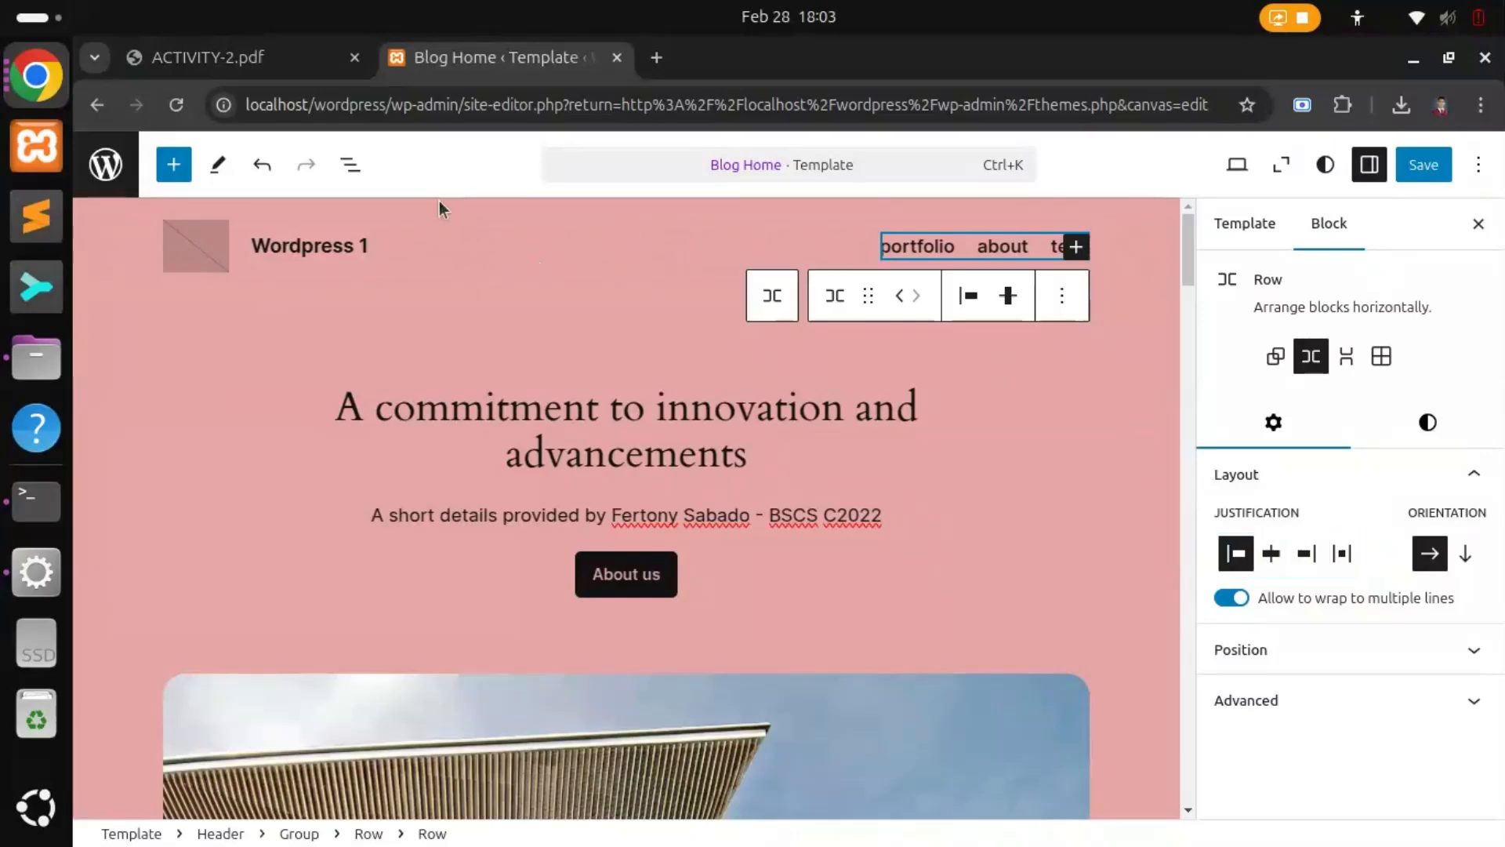
Step: Add an ABCD heading beside the Wordpress 1 site title in the header, then return to ACTIVITY-2.pdf
{"action": "left_click", "coordinate": [417, 201]}
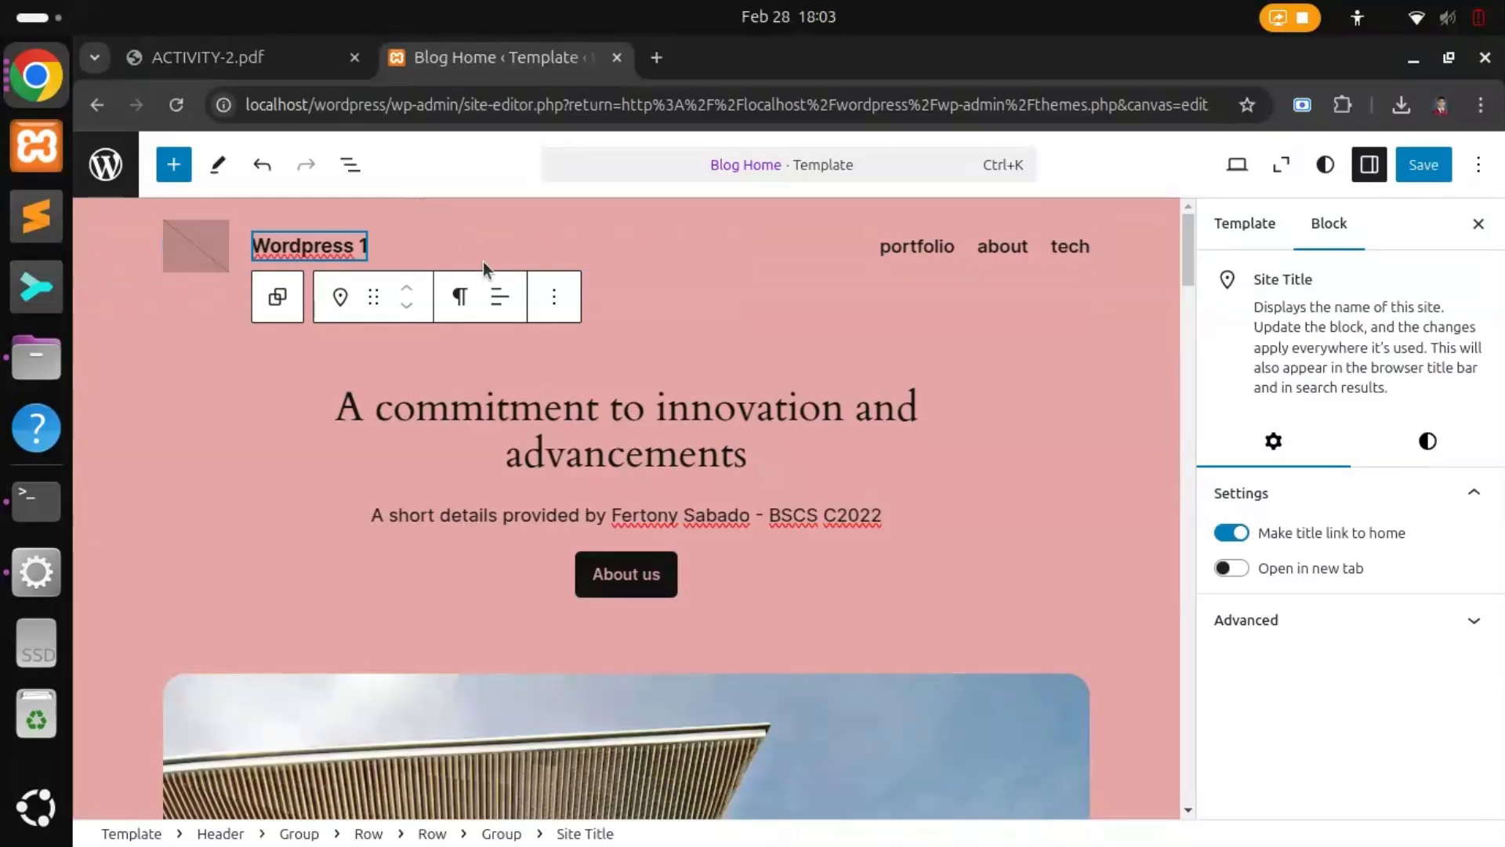
{"action": "left_click", "coordinate": [620, 247]}
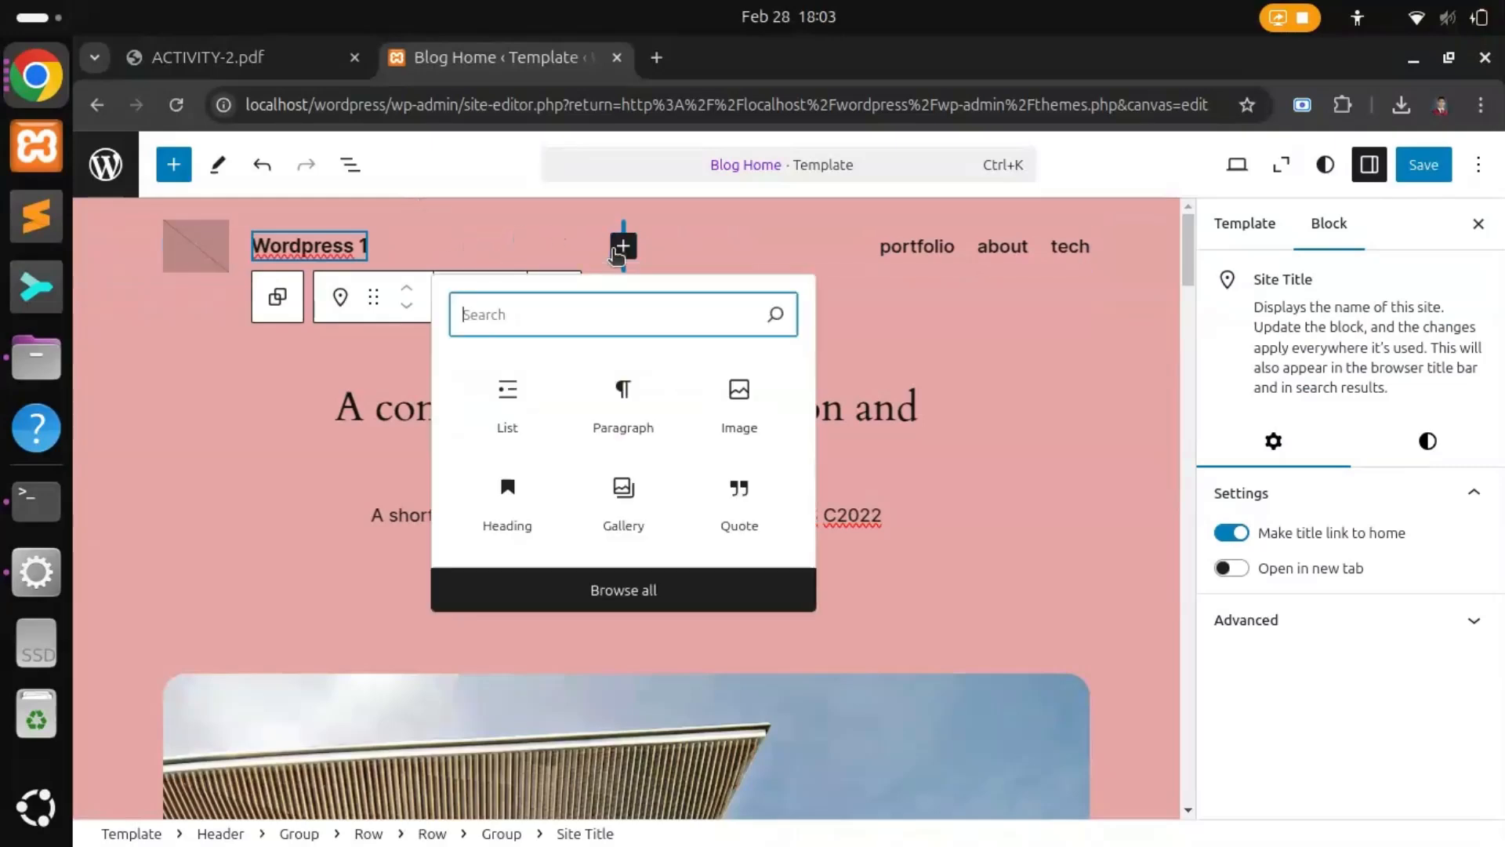
{"action": "left_click", "coordinate": [508, 508]}
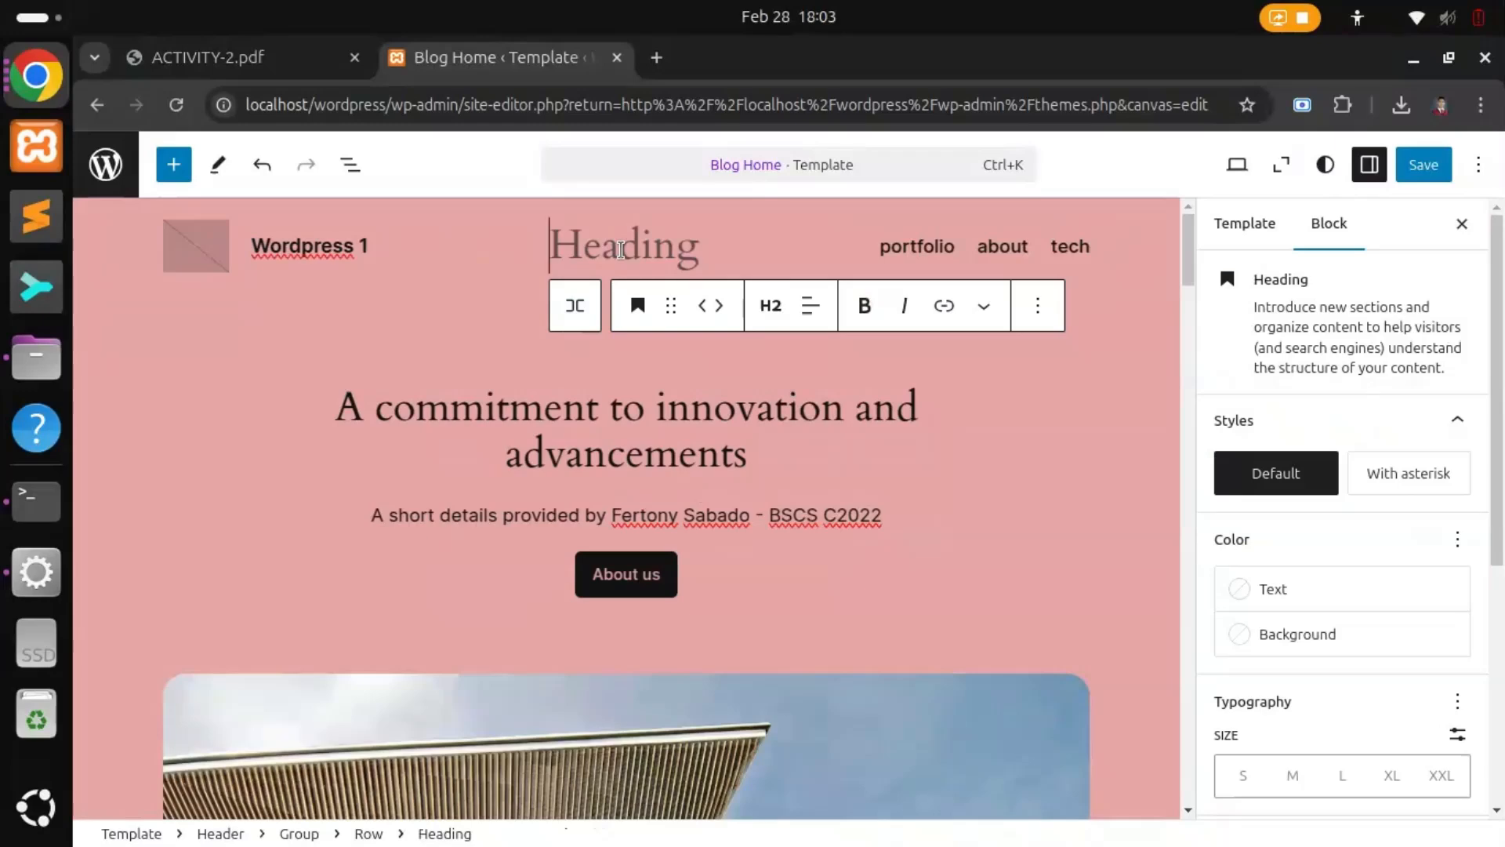
{"action": "type", "text": "AD"}
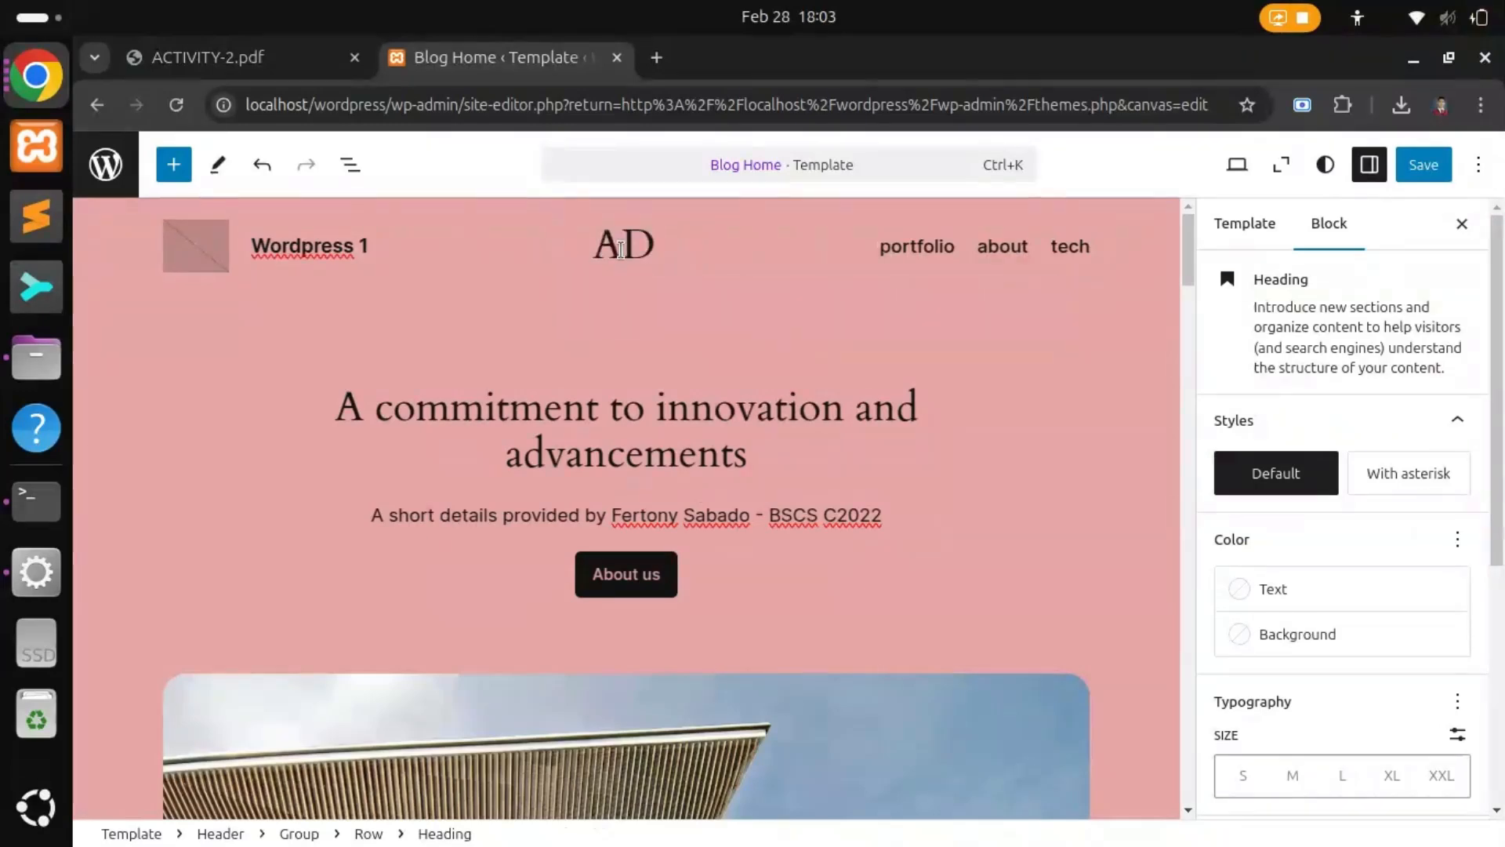
{"action": "type", "text": "C"}
{"action": "key", "text": "BackSpace"}
{"action": "type", "text": "BCD"}
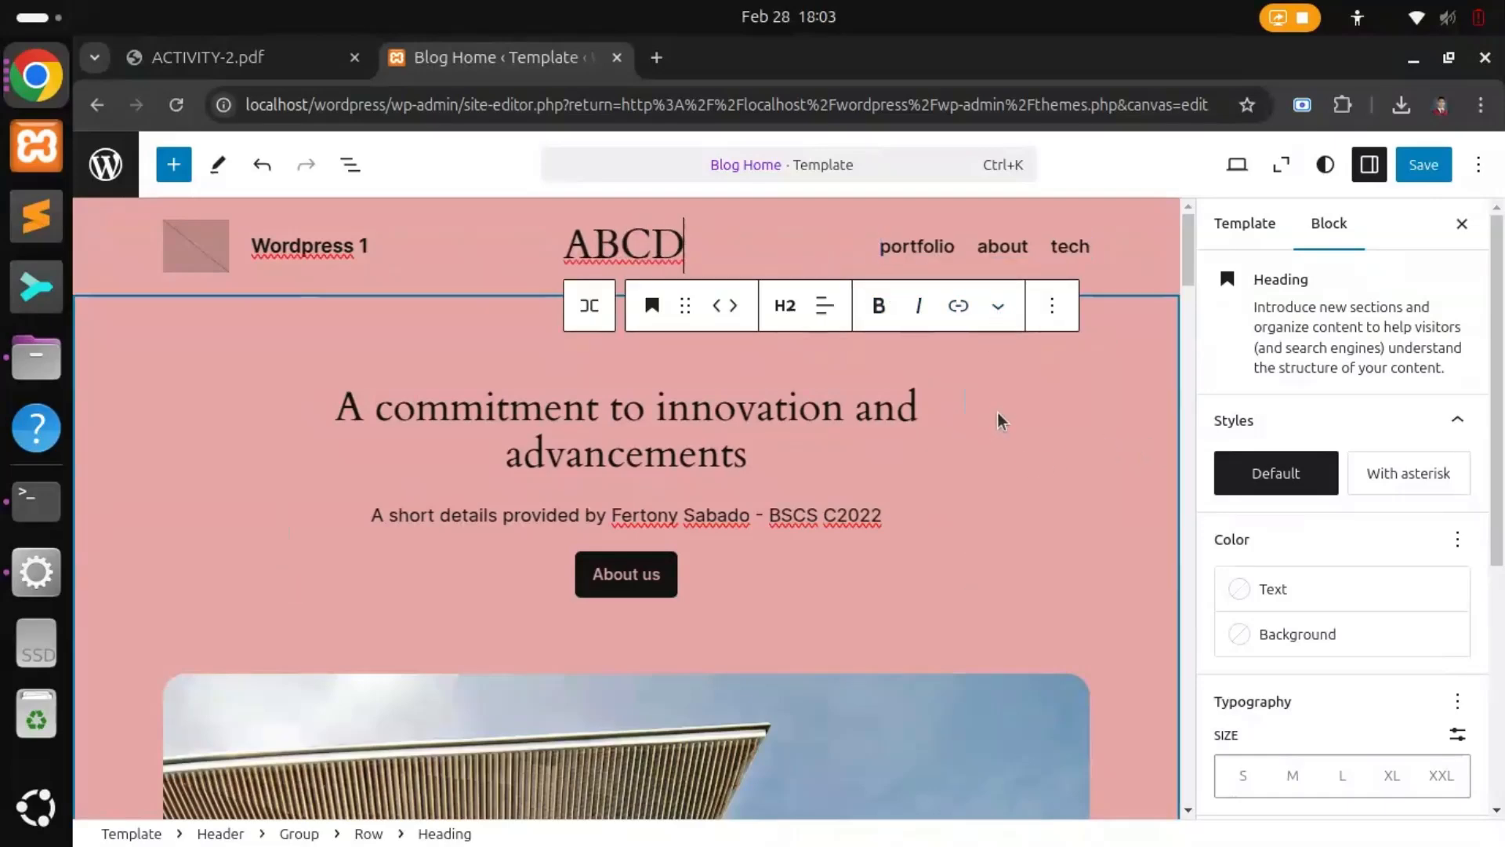
{"action": "left_click", "coordinate": [1139, 329]}
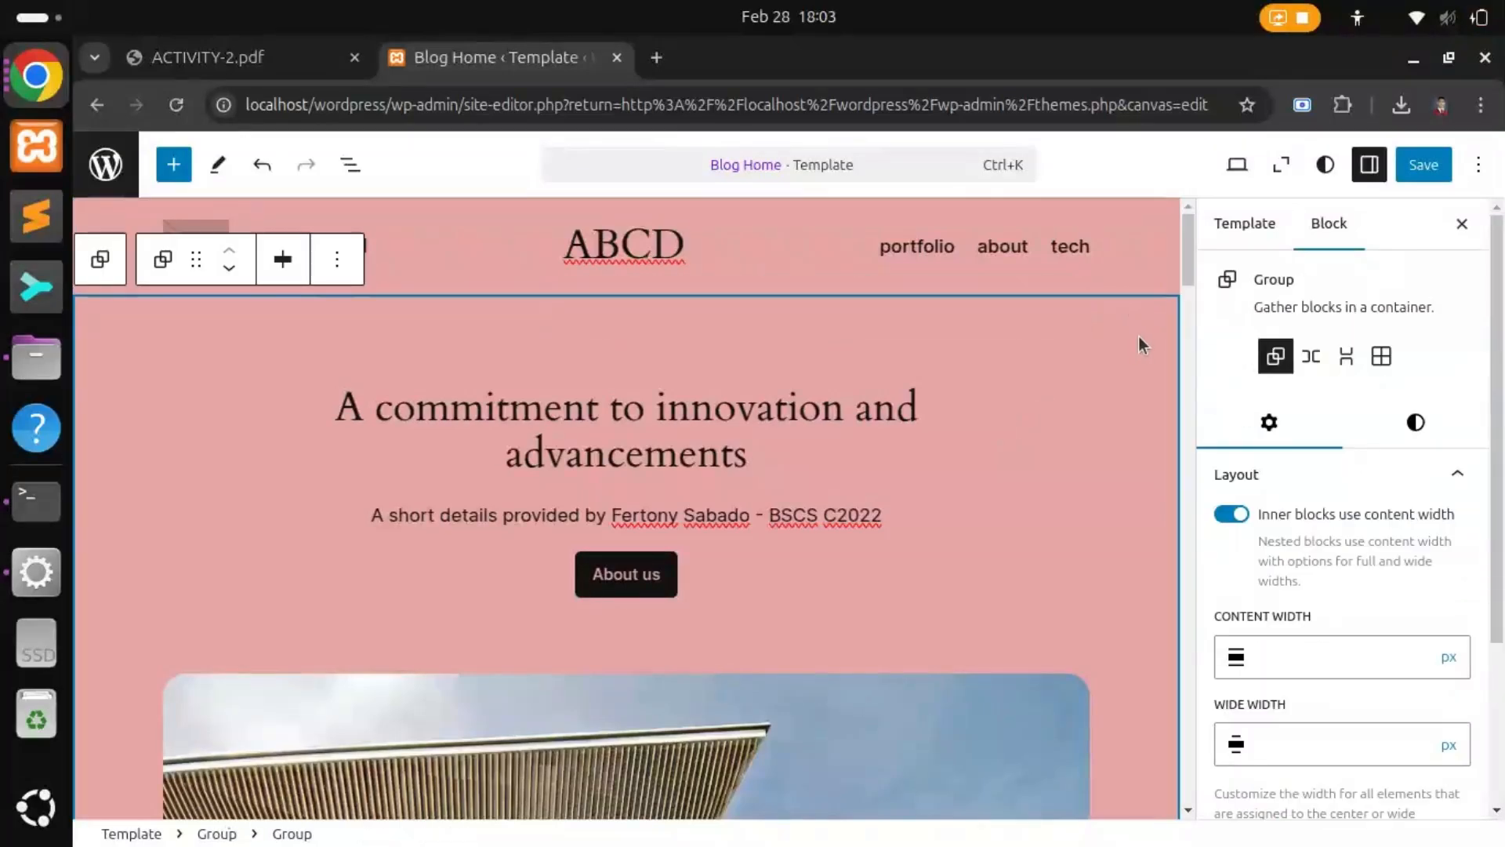
{"action": "scroll", "coordinate": [1351, 497], "scroll_direction": "down", "scroll_amount": 3}
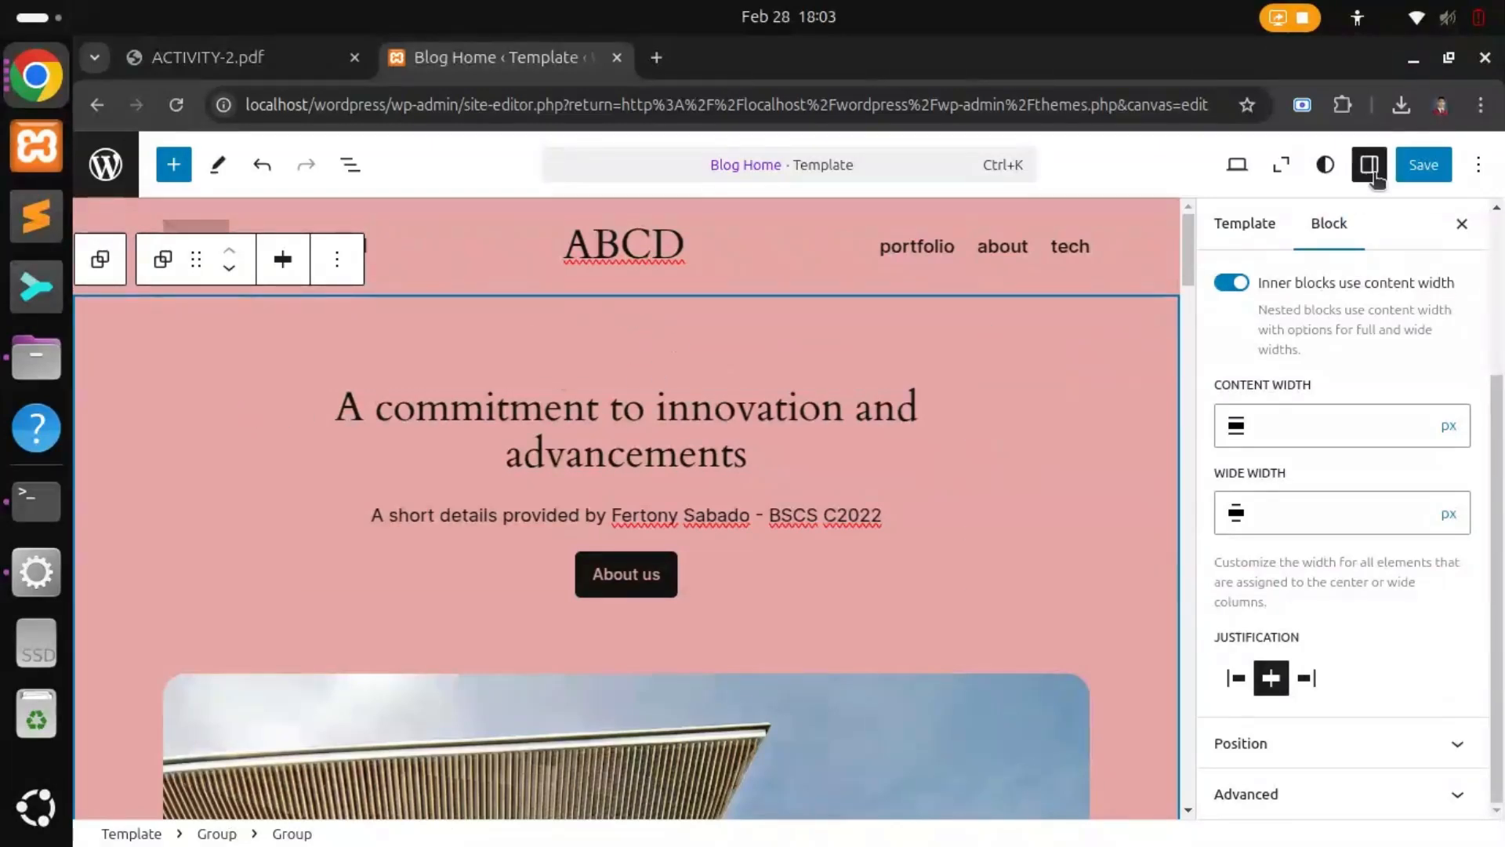
{"action": "left_click", "coordinate": [270, 70]}
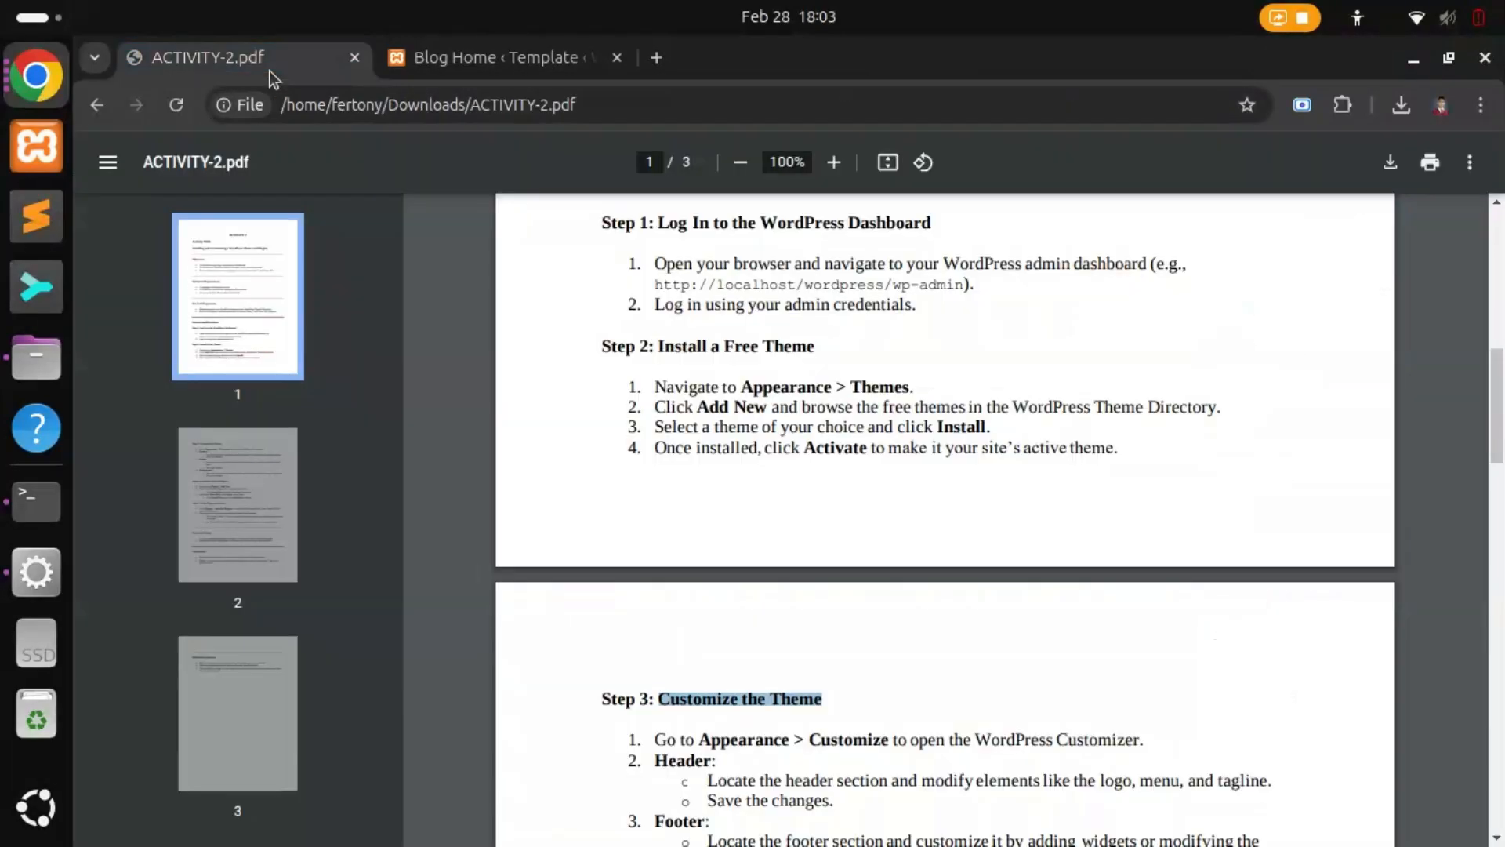
Step: Read Step 3's Customizer, Header, Footer and Background items, then return to the site editor
{"action": "scroll", "coordinate": [808, 543], "scroll_direction": "down", "scroll_amount": 3}
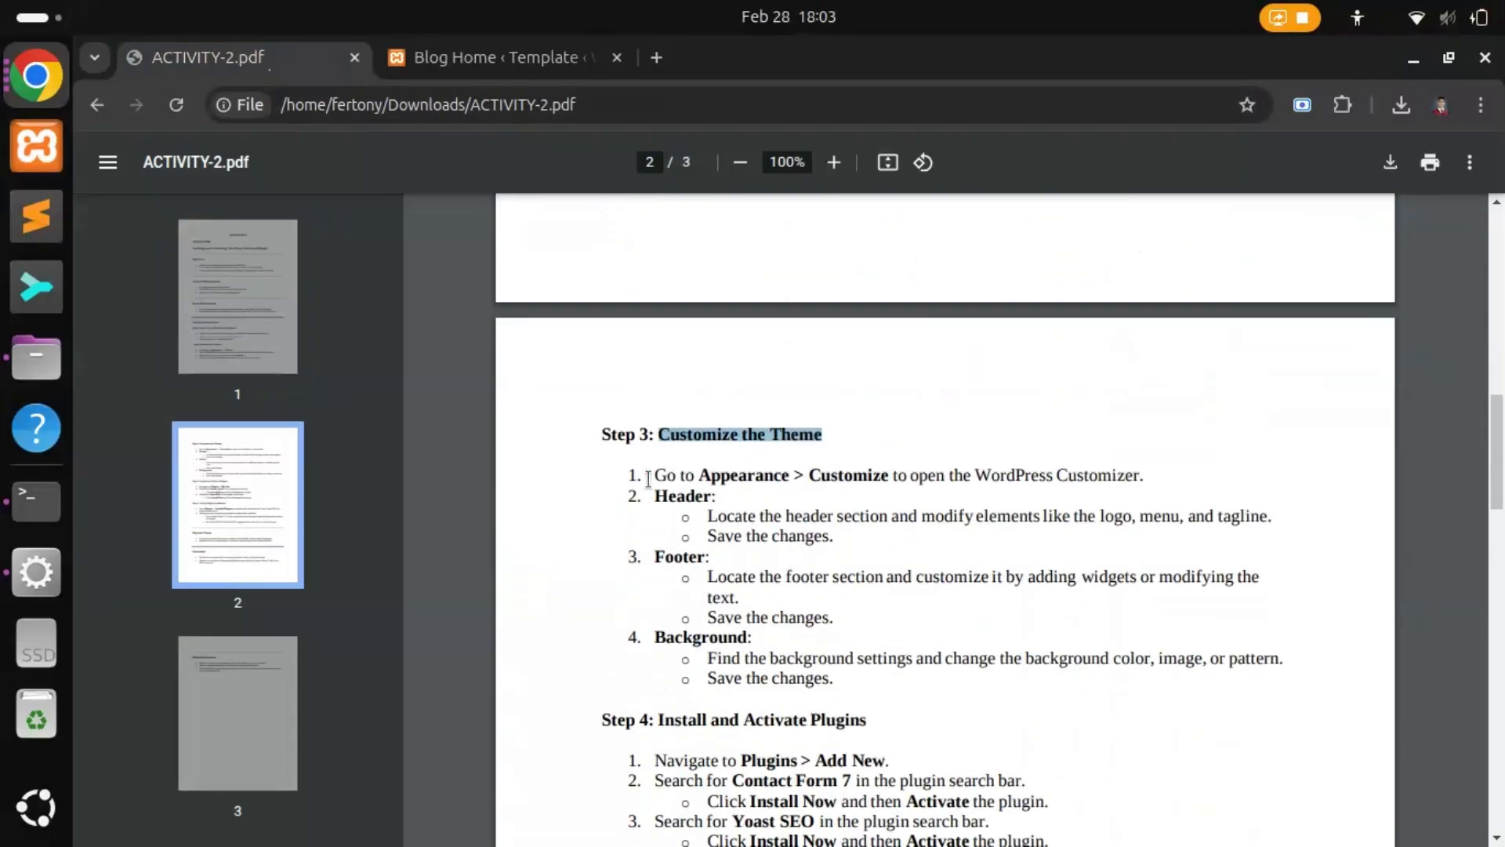
{"action": "left_click_drag", "start_coordinate": [652, 475], "coordinate": [901, 466]}
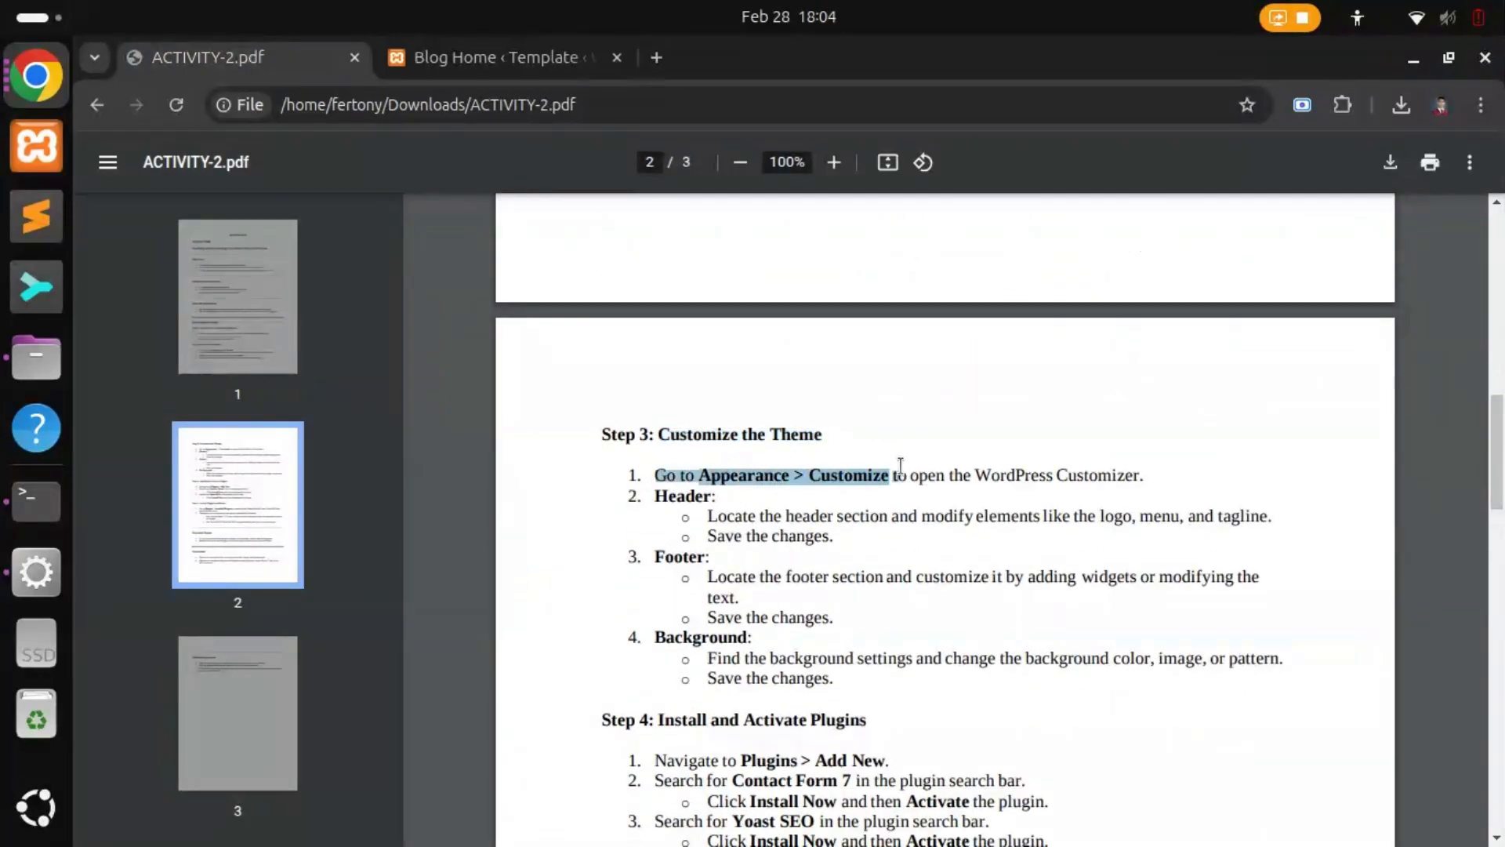
{"action": "left_click_drag", "start_coordinate": [659, 495], "coordinate": [720, 496]}
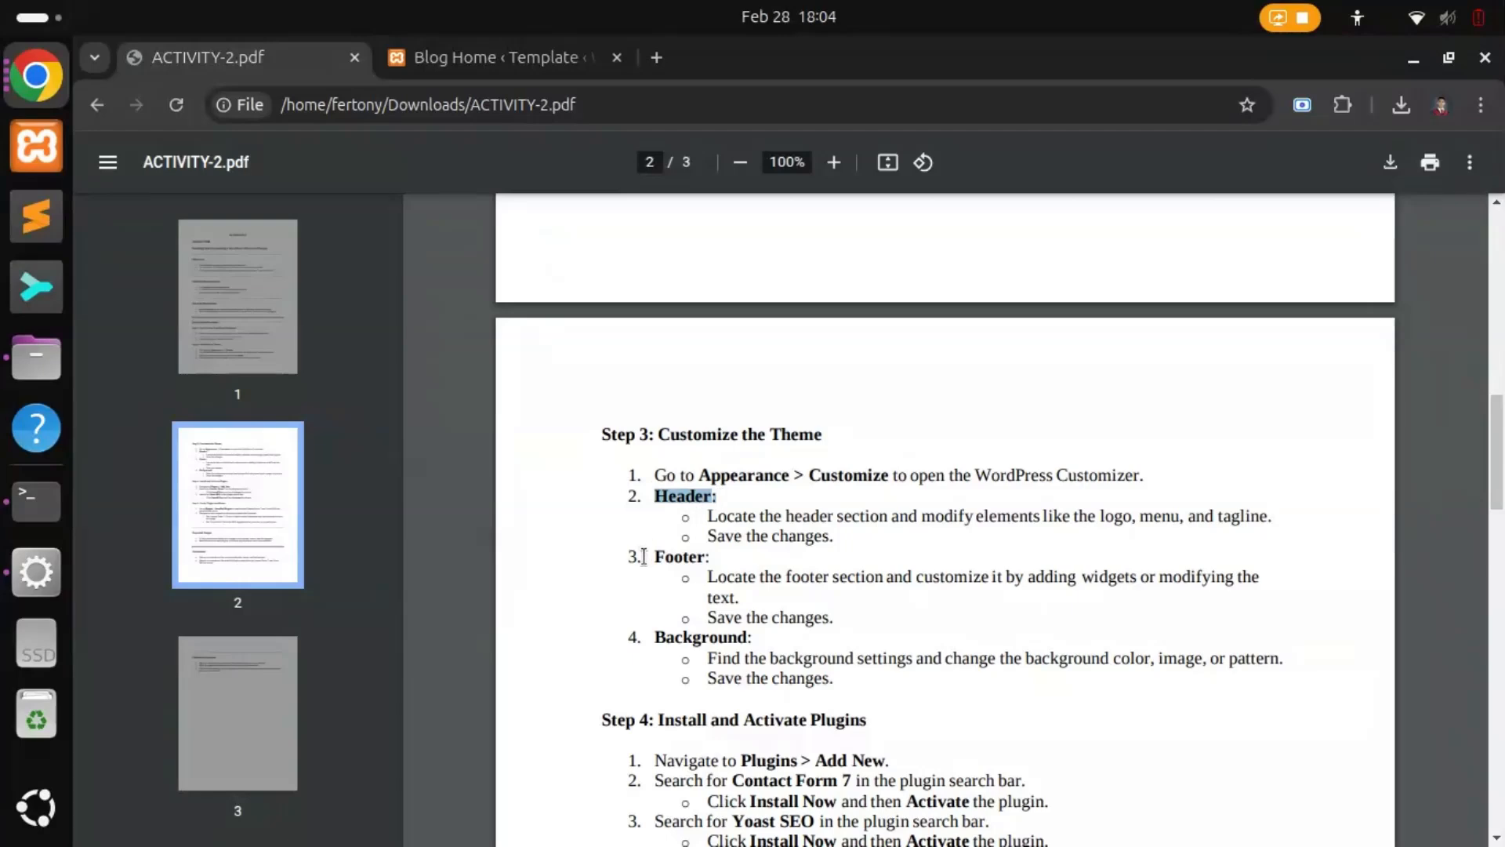
{"action": "left_click_drag", "start_coordinate": [644, 557], "coordinate": [713, 556]}
{"action": "left_click_drag", "start_coordinate": [652, 636], "coordinate": [744, 639]}
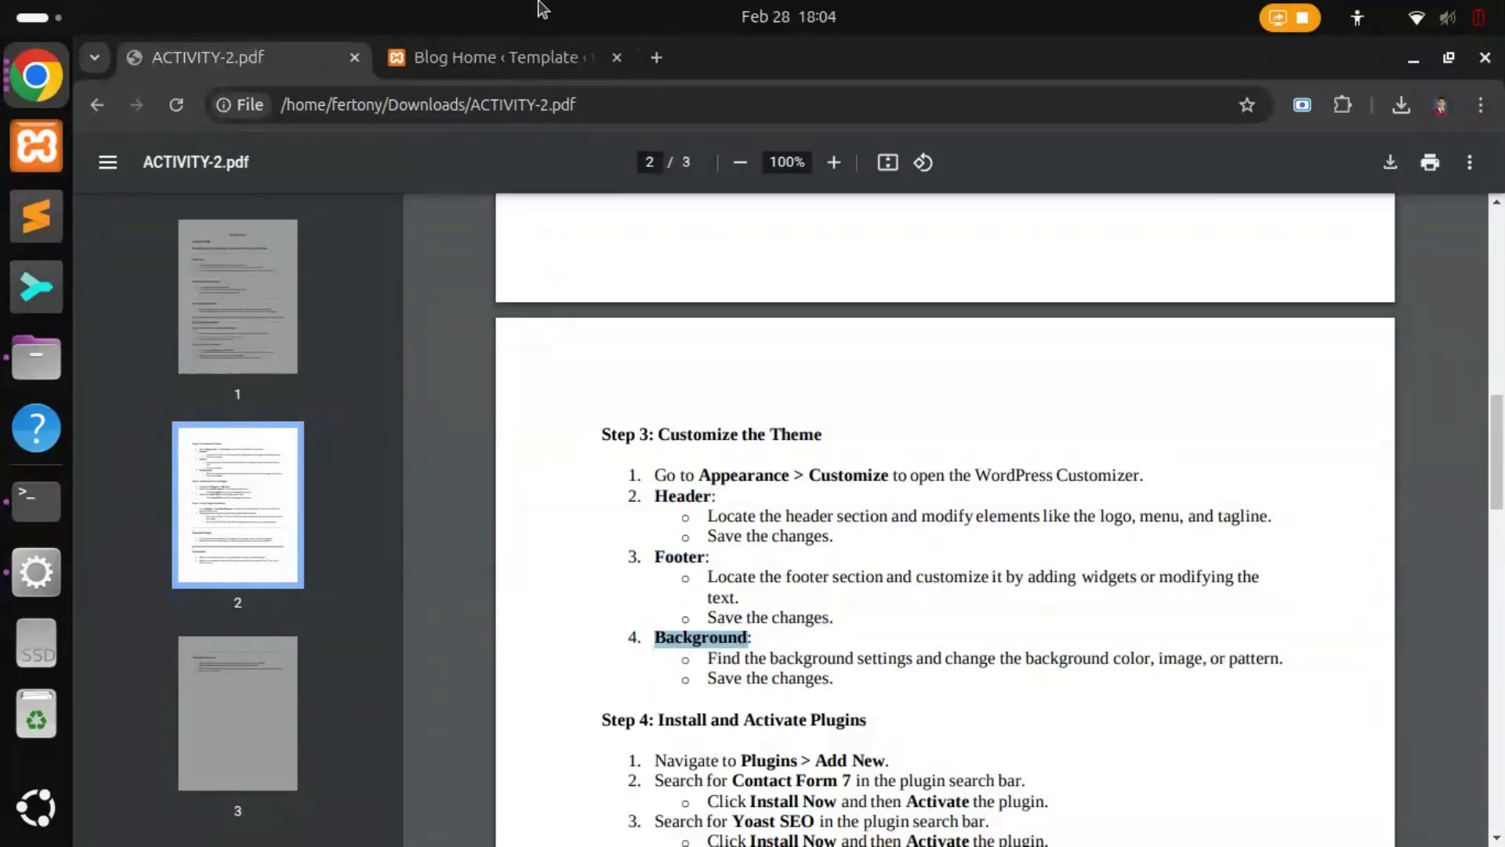
{"action": "left_click", "coordinate": [480, 70]}
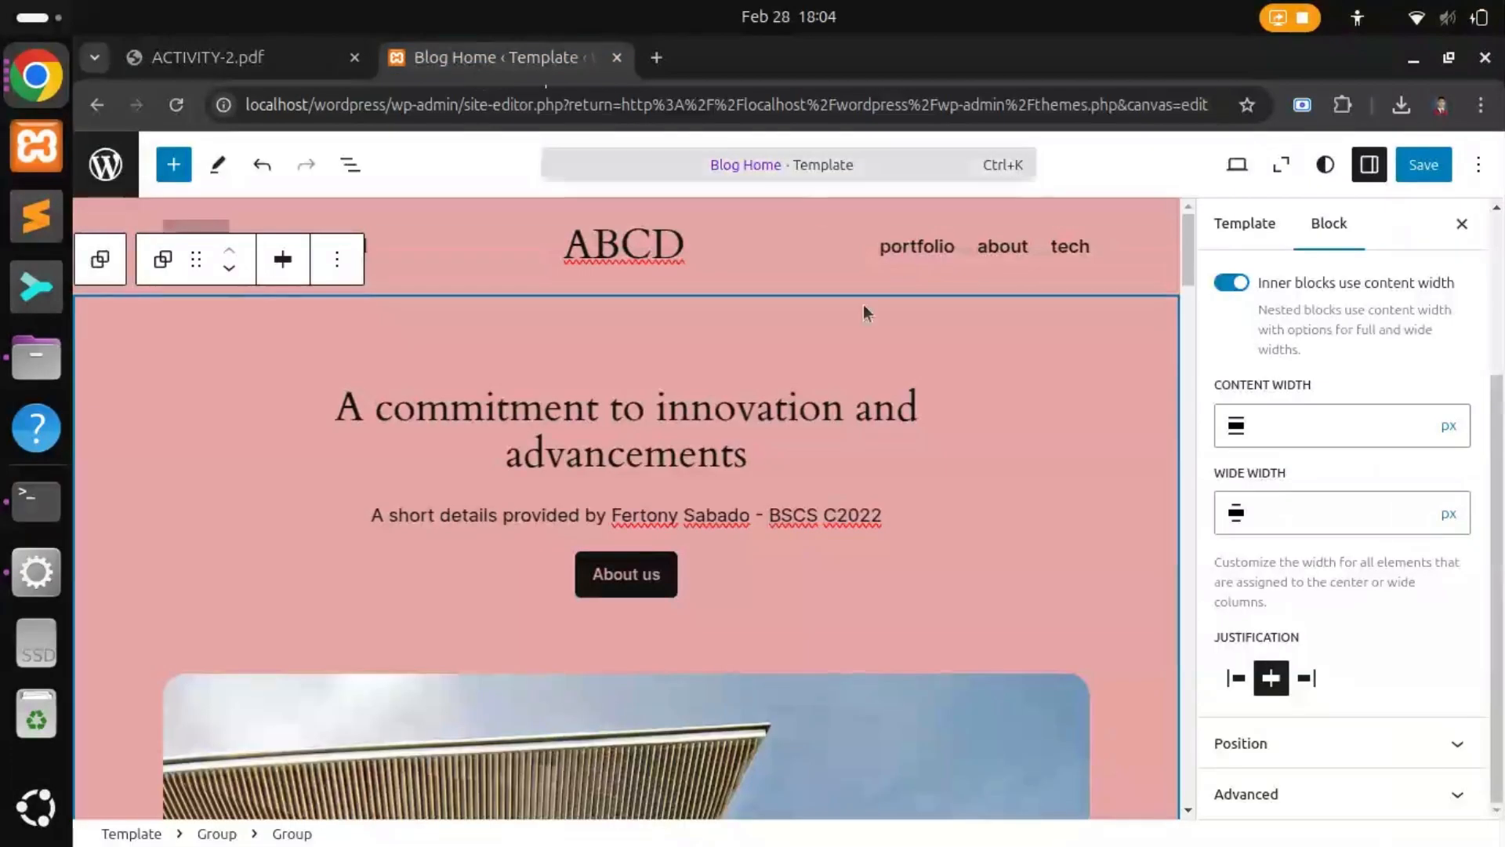
Step: Cancel the save prompt and open the site background colour choices under Styles > Colors
{"action": "left_click", "coordinate": [1424, 166]}
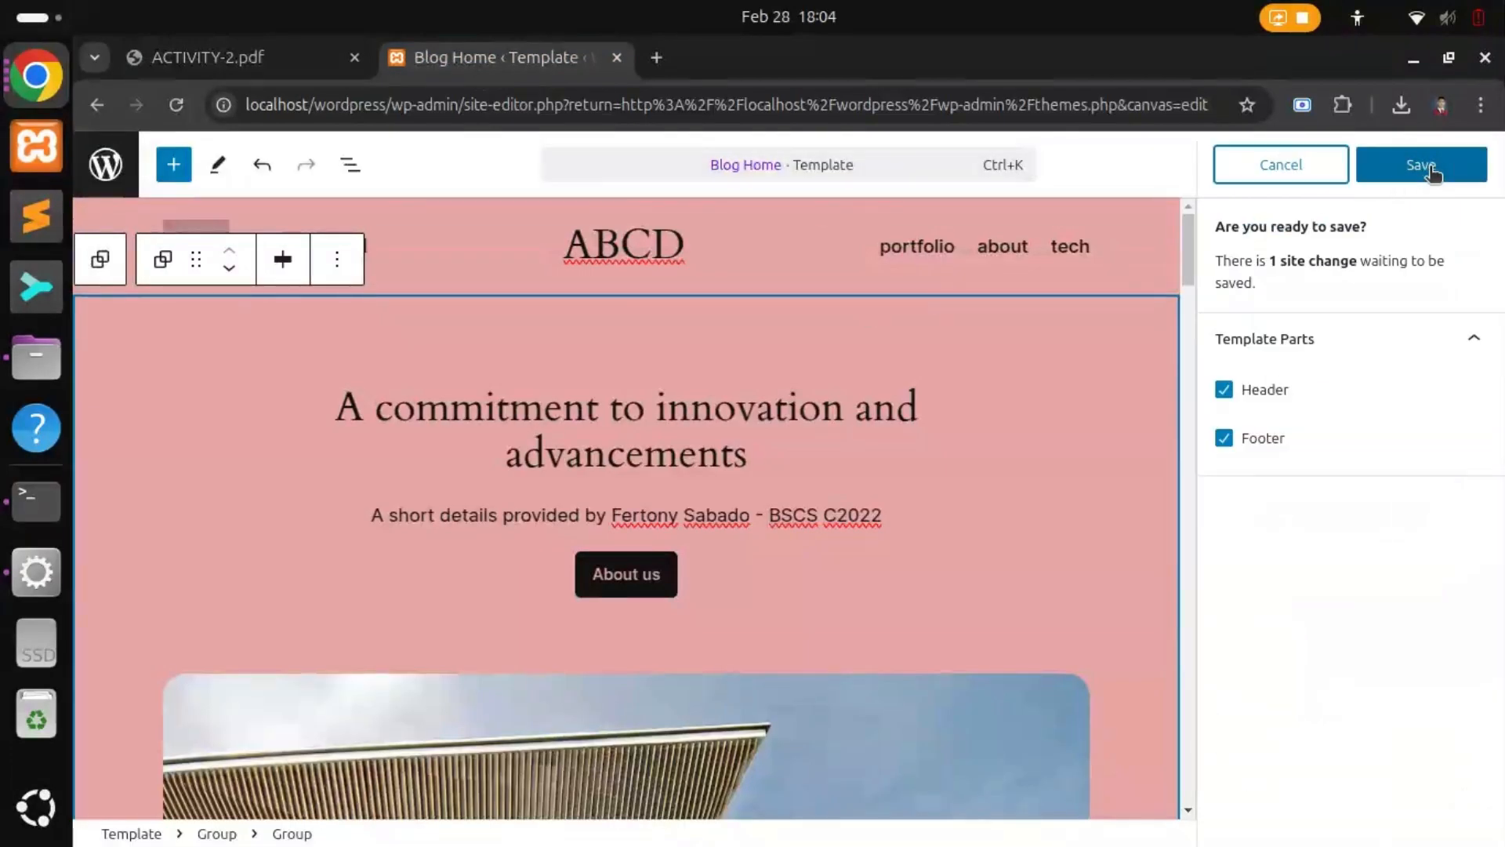
{"action": "left_click", "coordinate": [1283, 164]}
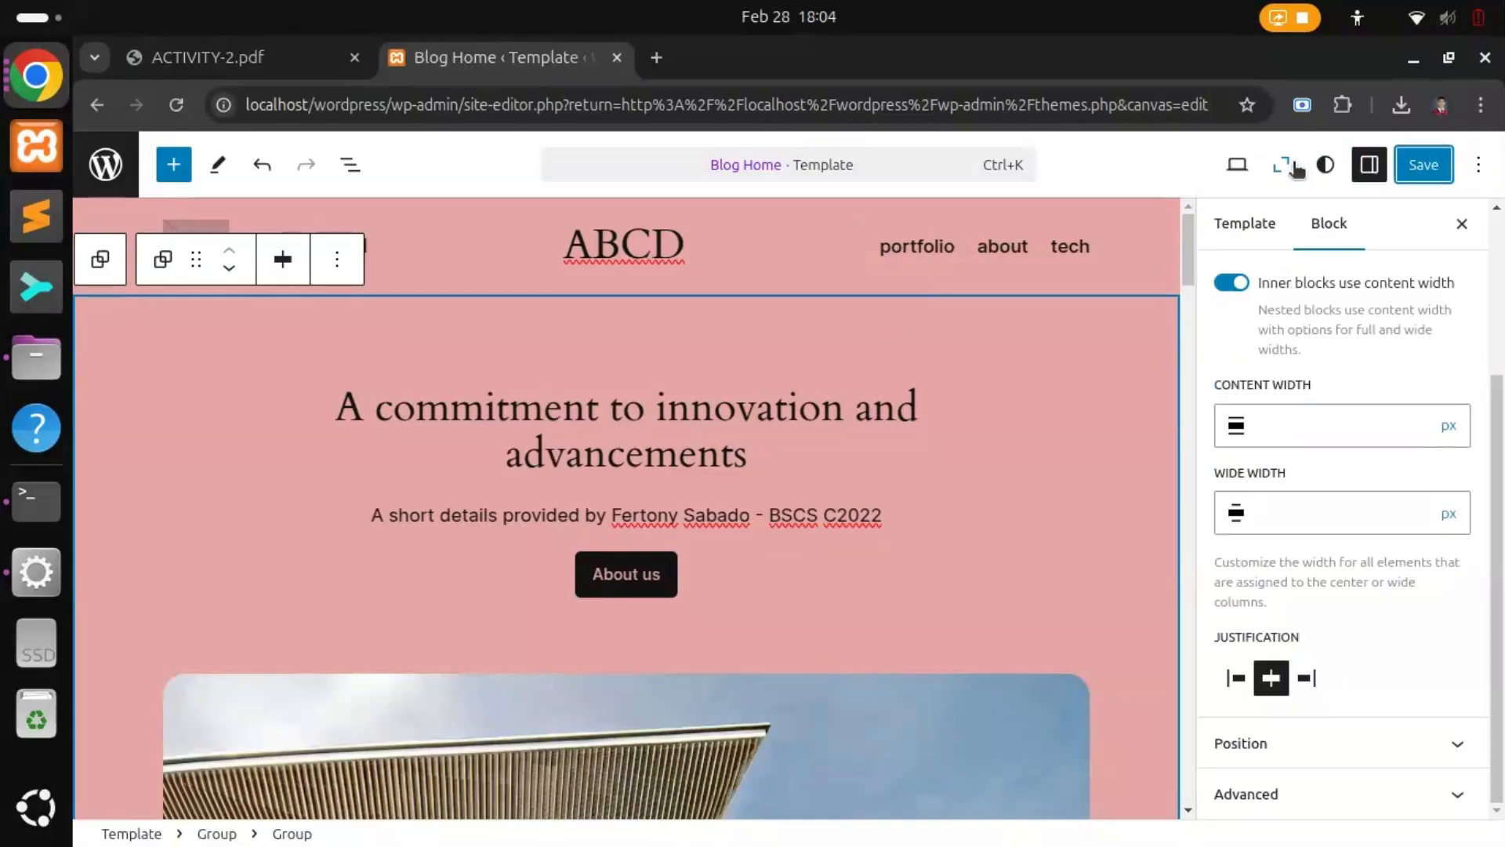
{"action": "left_click", "coordinate": [1325, 166]}
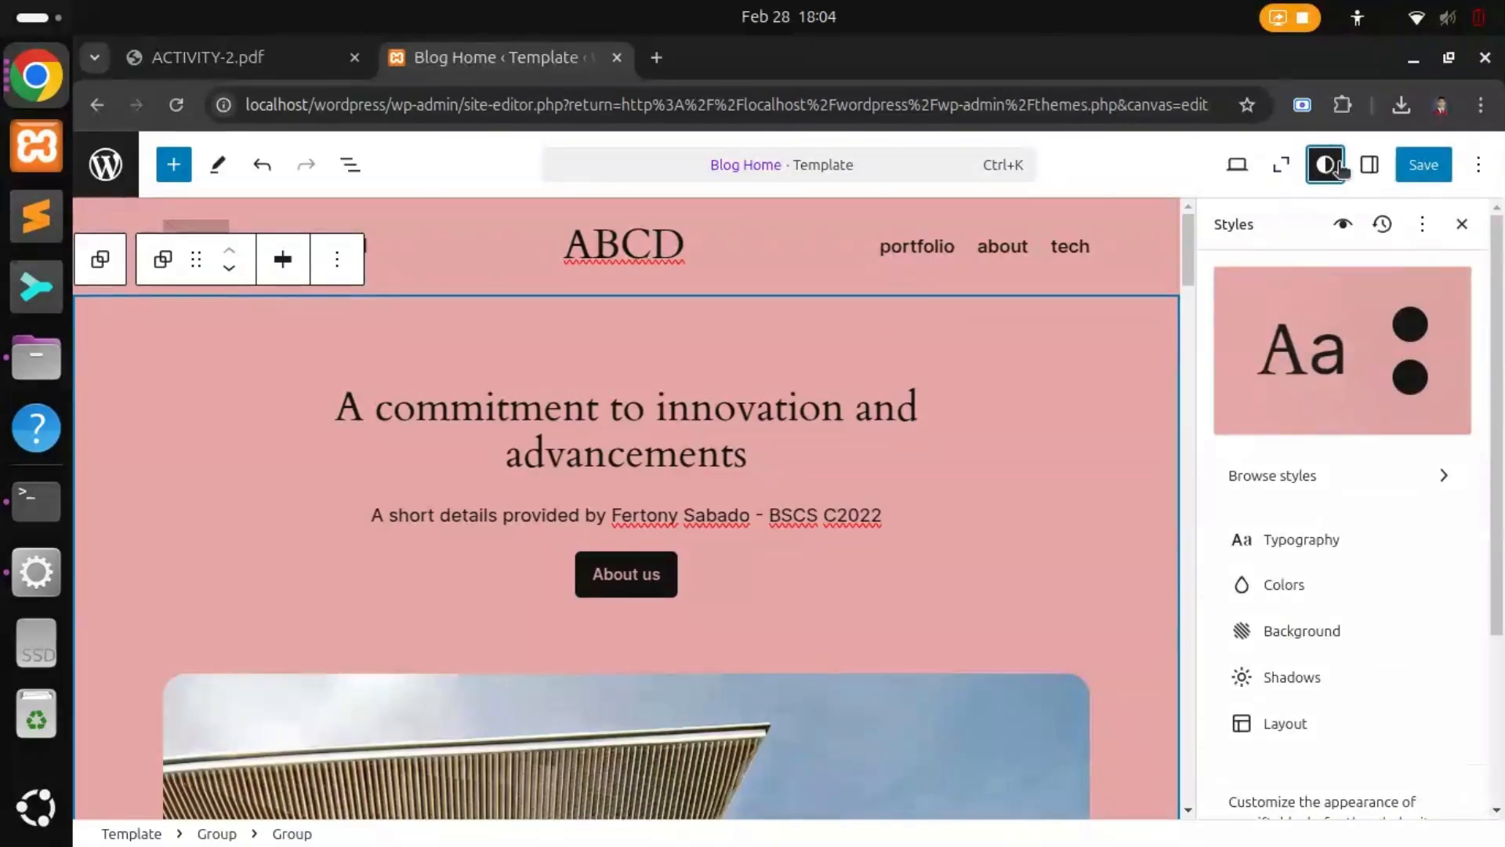
{"action": "left_click", "coordinate": [1284, 588]}
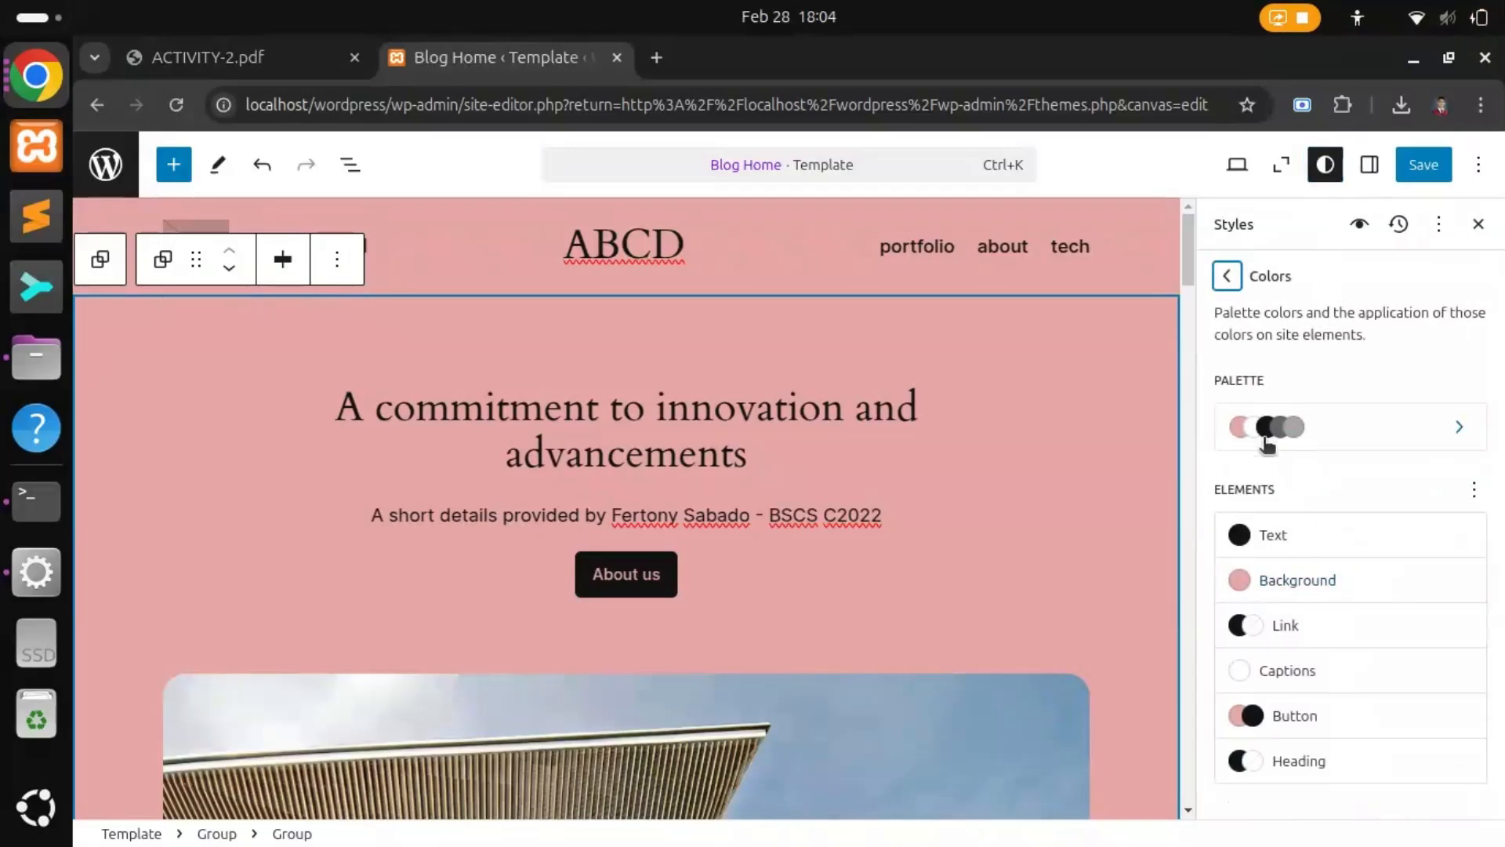
{"action": "left_click", "coordinate": [1245, 584]}
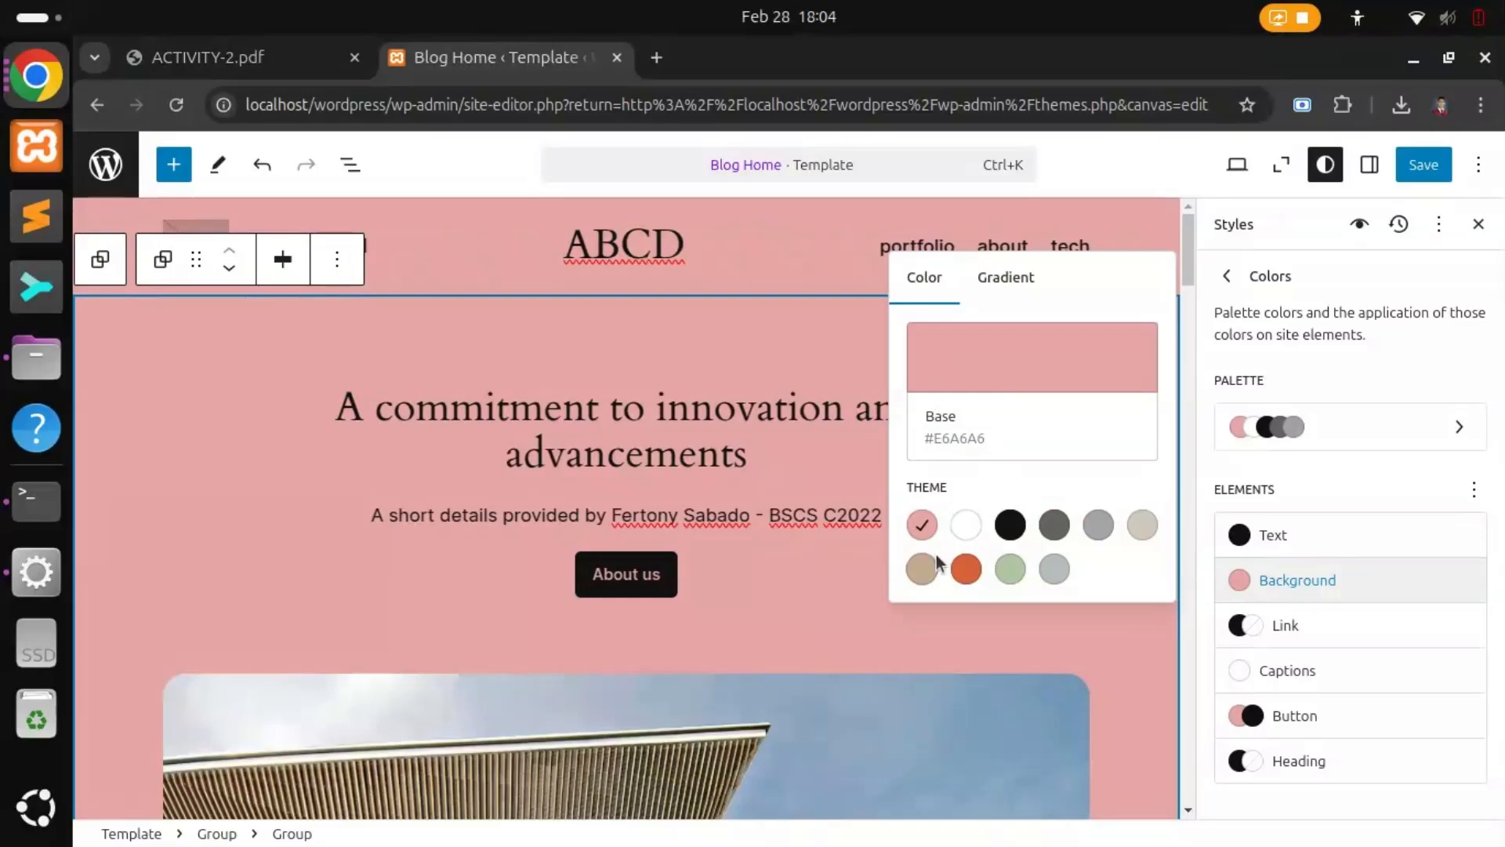
Step: Try Accent / Two and Contrast / Three, then set the background to beige Accent #CFCABE
{"action": "left_click", "coordinate": [925, 578]}
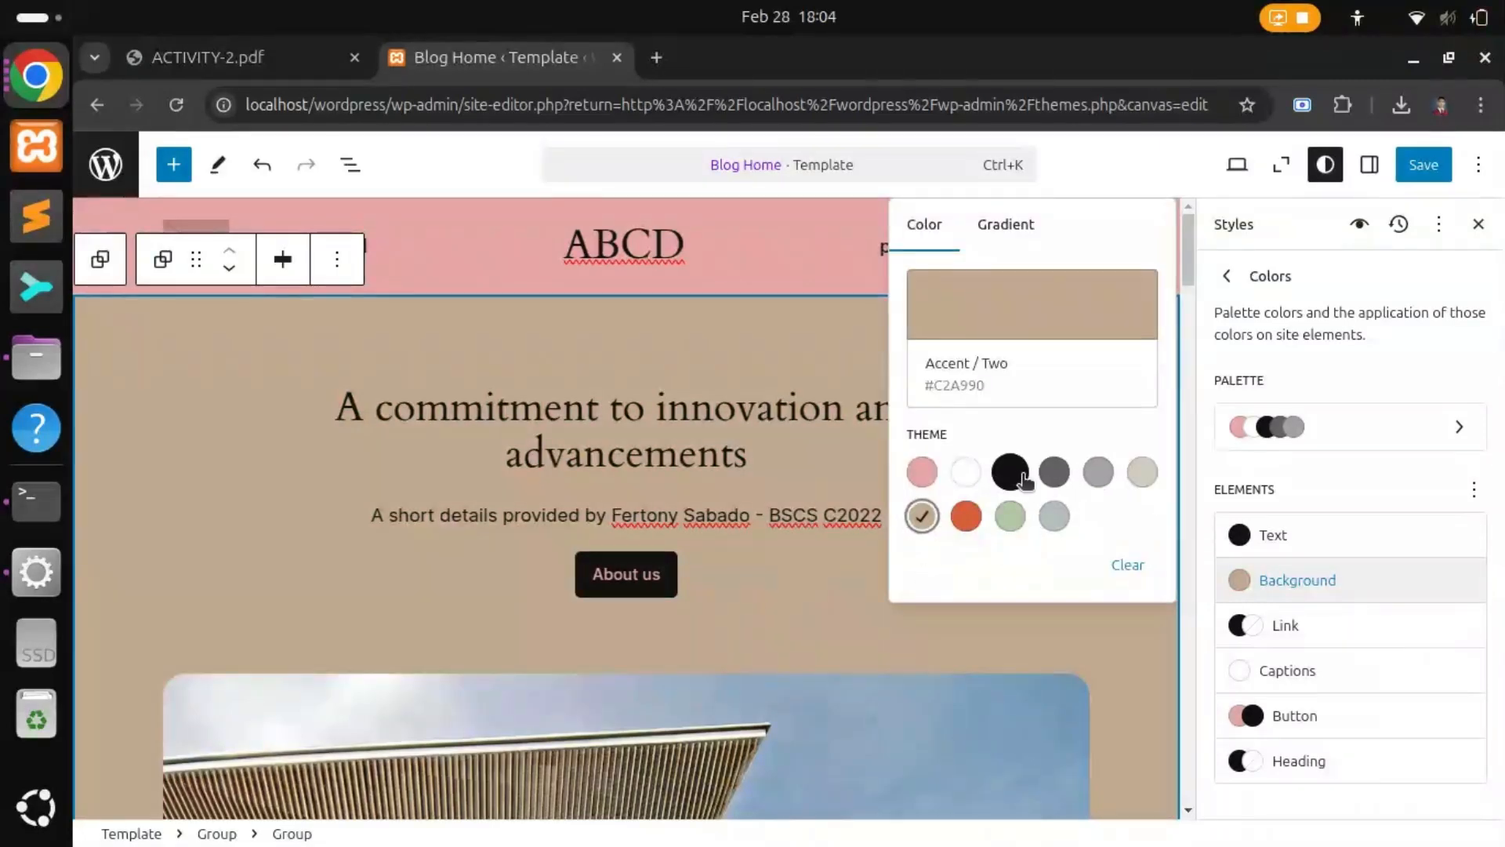
{"action": "left_click", "coordinate": [1100, 473]}
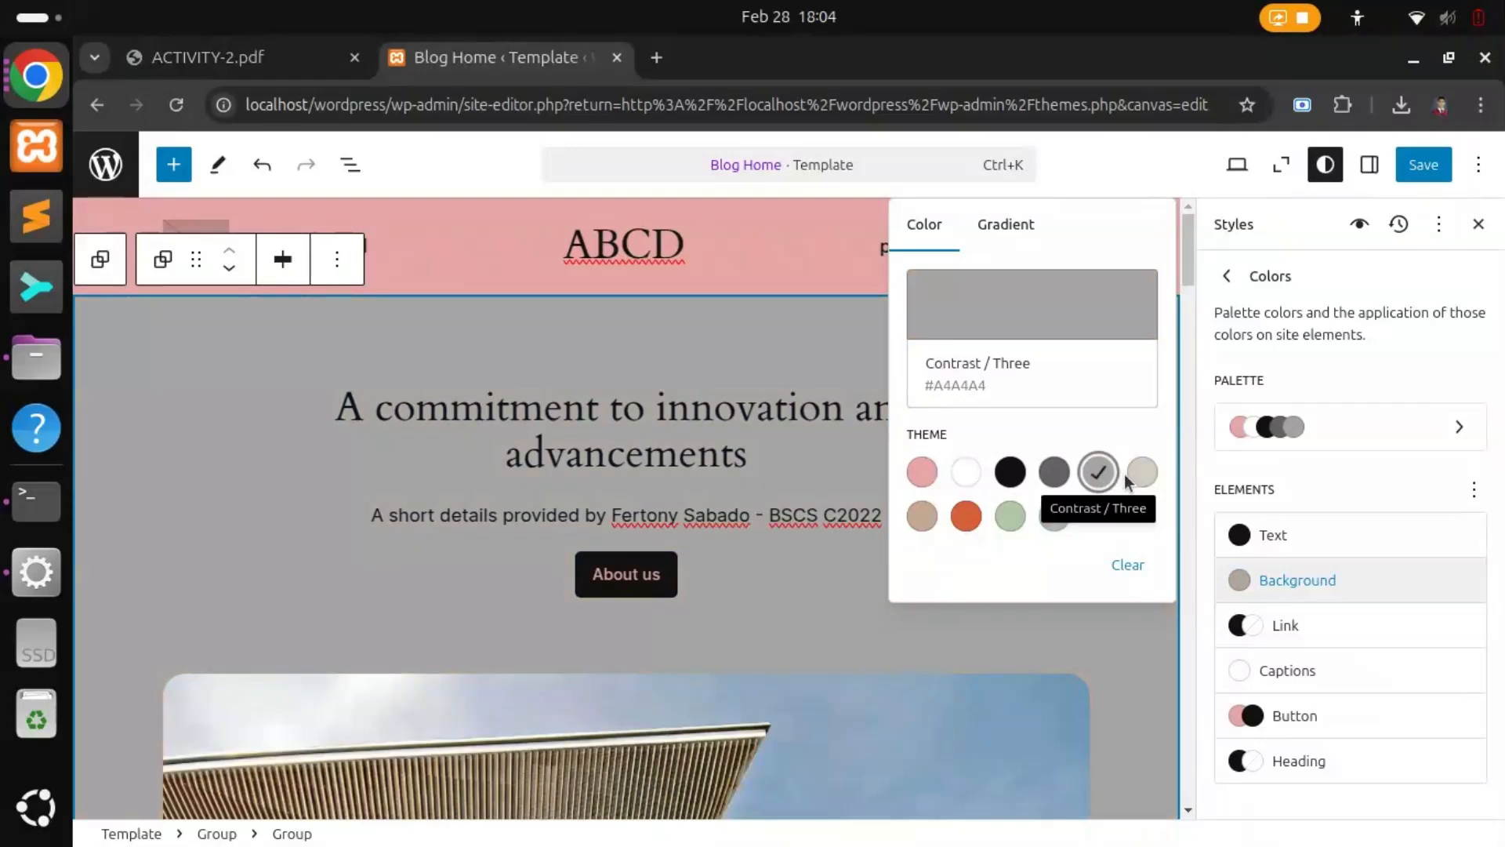
{"action": "left_click", "coordinate": [1143, 475]}
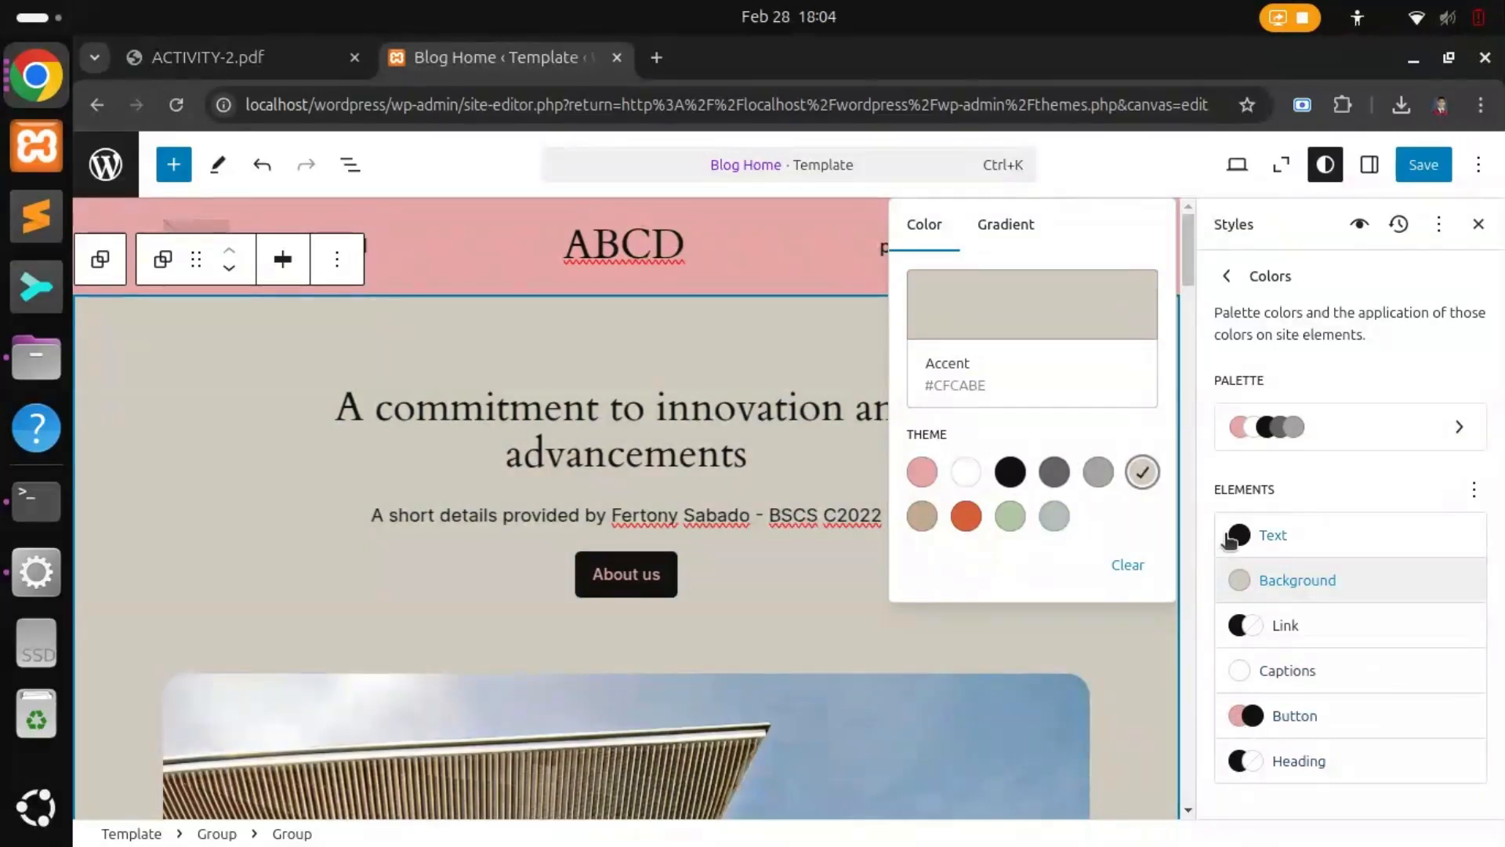
{"action": "left_click", "coordinate": [1249, 714]}
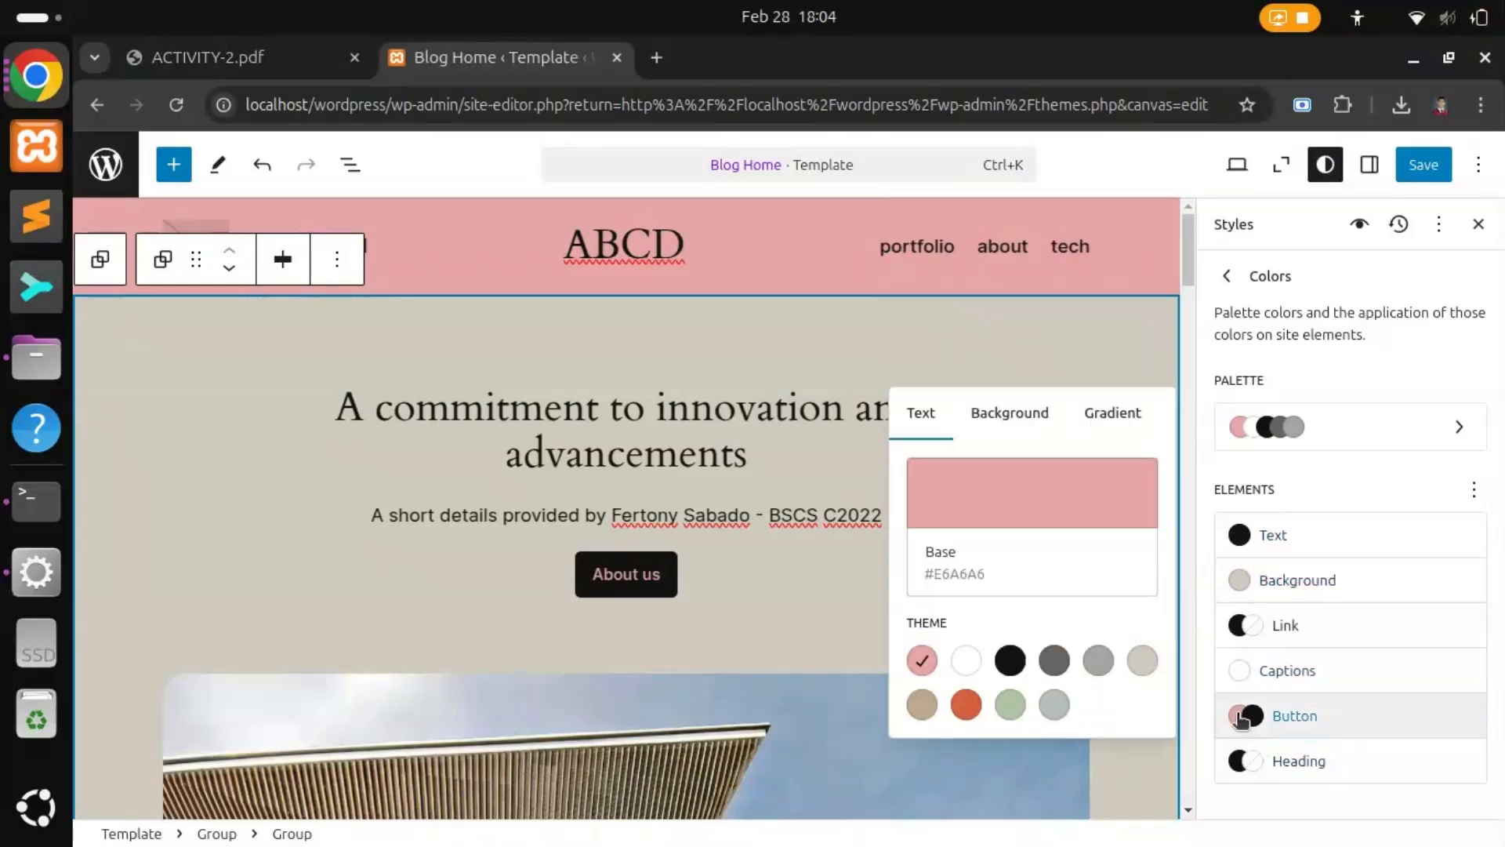
Step: Try several button text swatches and settle on white Base / Two (#FFFFFF)
{"action": "left_click", "coordinate": [966, 660]}
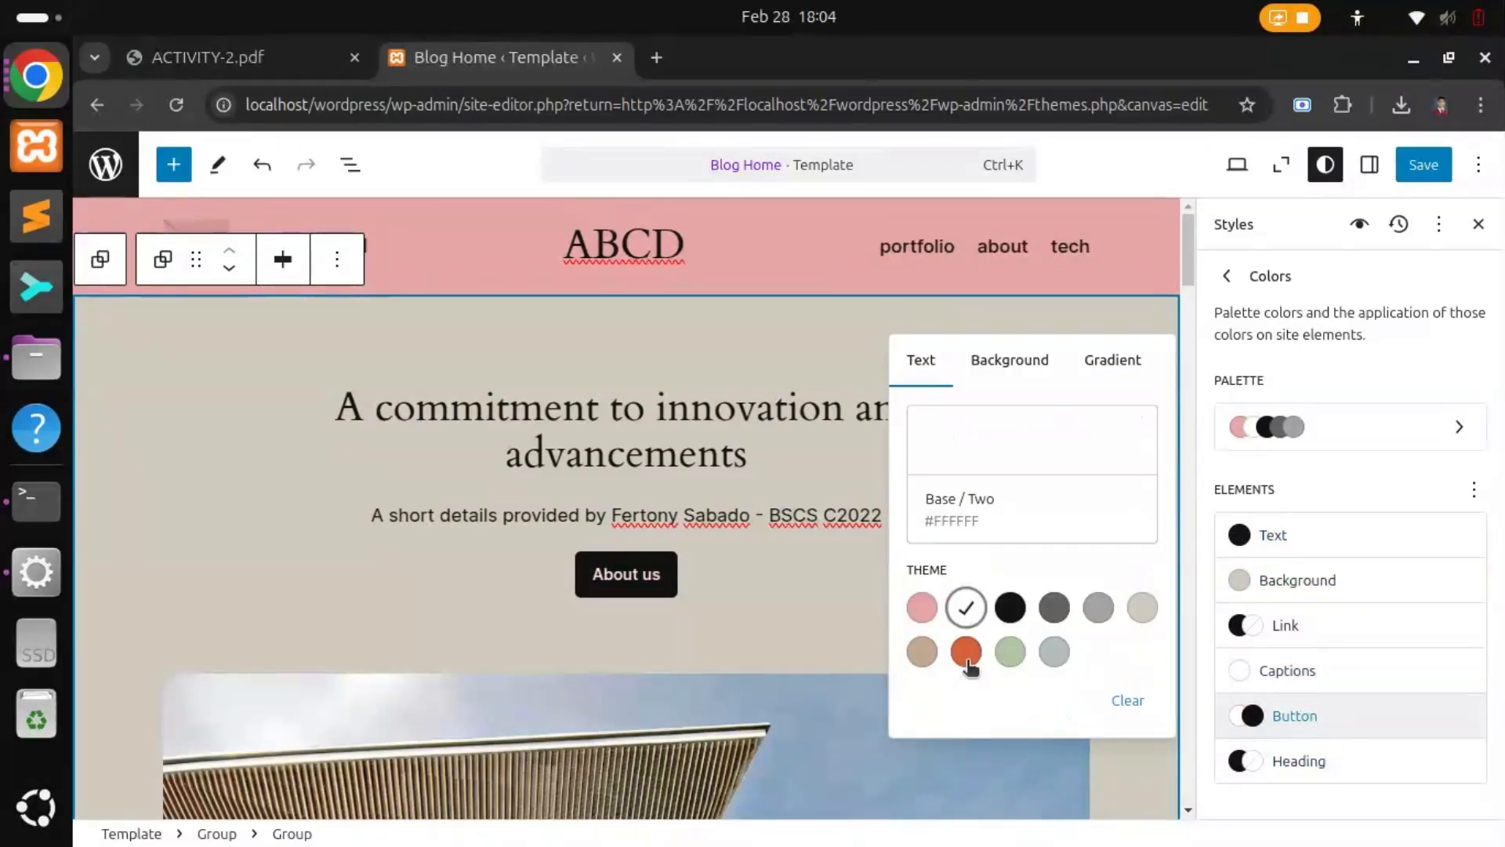
{"action": "left_click", "coordinate": [1011, 608]}
{"action": "left_click", "coordinate": [1055, 608]}
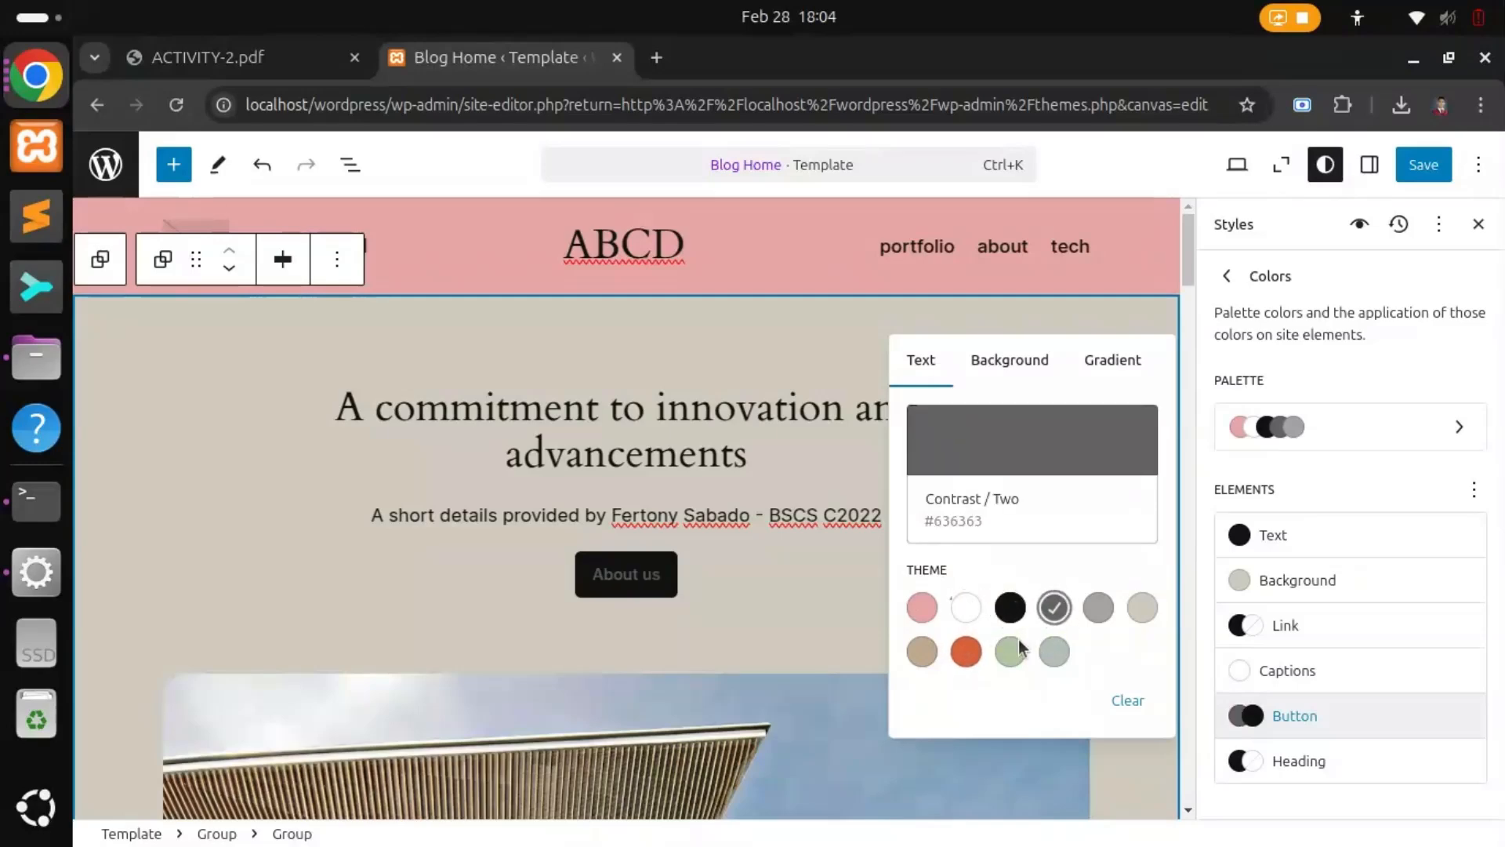
{"action": "left_click", "coordinate": [968, 609]}
{"action": "left_click", "coordinate": [923, 654]}
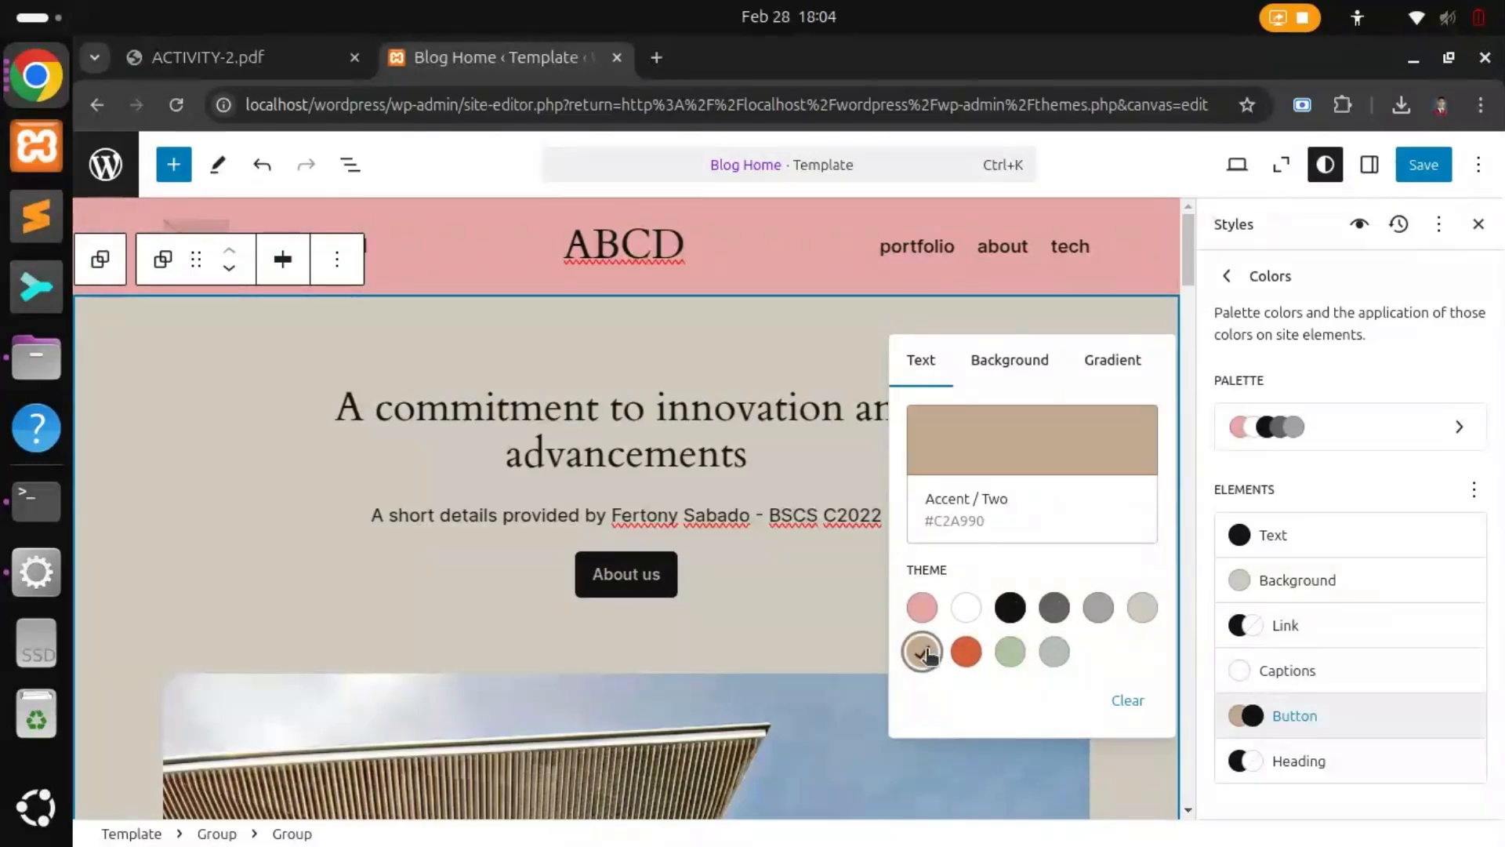
{"action": "left_click", "coordinate": [1097, 607]}
{"action": "left_click", "coordinate": [1139, 609]}
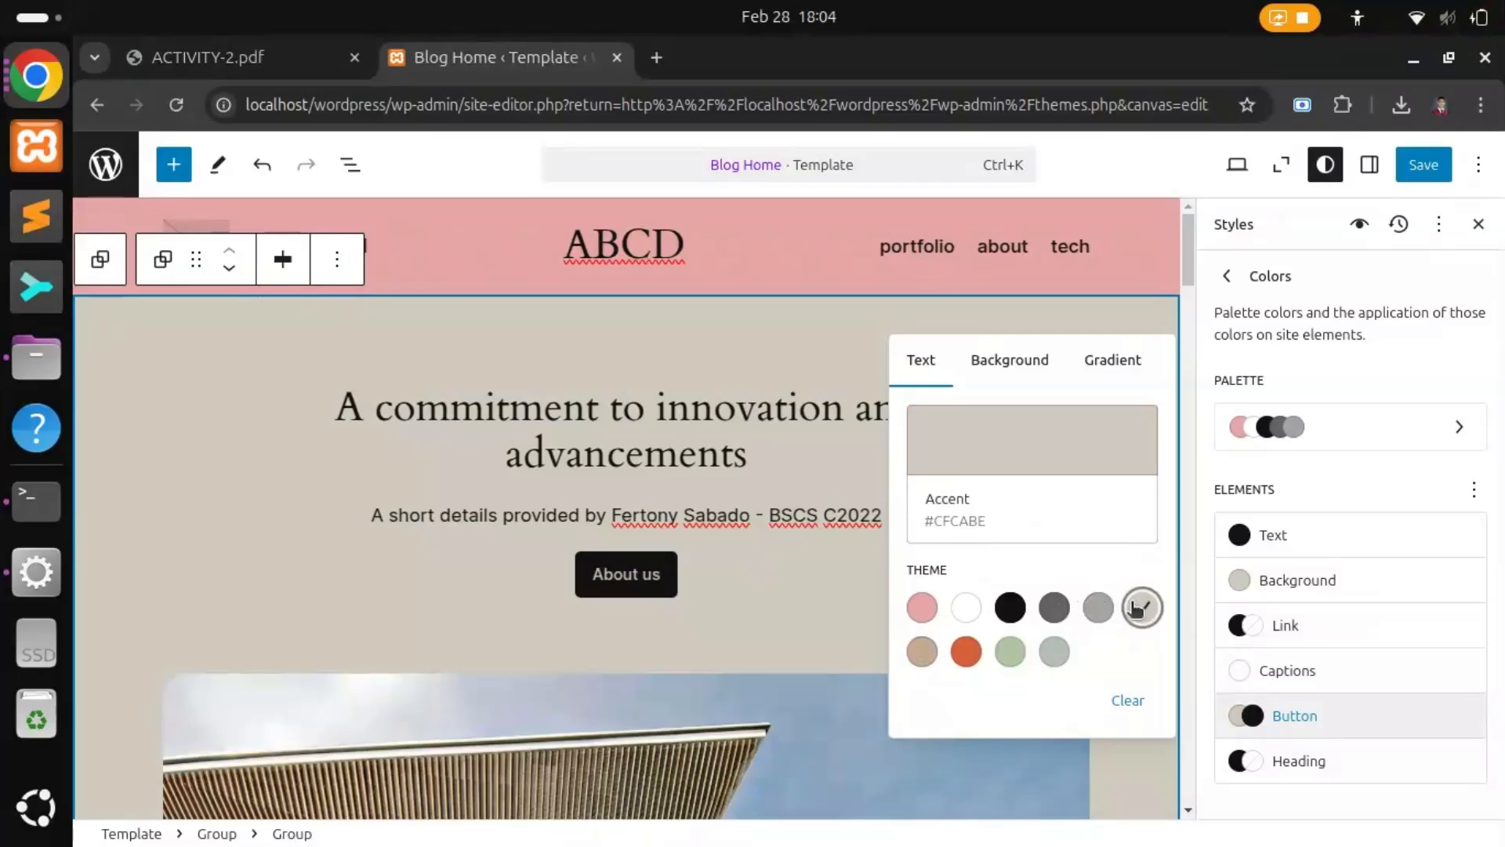
{"action": "left_click", "coordinate": [925, 606]}
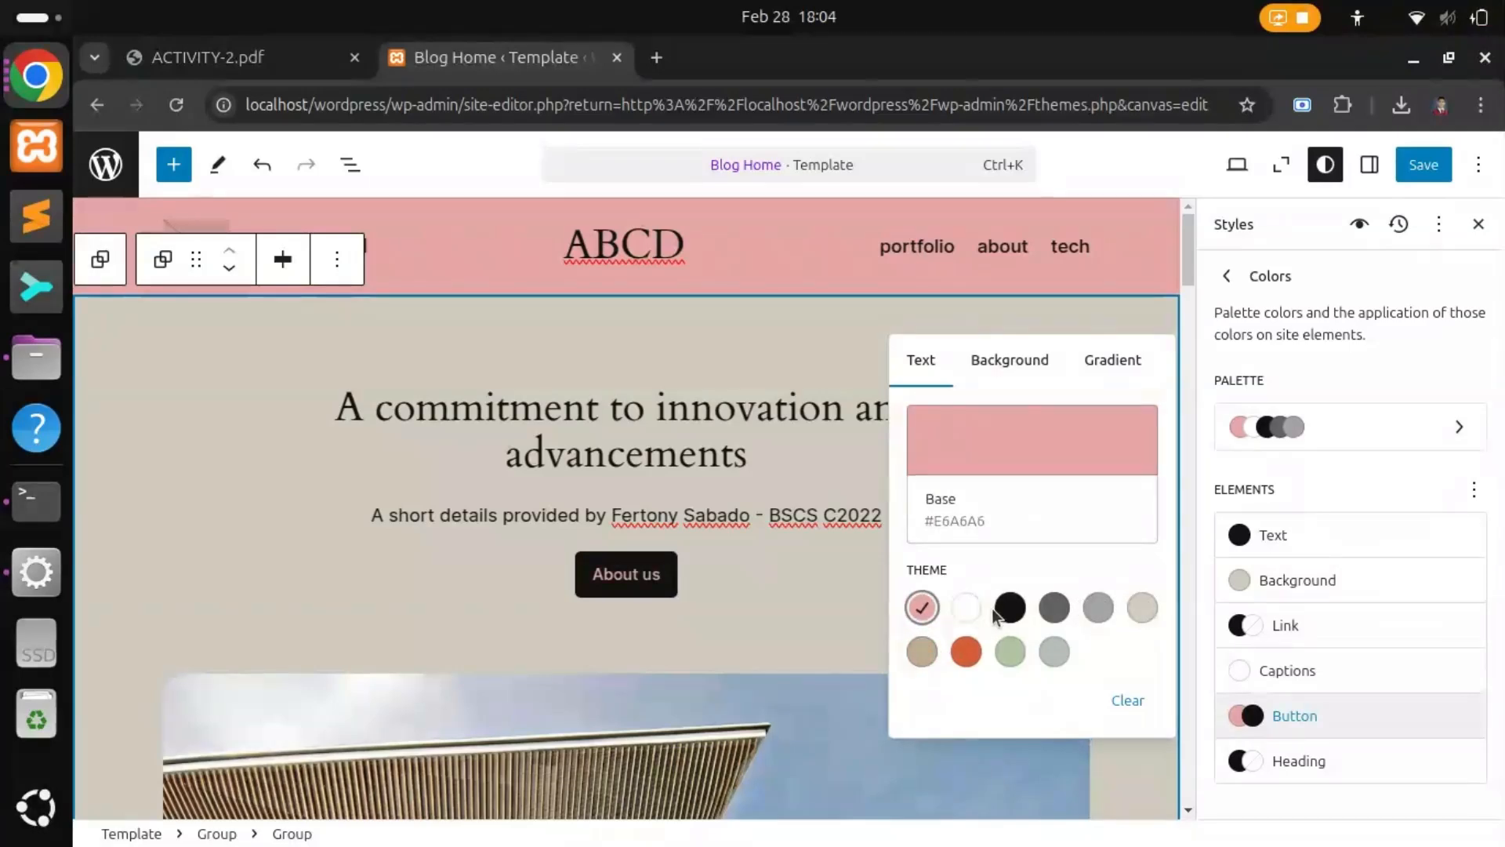
{"action": "left_click", "coordinate": [966, 608]}
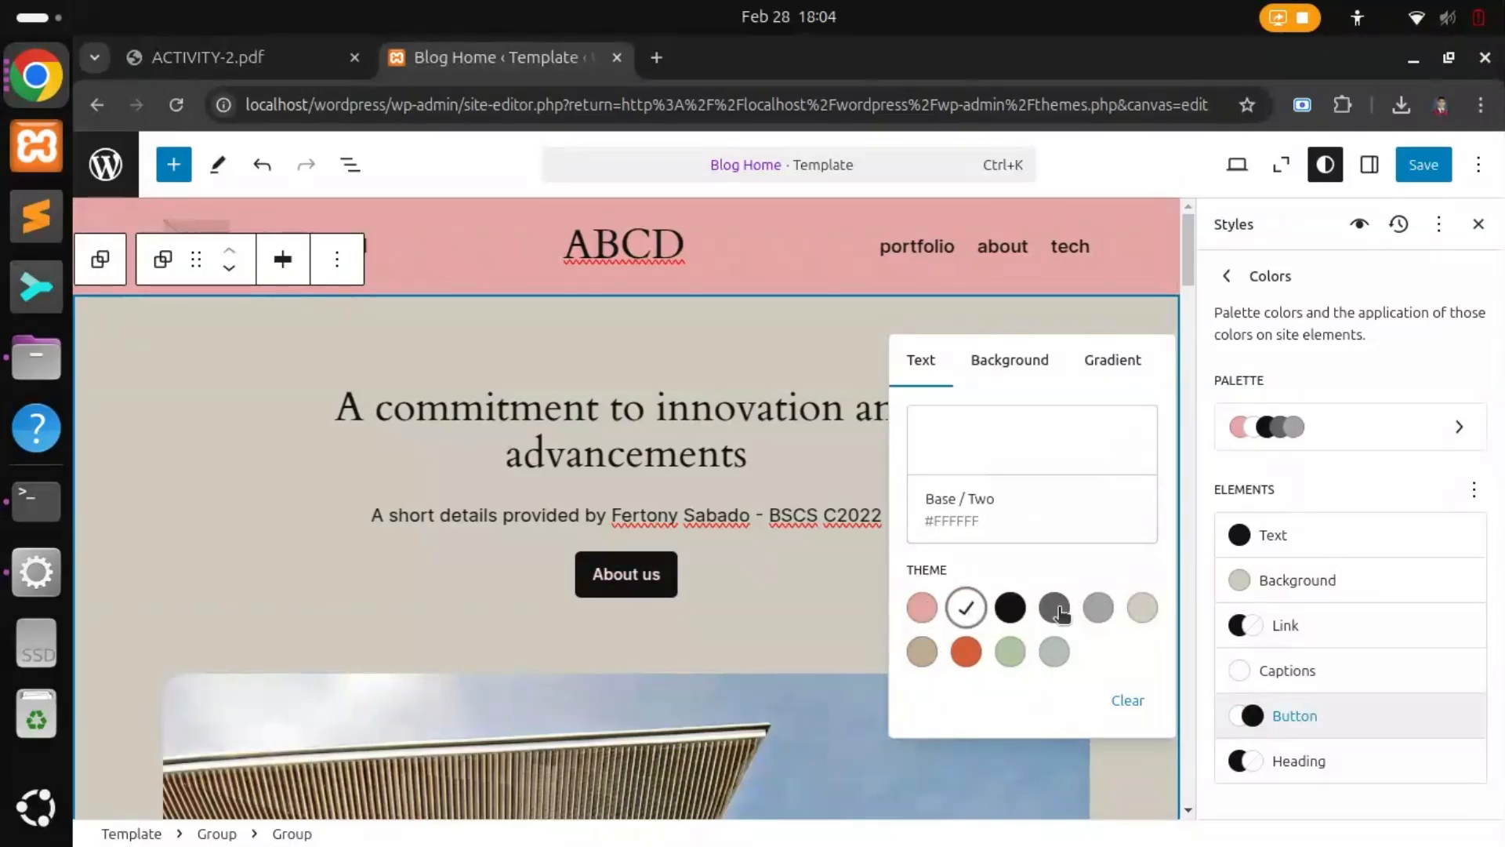
Step: Try white heading text, then keep headings at black Contrast (#111111)
{"action": "left_click", "coordinate": [1241, 761]}
{"action": "left_click", "coordinate": [972, 659]}
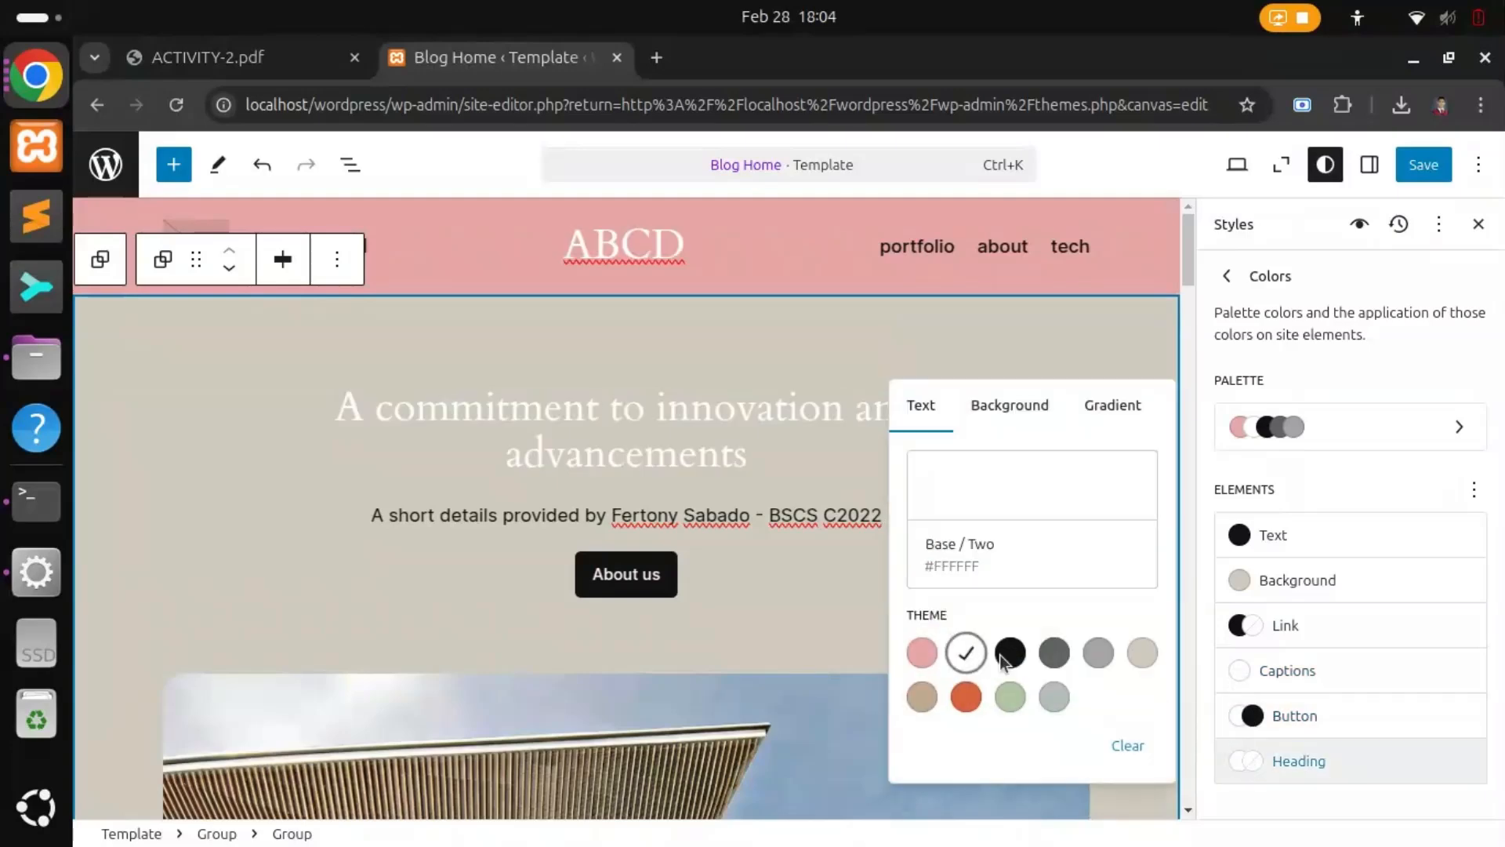
{"action": "left_click", "coordinate": [1018, 656]}
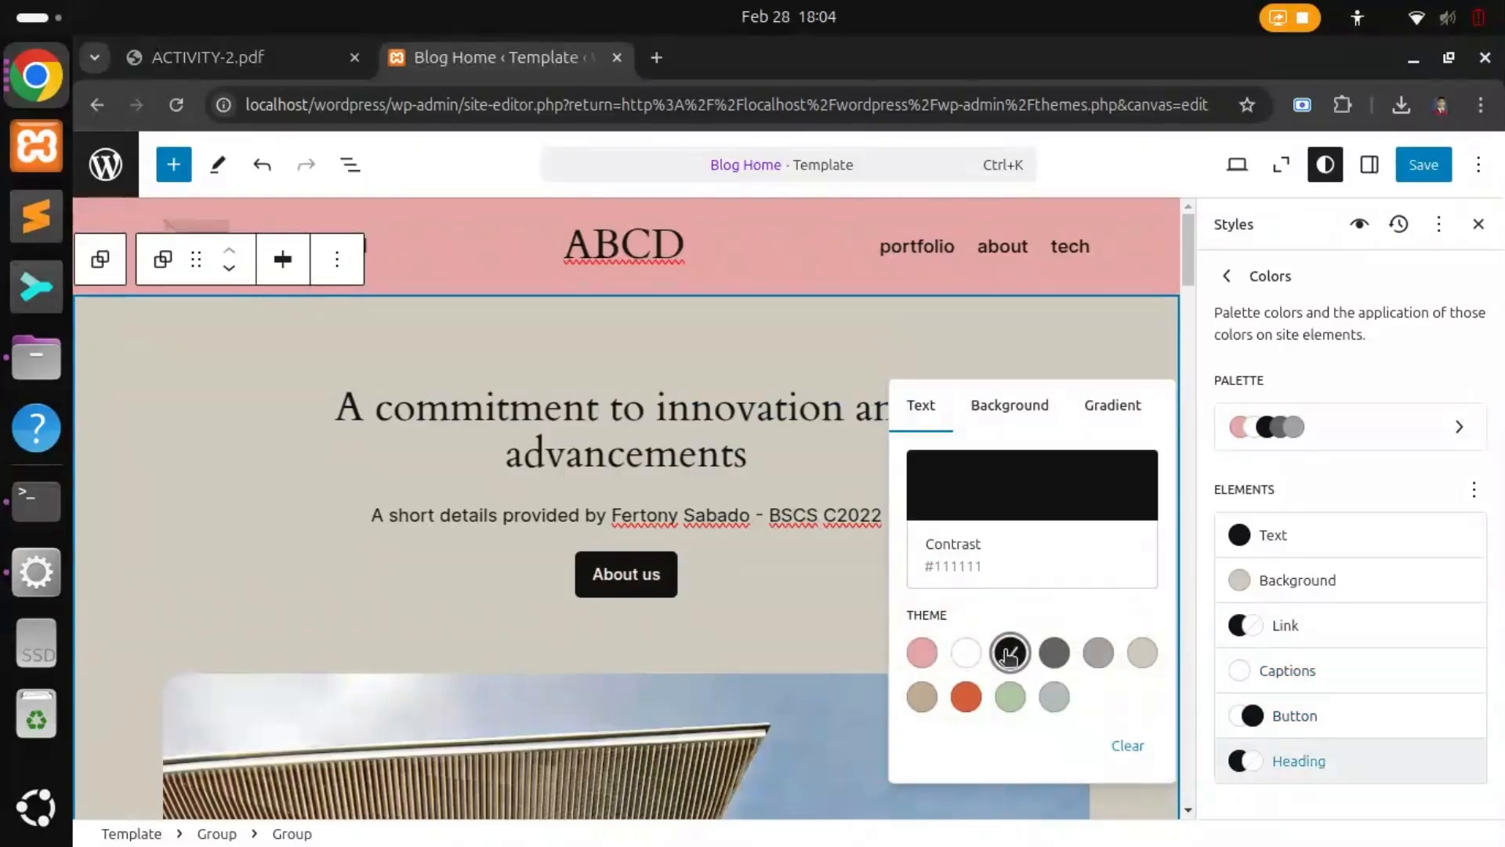
{"action": "left_click", "coordinate": [823, 253]}
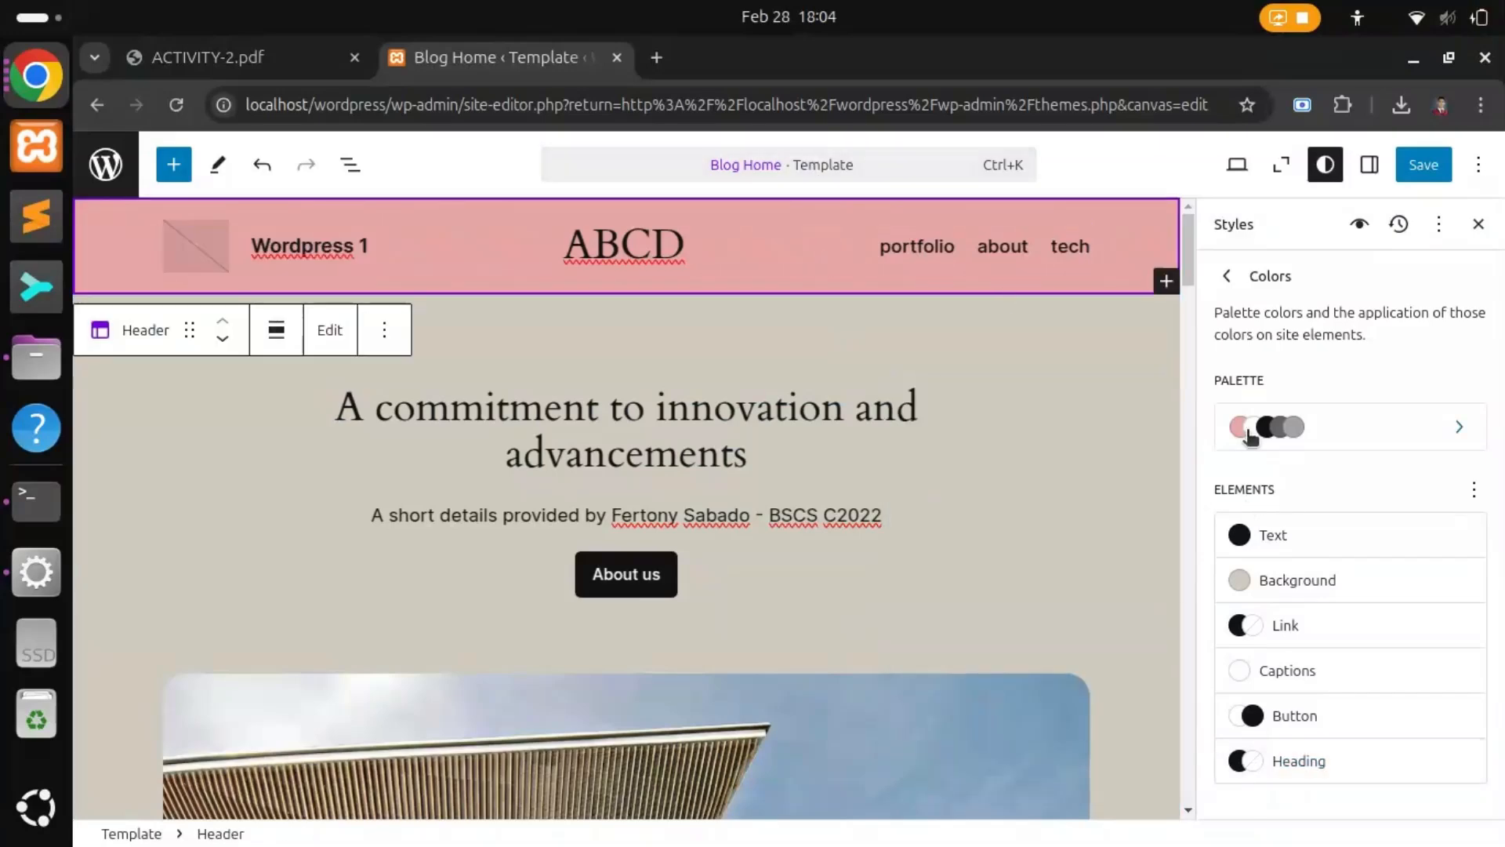
Step: Set the caption text colour to black Contrast and recheck the background colour choices
{"action": "left_click", "coordinate": [1272, 687]}
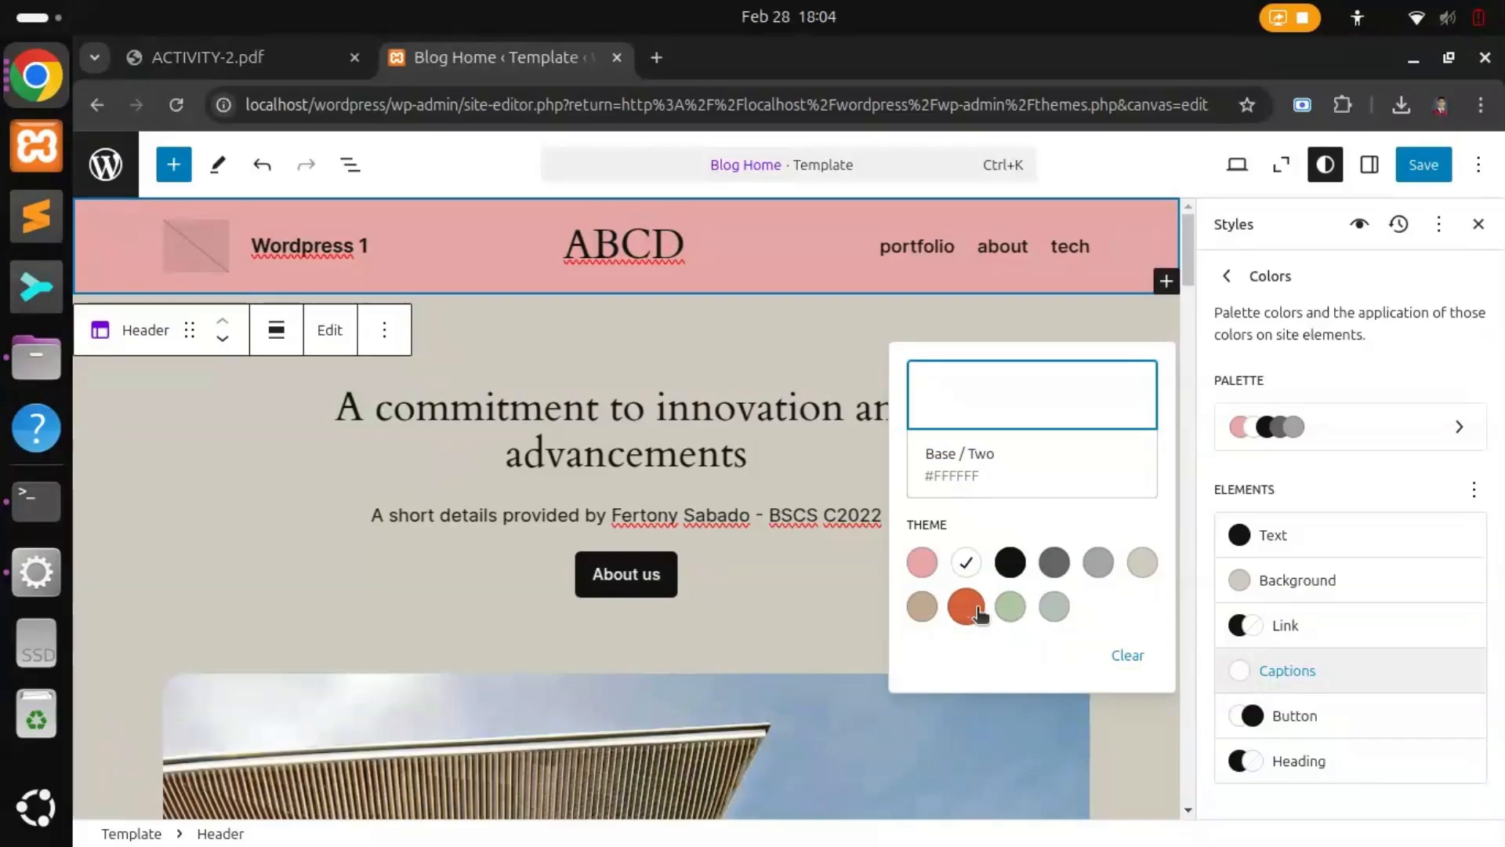
{"action": "left_click", "coordinate": [1010, 565]}
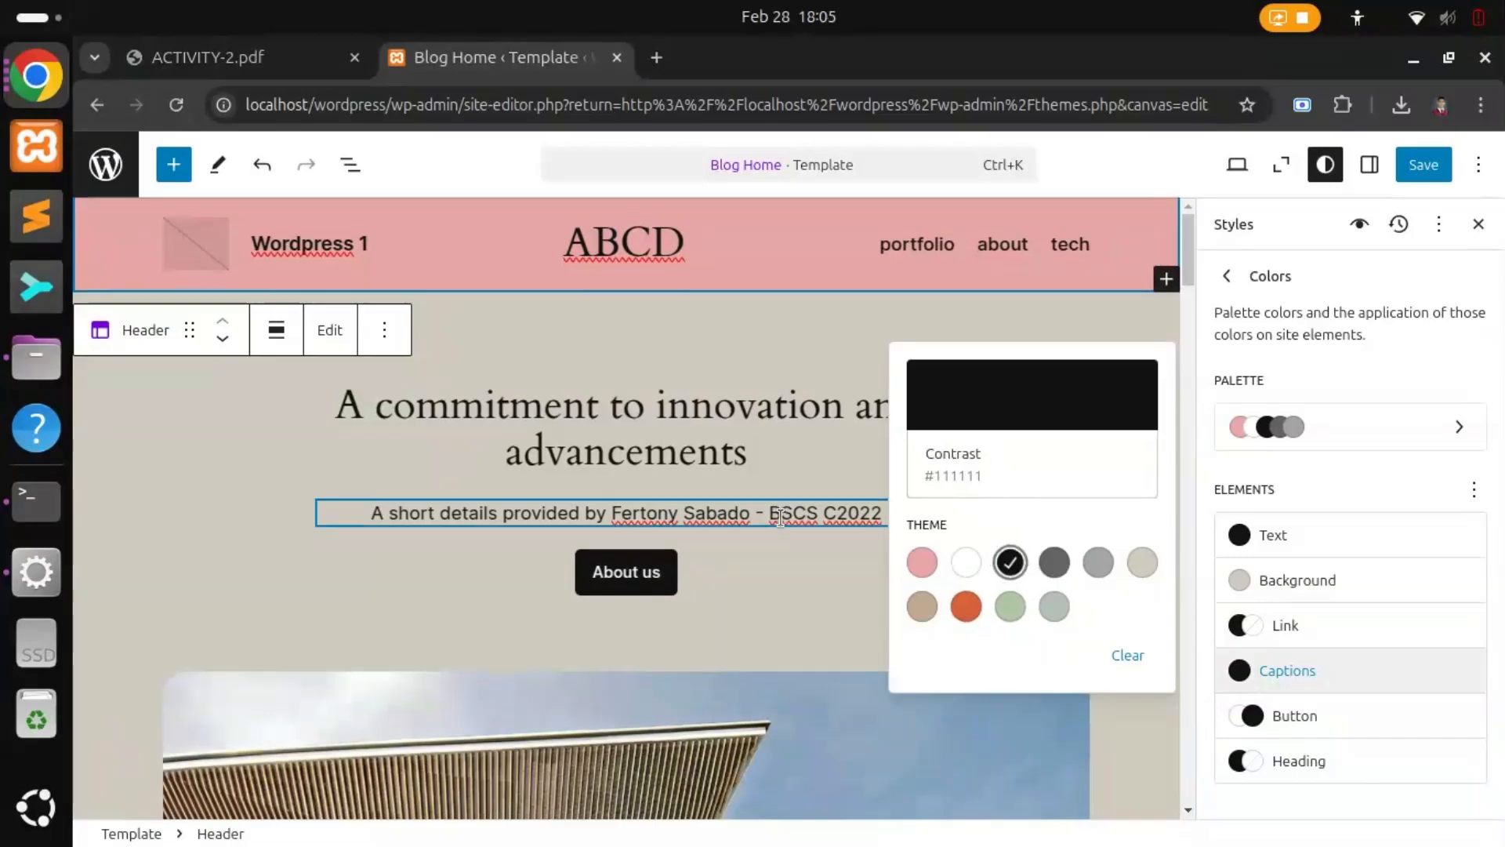
{"action": "scroll", "coordinate": [787, 513], "scroll_direction": "down", "scroll_amount": 20}
{"action": "scroll", "coordinate": [799, 541], "scroll_direction": "down", "scroll_amount": 6}
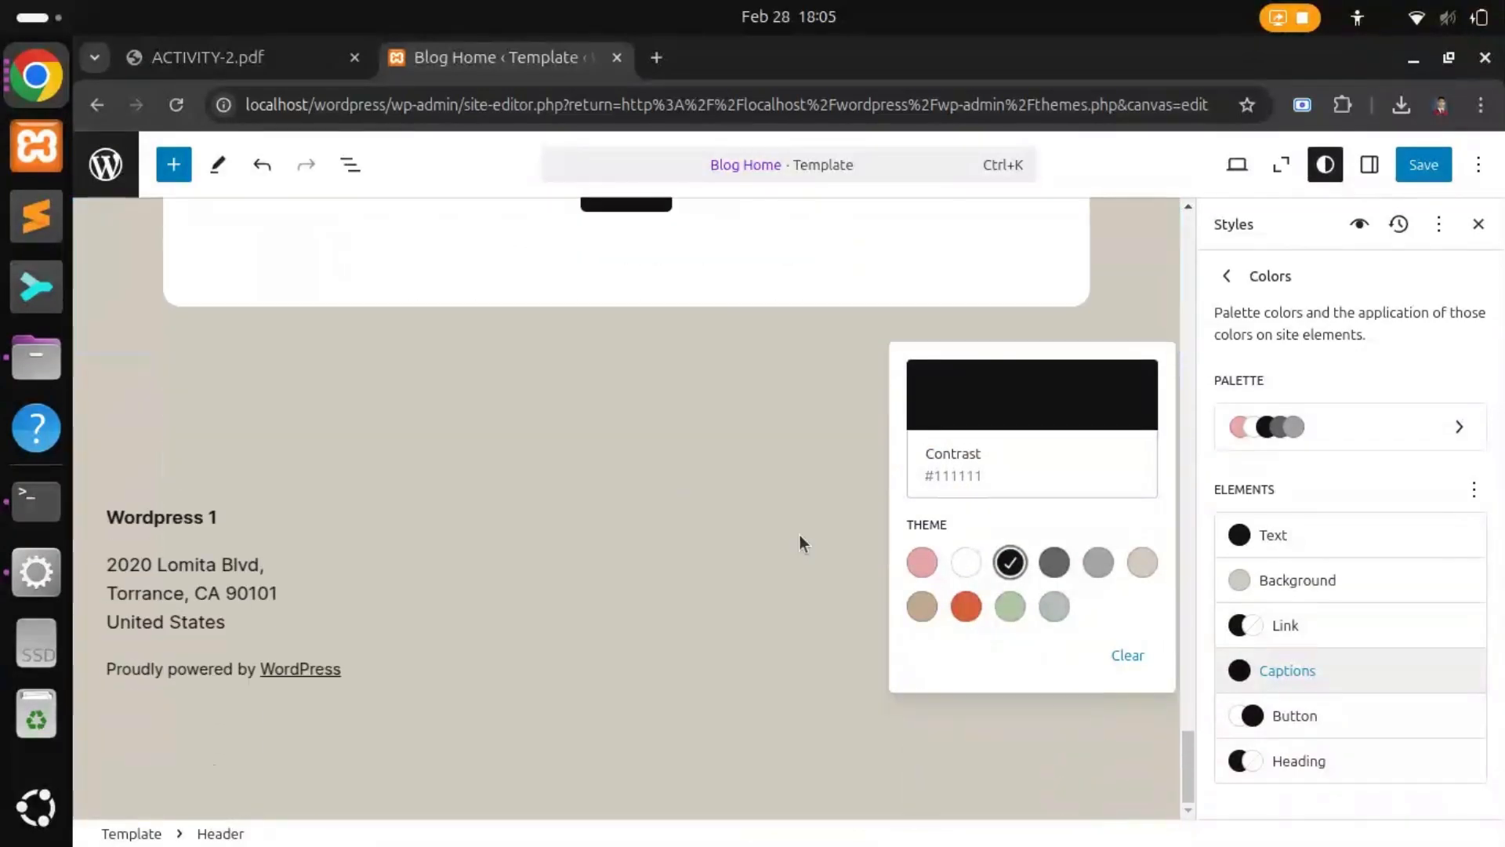
{"action": "scroll", "coordinate": [574, 582], "scroll_direction": "up", "scroll_amount": 5}
{"action": "scroll", "coordinate": [574, 580], "scroll_direction": "down", "scroll_amount": 3}
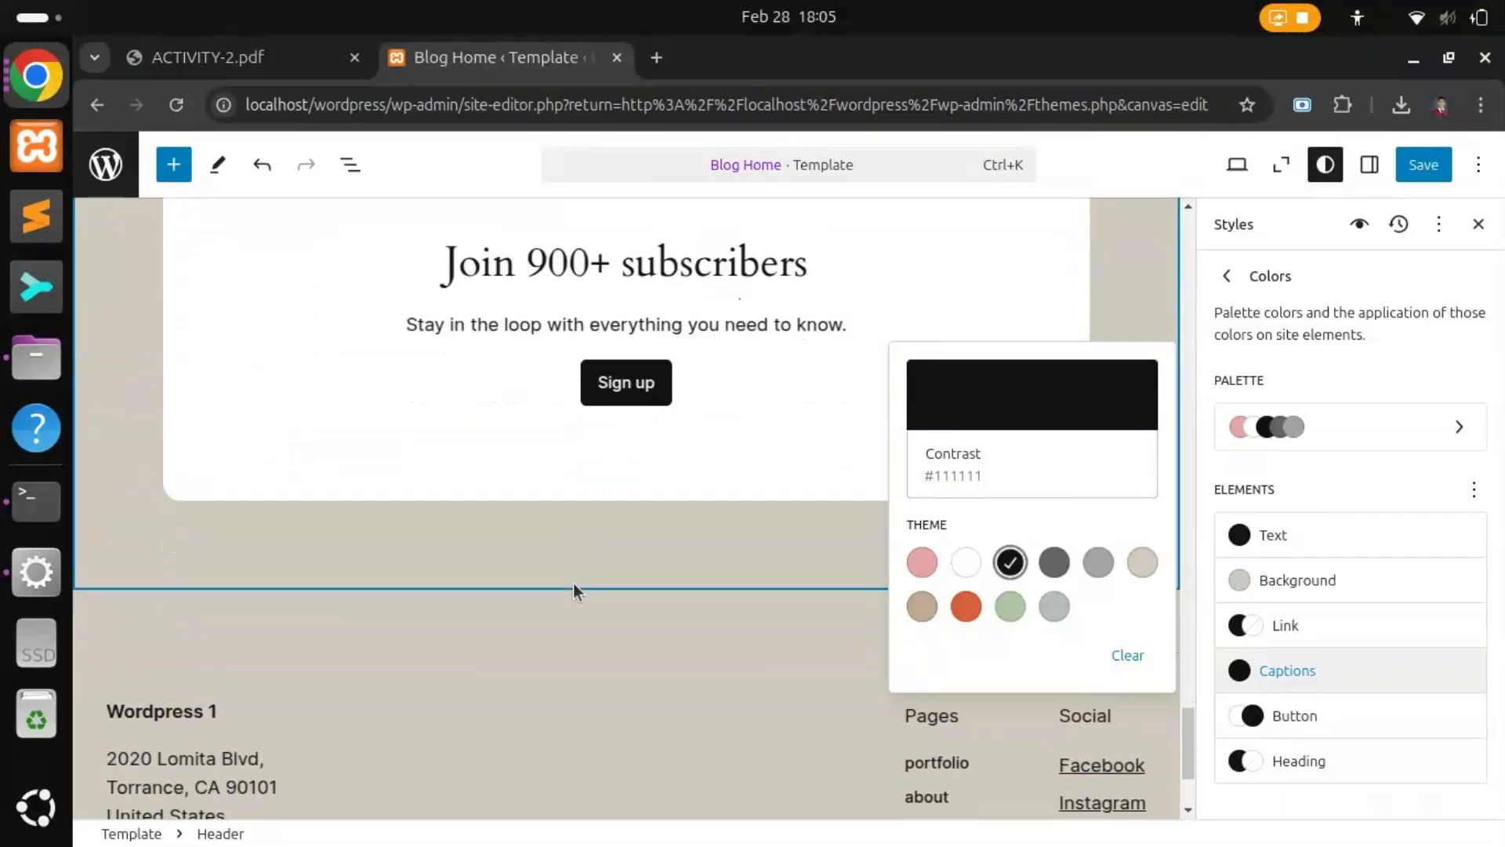
{"action": "left_click", "coordinate": [1246, 581]}
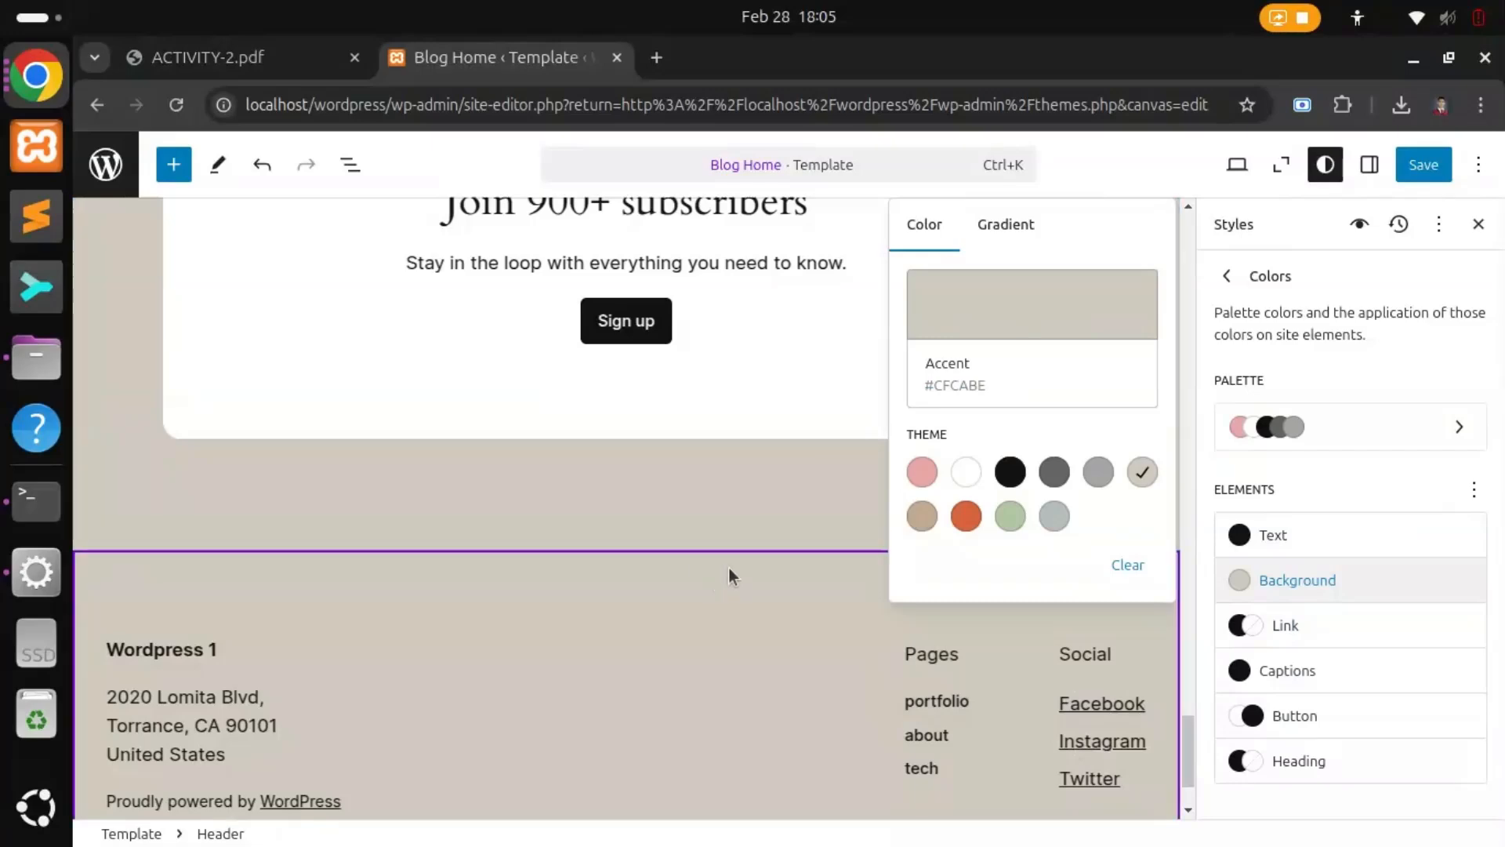
{"action": "scroll", "coordinate": [732, 563], "scroll_direction": "up", "scroll_amount": 5}
{"action": "left_click", "coordinate": [757, 582]}
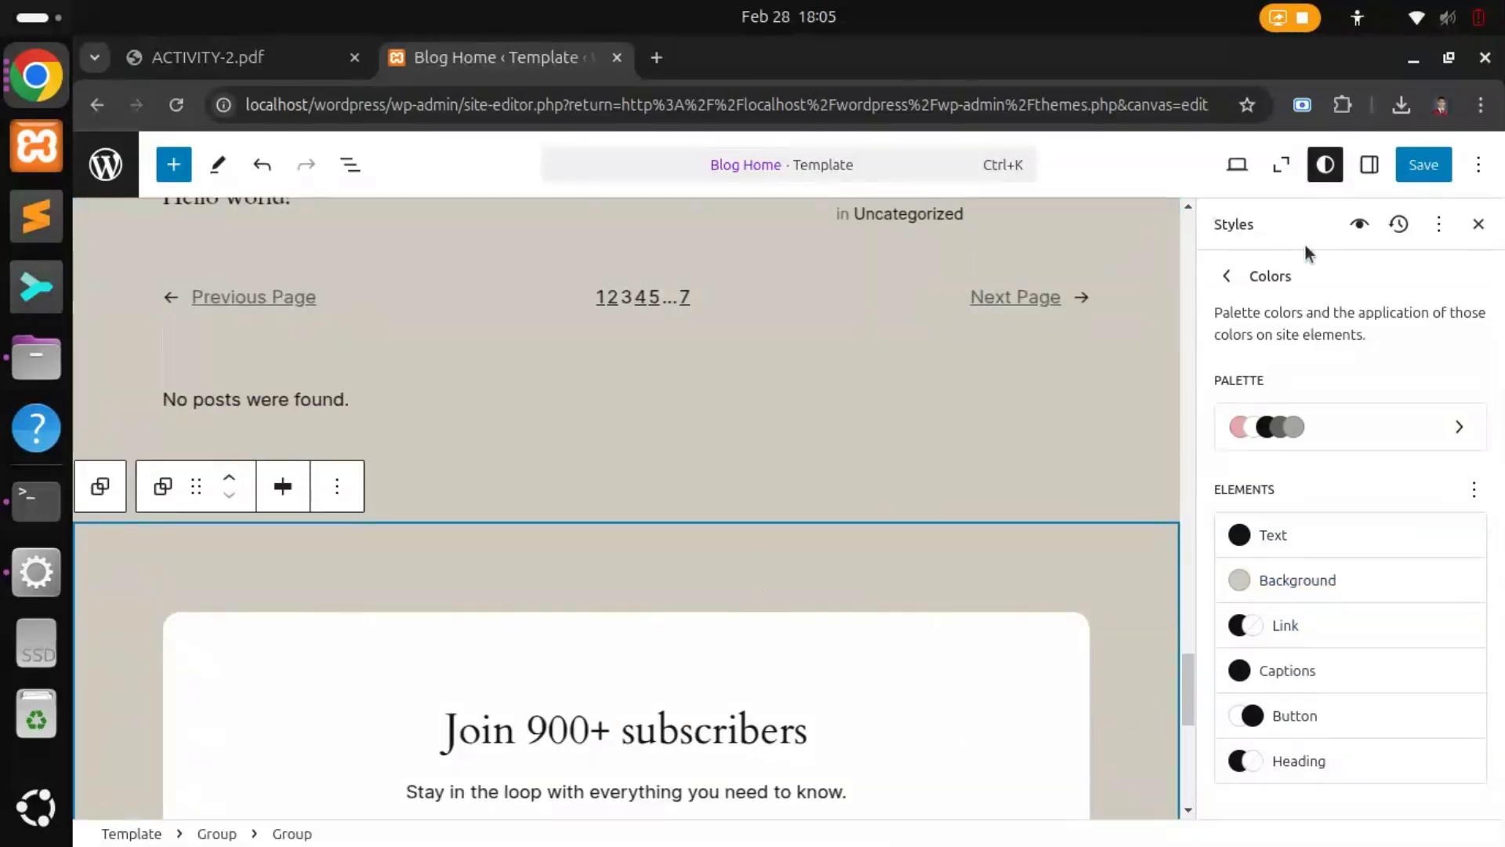
Step: Save the template part and colour style changes, then view the live site
{"action": "left_click", "coordinate": [1419, 177]}
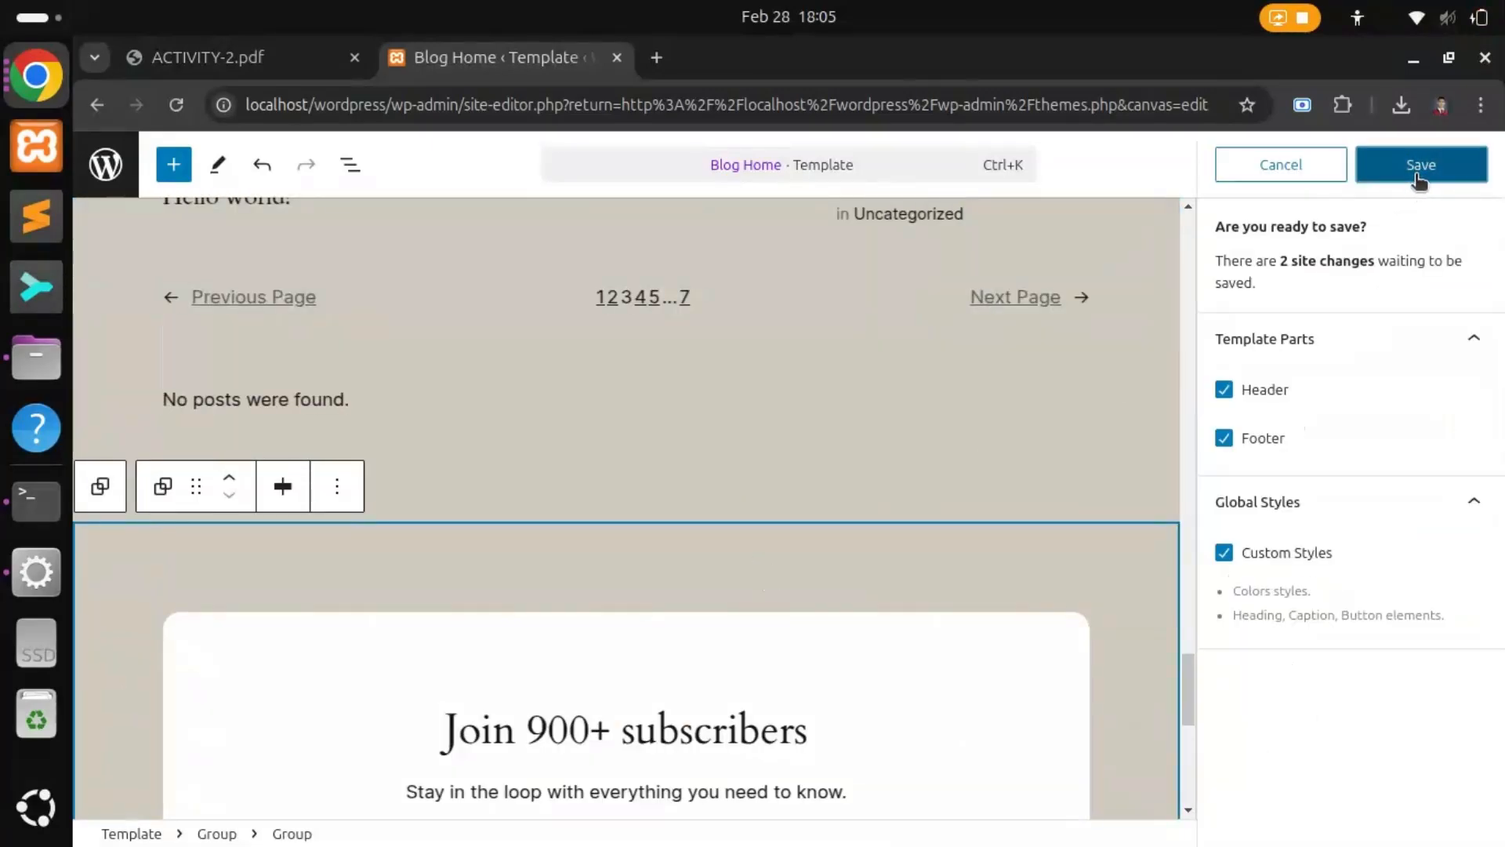
{"action": "left_click", "coordinate": [1420, 177]}
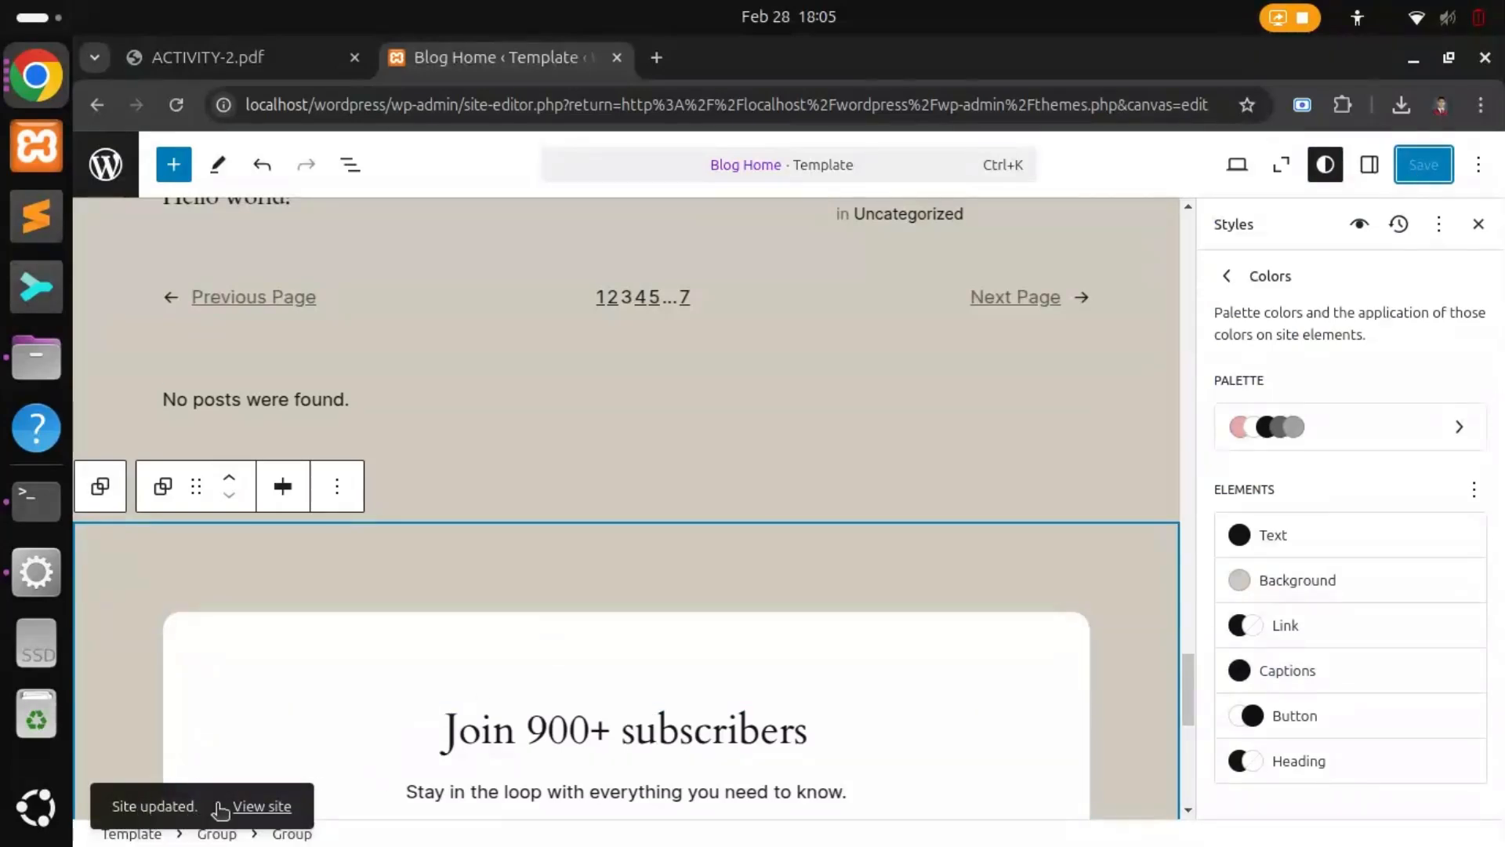
{"action": "left_click", "coordinate": [262, 806]}
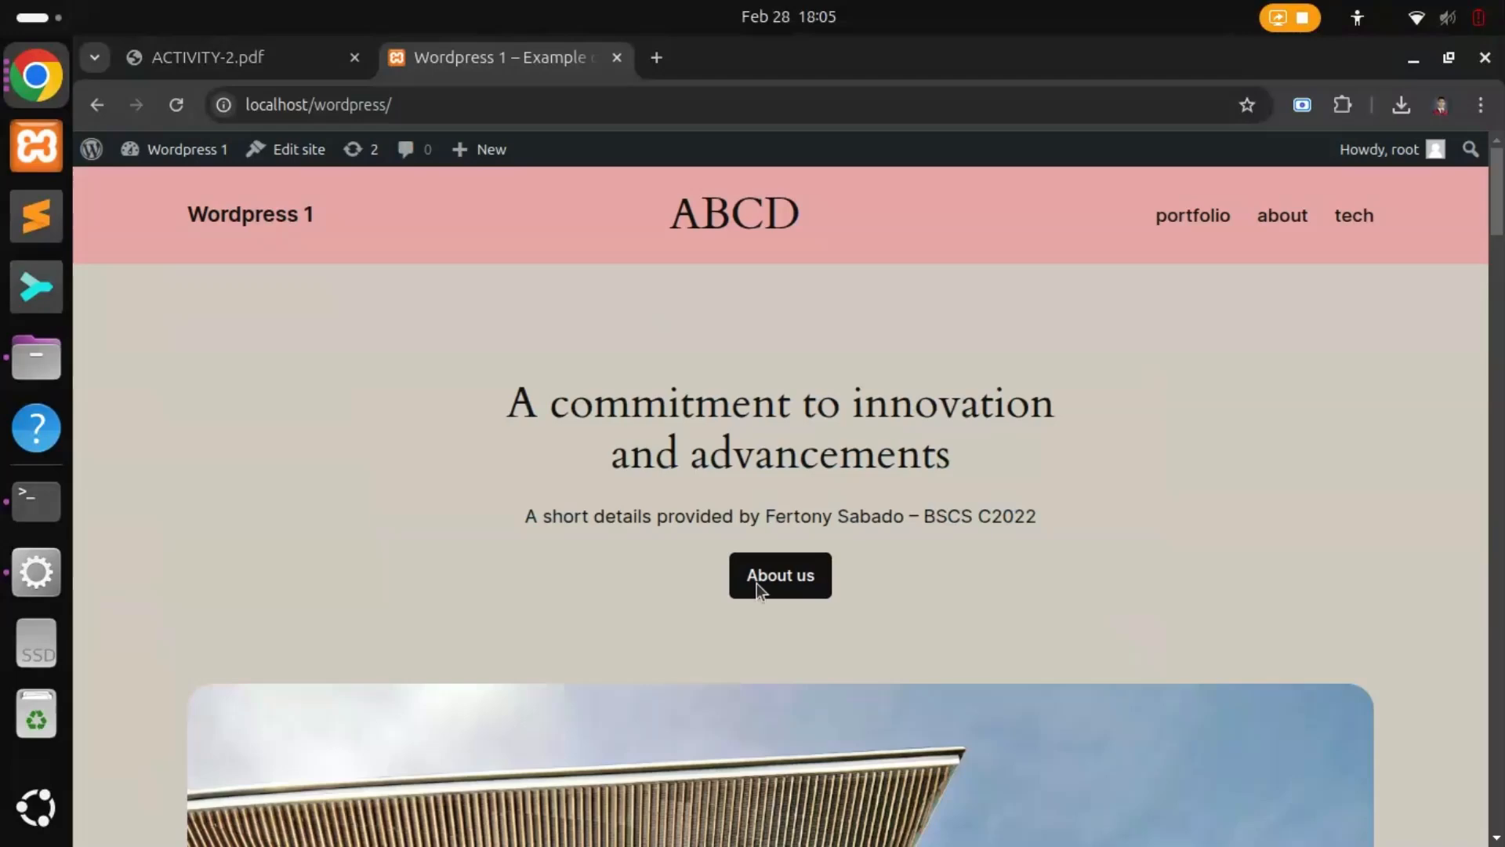
Step: Review the live ABCD home page down to its footer, then go back to the ACTIVITY-2.pdf instructions
{"action": "left_click_drag", "start_coordinate": [676, 225], "coordinate": [793, 218]}
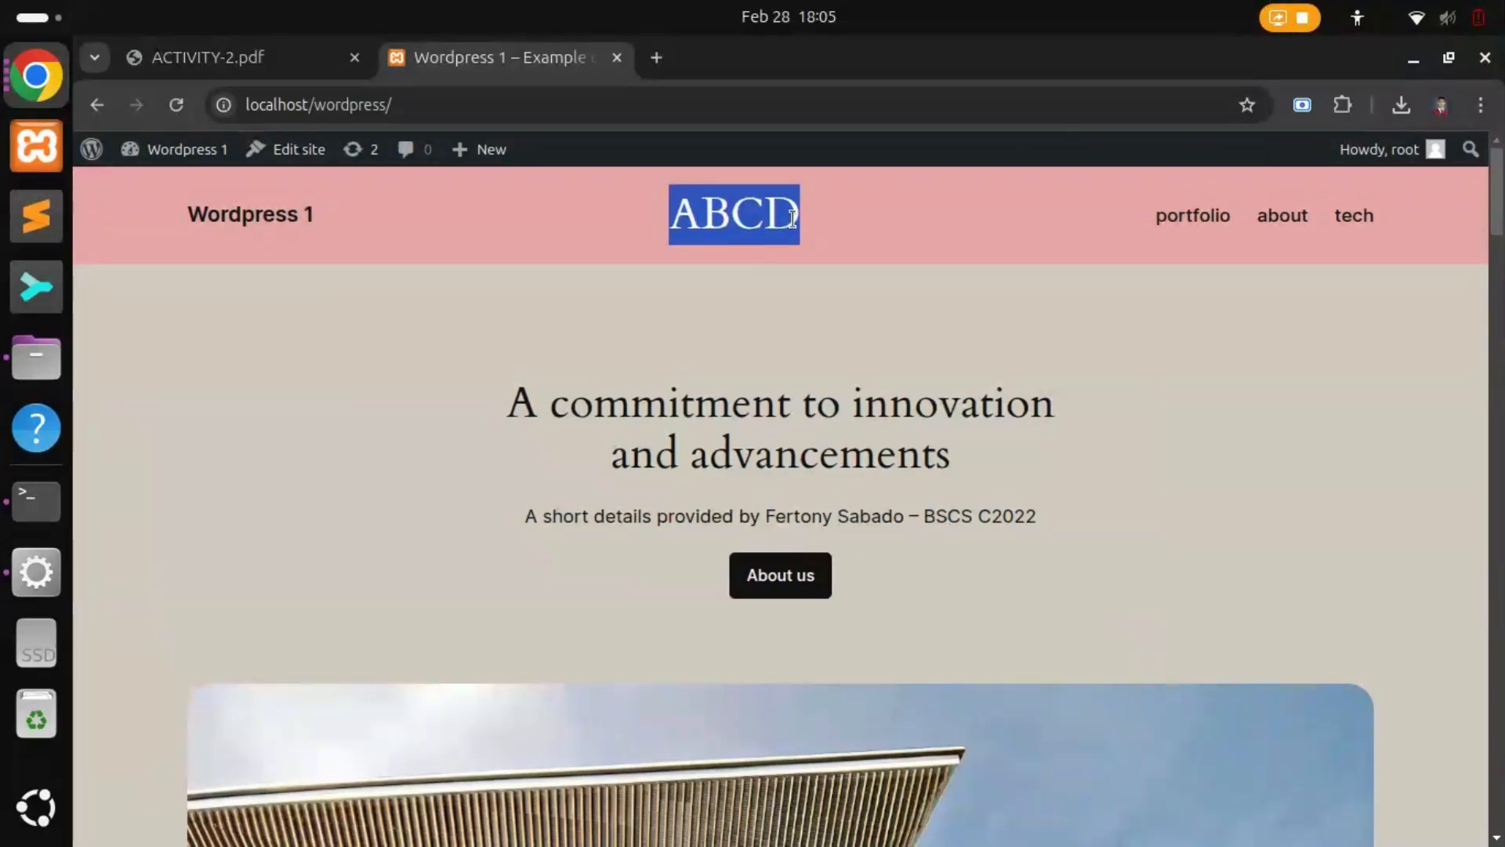
{"action": "left_click_drag", "start_coordinate": [511, 408], "coordinate": [1028, 401]}
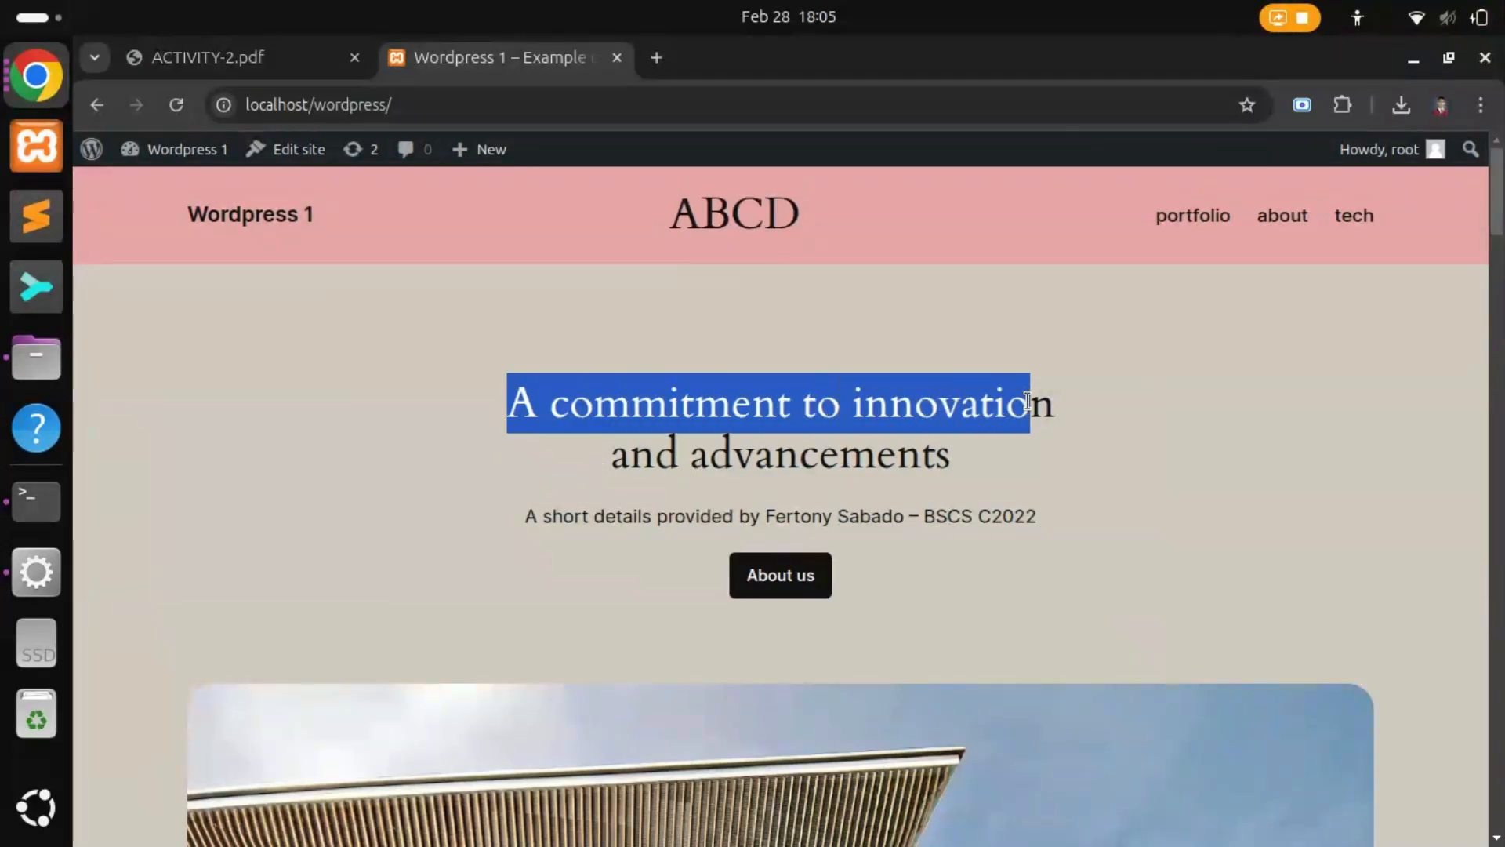
{"action": "left_click_drag", "start_coordinate": [619, 490], "coordinate": [956, 465]}
{"action": "left_click", "coordinate": [614, 541]}
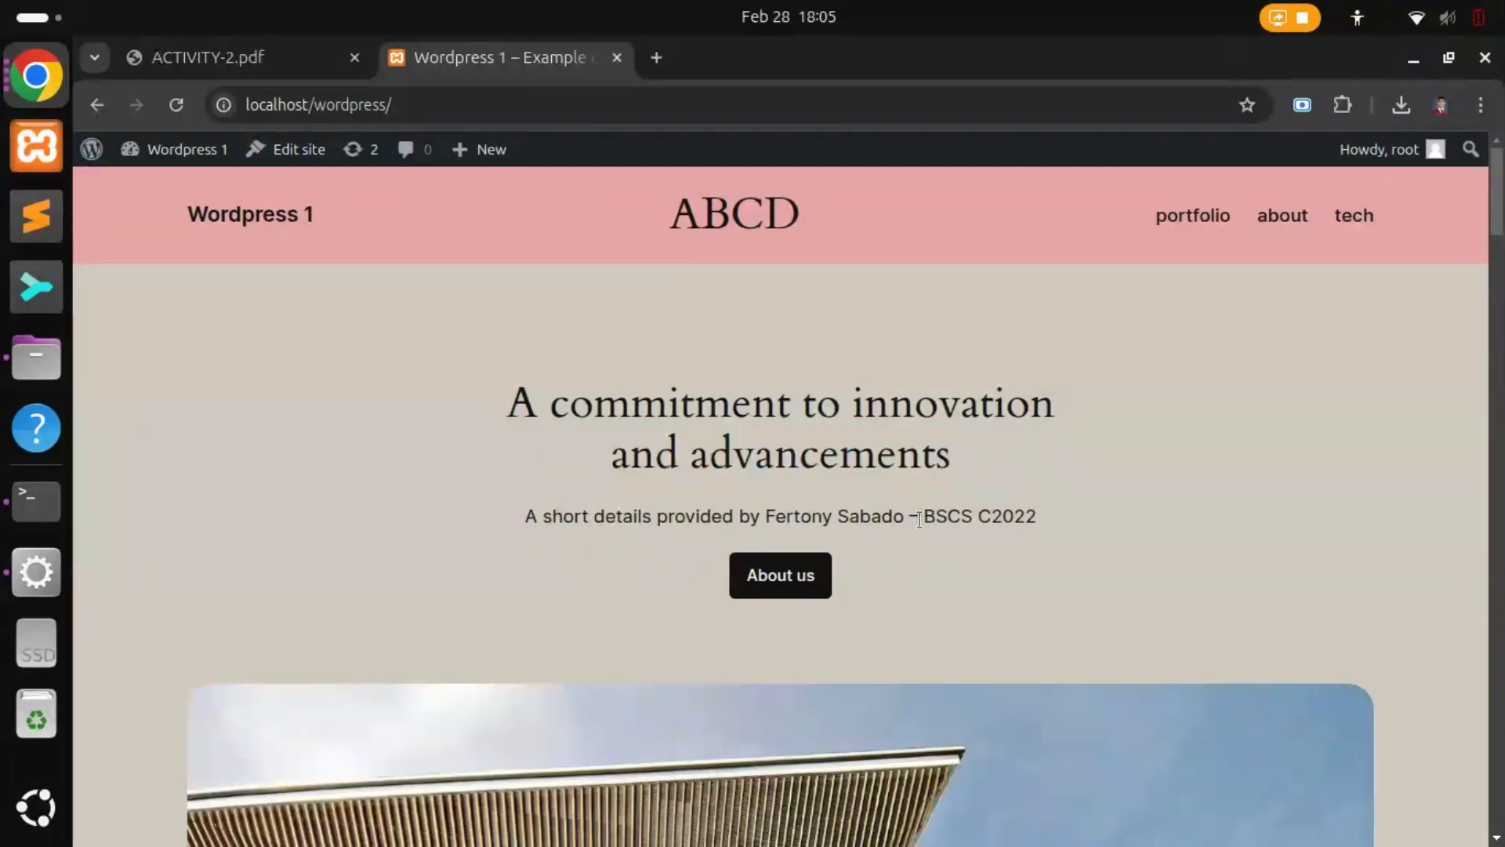
{"action": "scroll", "coordinate": [919, 520], "scroll_direction": "down", "scroll_amount": 20}
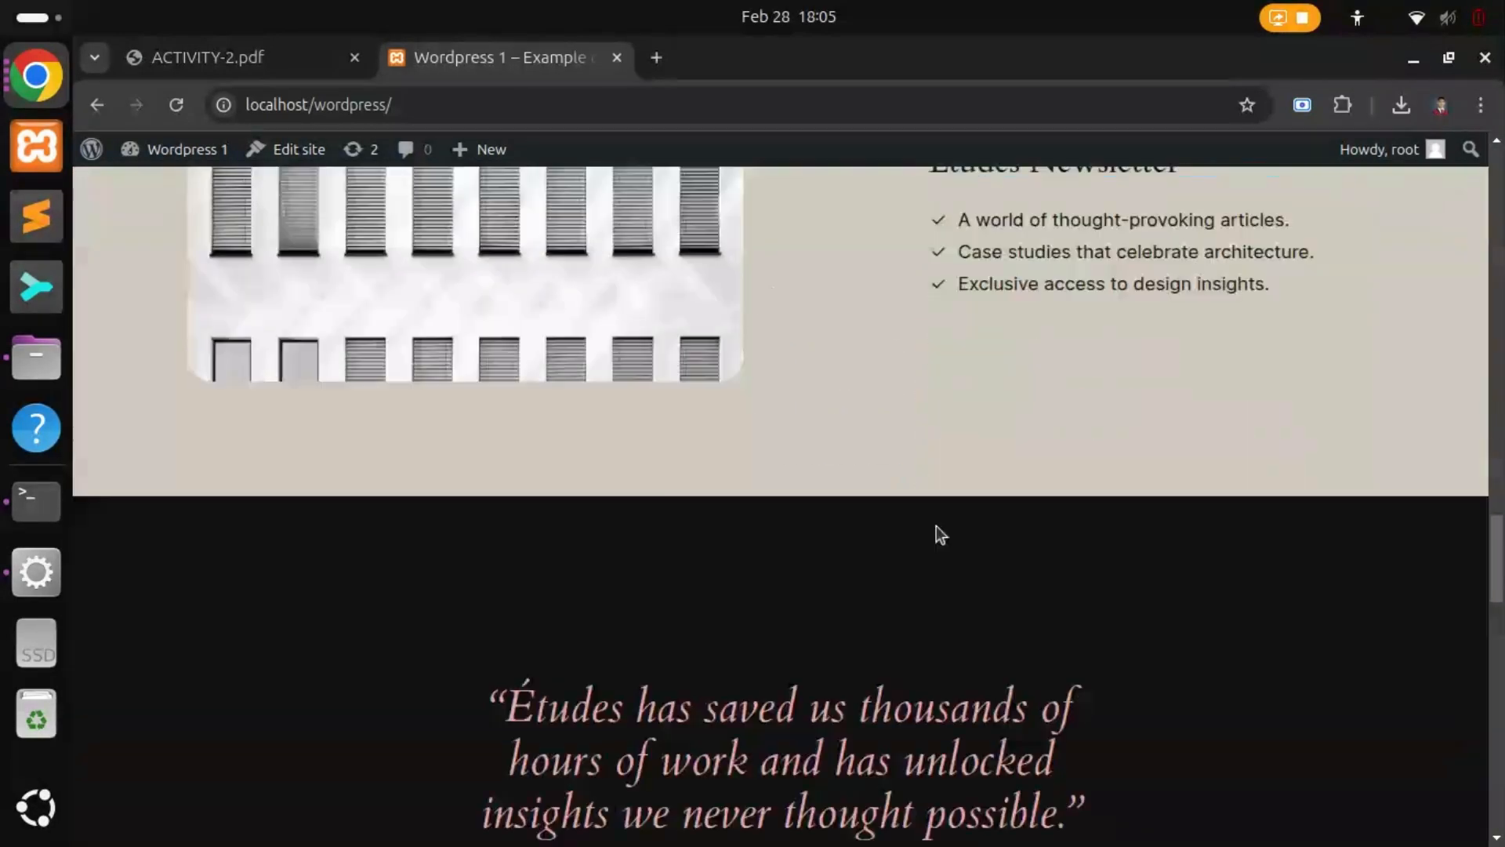
{"action": "scroll", "coordinate": [936, 526], "scroll_direction": "down", "scroll_amount": 15}
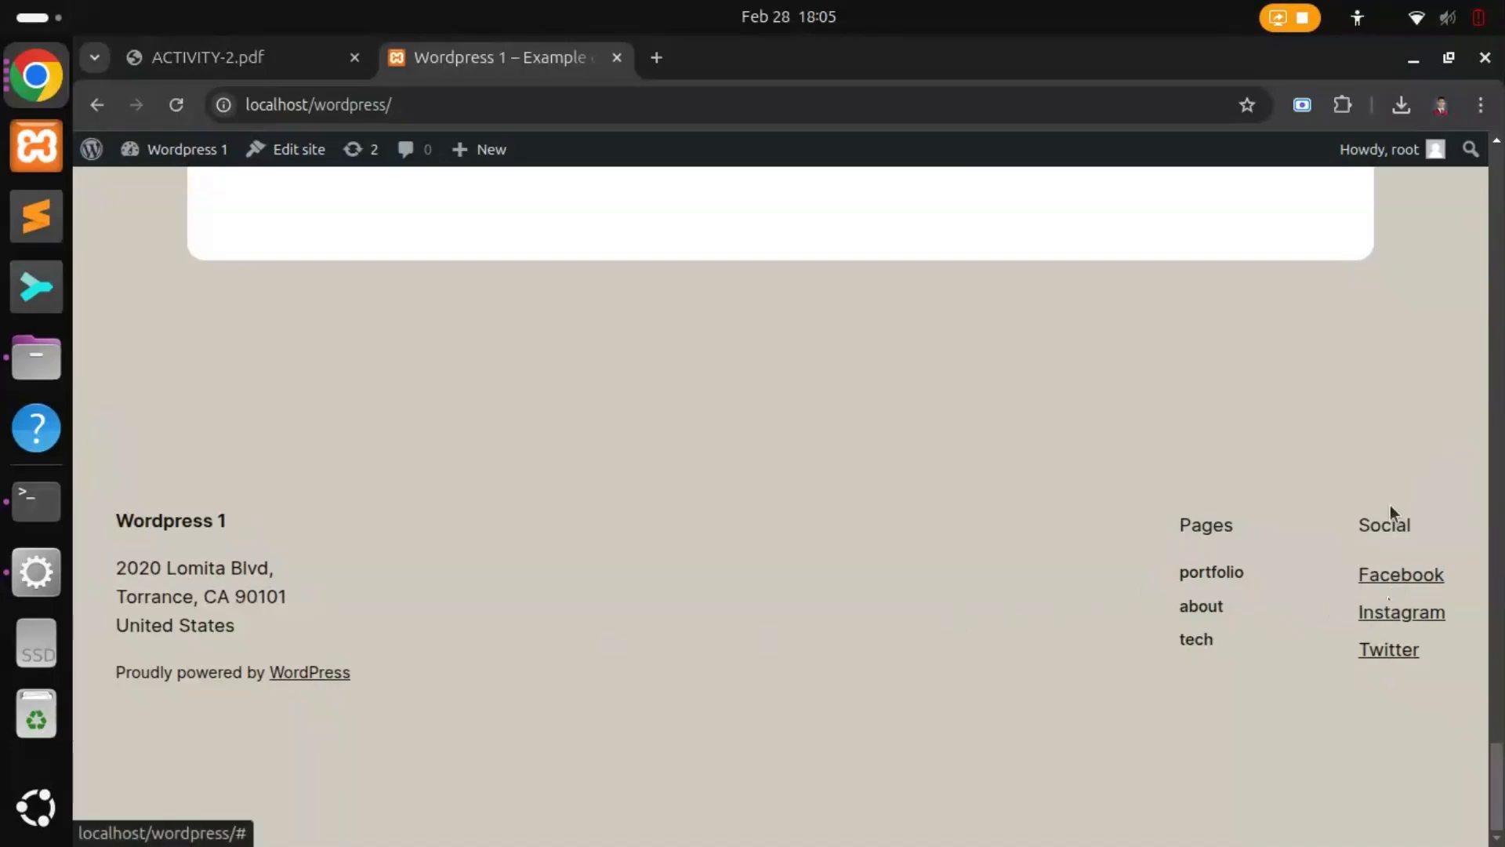
{"action": "left_click", "coordinate": [178, 57]}
{"action": "scroll", "coordinate": [766, 613], "scroll_direction": "down", "scroll_amount": 2}
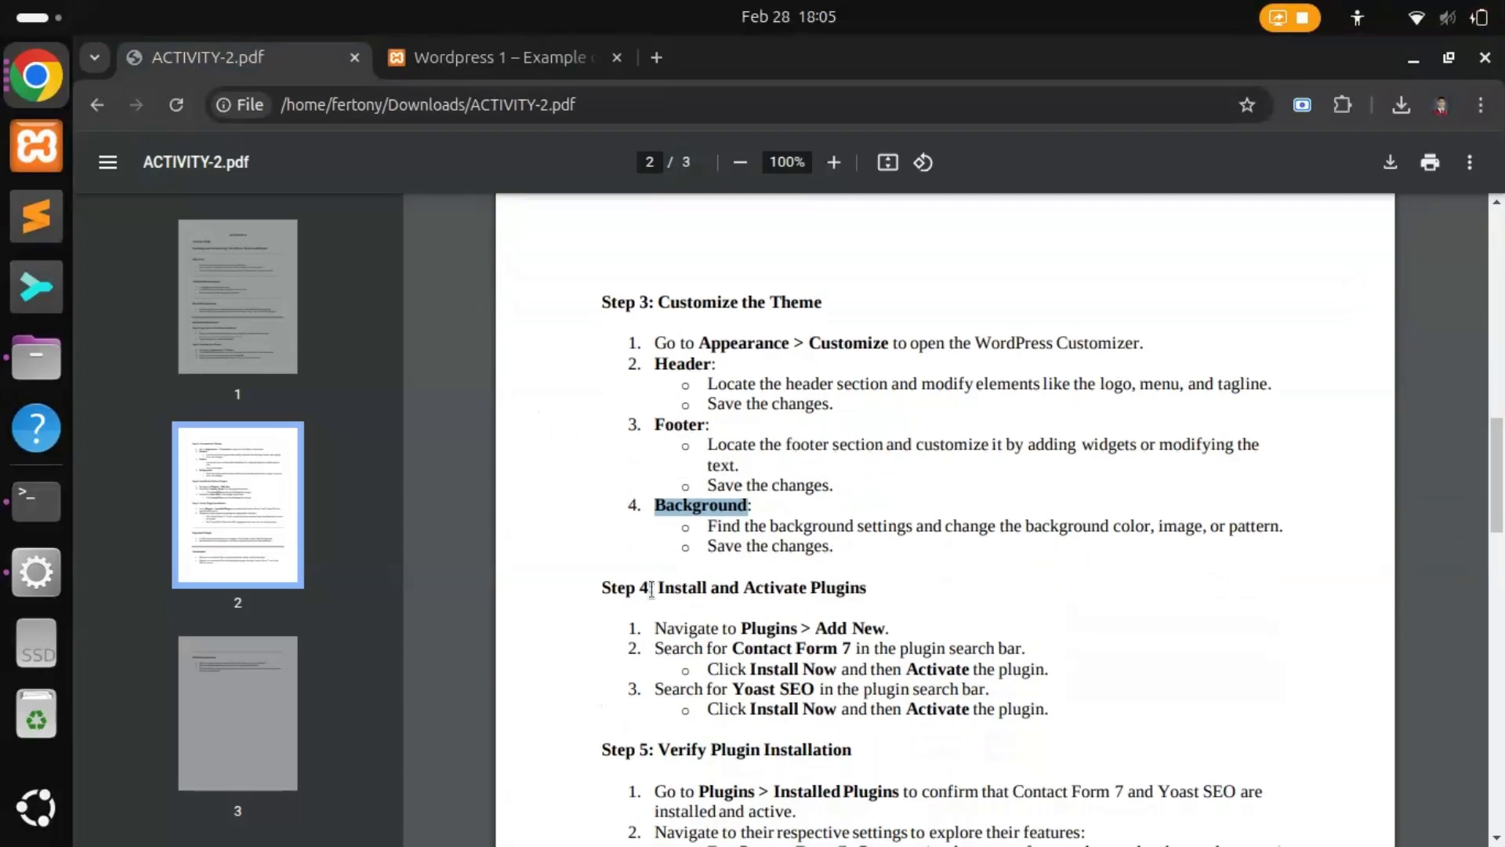
Step: Read Step 4 in ACTIVITY-2.pdf, which calls for the Contact Form 7 plugin
{"action": "left_click_drag", "start_coordinate": [659, 589], "coordinate": [866, 588]}
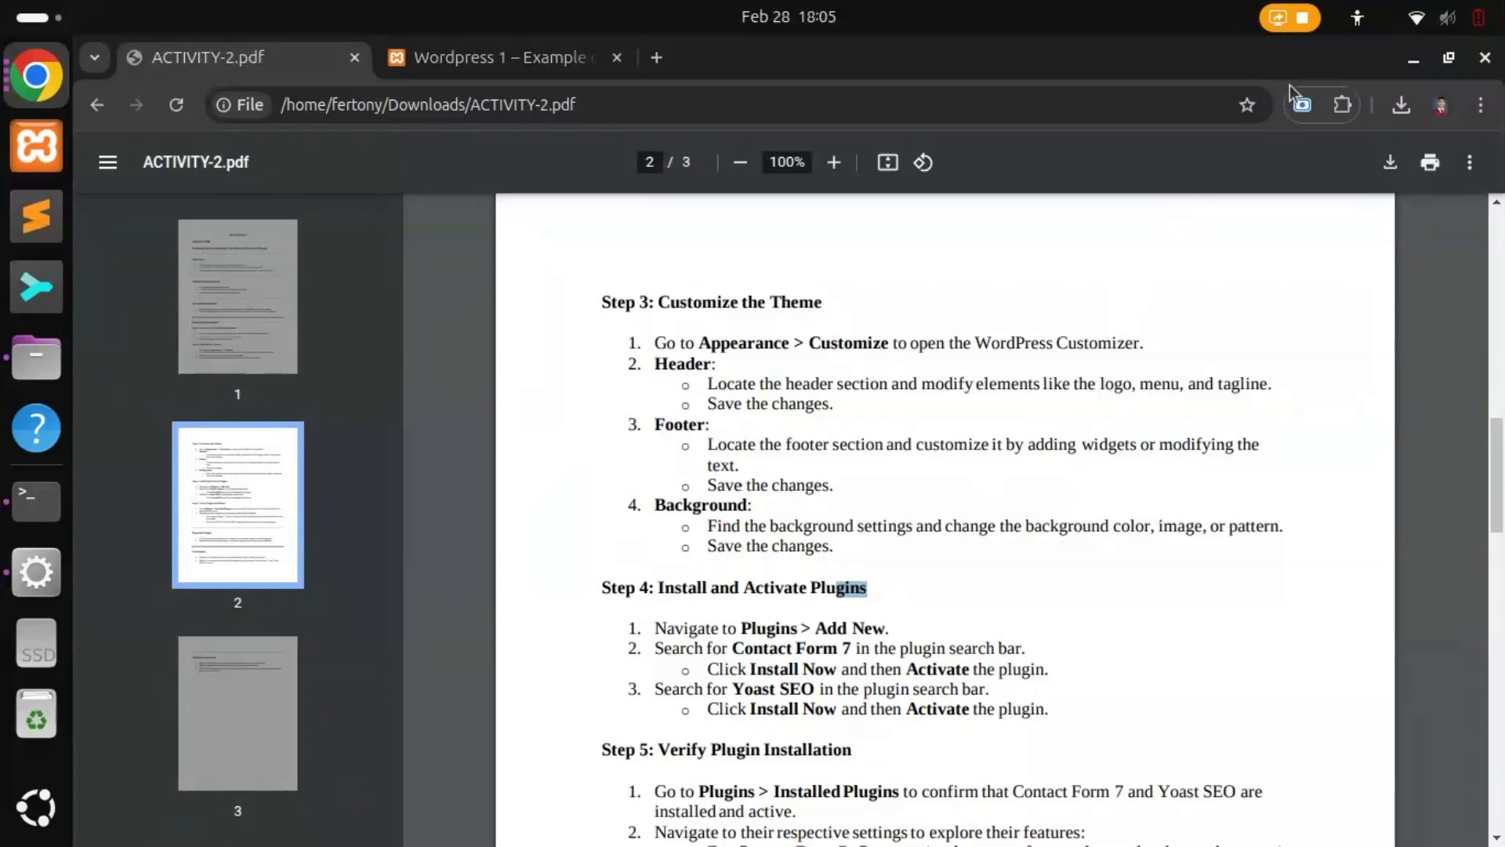
{"action": "left_click_drag", "start_coordinate": [733, 649], "coordinate": [852, 648]}
{"action": "left_click", "coordinate": [521, 57]}
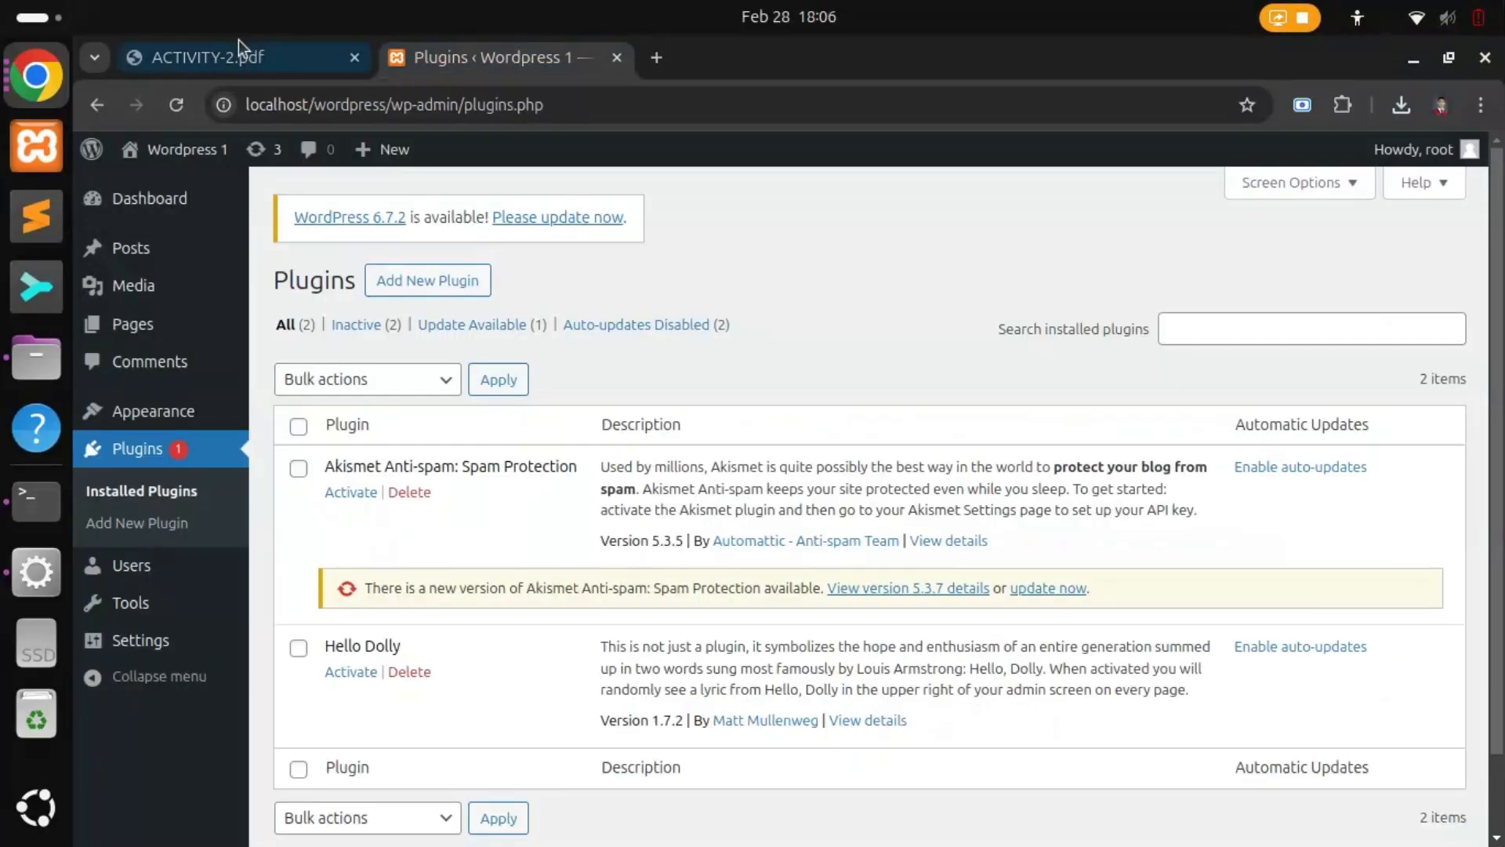
{"action": "left_click", "coordinate": [227, 58]}
{"action": "left_click", "coordinate": [737, 646]}
{"action": "left_click_drag", "start_coordinate": [737, 647], "coordinate": [841, 646]}
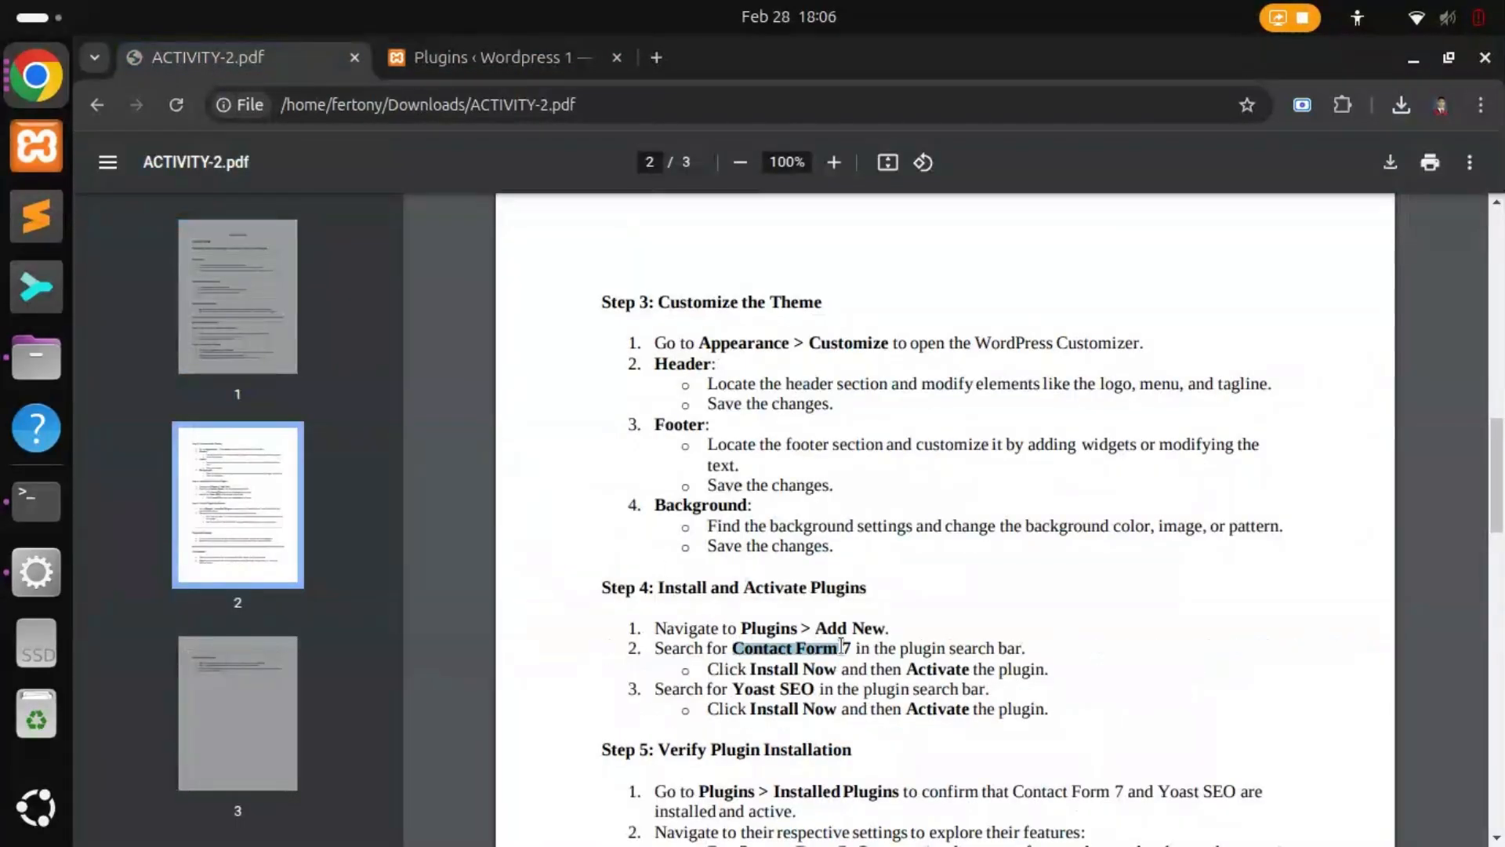
{"action": "left_click", "coordinate": [450, 53]}
Step: Search the plugin directory for Contact Form 7, install it and activate it
{"action": "left_click", "coordinate": [435, 287]}
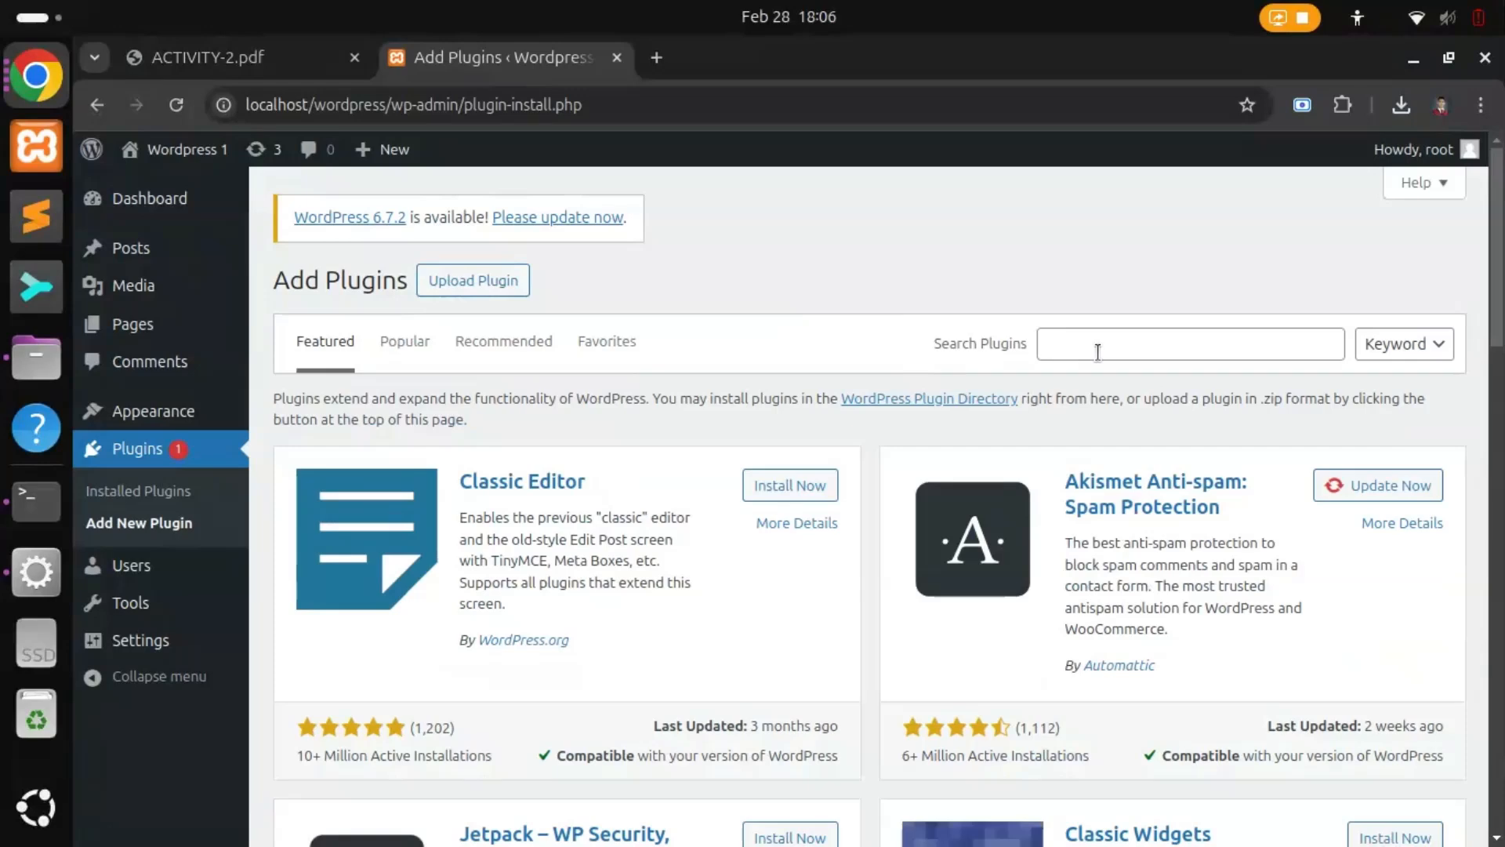
{"action": "left_click", "coordinate": [1103, 345]}
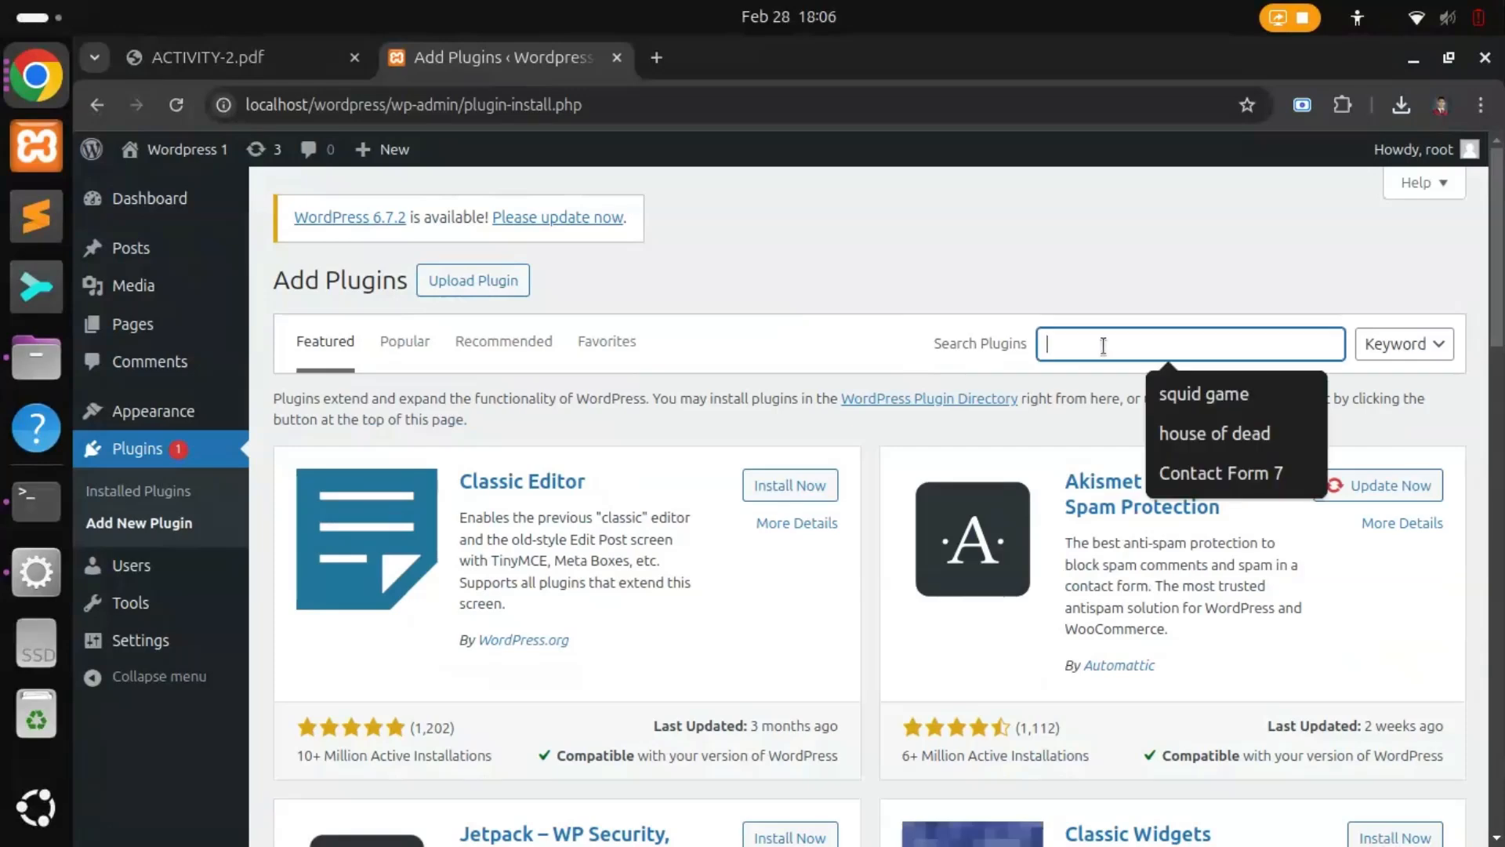
{"action": "left_click", "coordinate": [1197, 473]}
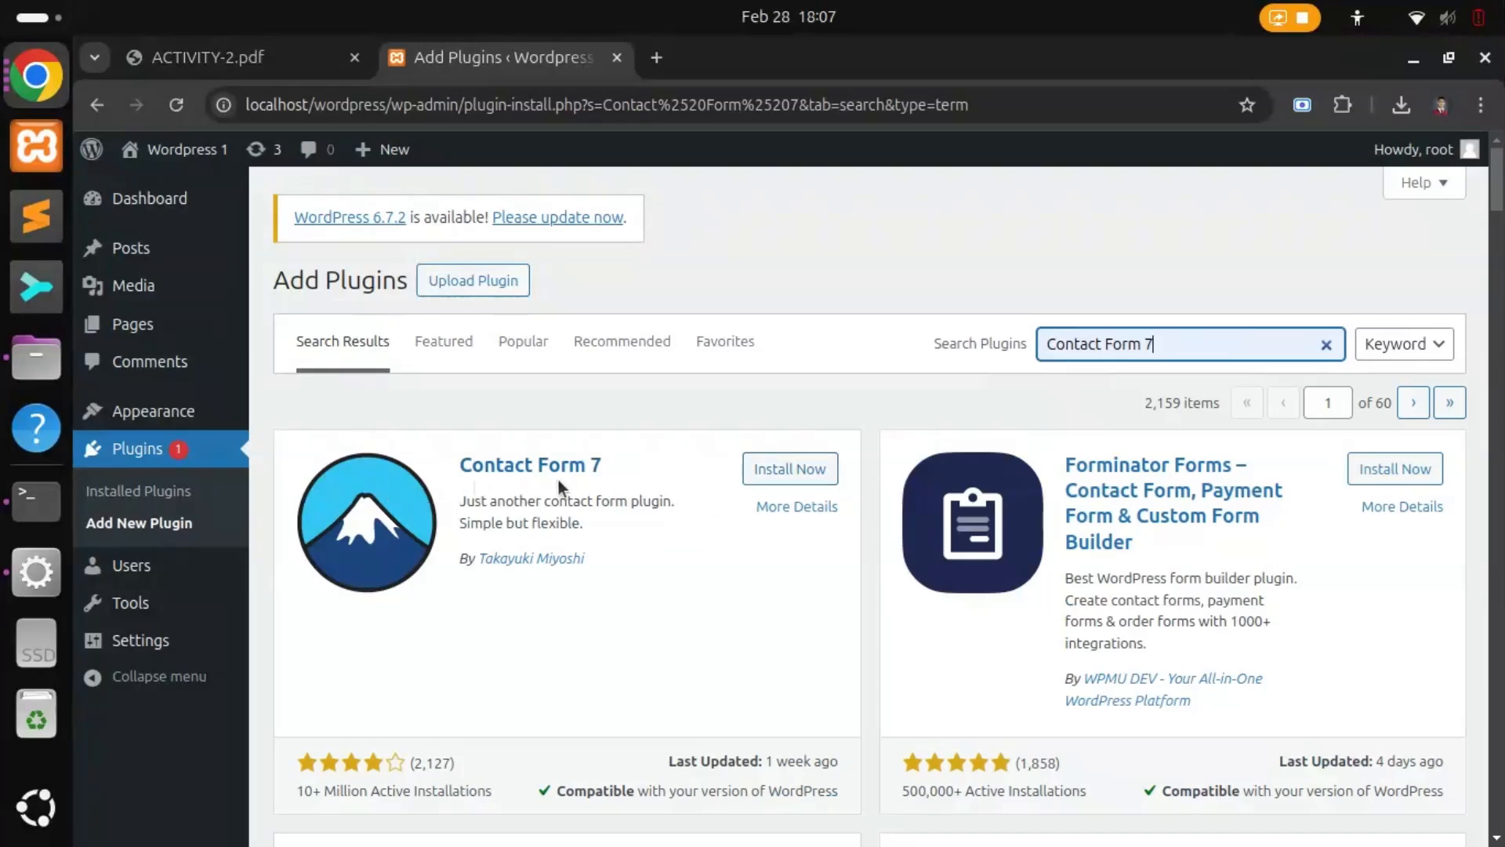
{"action": "left_click", "coordinate": [779, 469]}
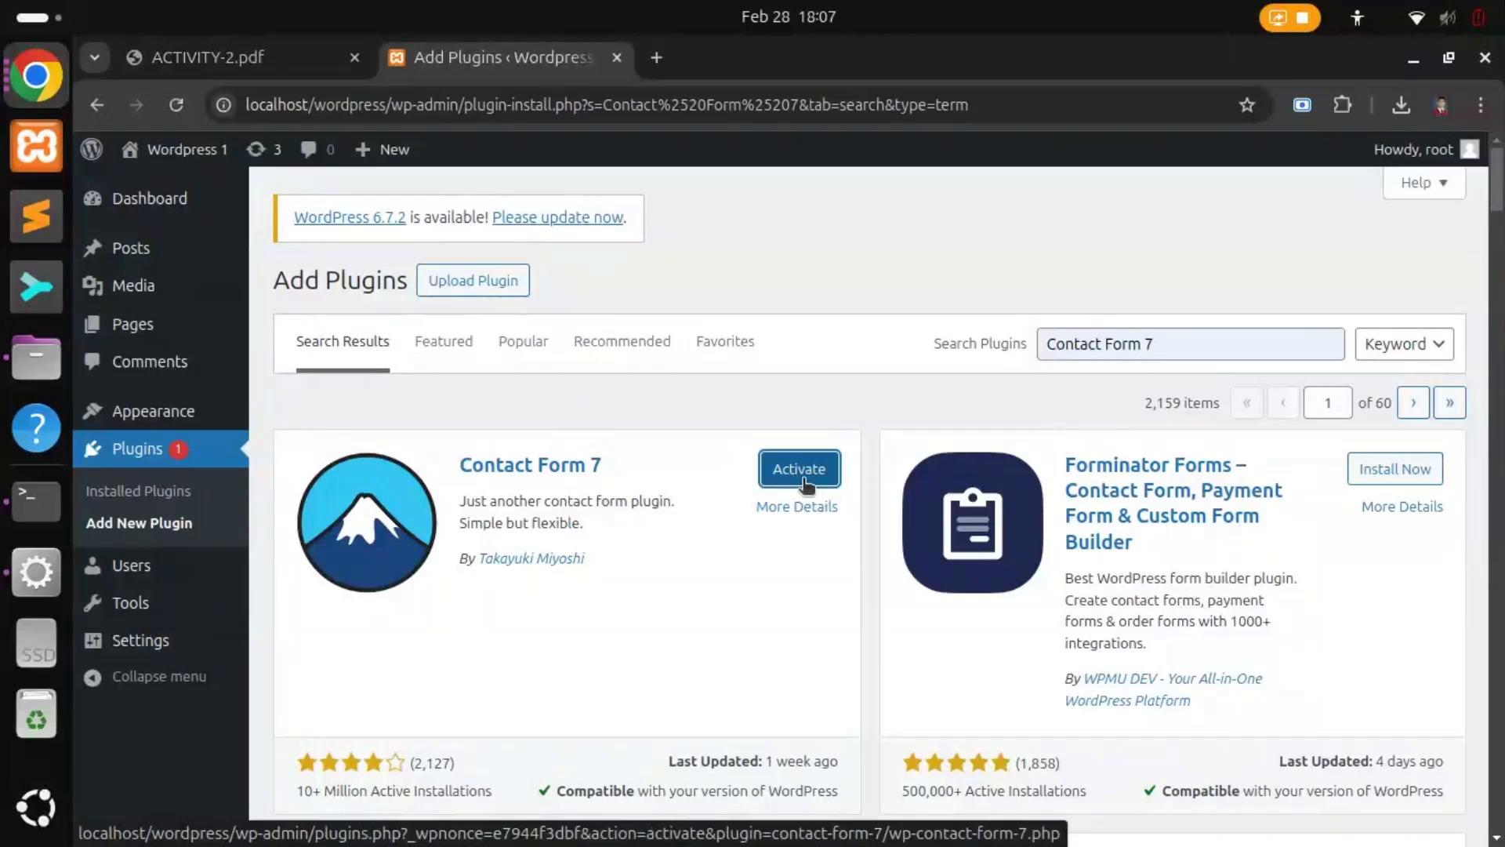
{"action": "left_click", "coordinate": [266, 56]}
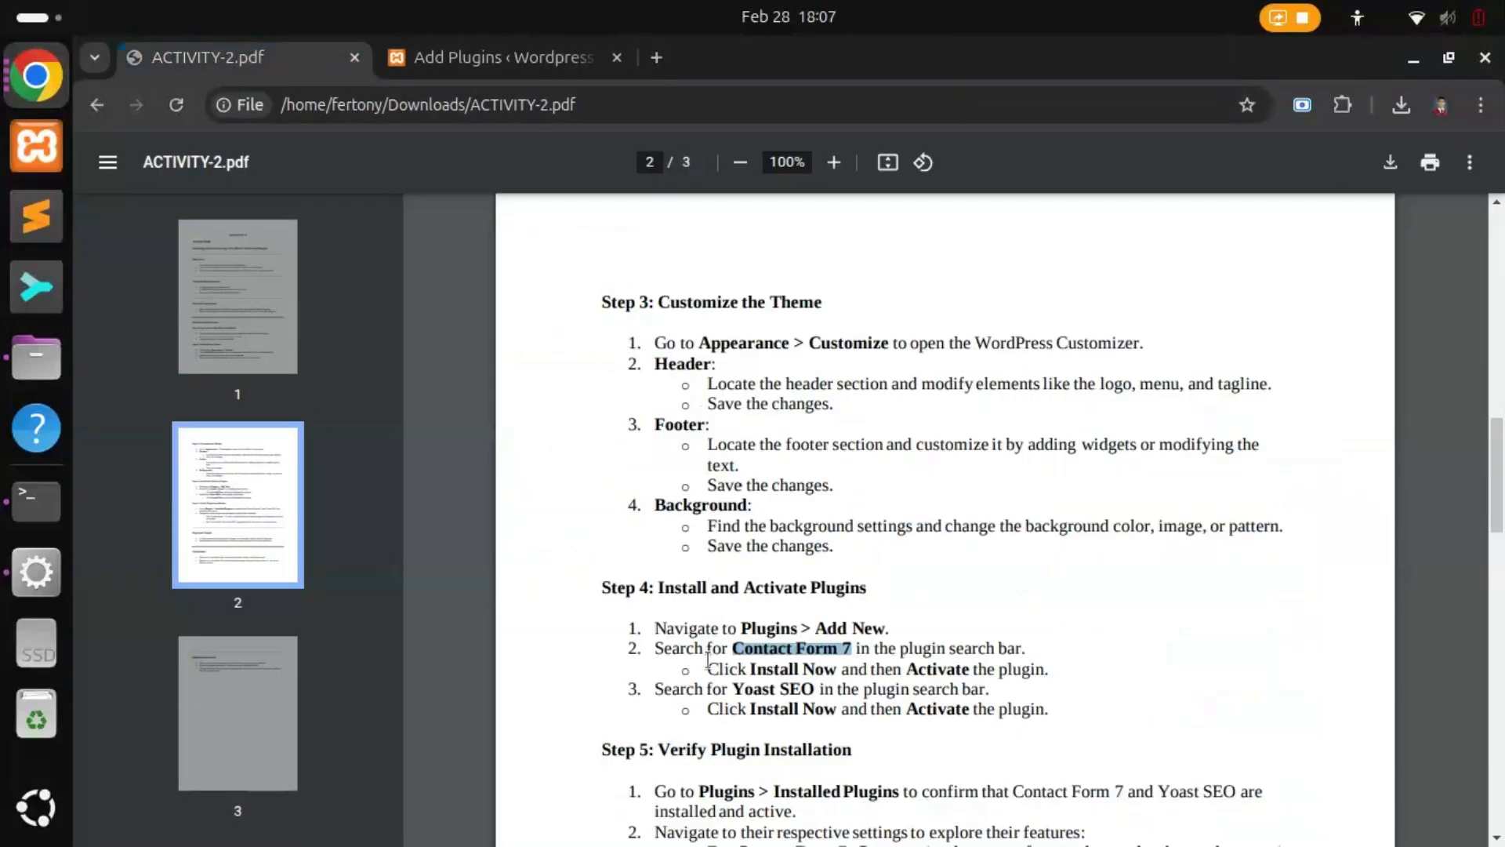
{"action": "left_click_drag", "start_coordinate": [708, 665], "coordinate": [970, 668]}
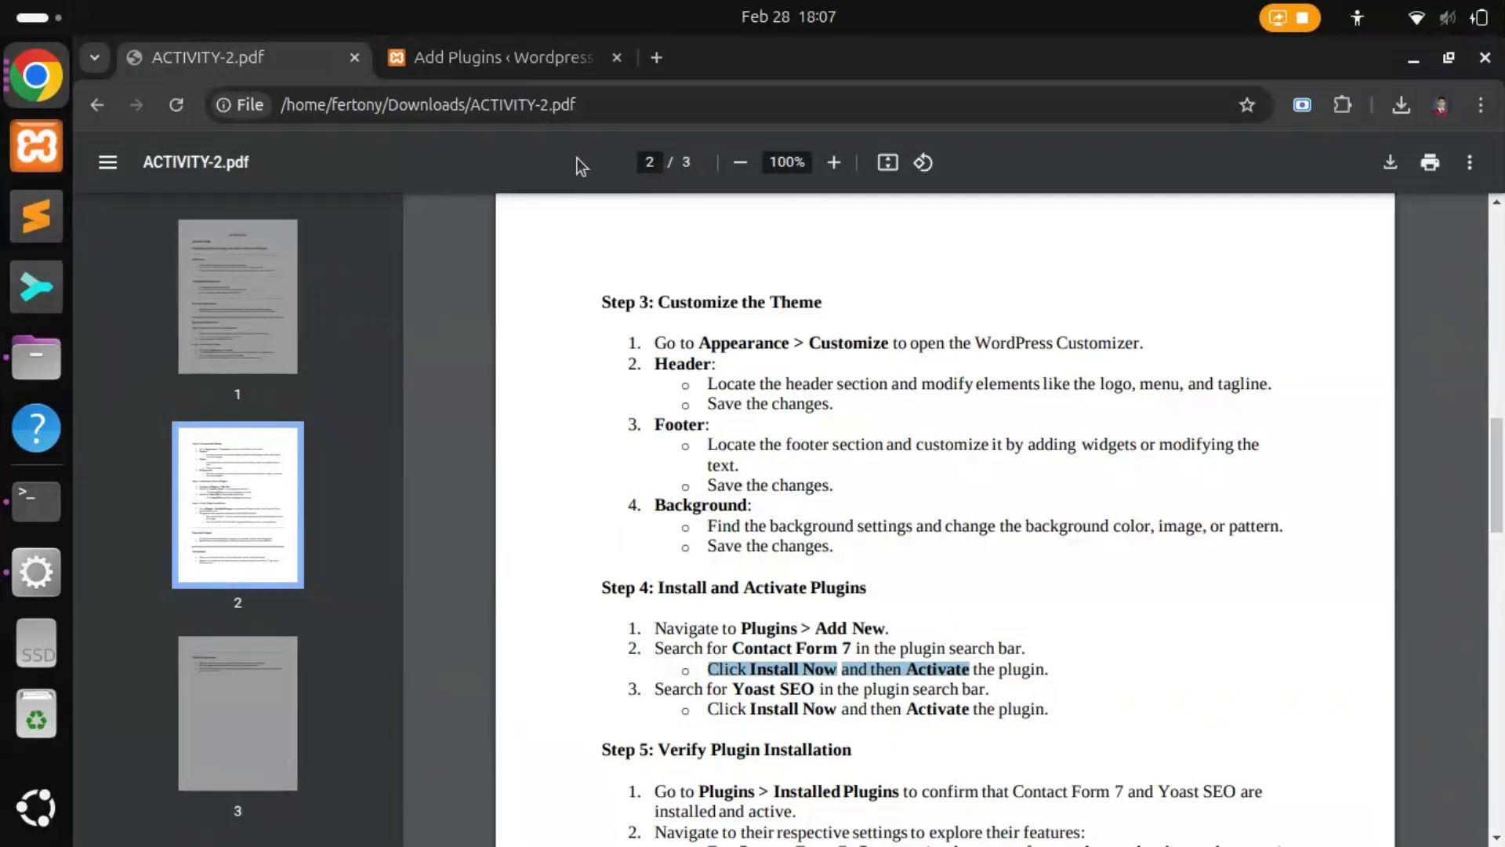
{"action": "left_click", "coordinate": [499, 55]}
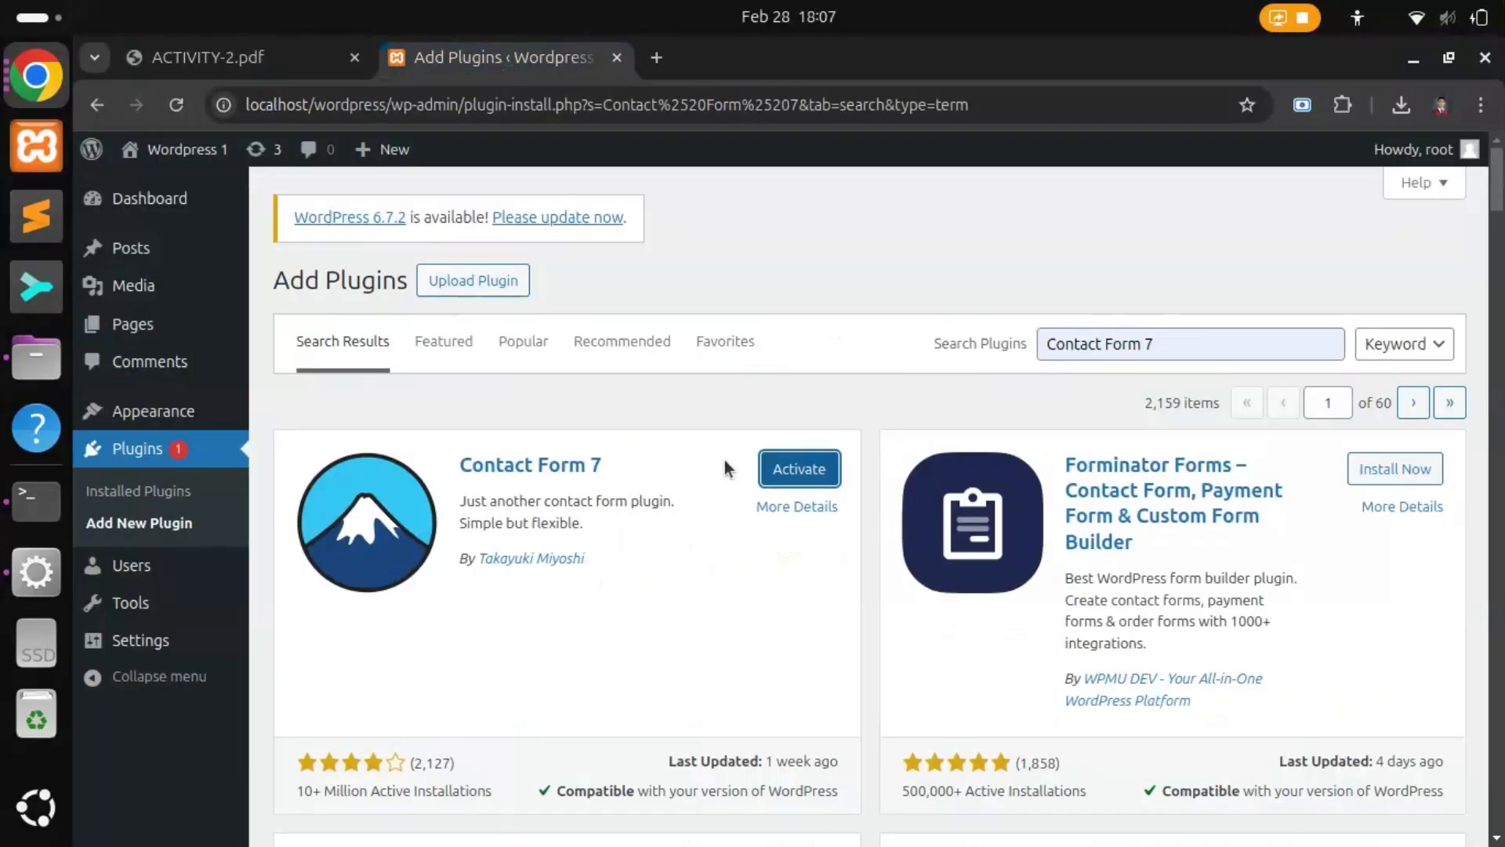
{"action": "left_click", "coordinate": [789, 469]}
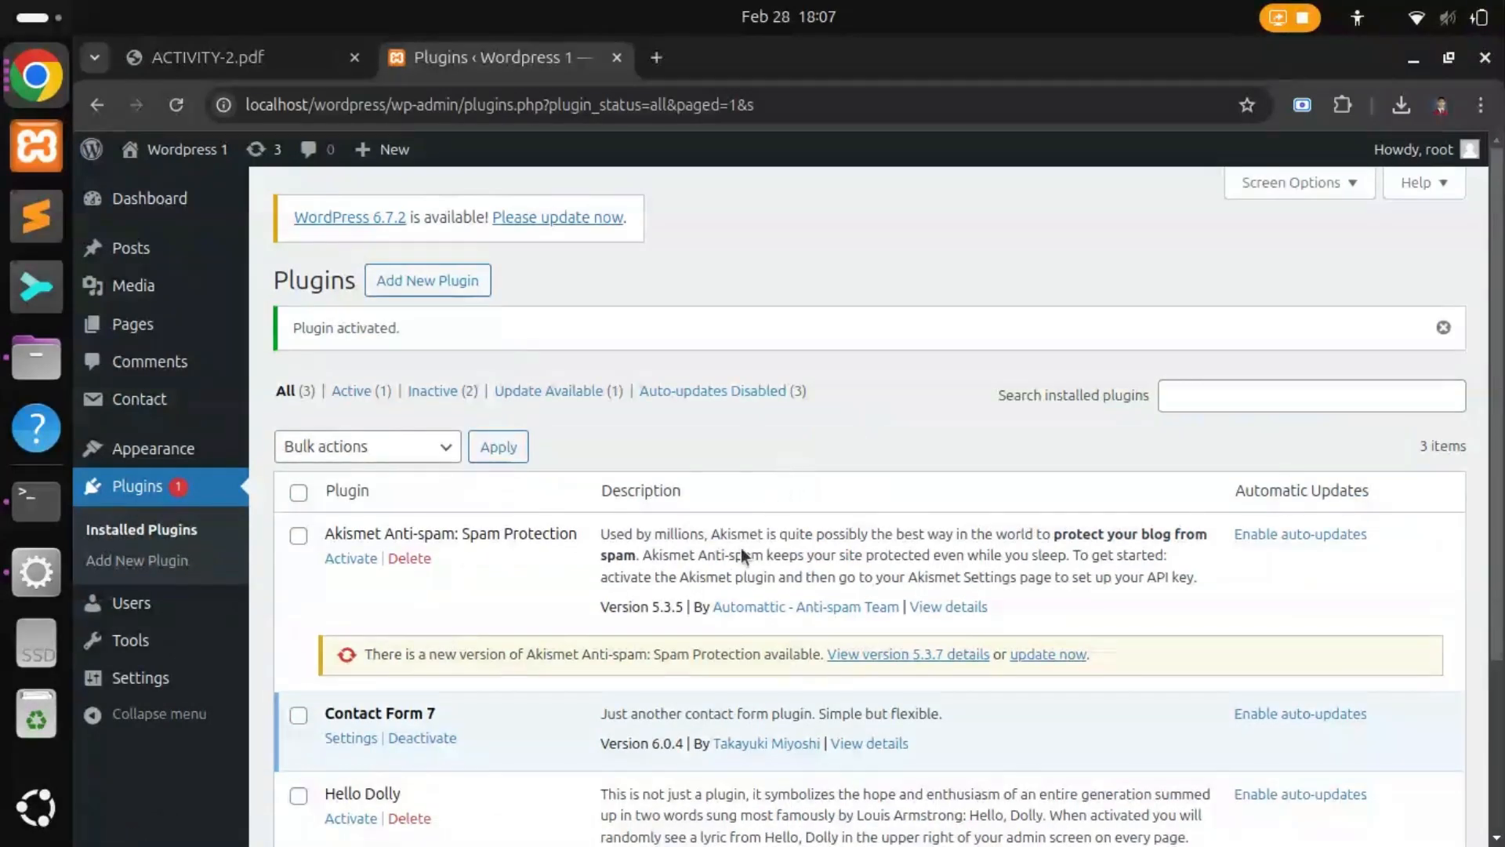
Step: Confirm Contact Form 7 is listed among the installed plugins alongside Hello Dolly
{"action": "scroll", "coordinate": [737, 553], "scroll_direction": "down", "scroll_amount": 3}
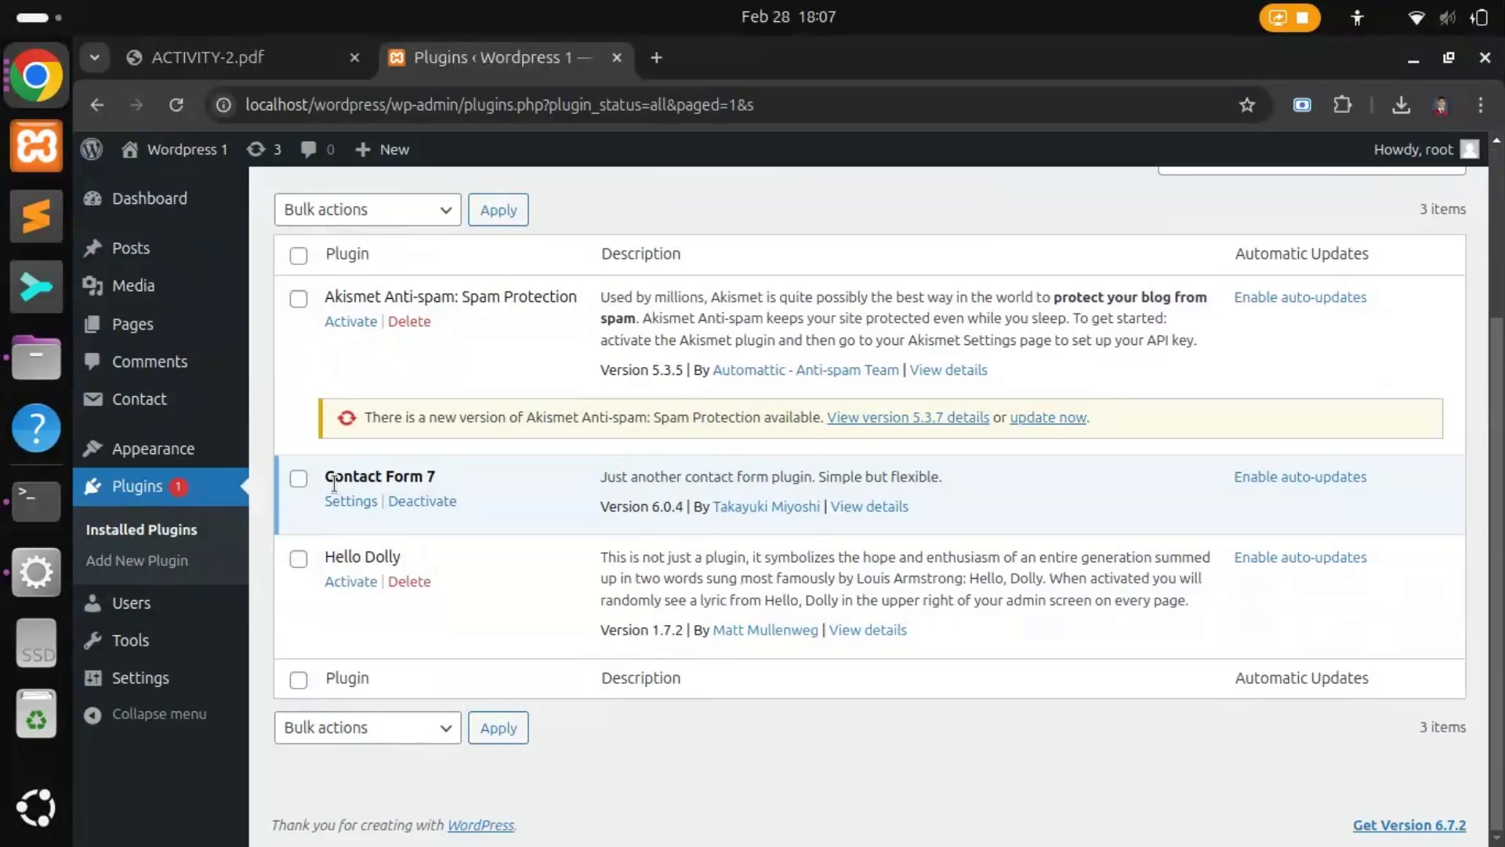
{"action": "left_click_drag", "start_coordinate": [330, 479], "coordinate": [447, 478]}
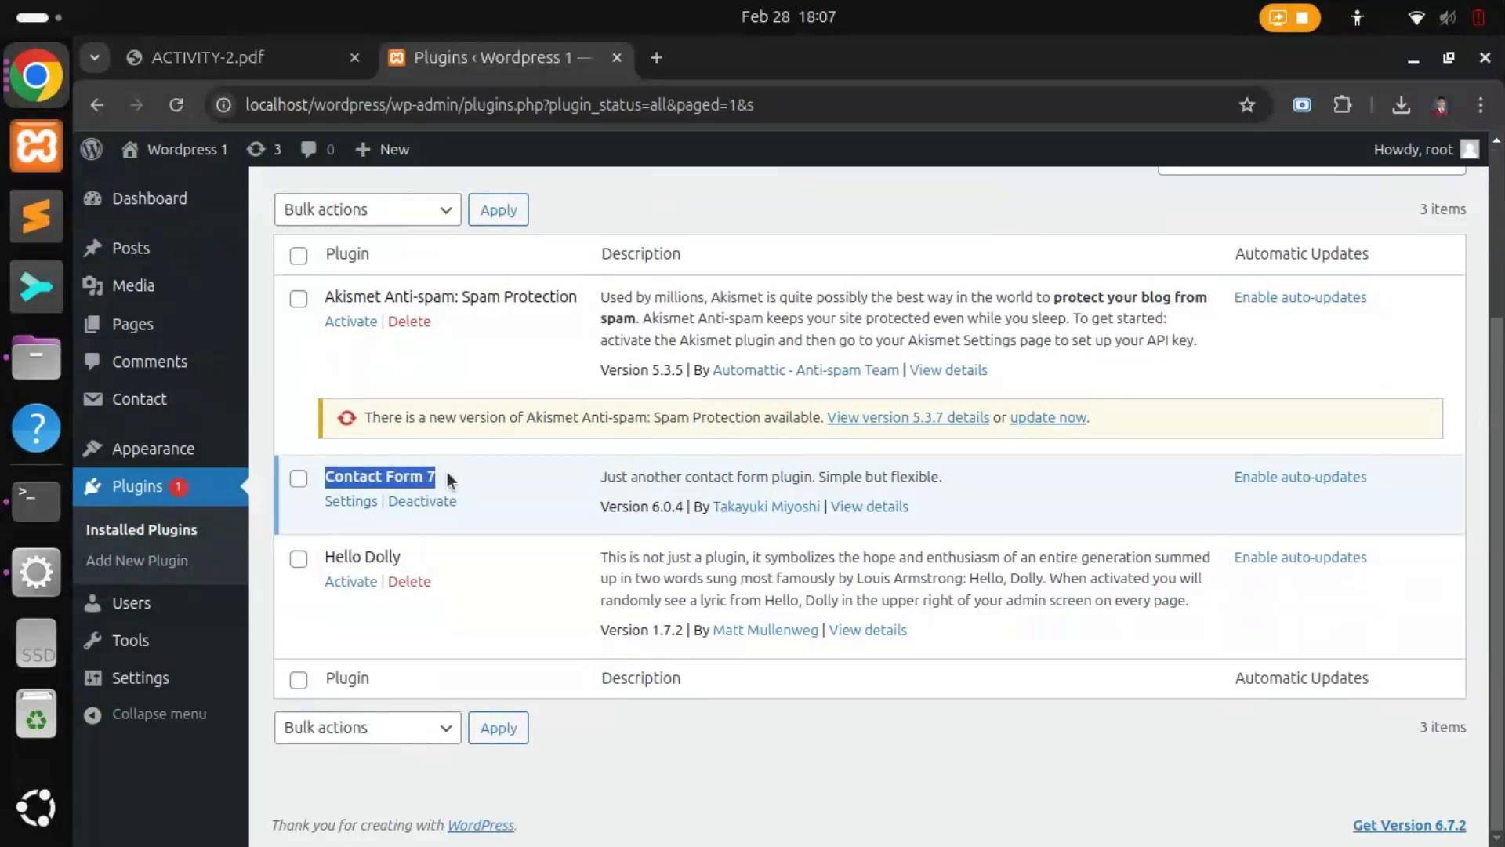
{"action": "left_click_drag", "start_coordinate": [328, 554], "coordinate": [405, 550]}
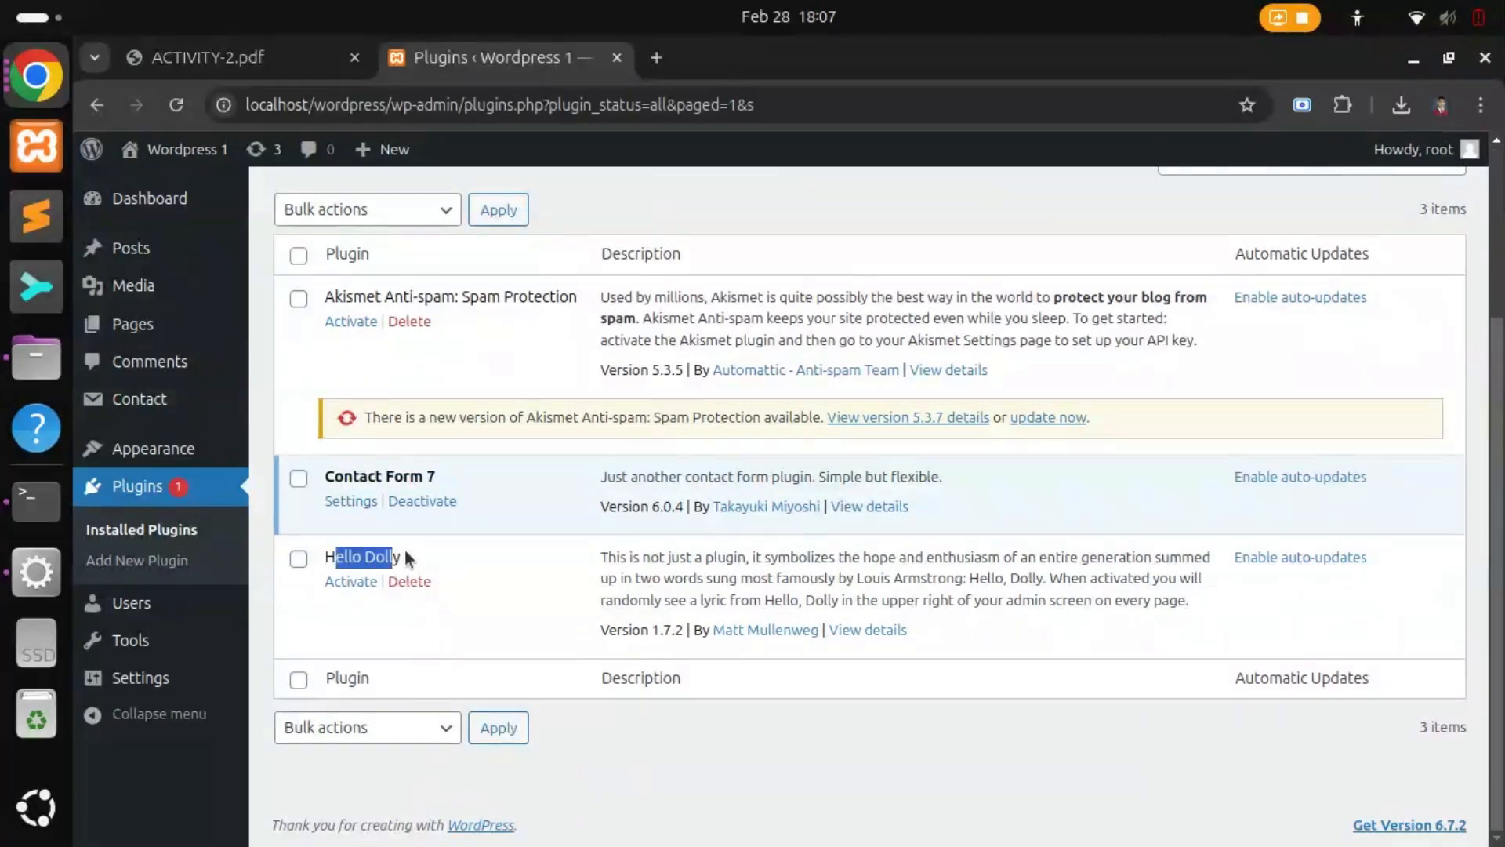
{"action": "left_click", "coordinate": [424, 550]}
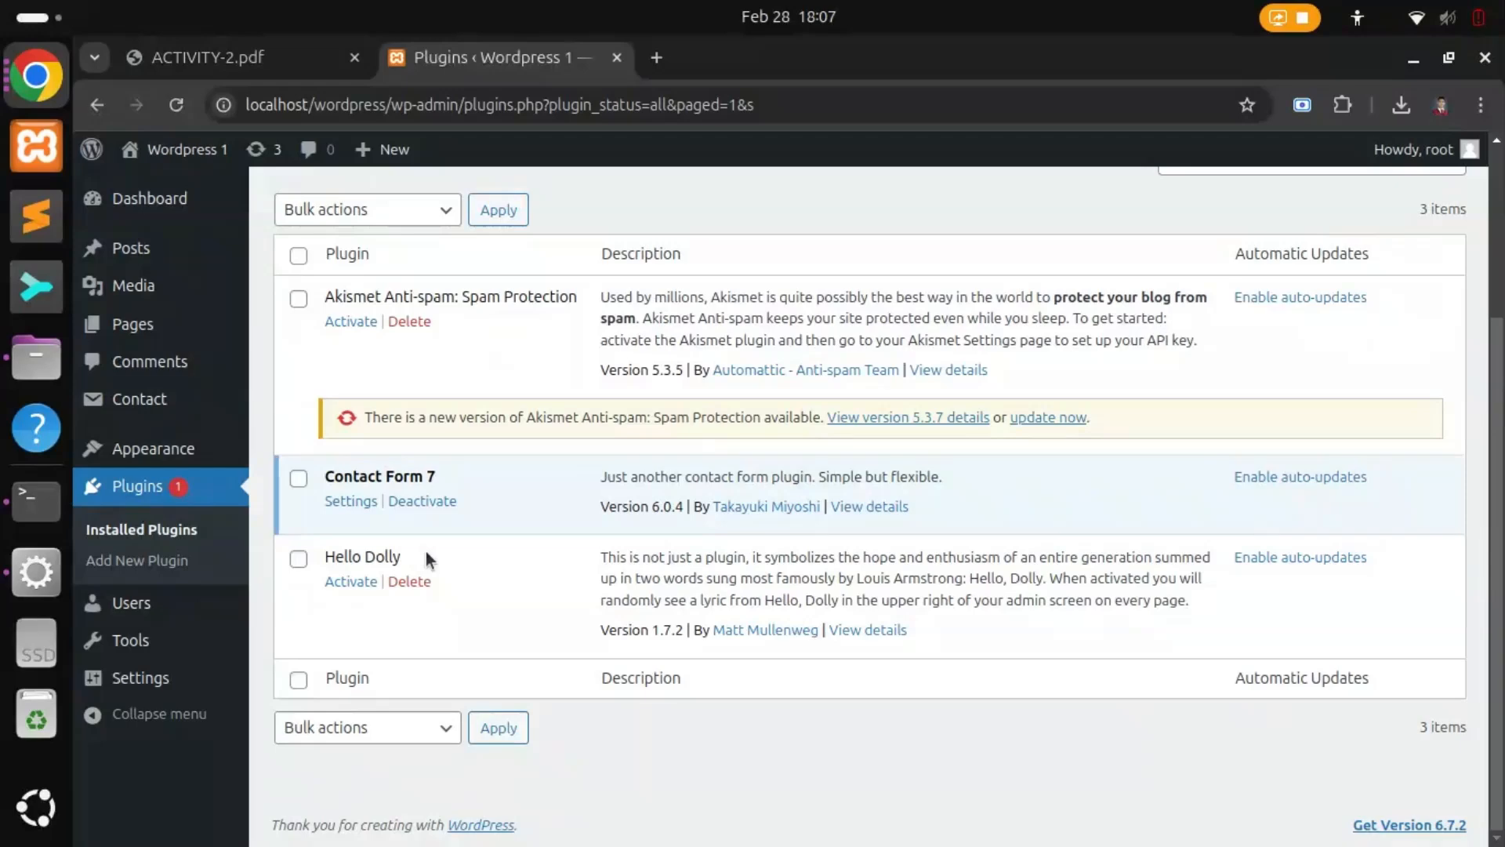
Step: Check the PDF's next instruction to search for Yoast SEO, then return to WordPress
{"action": "left_click", "coordinate": [250, 52]}
{"action": "scroll", "coordinate": [641, 532], "scroll_direction": "down", "scroll_amount": 2}
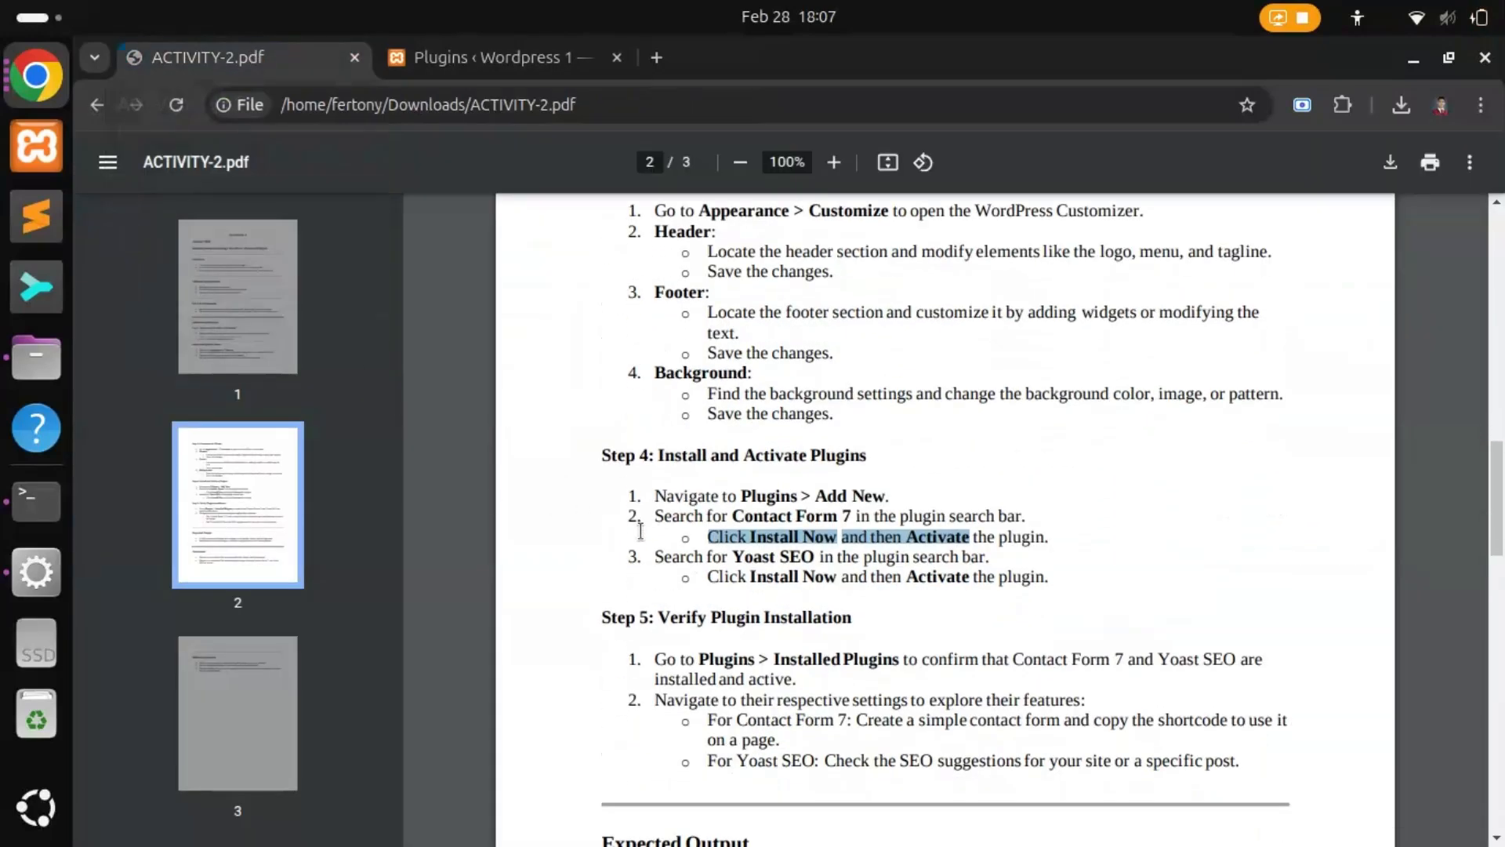
{"action": "left_click_drag", "start_coordinate": [655, 555], "coordinate": [816, 558]}
{"action": "left_click", "coordinate": [784, 560]}
{"action": "left_click", "coordinate": [812, 558]}
{"action": "left_click", "coordinate": [516, 60]}
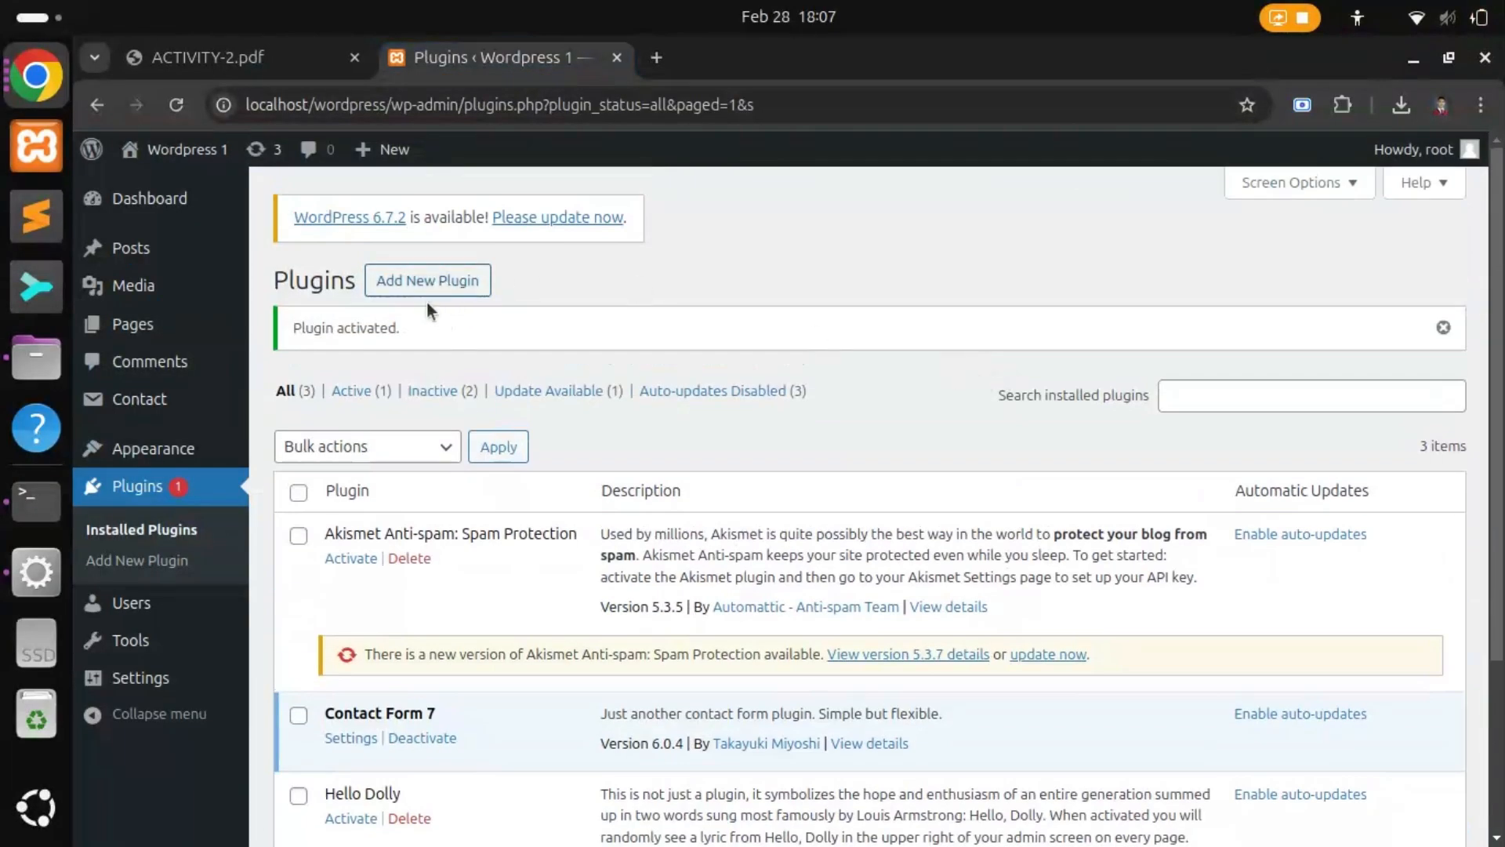
Step: Search Add New Plugin for 'Yoast SEO', install it and activate it
{"action": "left_click", "coordinate": [416, 289]}
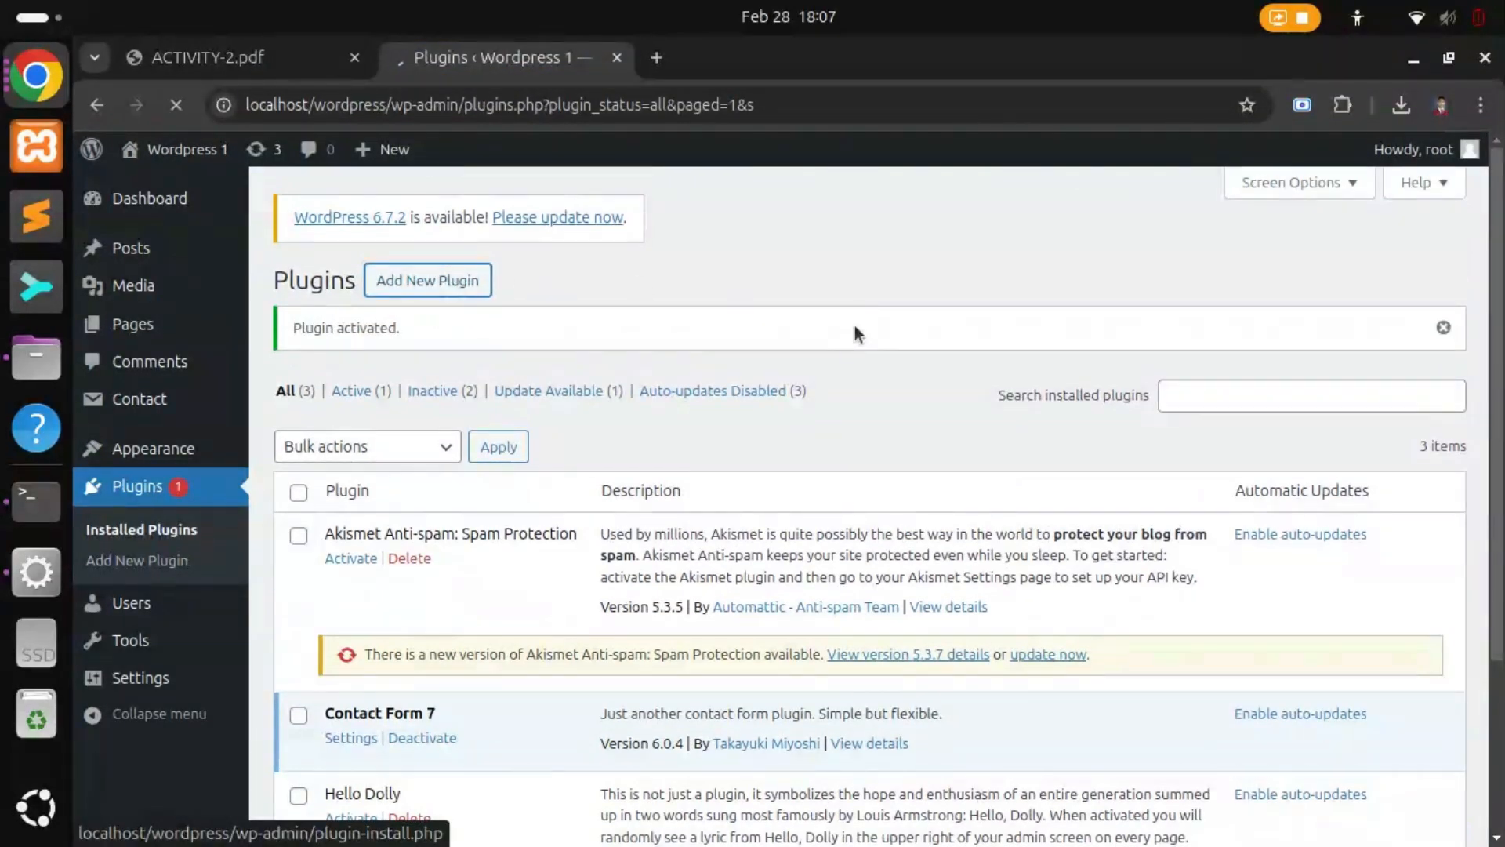
{"action": "left_click", "coordinate": [1039, 345]}
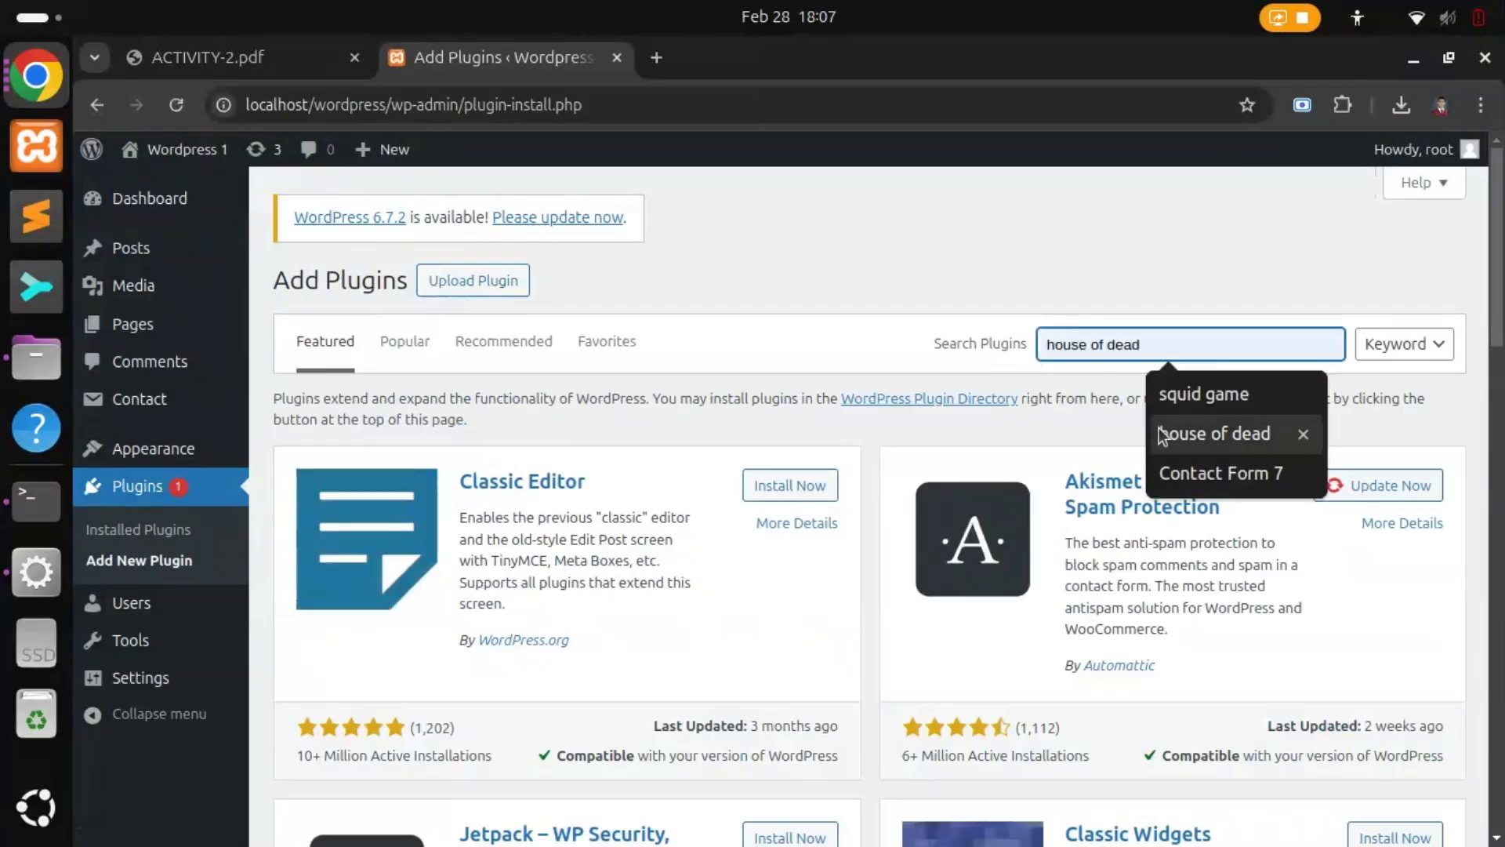
{"action": "type", "text": "Yoast SEO"}
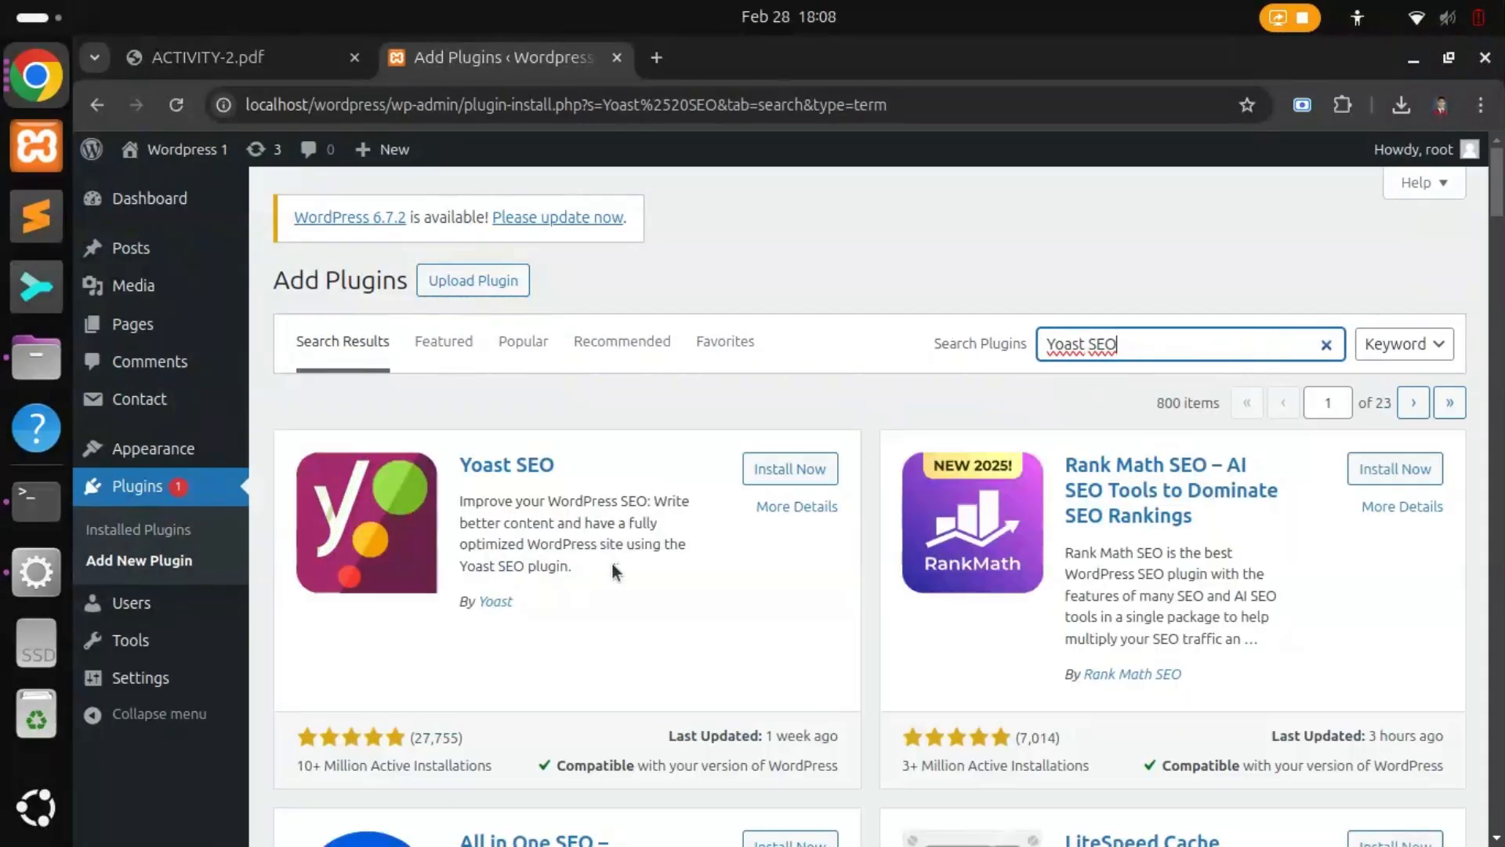
{"action": "left_click", "coordinate": [789, 471]}
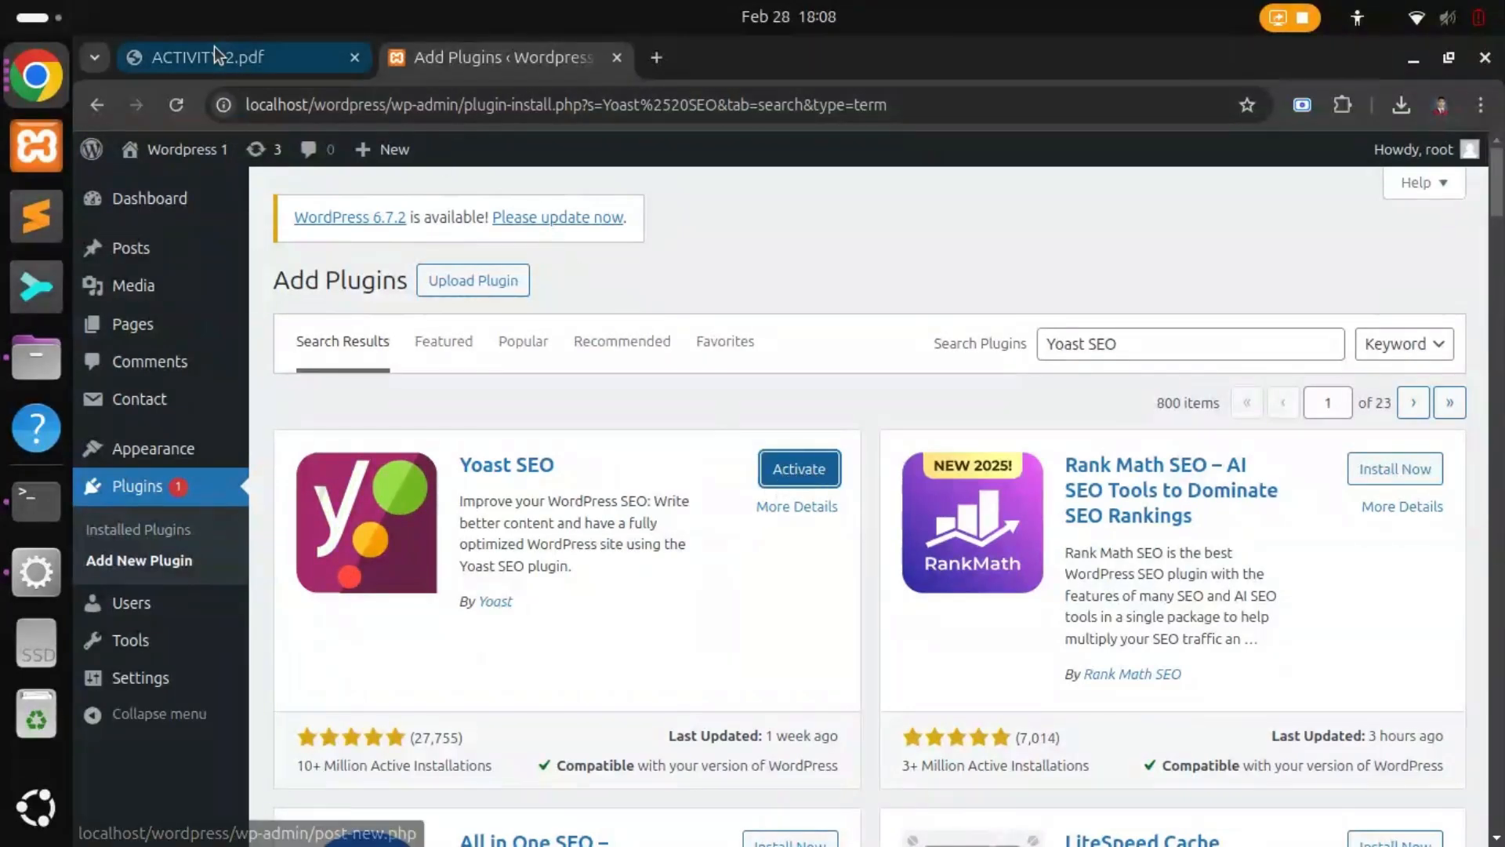
{"action": "left_click", "coordinate": [800, 469]}
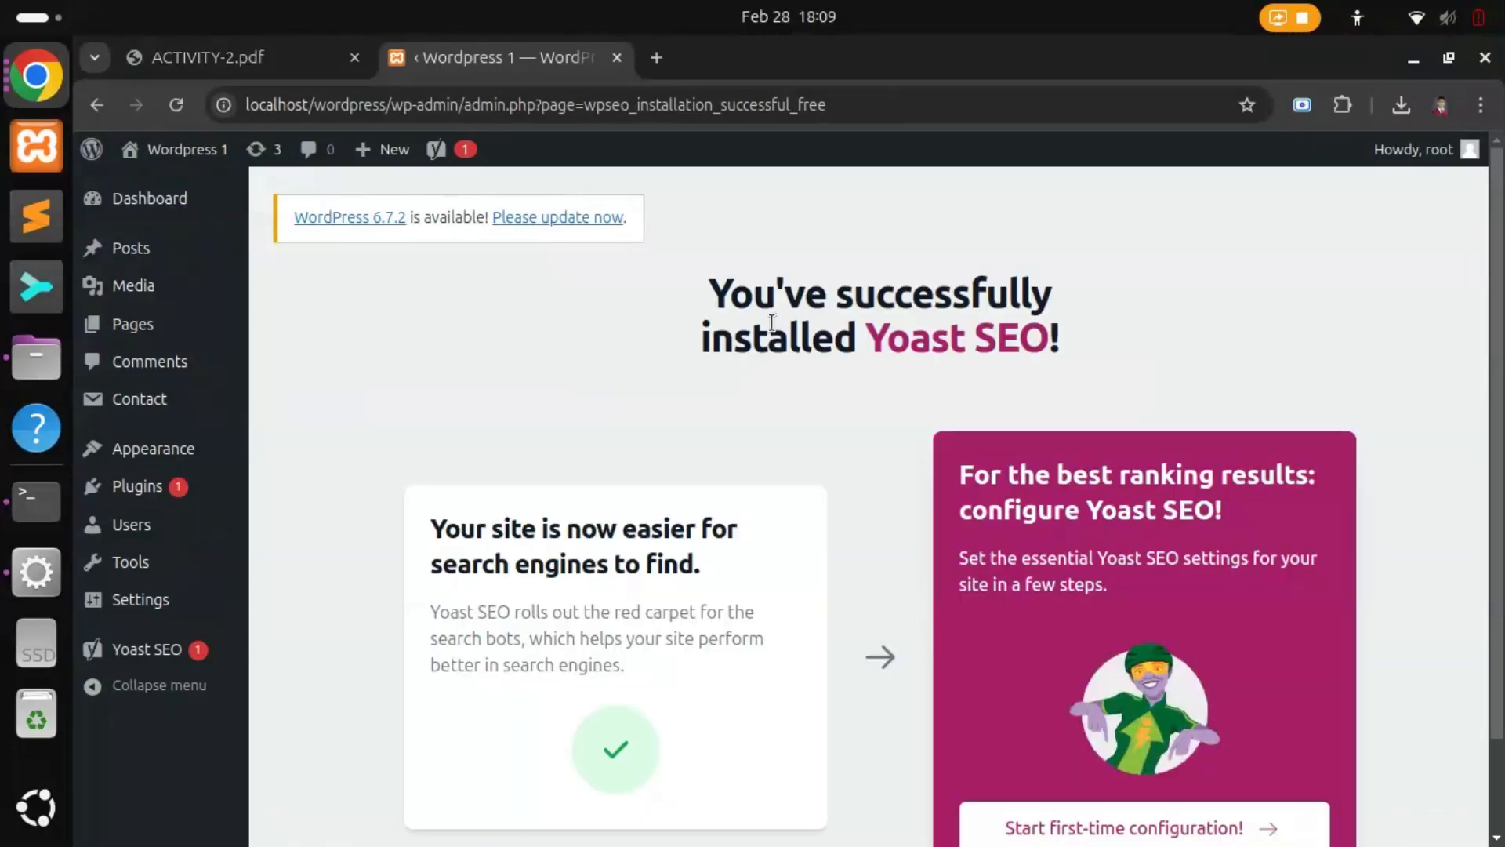
Step: Check the Yoast SEO success page and the PDF instructions, then go to Installed Plugins
{"action": "left_click_drag", "start_coordinate": [707, 292], "coordinate": [1087, 348]}
{"action": "left_click", "coordinate": [1087, 341]}
{"action": "scroll", "coordinate": [976, 516], "scroll_direction": "down", "scroll_amount": 2}
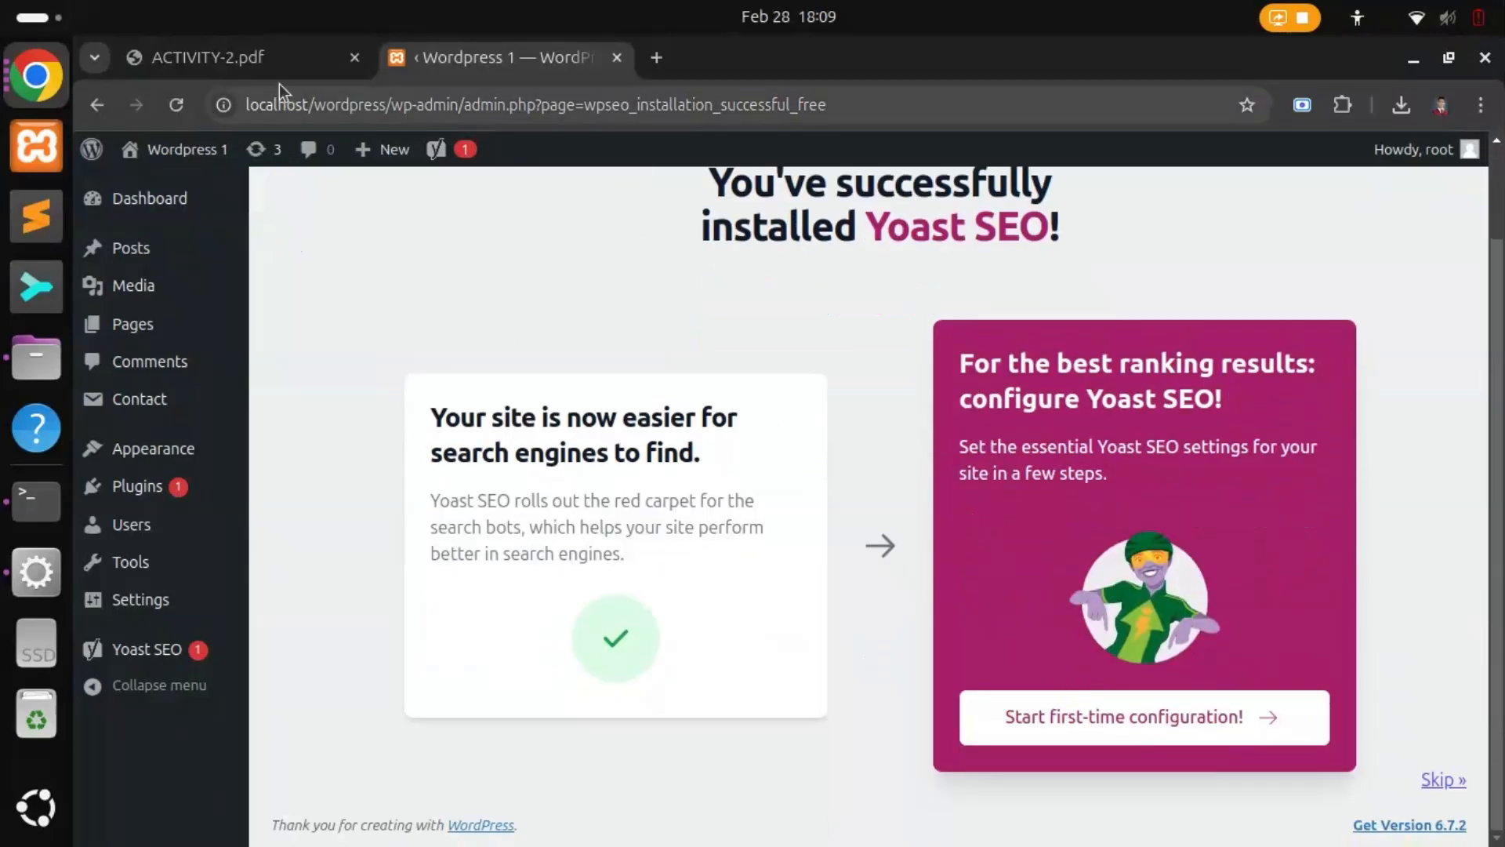
{"action": "left_click", "coordinate": [270, 58]}
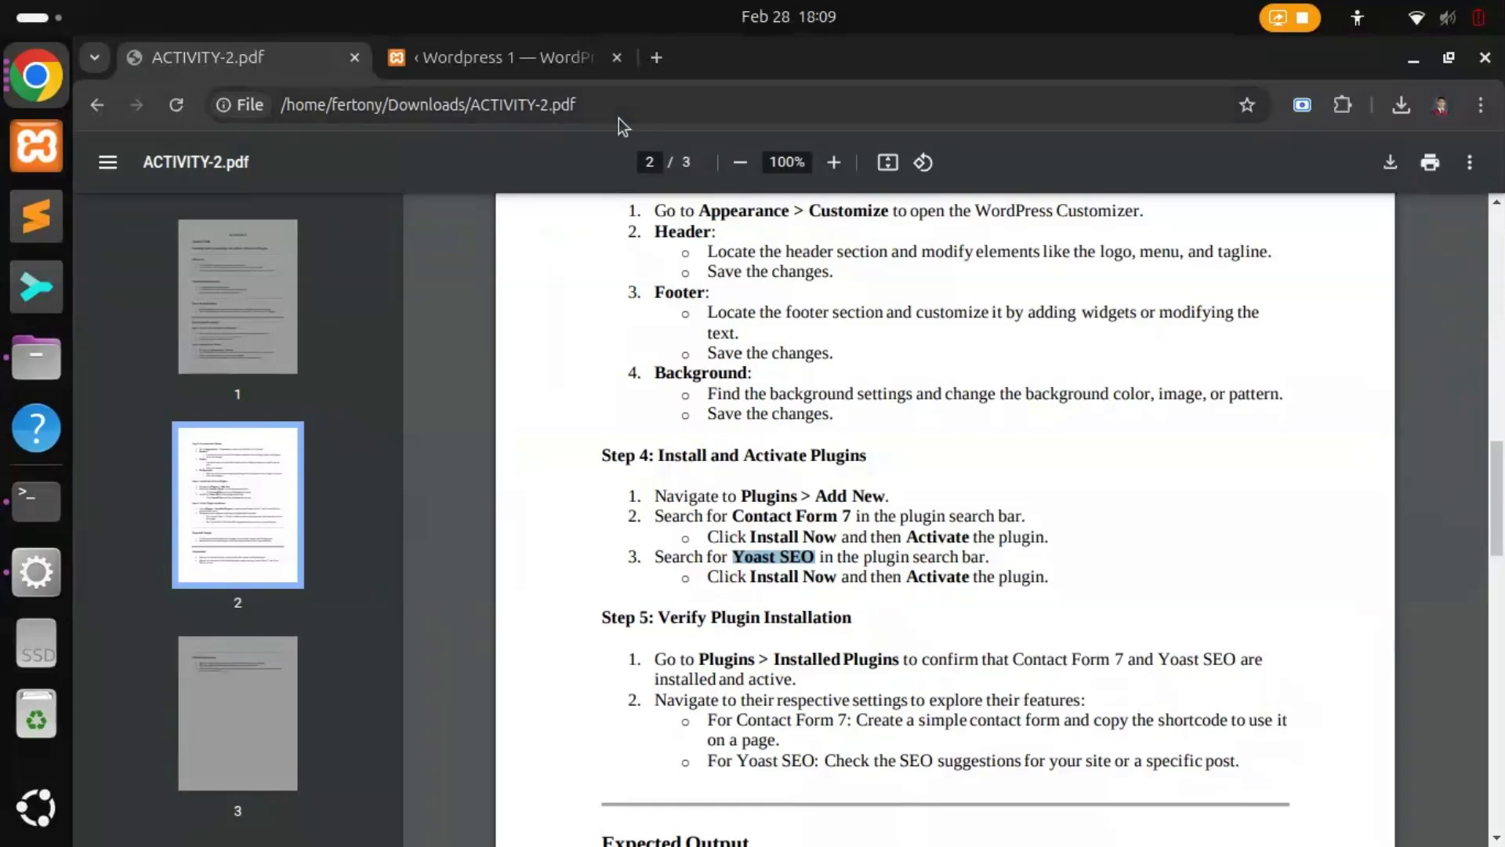
{"action": "left_click", "coordinate": [492, 59]}
{"action": "scroll", "coordinate": [801, 585], "scroll_direction": "up", "scroll_amount": 2}
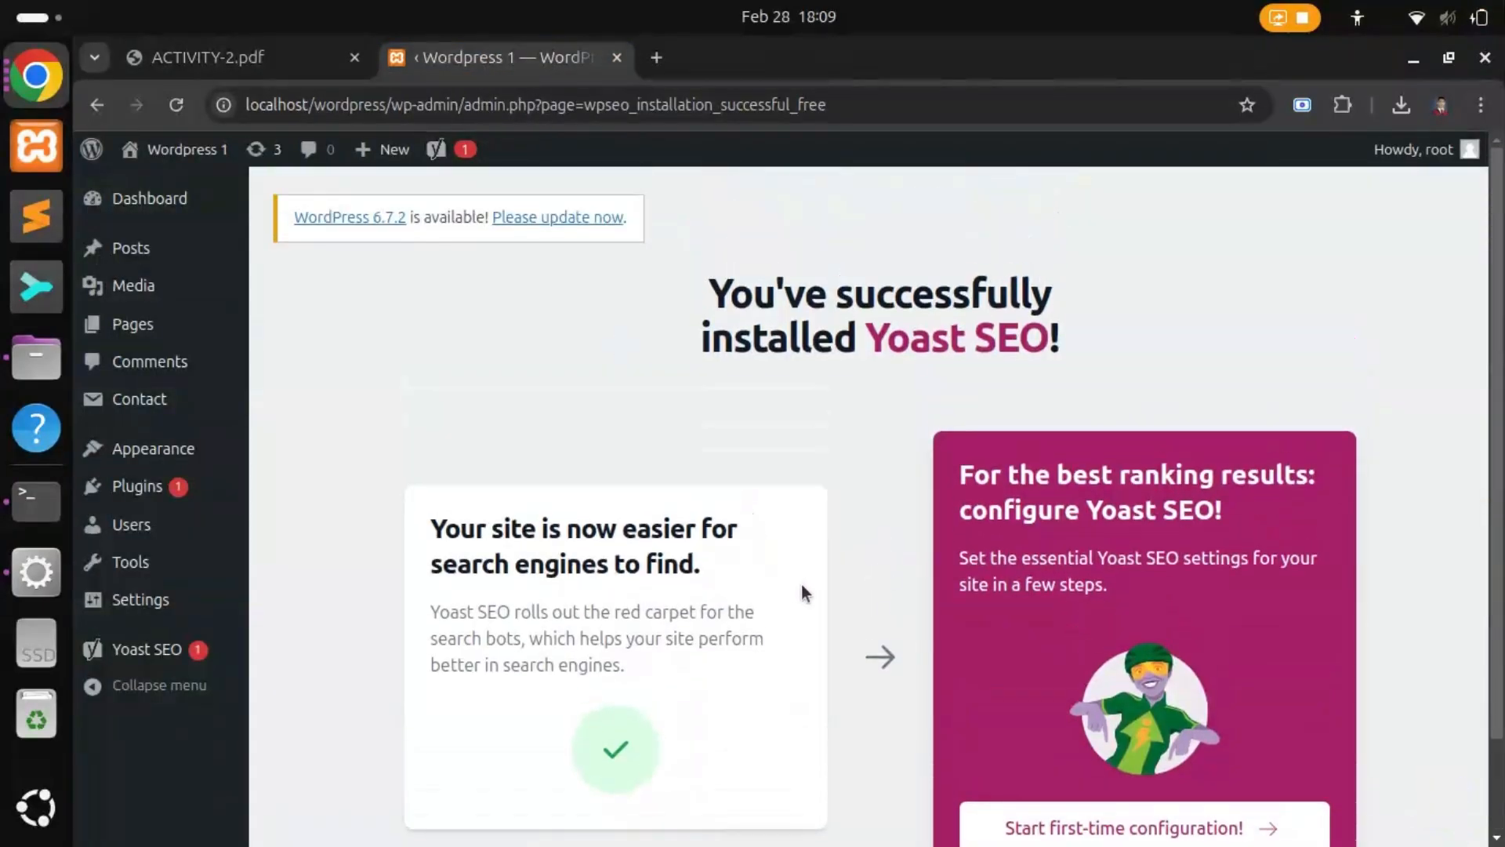
{"action": "scroll", "coordinate": [804, 576], "scroll_direction": "down", "scroll_amount": 1}
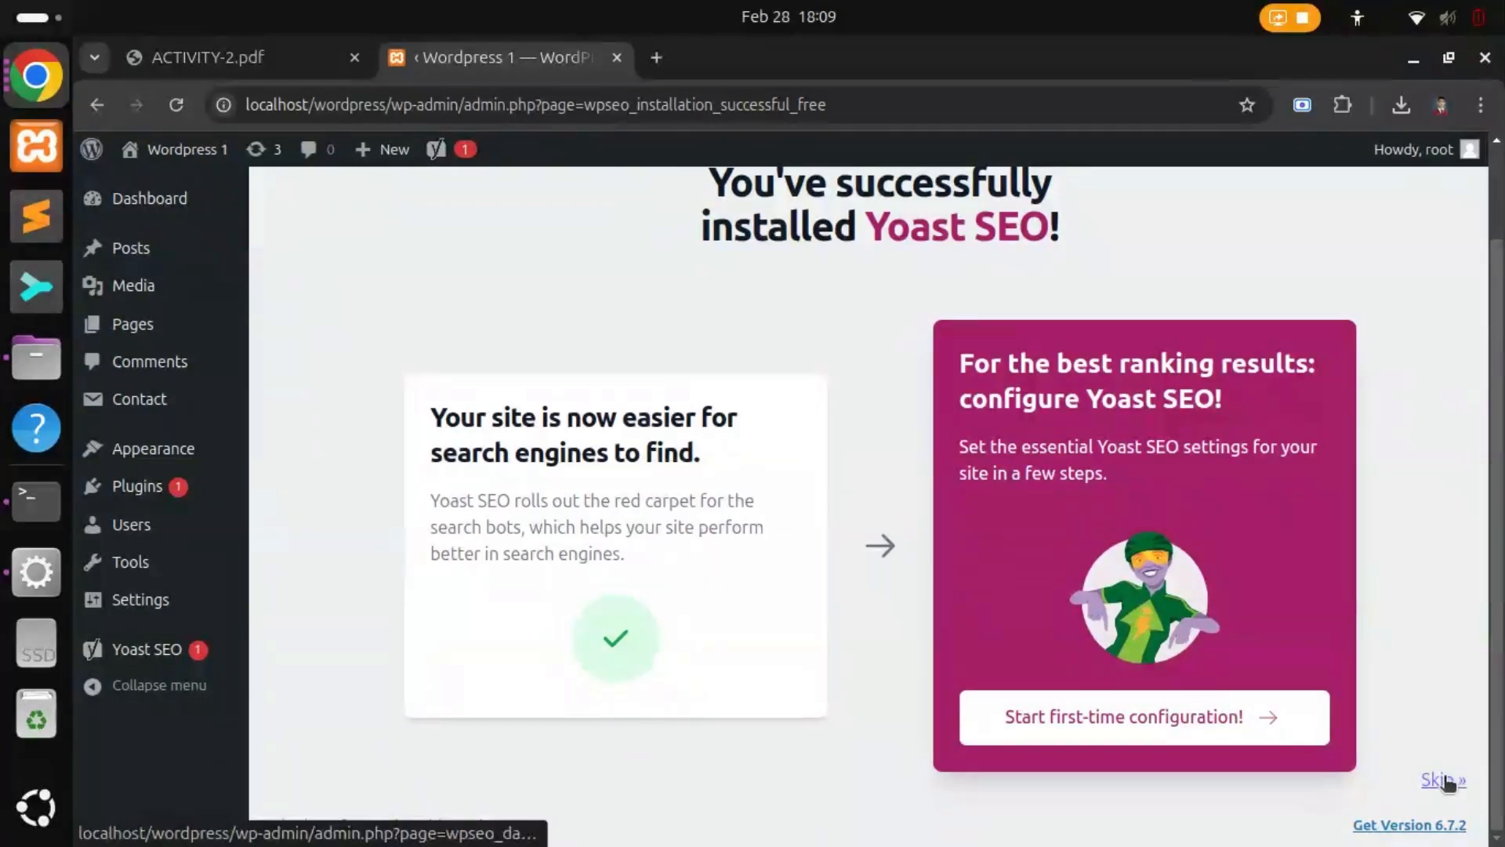
{"action": "mouse_move", "coordinate": [144, 488]}
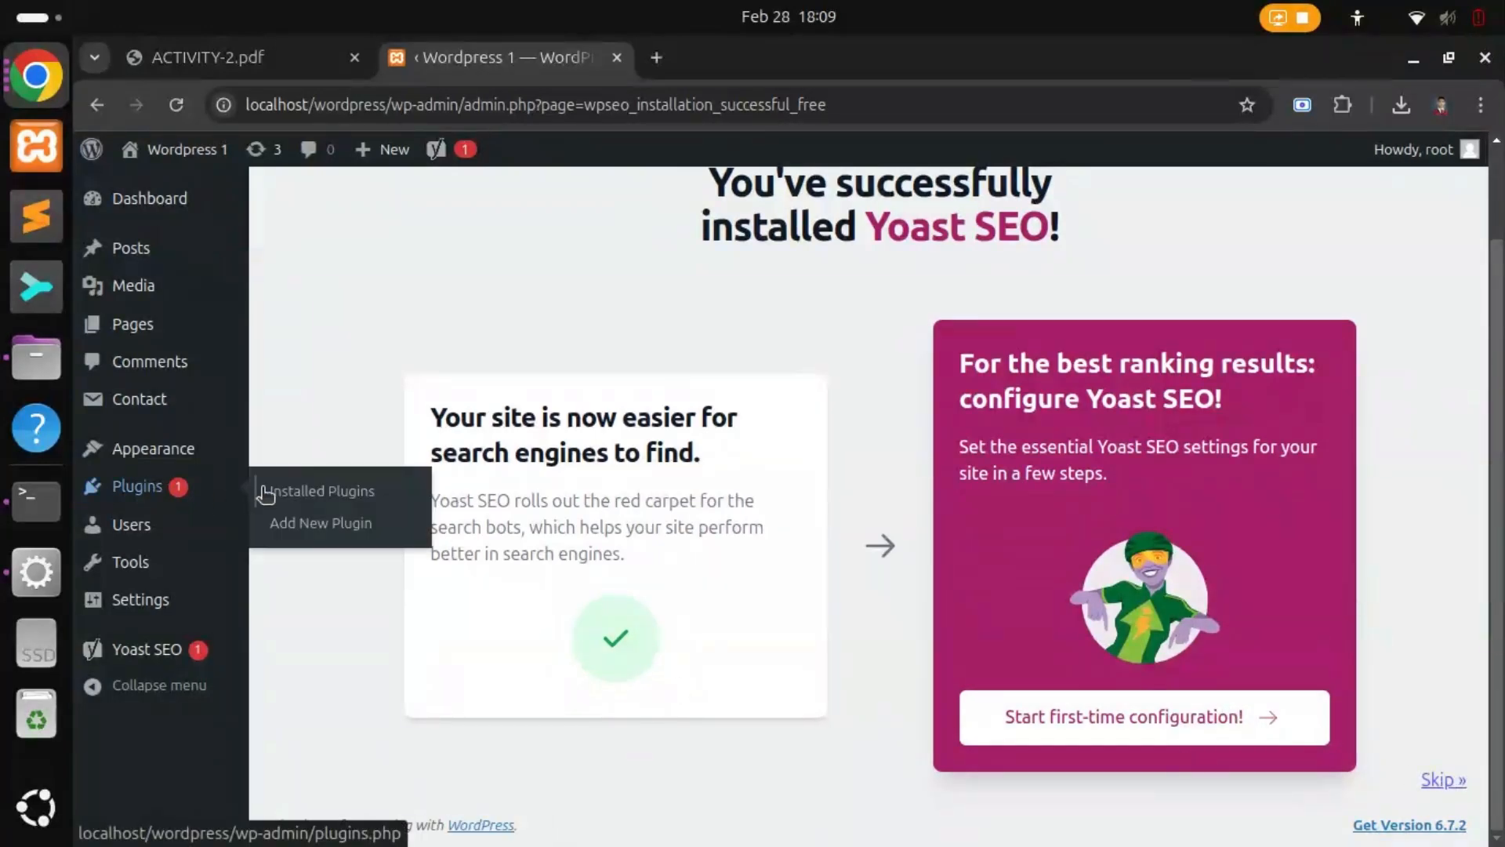
{"action": "left_click", "coordinate": [329, 502]}
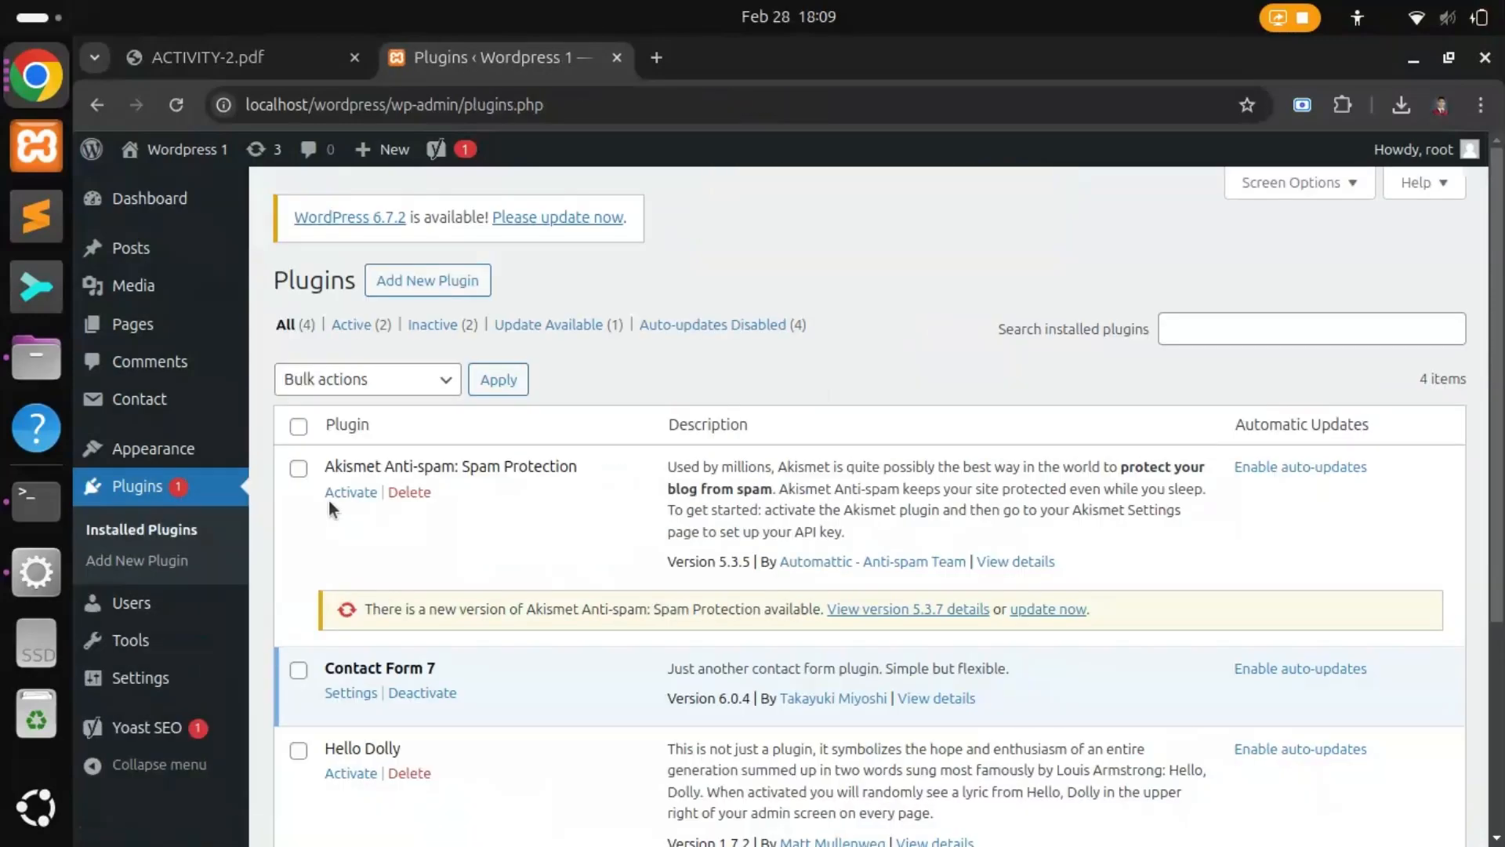
{"action": "scroll", "coordinate": [328, 500], "scroll_direction": "down", "scroll_amount": 4}
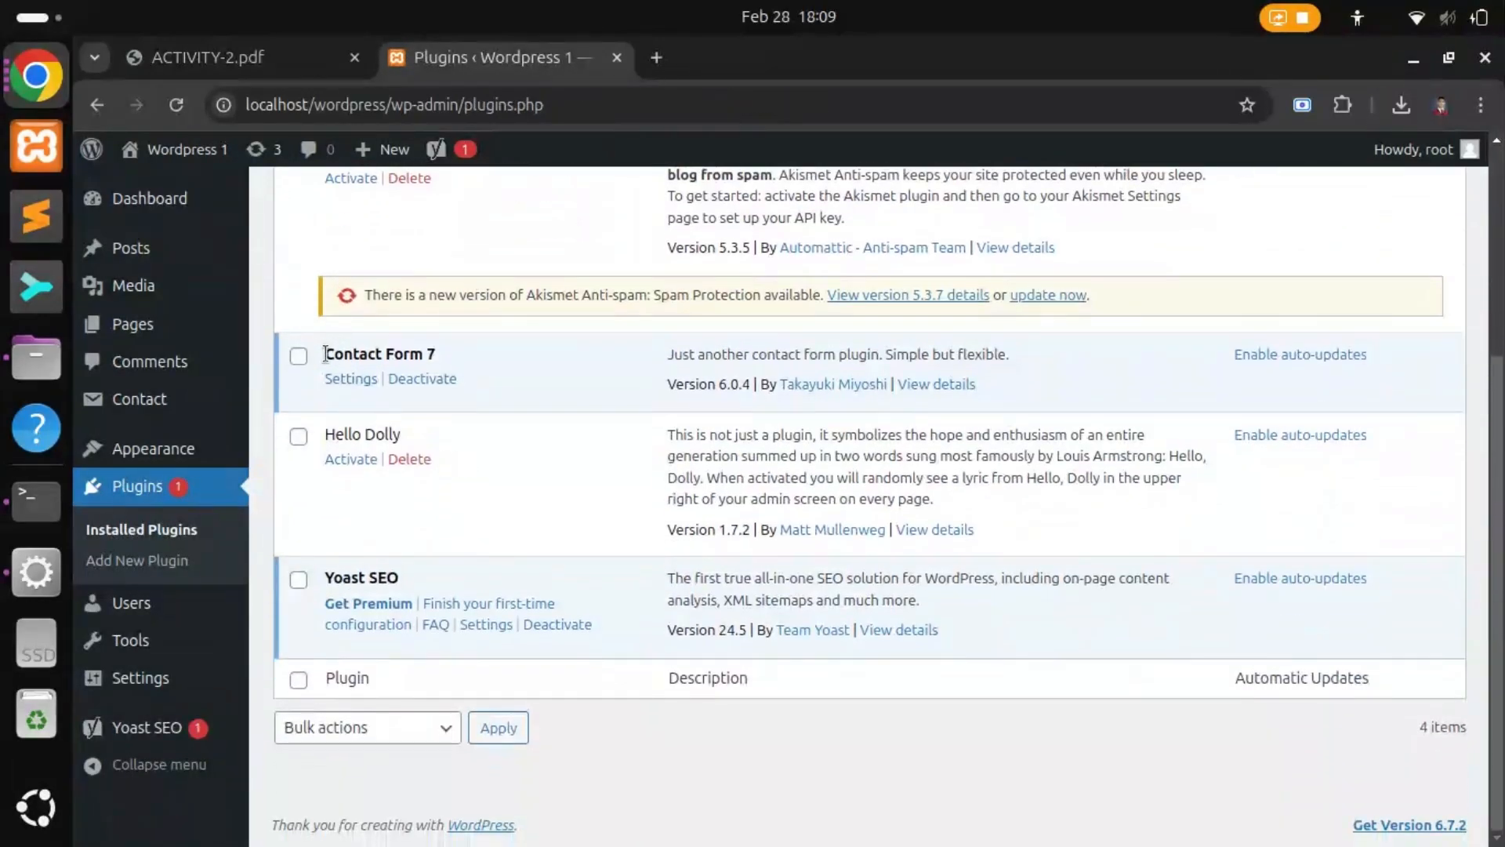
{"action": "left_click_drag", "start_coordinate": [325, 353], "coordinate": [441, 354]}
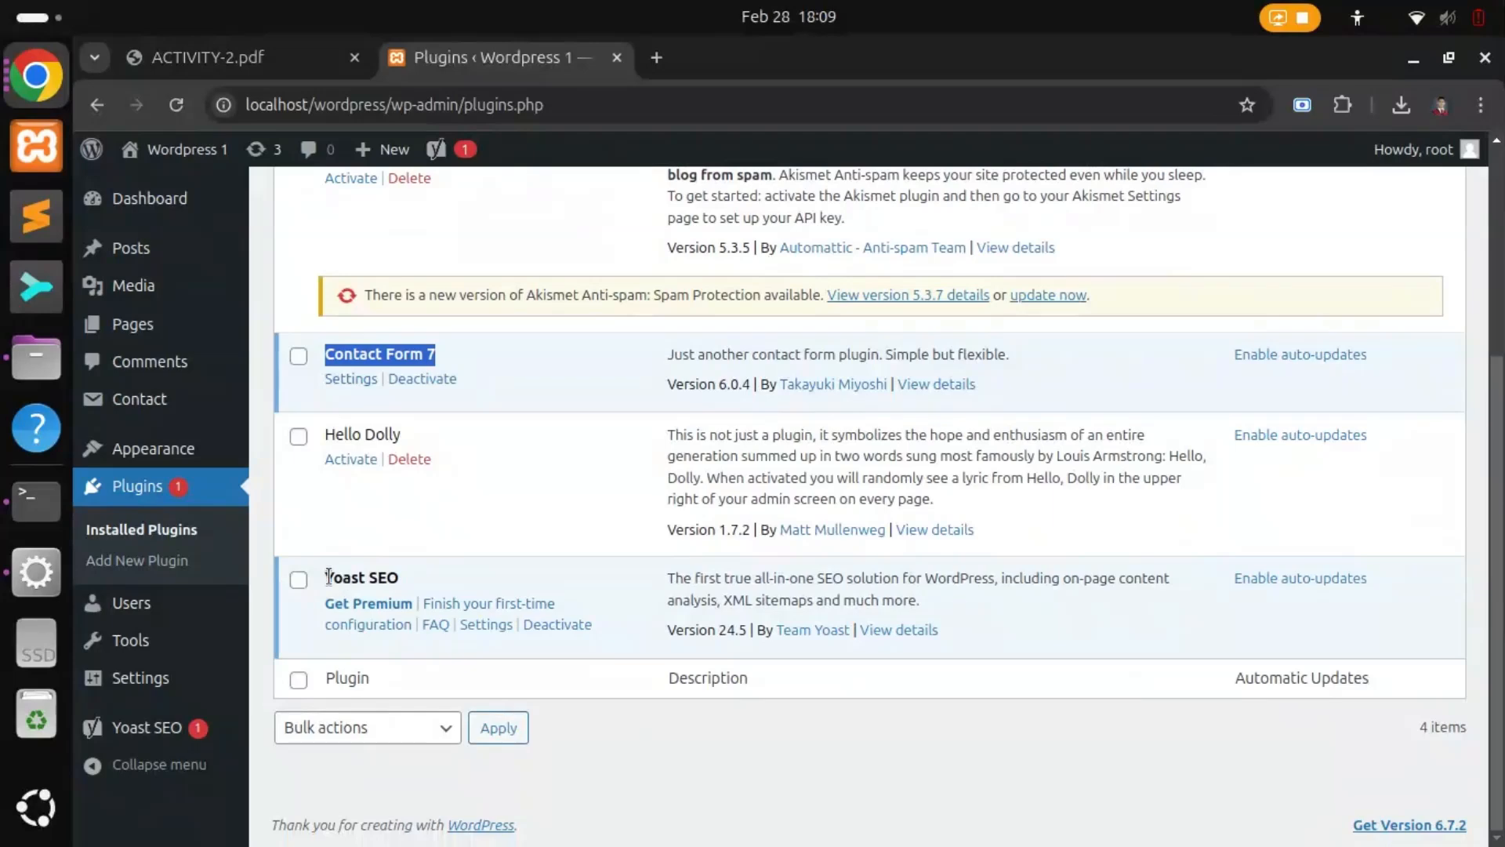
{"action": "left_click_drag", "start_coordinate": [325, 577], "coordinate": [409, 584]}
{"action": "left_click", "coordinate": [263, 65]}
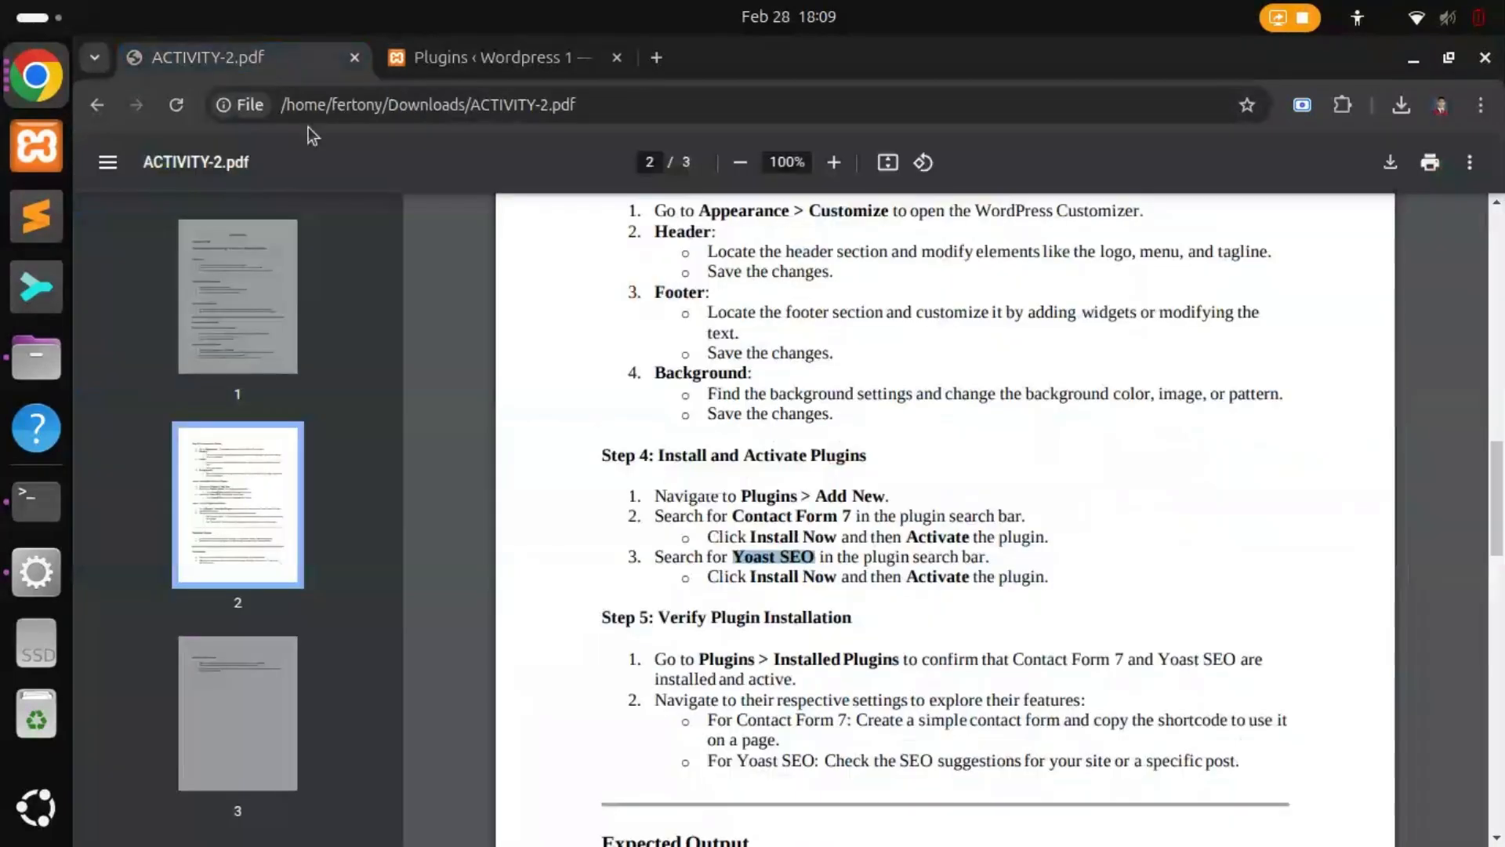
{"action": "left_click_drag", "start_coordinate": [661, 618], "coordinate": [855, 618]}
{"action": "left_click_drag", "start_coordinate": [653, 662], "coordinate": [893, 665]}
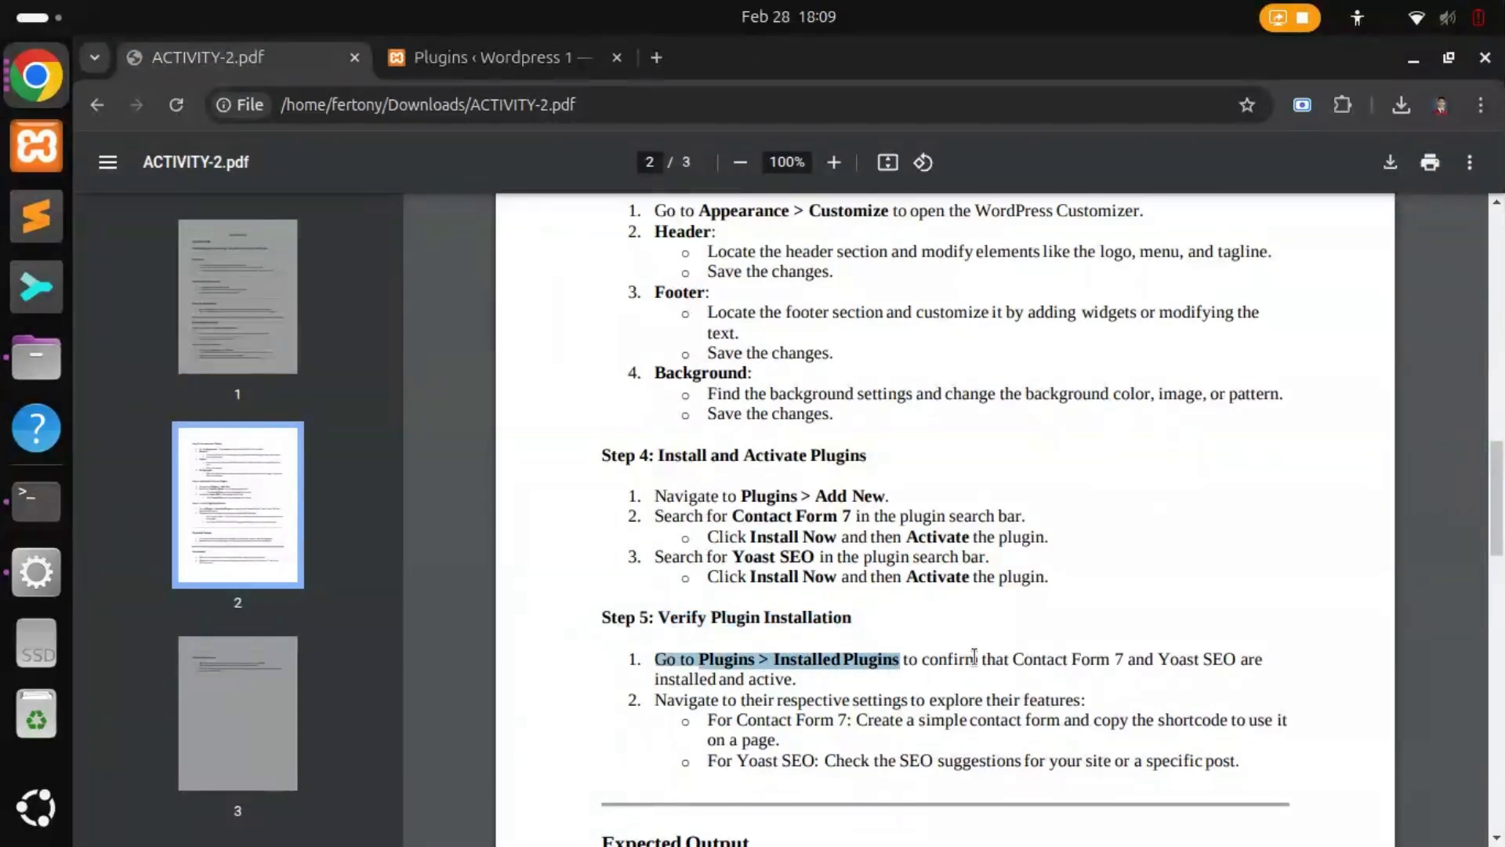
{"action": "left_click", "coordinate": [914, 659]}
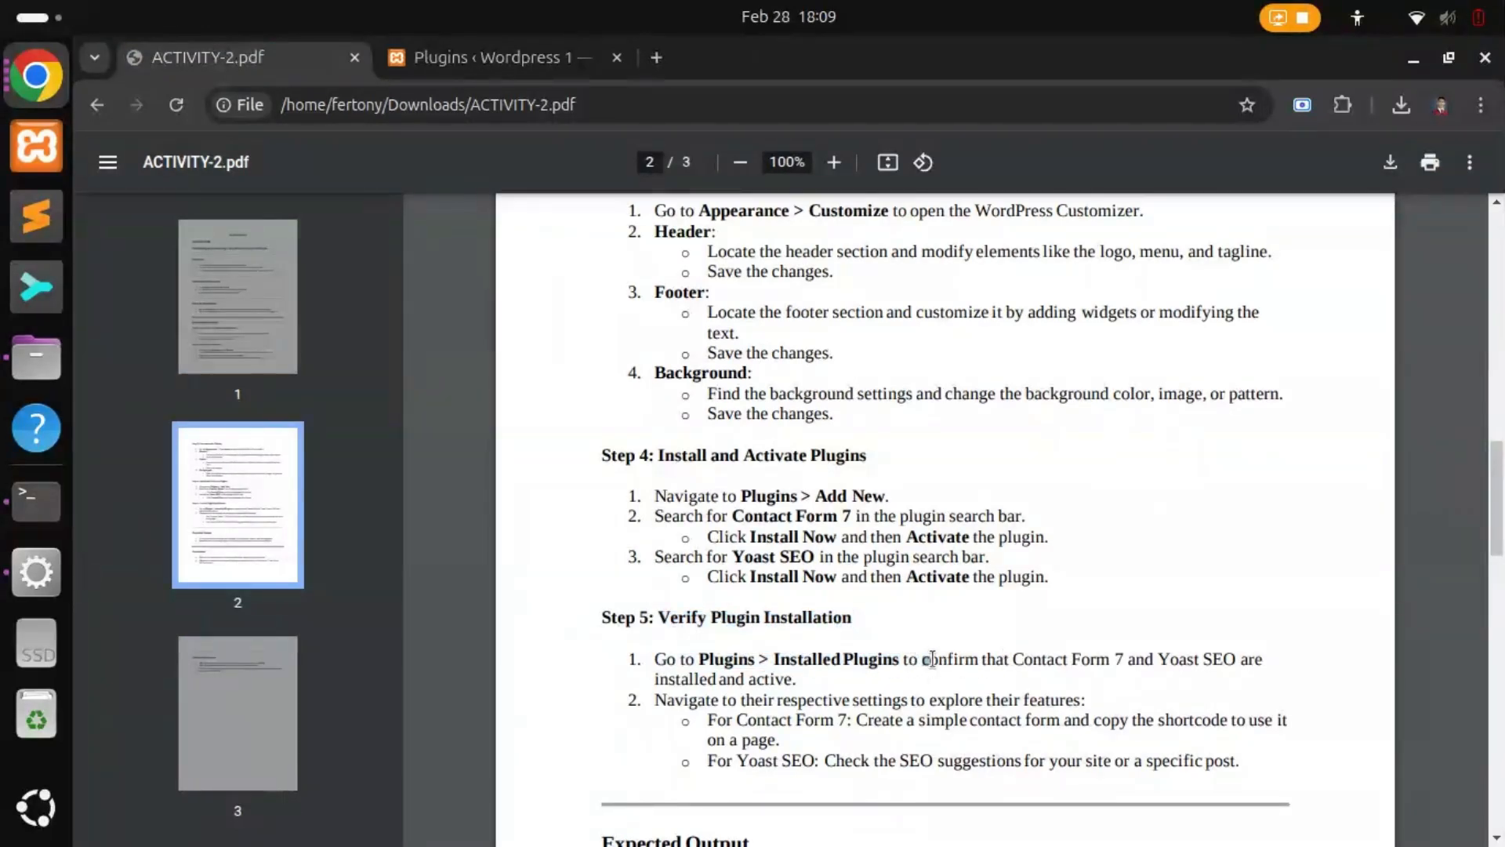
{"action": "left_click_drag", "start_coordinate": [932, 659], "coordinate": [796, 679]}
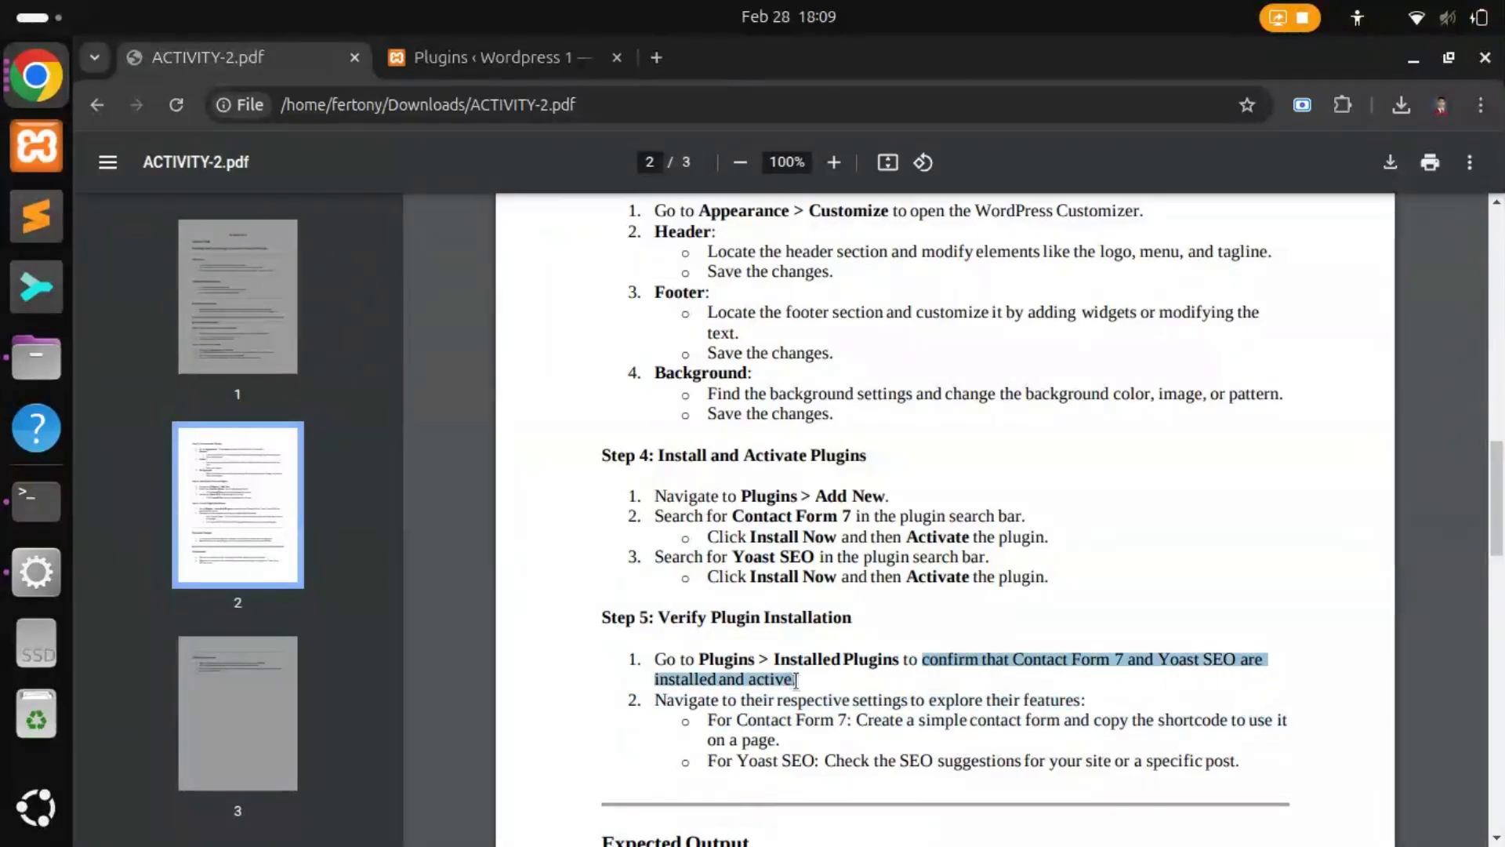
{"action": "left_click", "coordinate": [472, 60]}
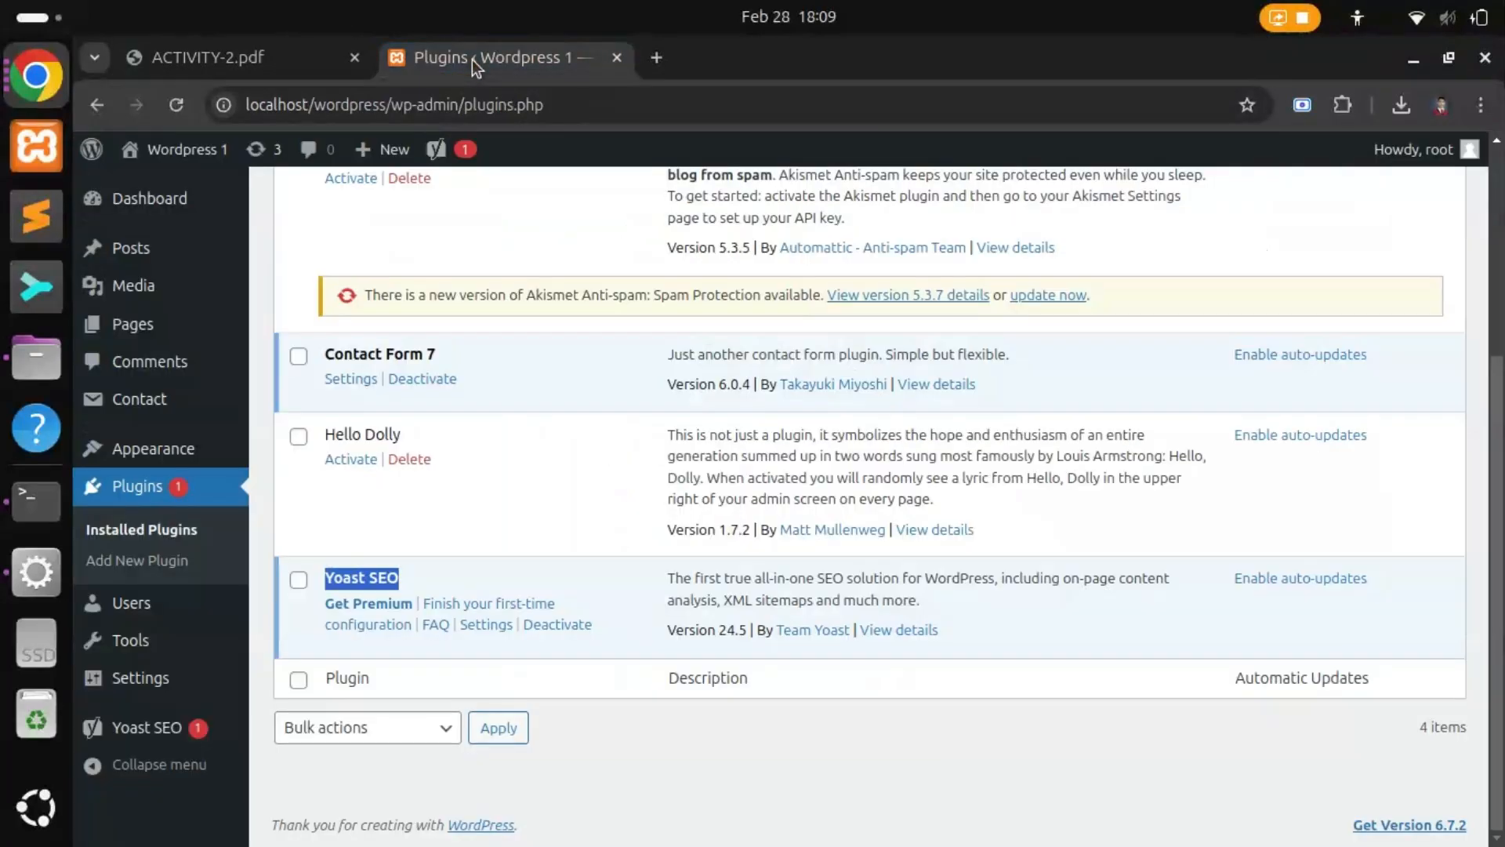
{"action": "left_click", "coordinate": [497, 378]}
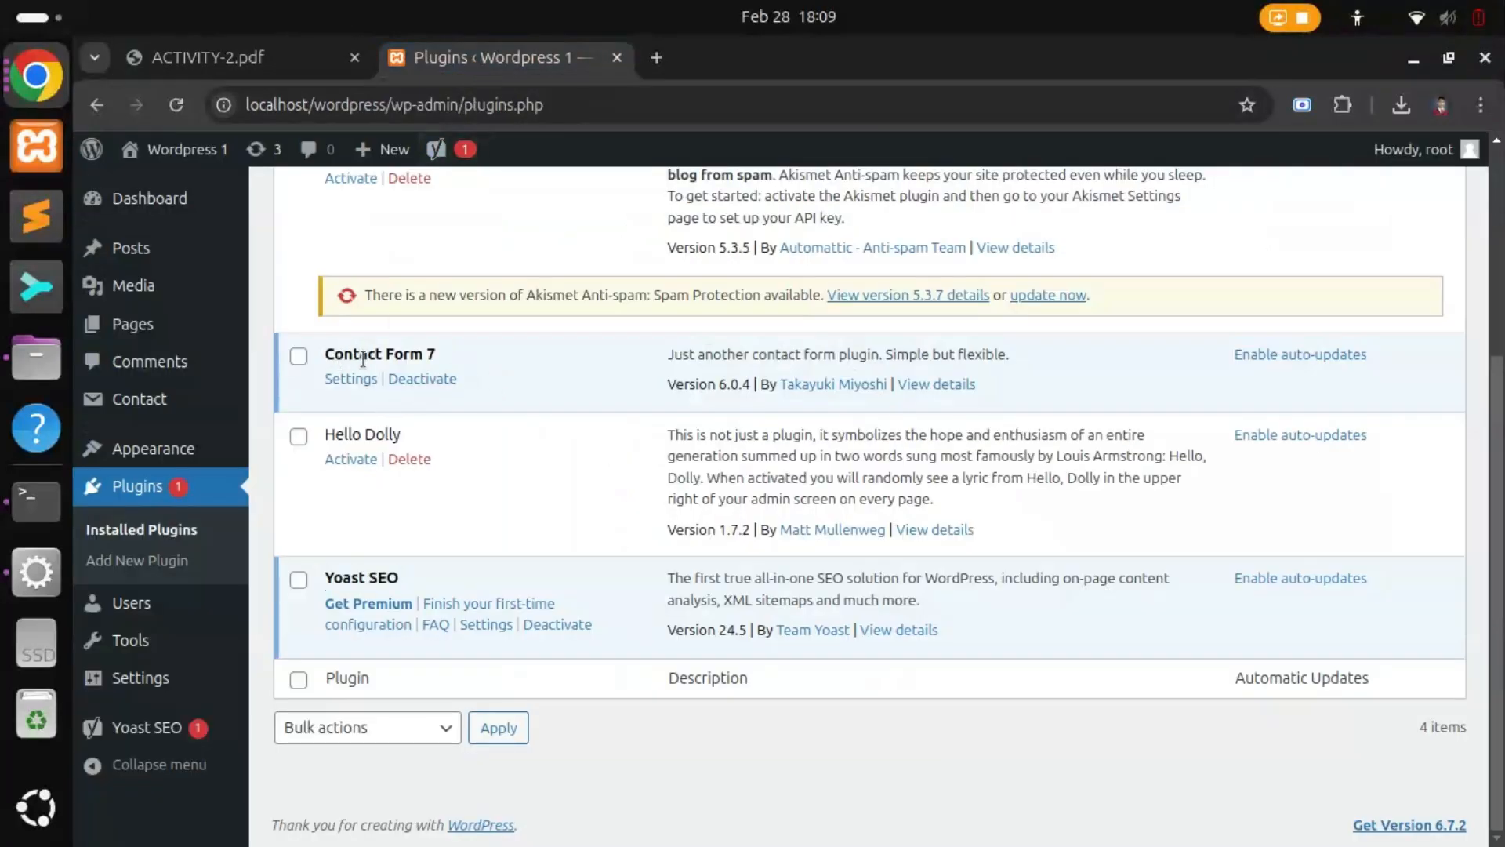
{"action": "left_click", "coordinate": [278, 59]}
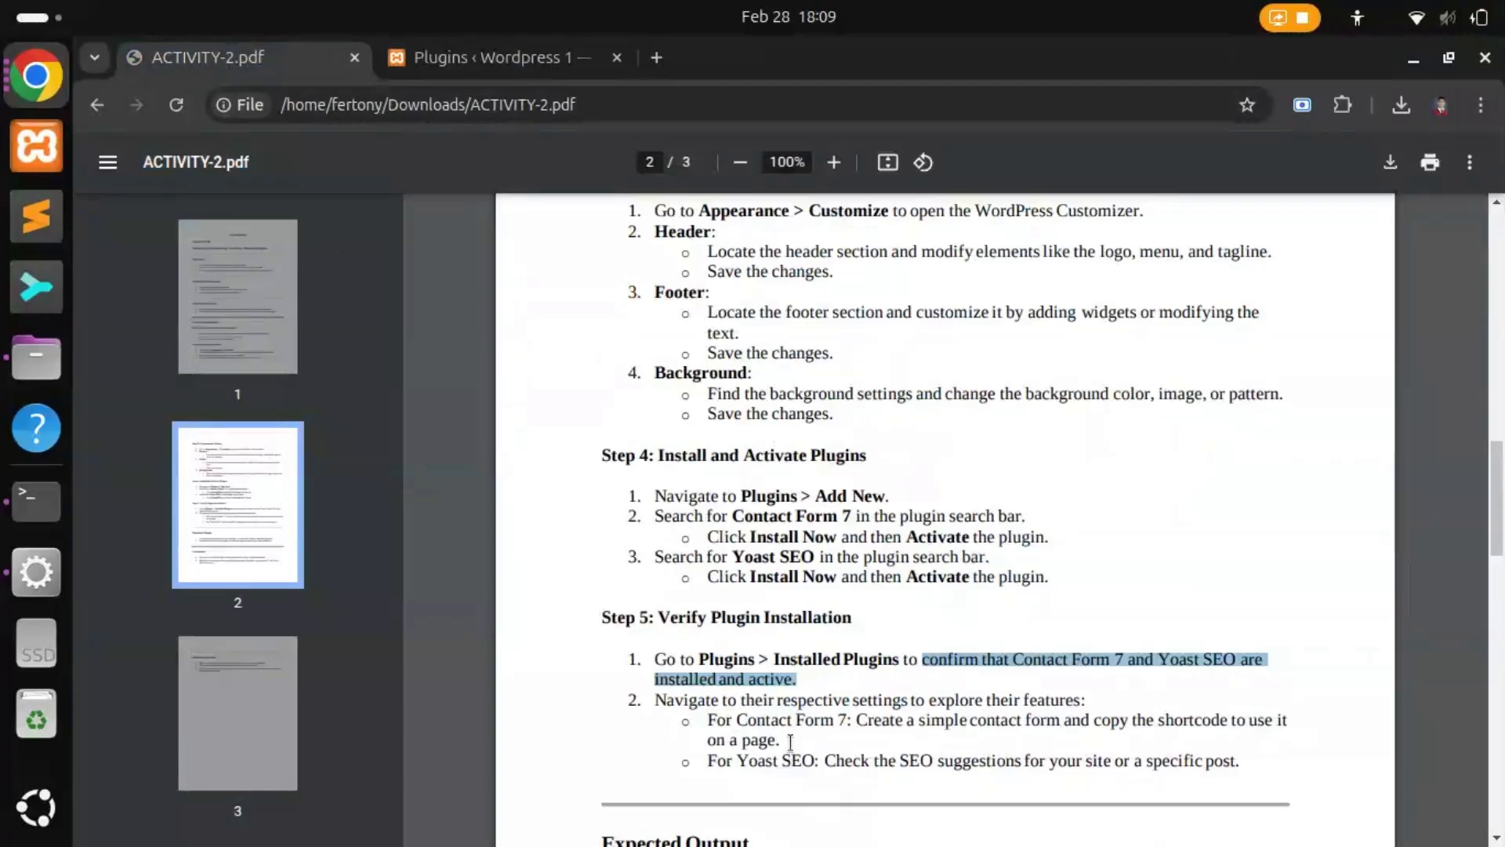
{"action": "scroll", "coordinate": [797, 725], "scroll_direction": "down", "scroll_amount": 3}
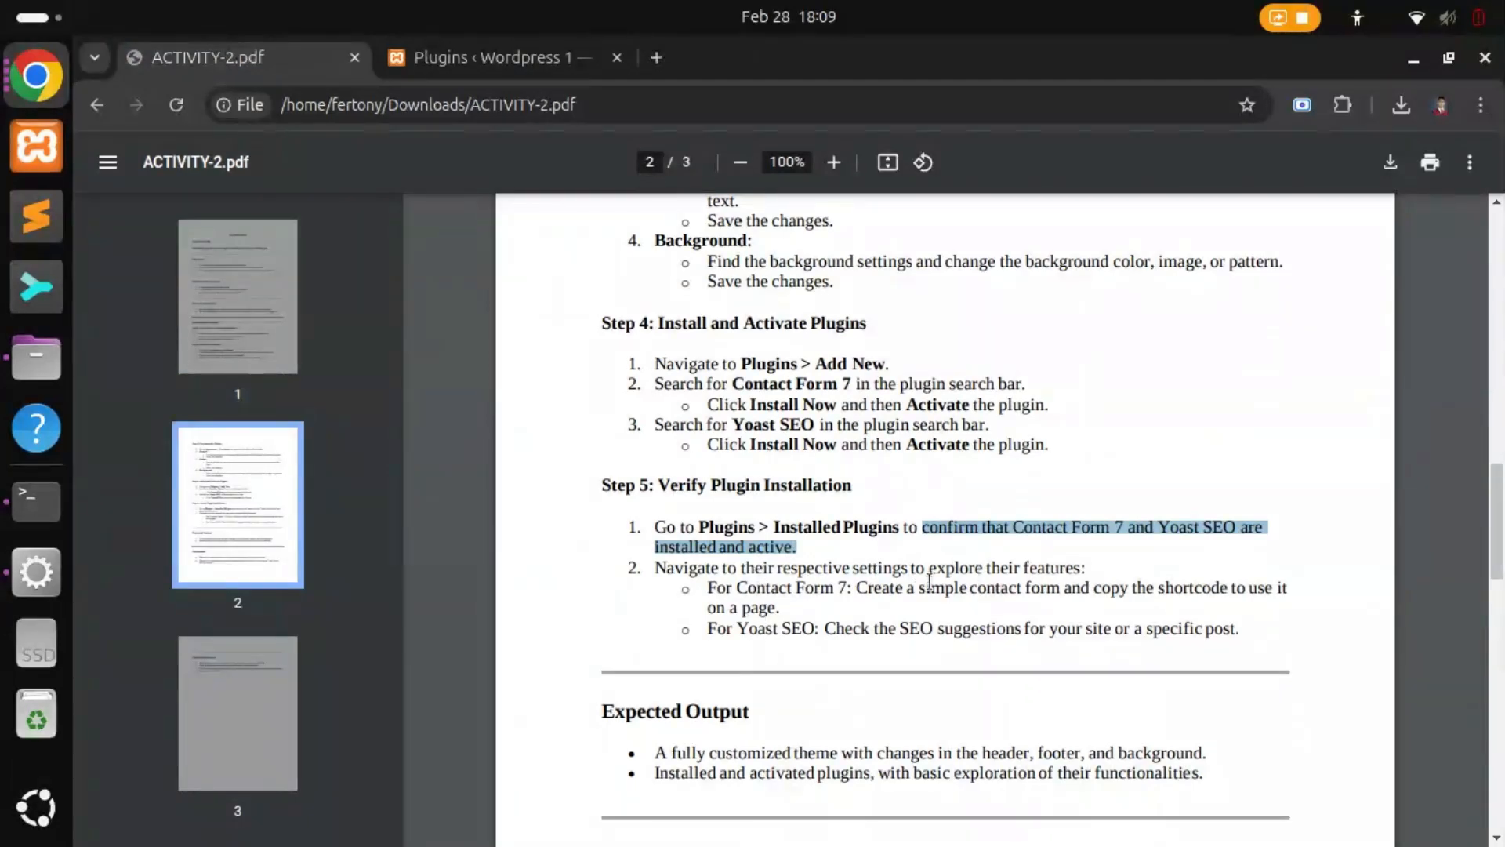
{"action": "left_click_drag", "start_coordinate": [709, 590], "coordinate": [842, 590]}
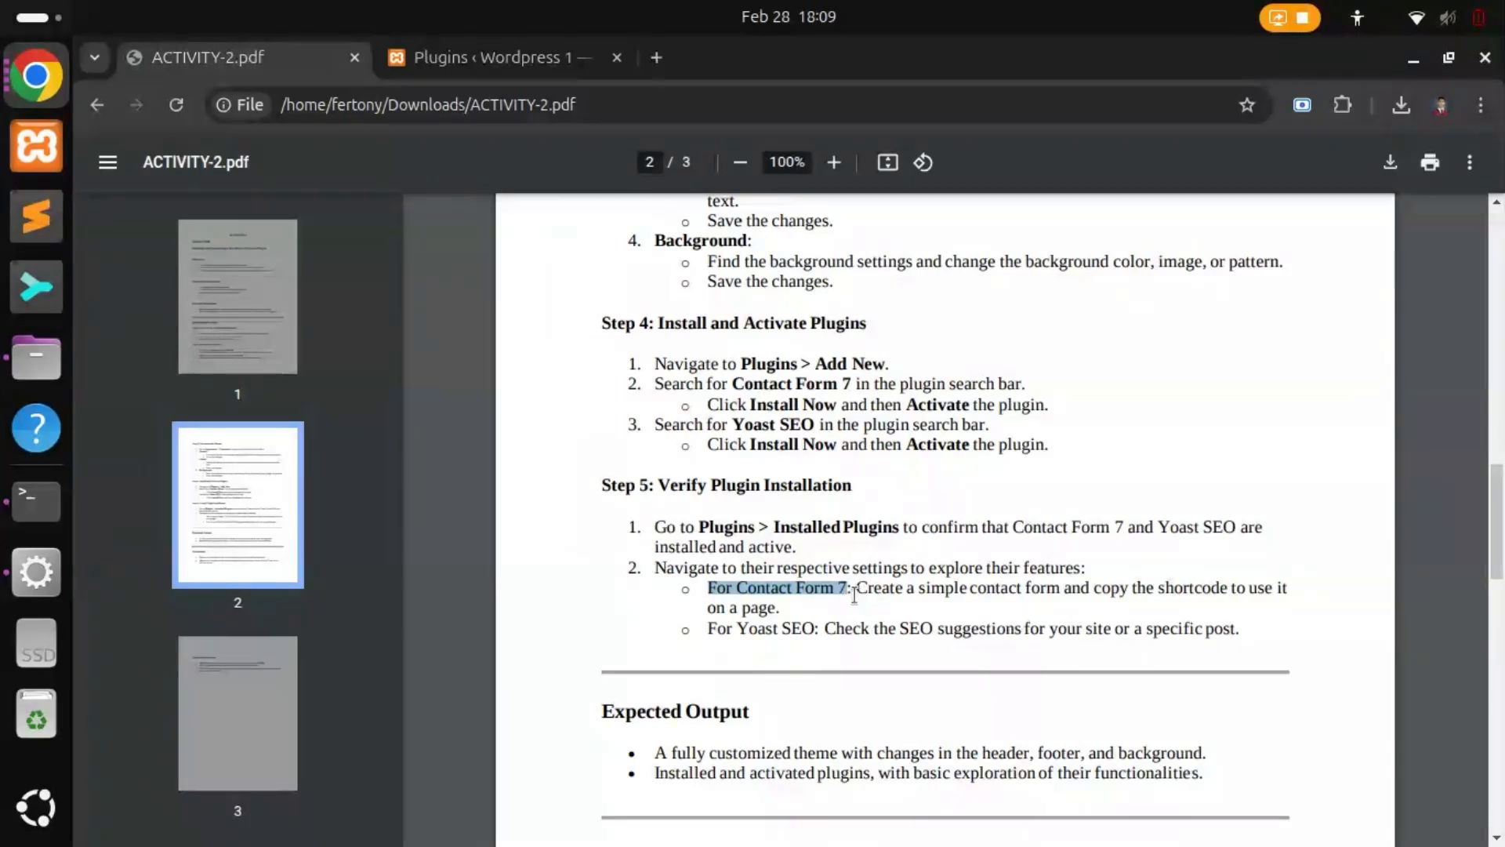
{"action": "left_click", "coordinate": [858, 596]}
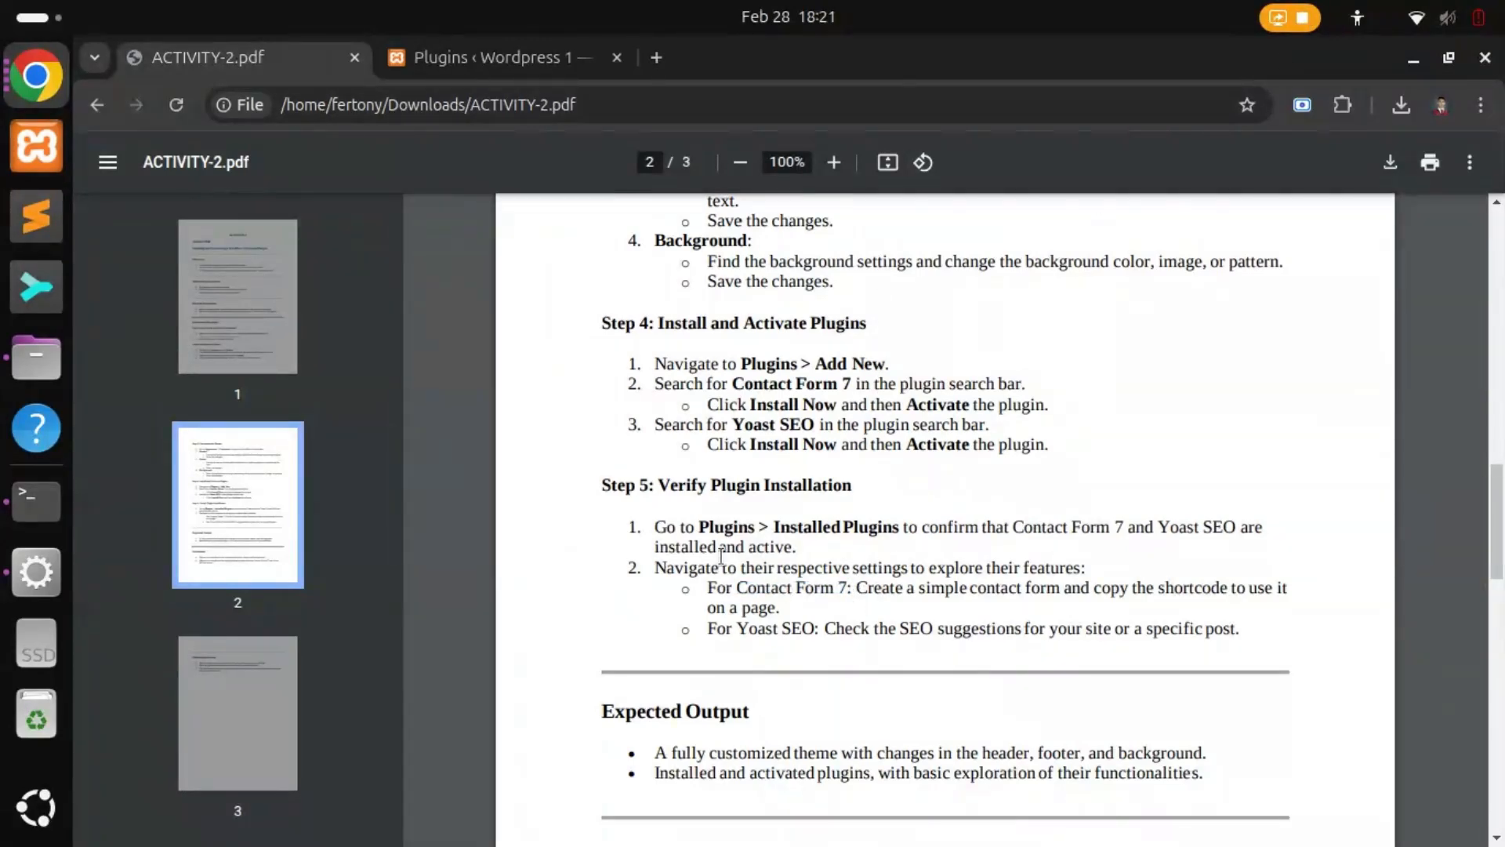
{"action": "left_click_drag", "start_coordinate": [651, 567], "coordinate": [1075, 564]}
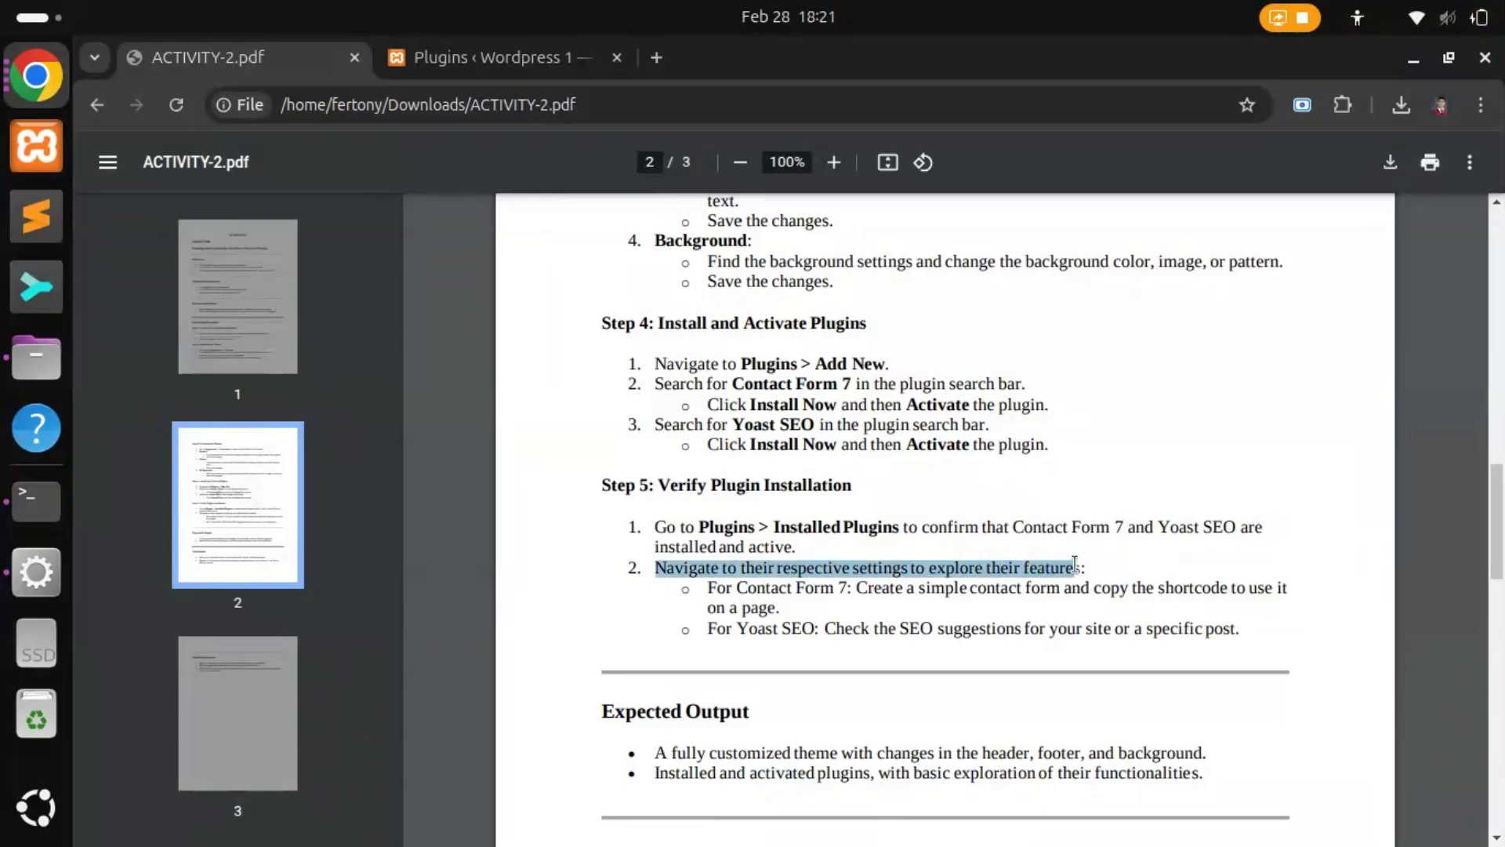
{"action": "left_click", "coordinate": [875, 610]}
{"action": "left_click_drag", "start_coordinate": [707, 585], "coordinate": [1067, 592]}
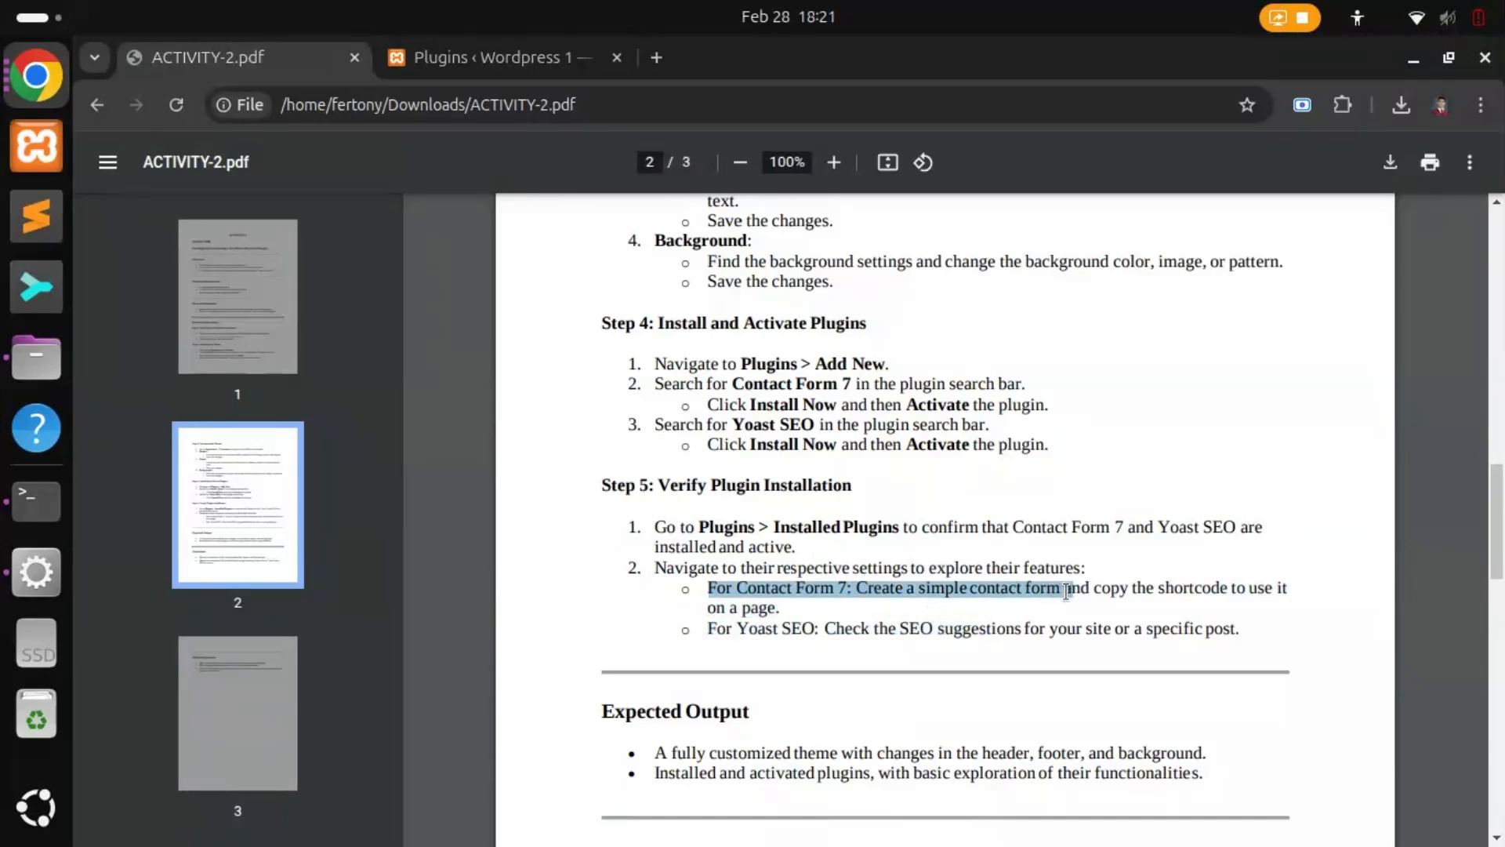
{"action": "left_click", "coordinate": [1056, 616]}
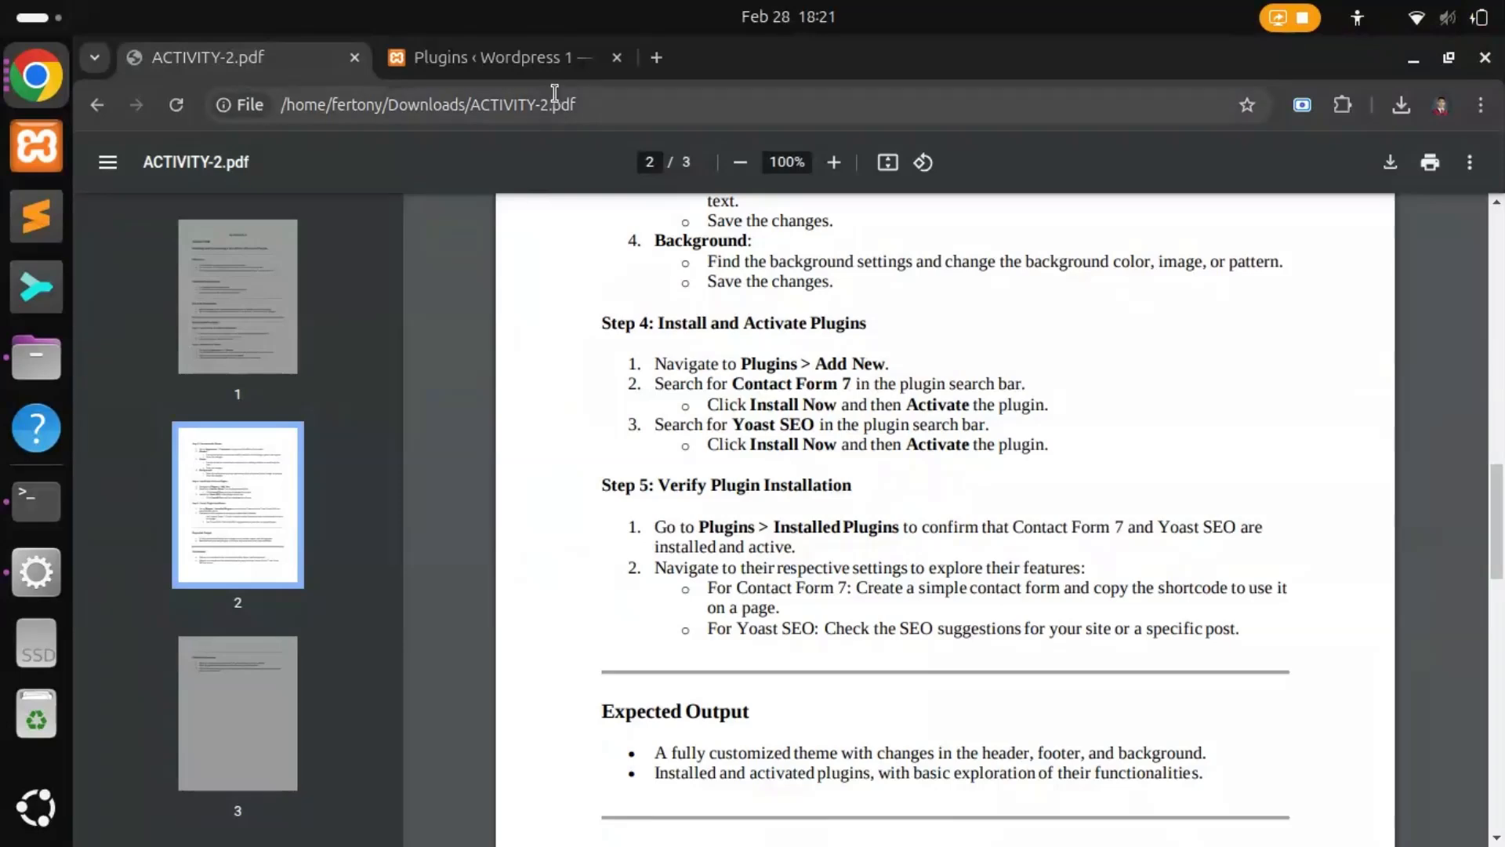
{"action": "left_click", "coordinate": [510, 59]}
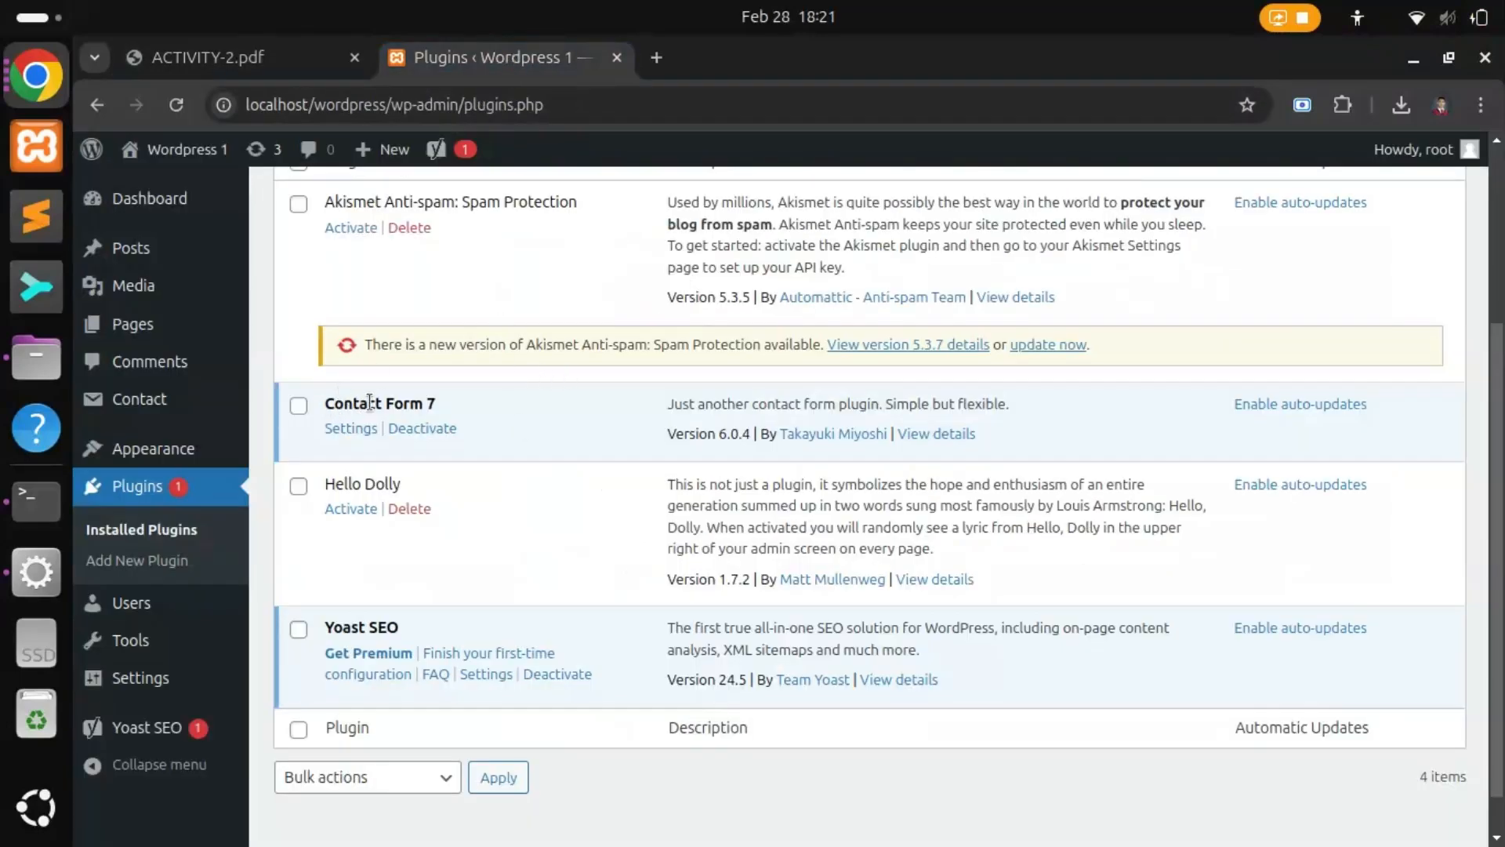
Step: Start a new Contact Form 7 form via Contact > Add New and review its default template
{"action": "mouse_move", "coordinate": [147, 418]}
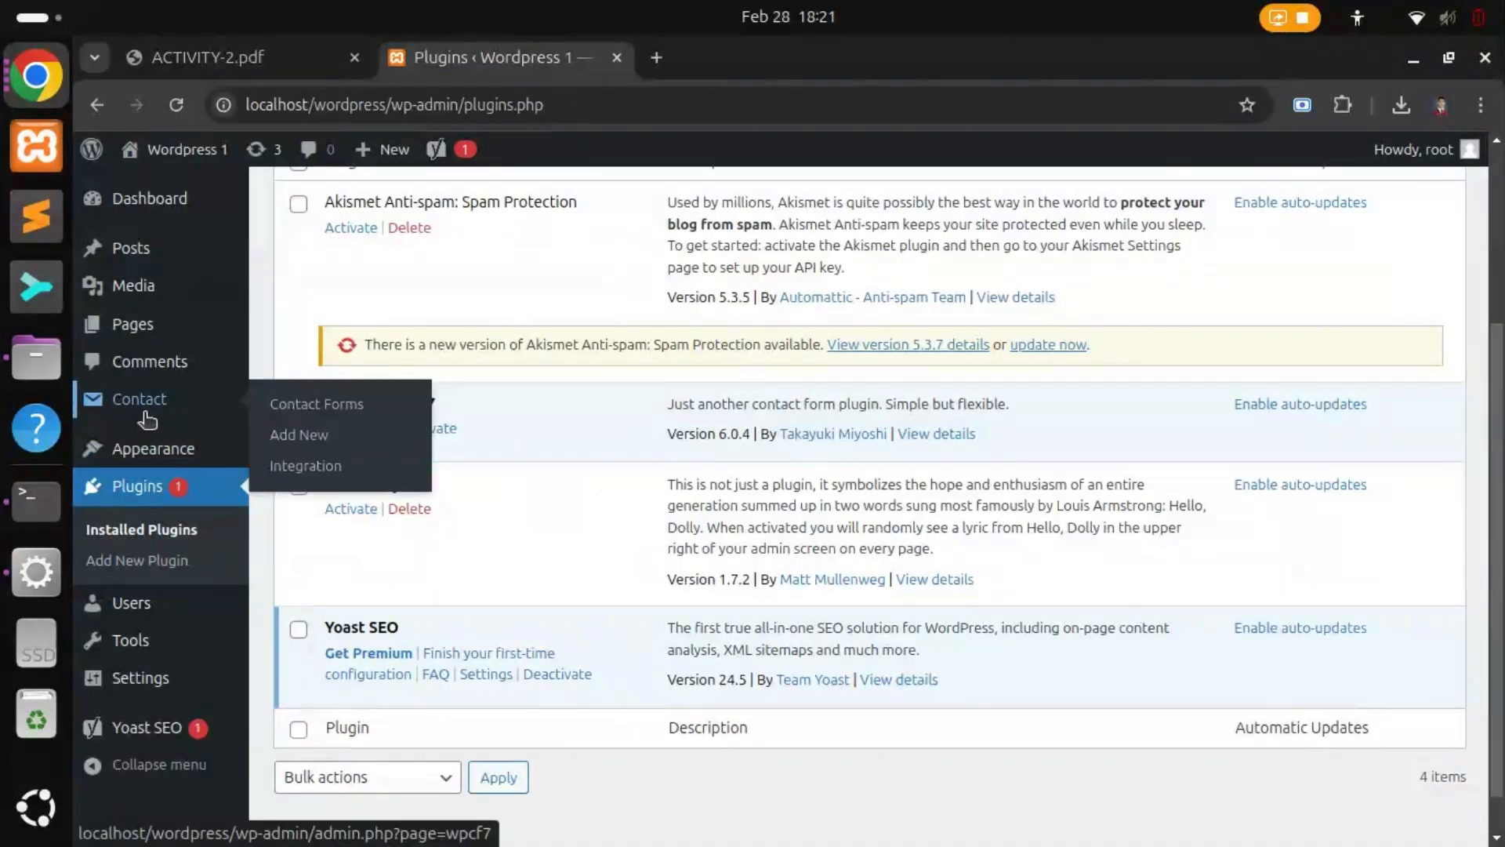
{"action": "left_click", "coordinate": [299, 437]}
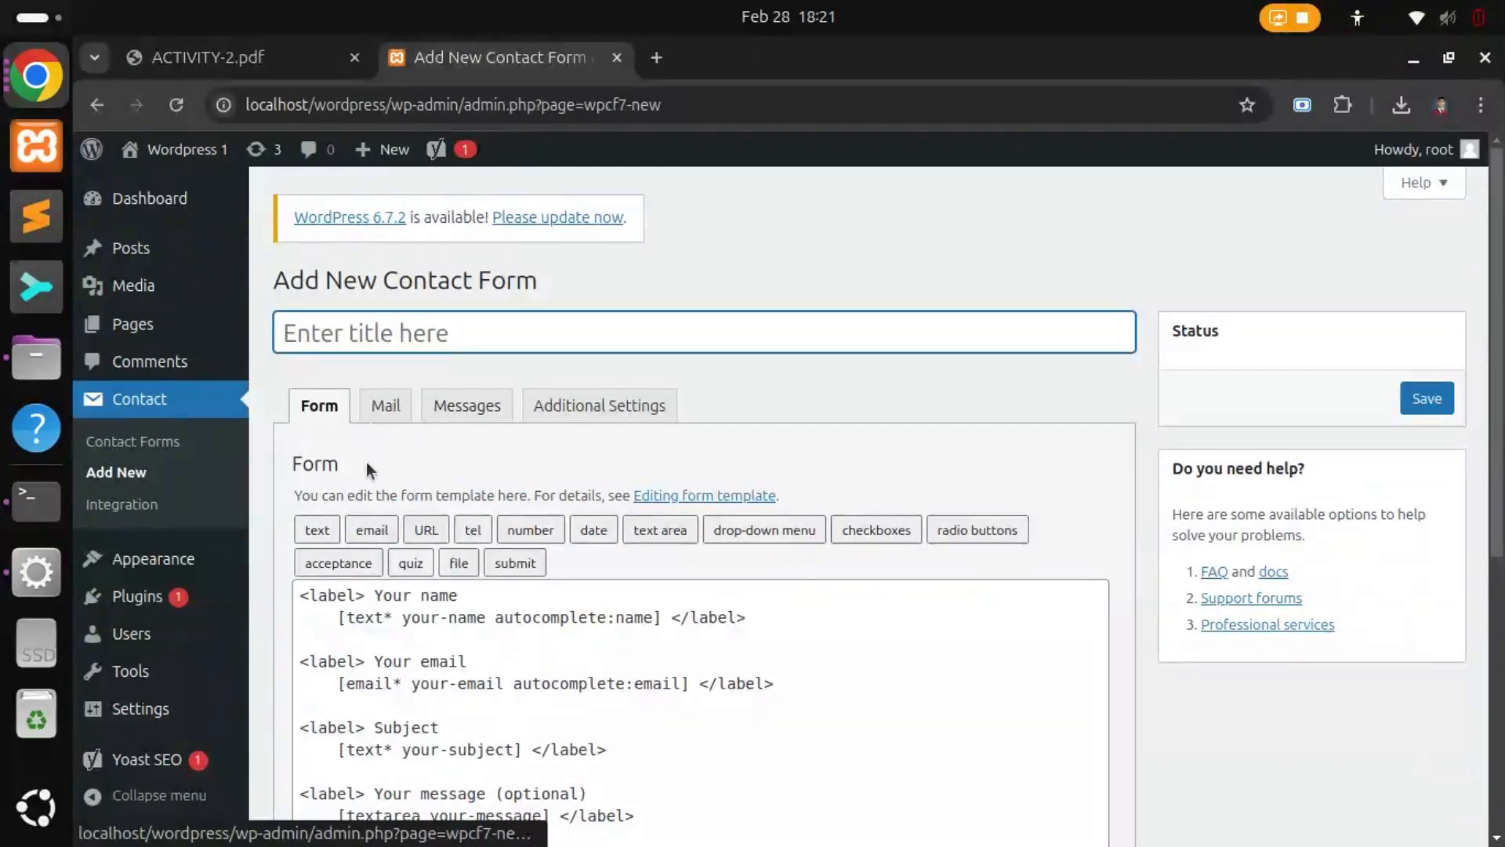
{"action": "scroll", "coordinate": [426, 509], "scroll_direction": "down", "scroll_amount": 1}
{"action": "scroll", "coordinate": [426, 510], "scroll_direction": "down", "scroll_amount": 1}
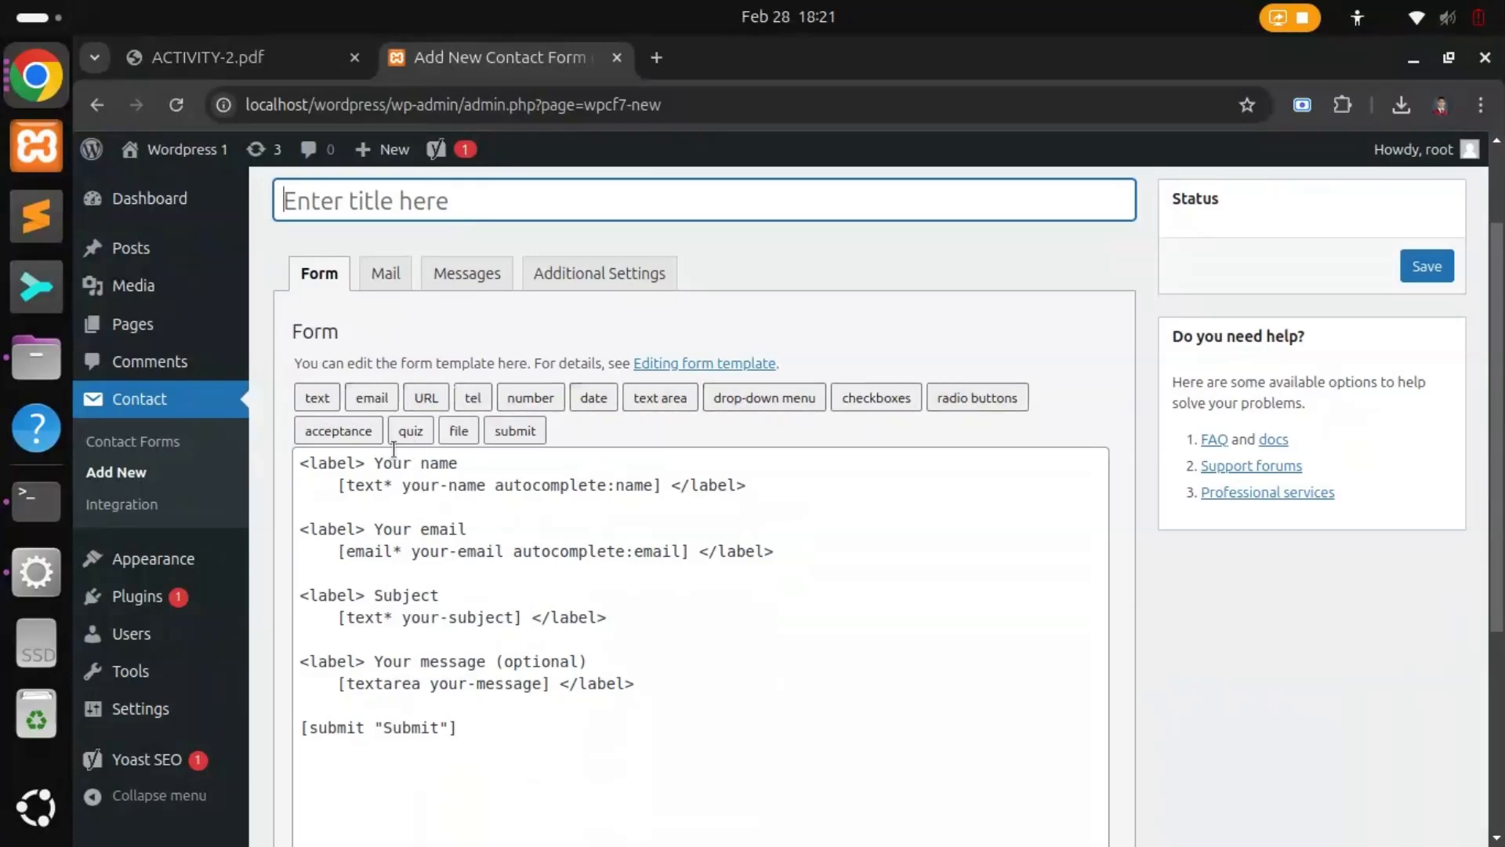
Step: Delete the entire default form template
{"action": "left_click", "coordinate": [356, 478]}
{"action": "left_click_drag", "start_coordinate": [306, 462], "coordinate": [507, 728]}
{"action": "key", "text": "BackSpace"}
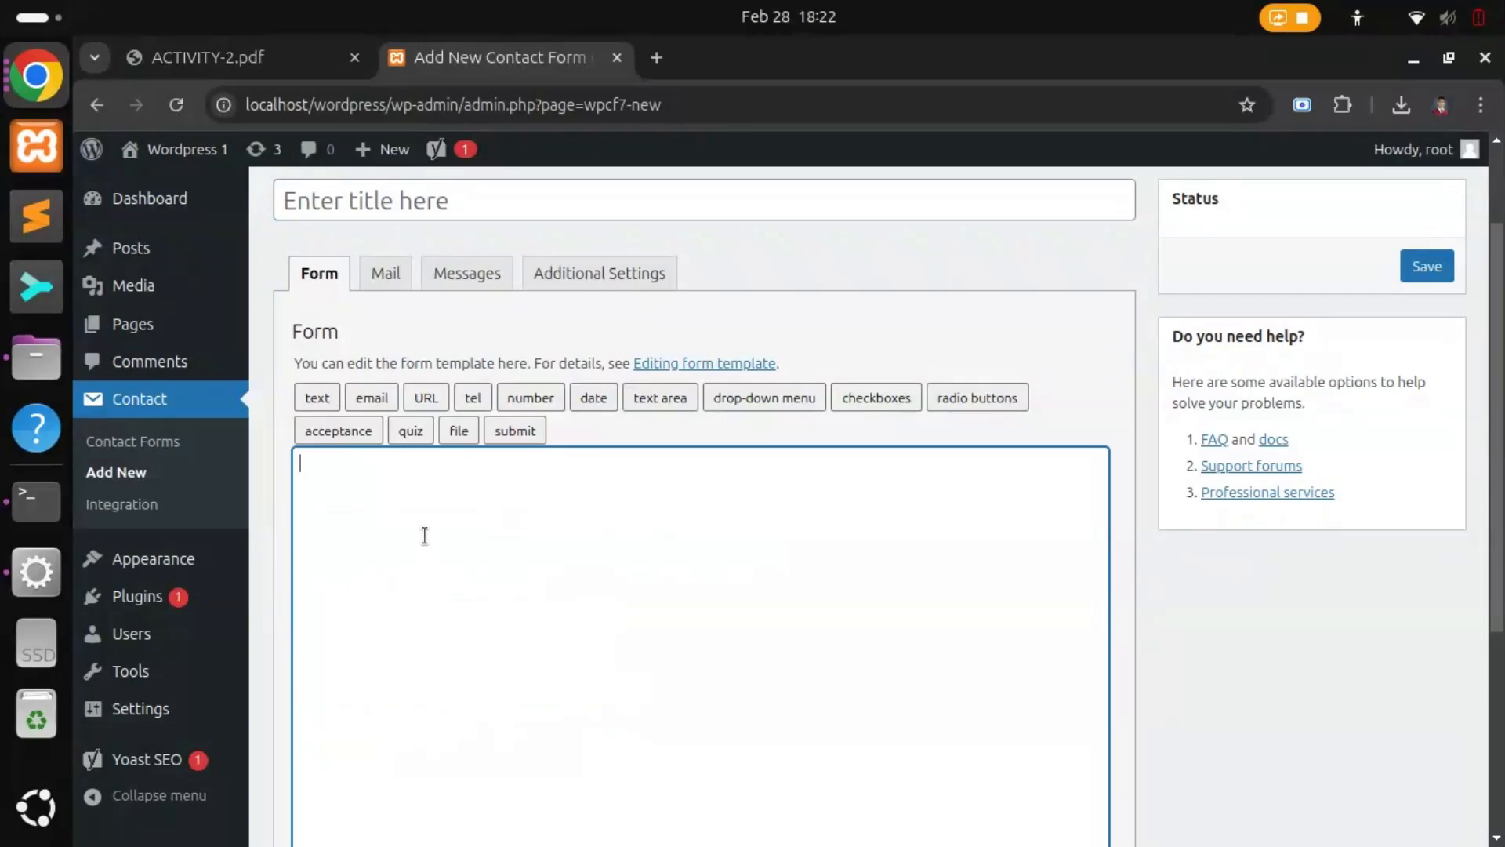
Step: Insert a single-line text field tag named 'Name' into the form
{"action": "left_click", "coordinate": [317, 402]}
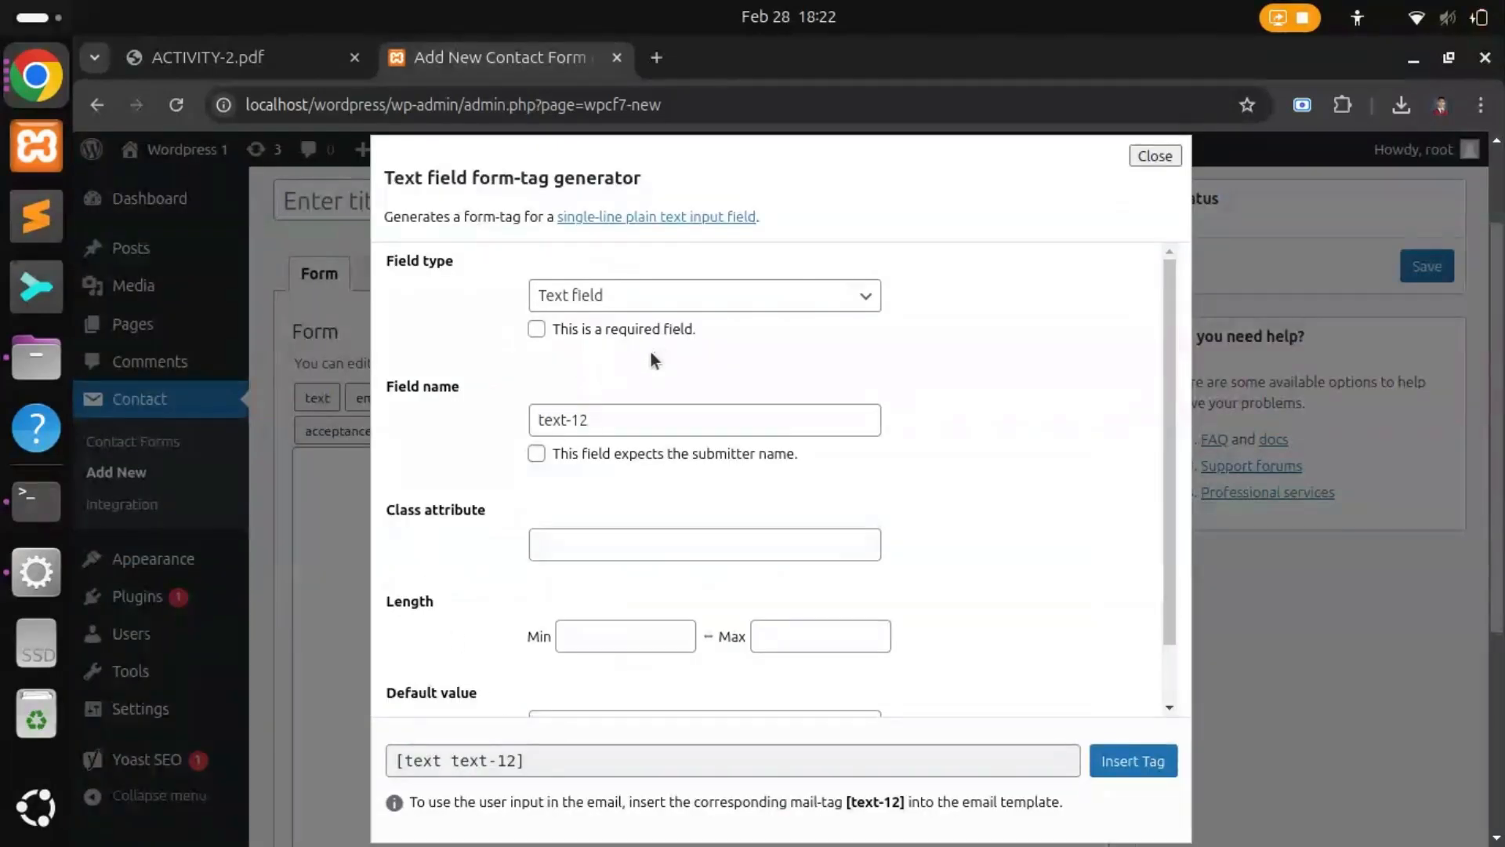
{"action": "scroll", "coordinate": [650, 354], "scroll_direction": "down", "scroll_amount": 2}
{"action": "scroll", "coordinate": [586, 571], "scroll_direction": "up", "scroll_amount": 1}
{"action": "triple_click", "coordinate": [611, 423]}
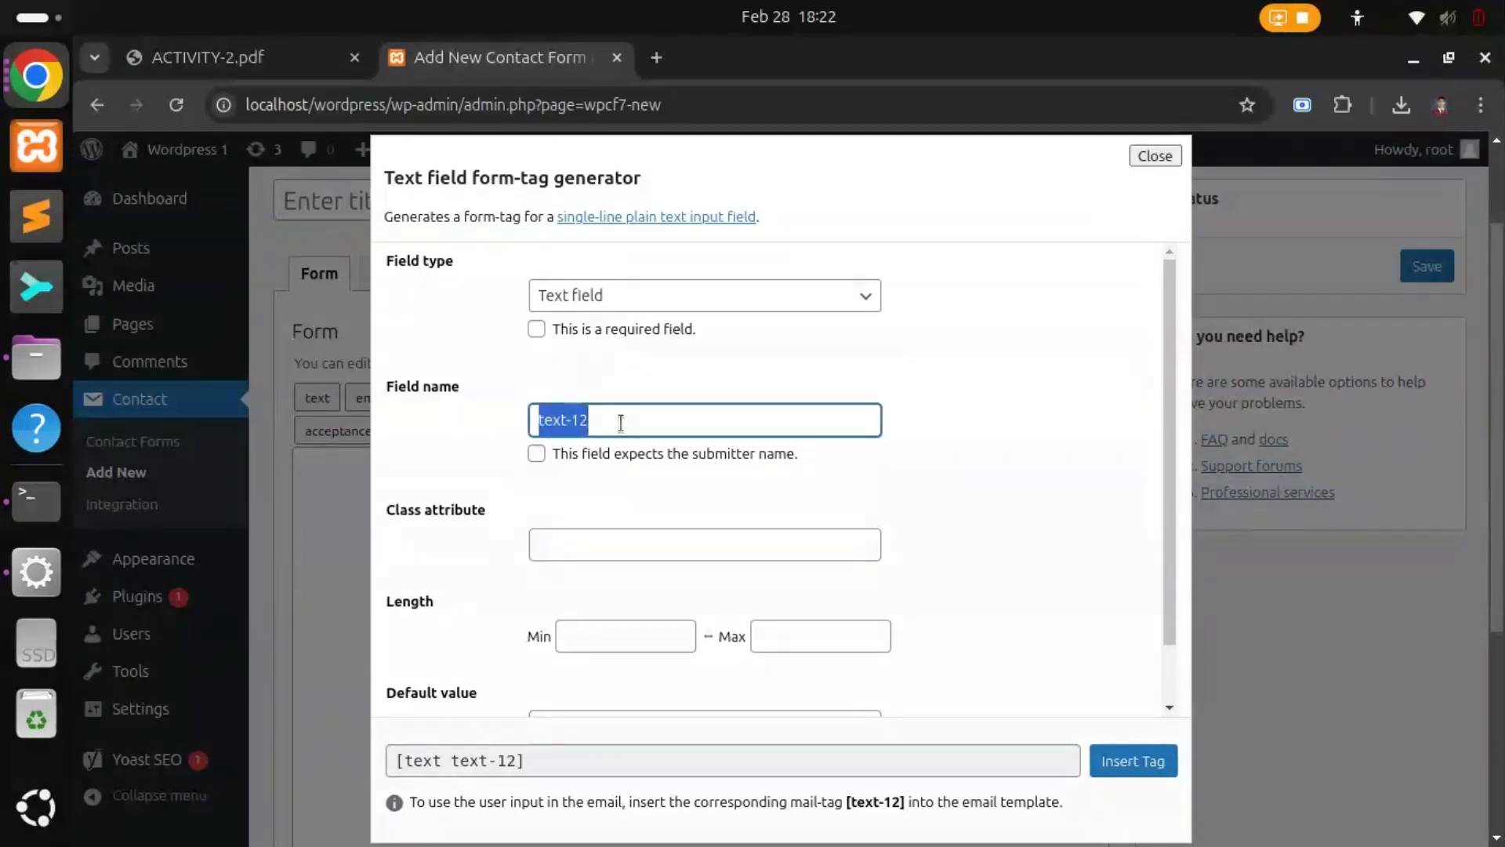
{"action": "type", "text": "Name"}
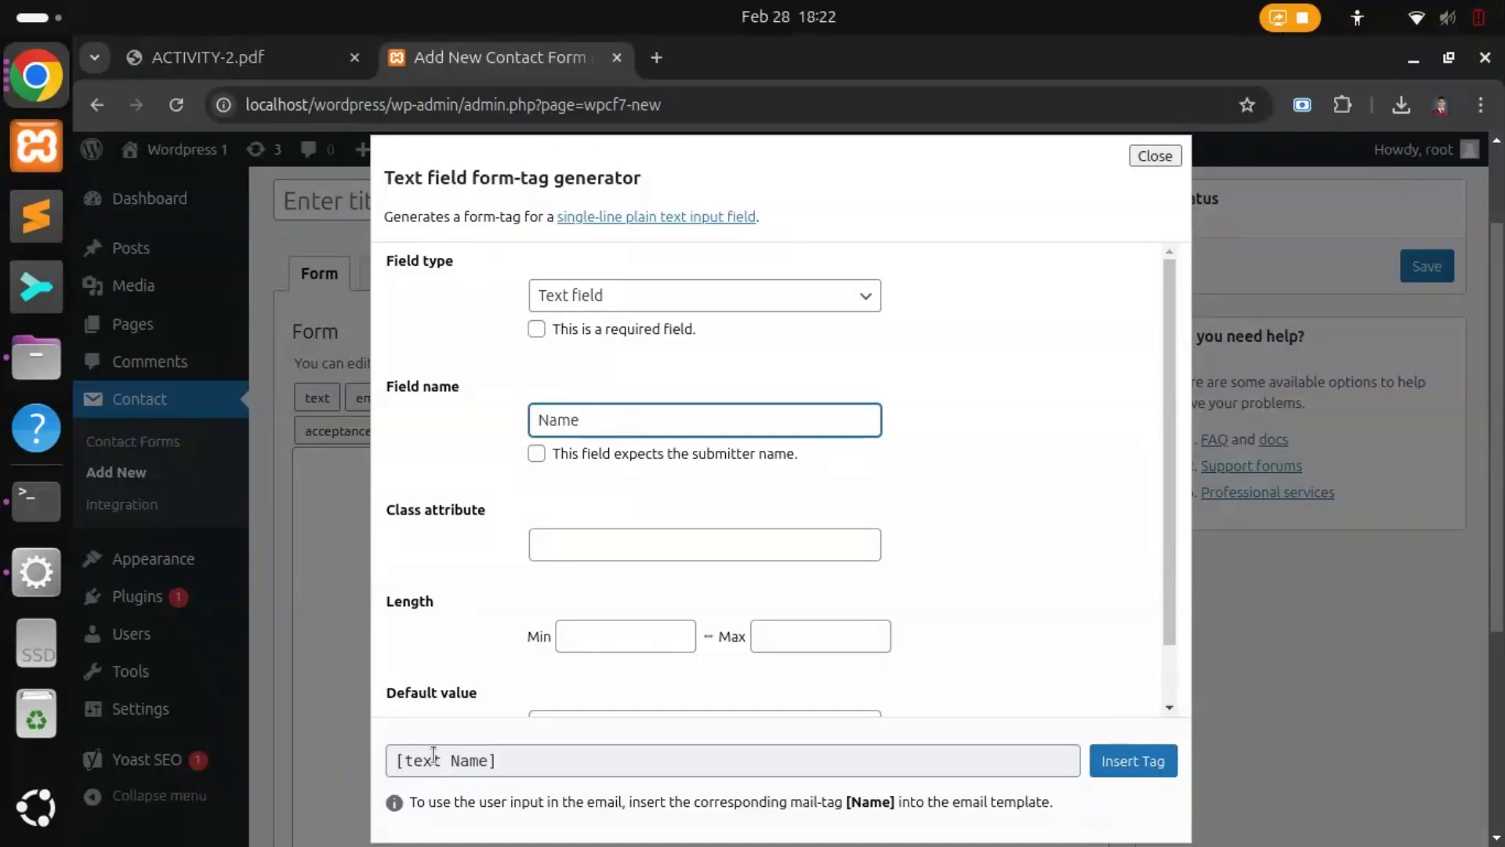
{"action": "left_click", "coordinate": [612, 549]}
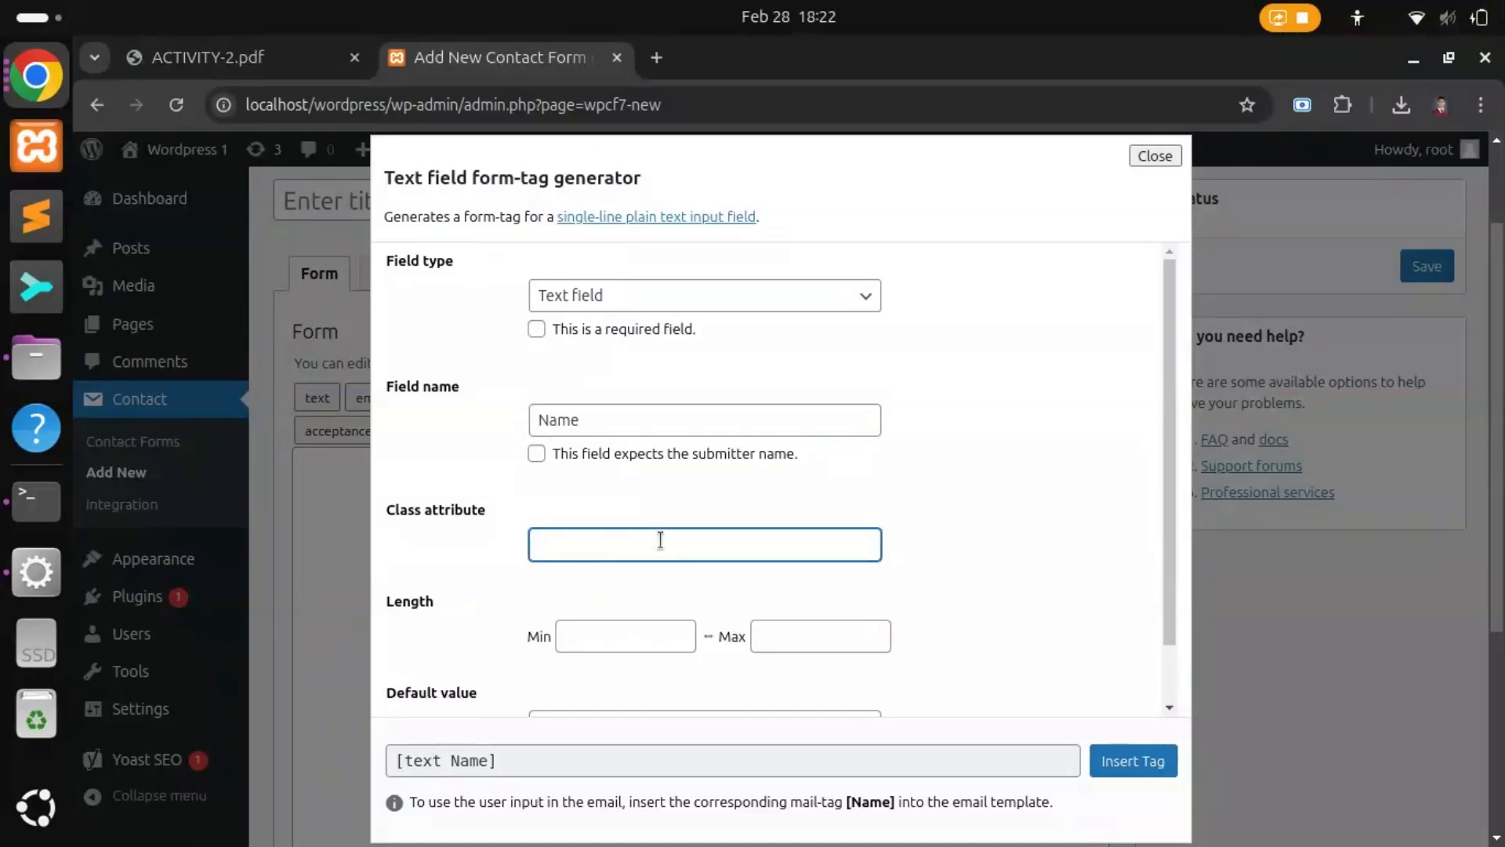
{"action": "scroll", "coordinate": [659, 540], "scroll_direction": "down", "scroll_amount": 1}
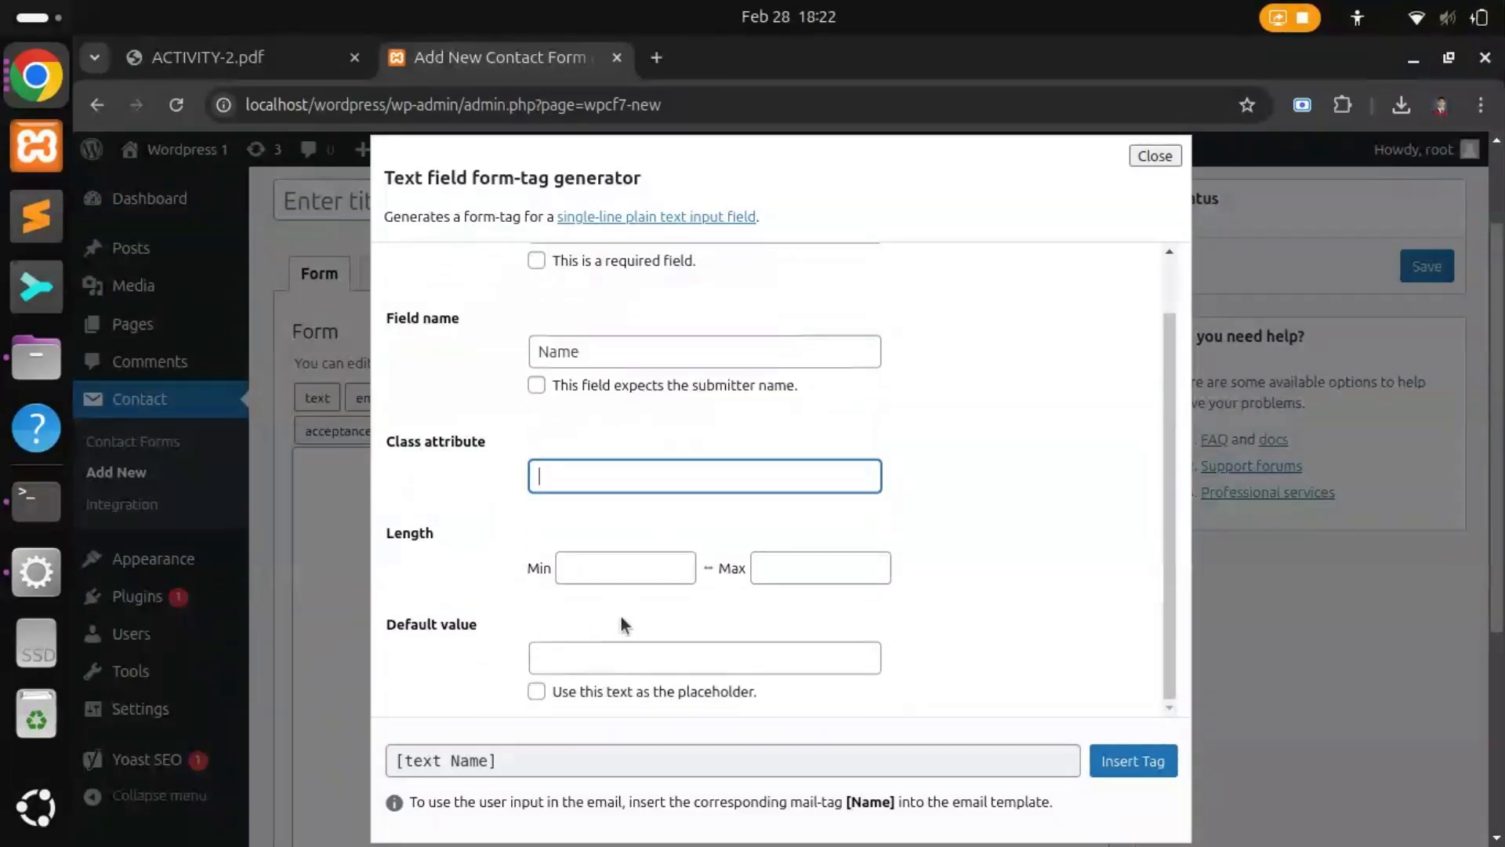
{"action": "left_click", "coordinate": [1129, 764]}
{"action": "left_click", "coordinate": [549, 551]}
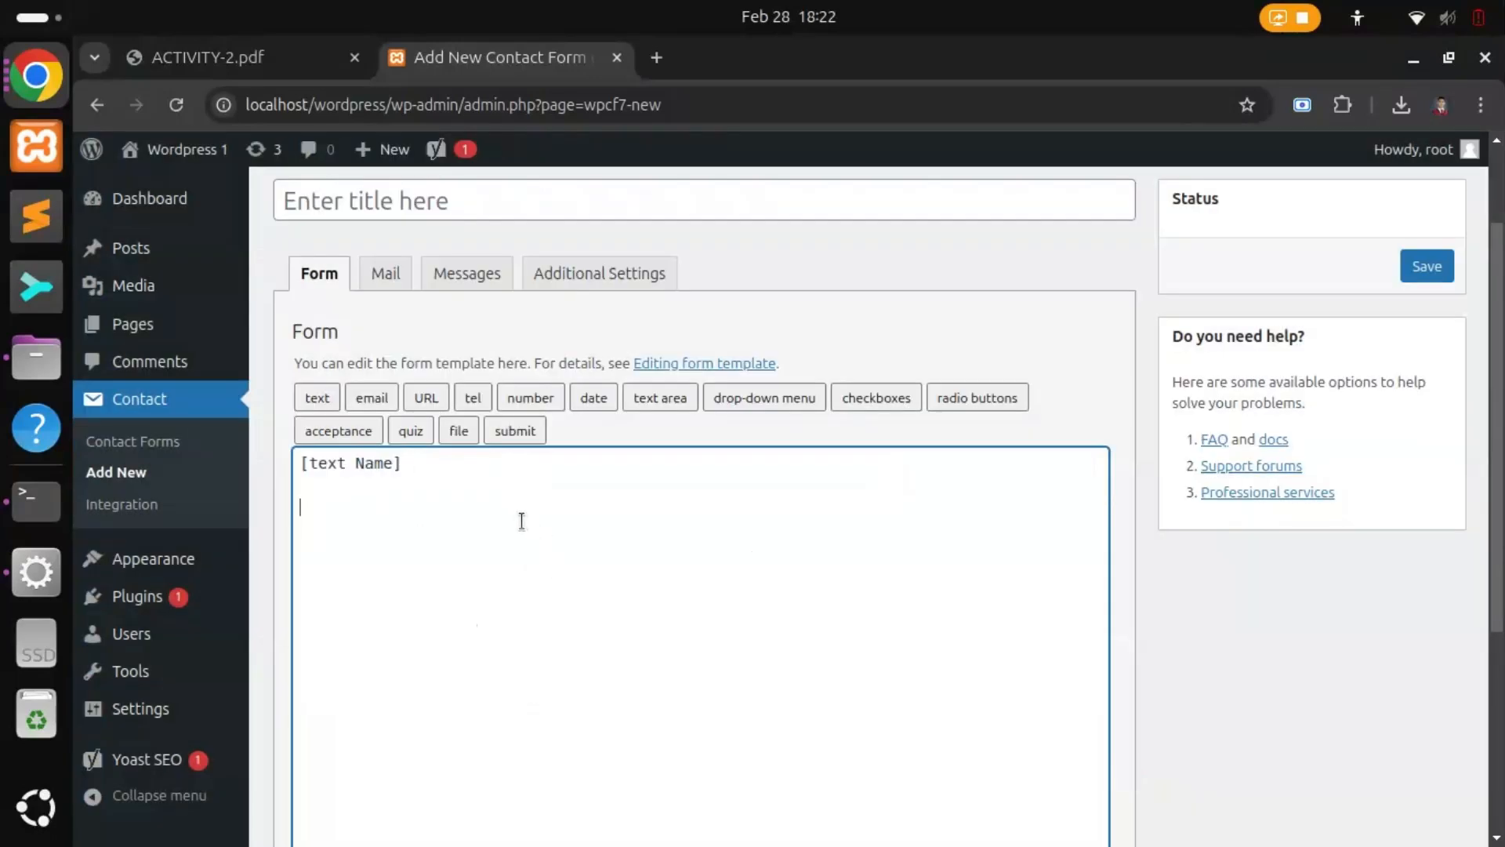
Step: Insert an email field tag named 'E-mail' and start a new line below it
{"action": "left_click", "coordinate": [384, 400]}
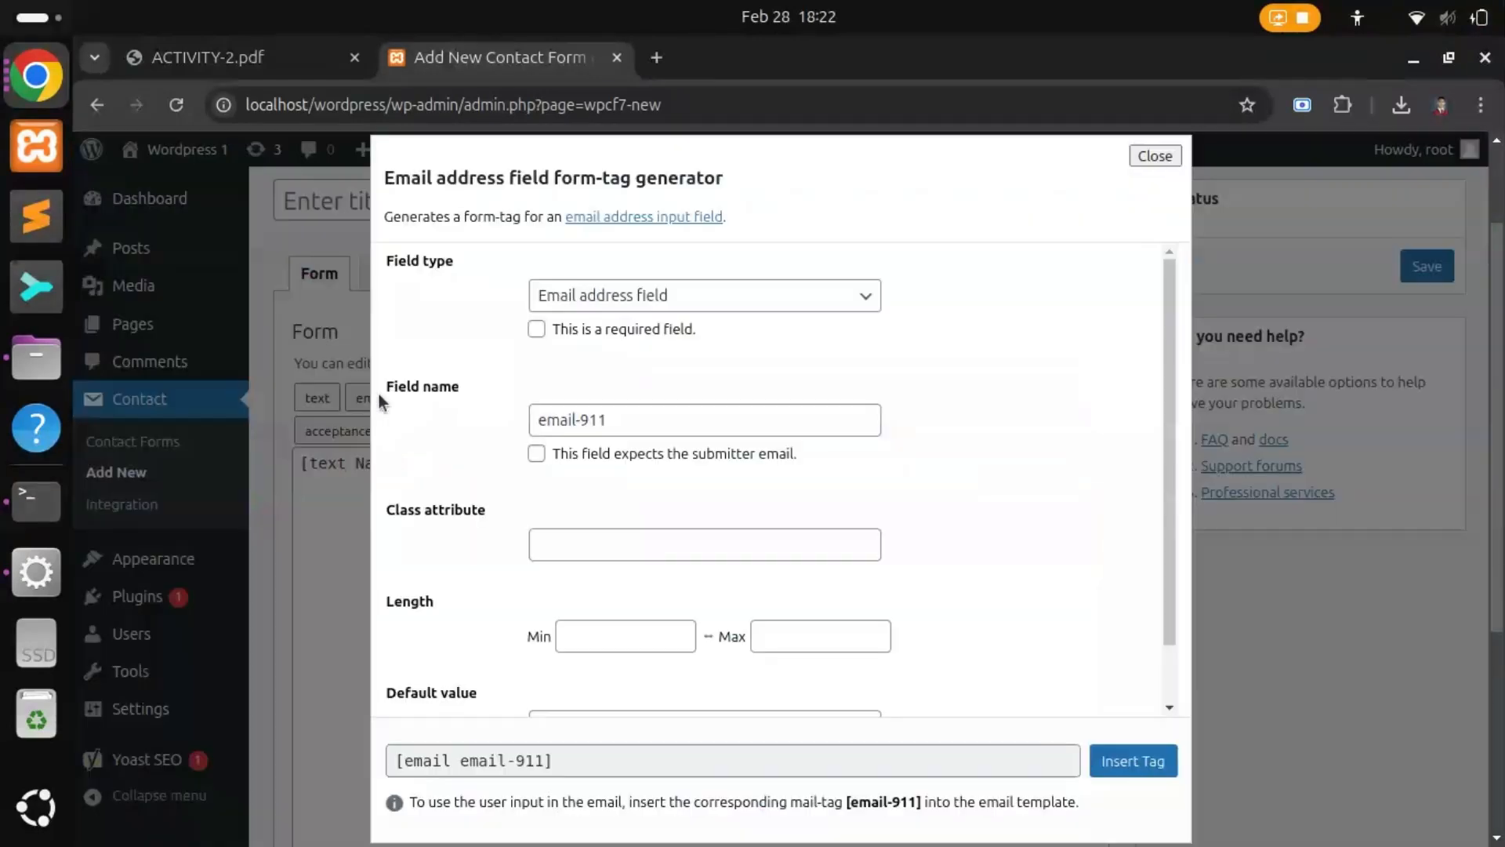
{"action": "triple_click", "coordinate": [652, 422]}
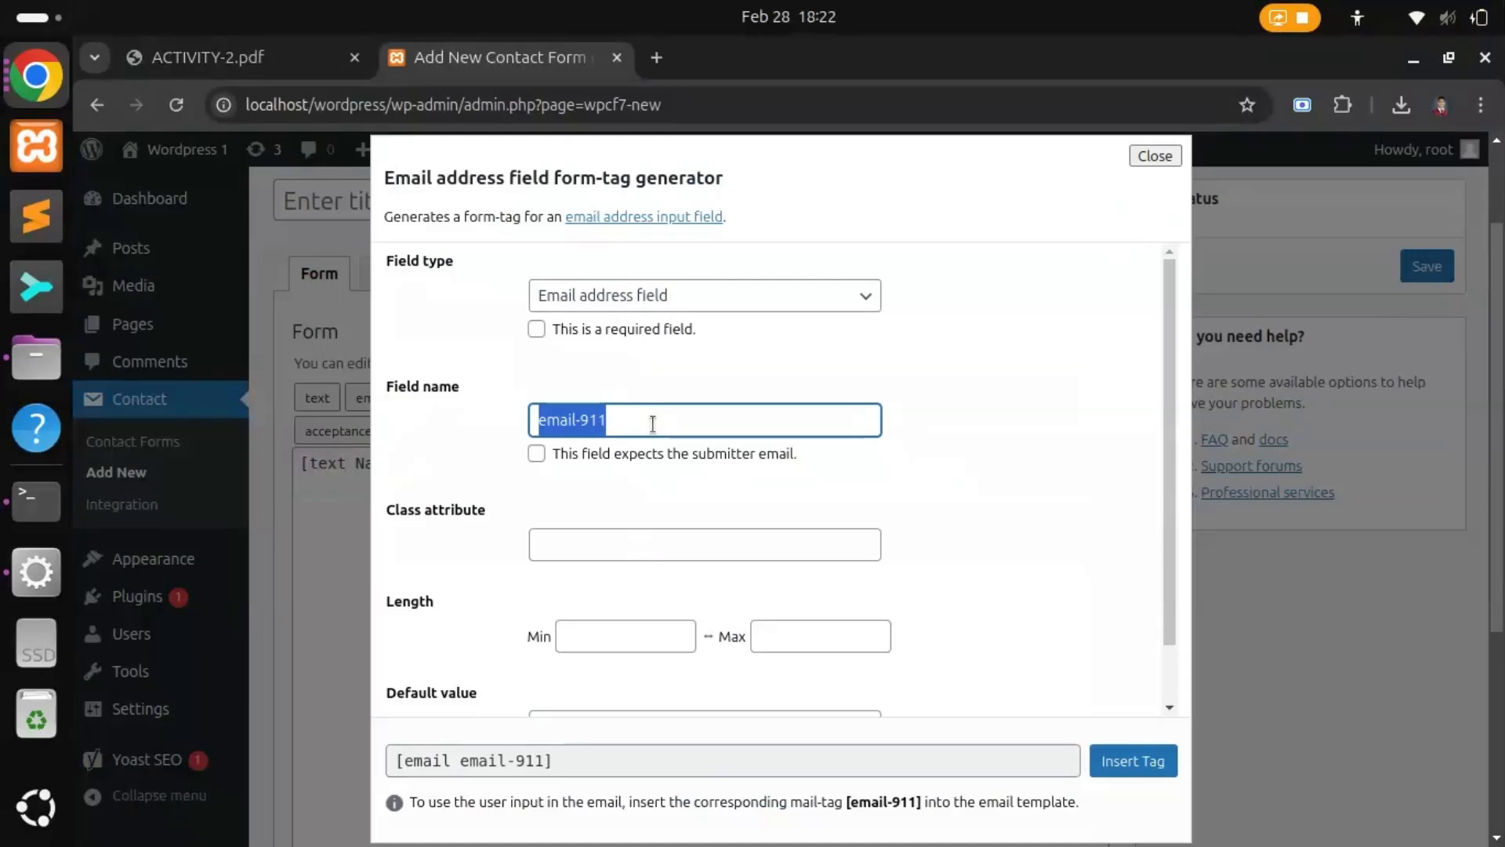
{"action": "type", "text": "E-mail"}
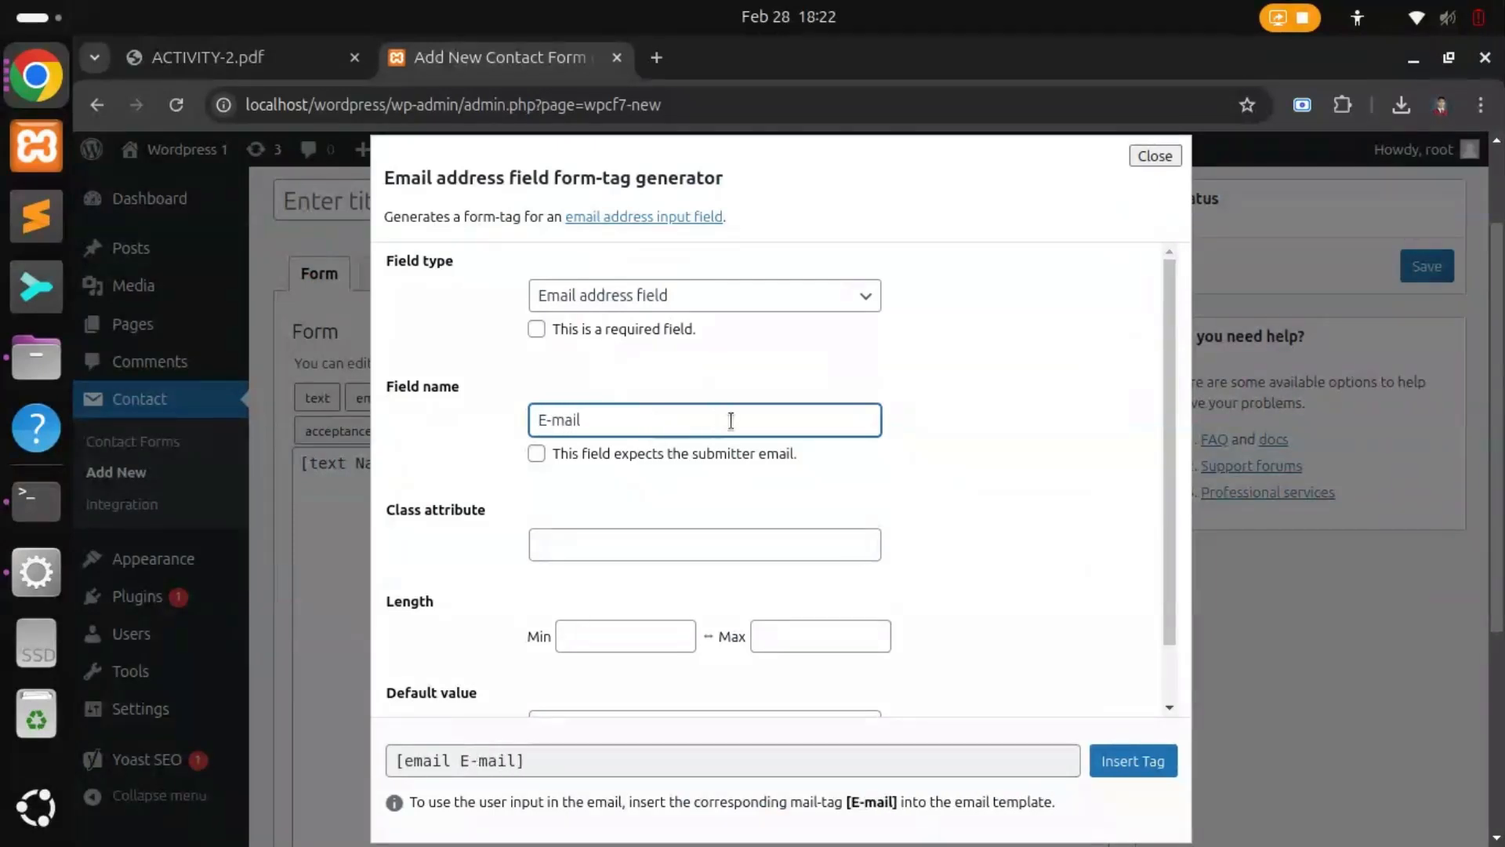
{"action": "scroll", "coordinate": [672, 599], "scroll_direction": "down", "scroll_amount": 1}
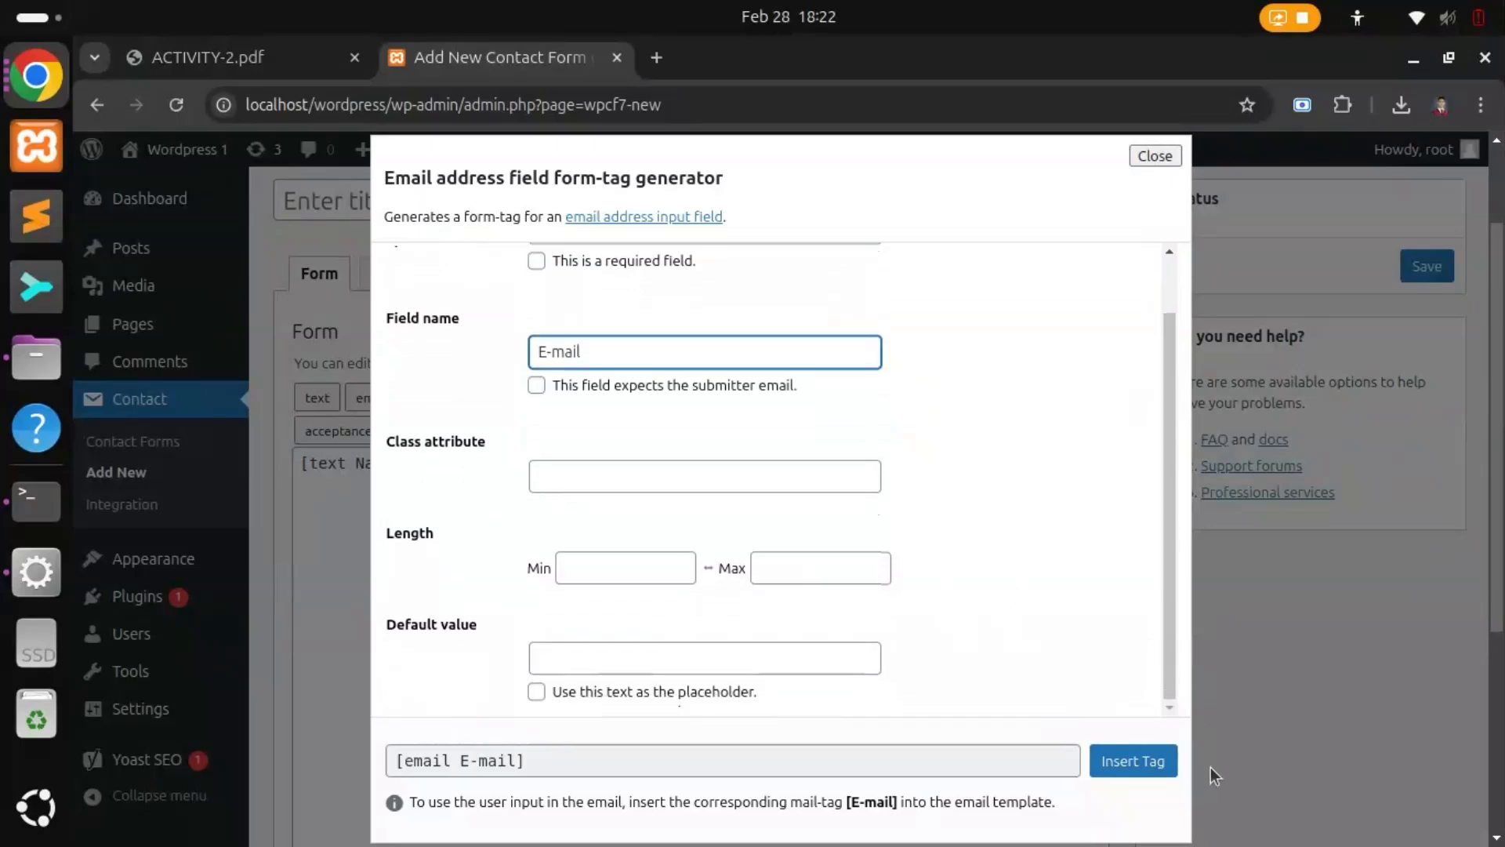
{"action": "left_click", "coordinate": [1147, 762]}
{"action": "left_click", "coordinate": [523, 546]}
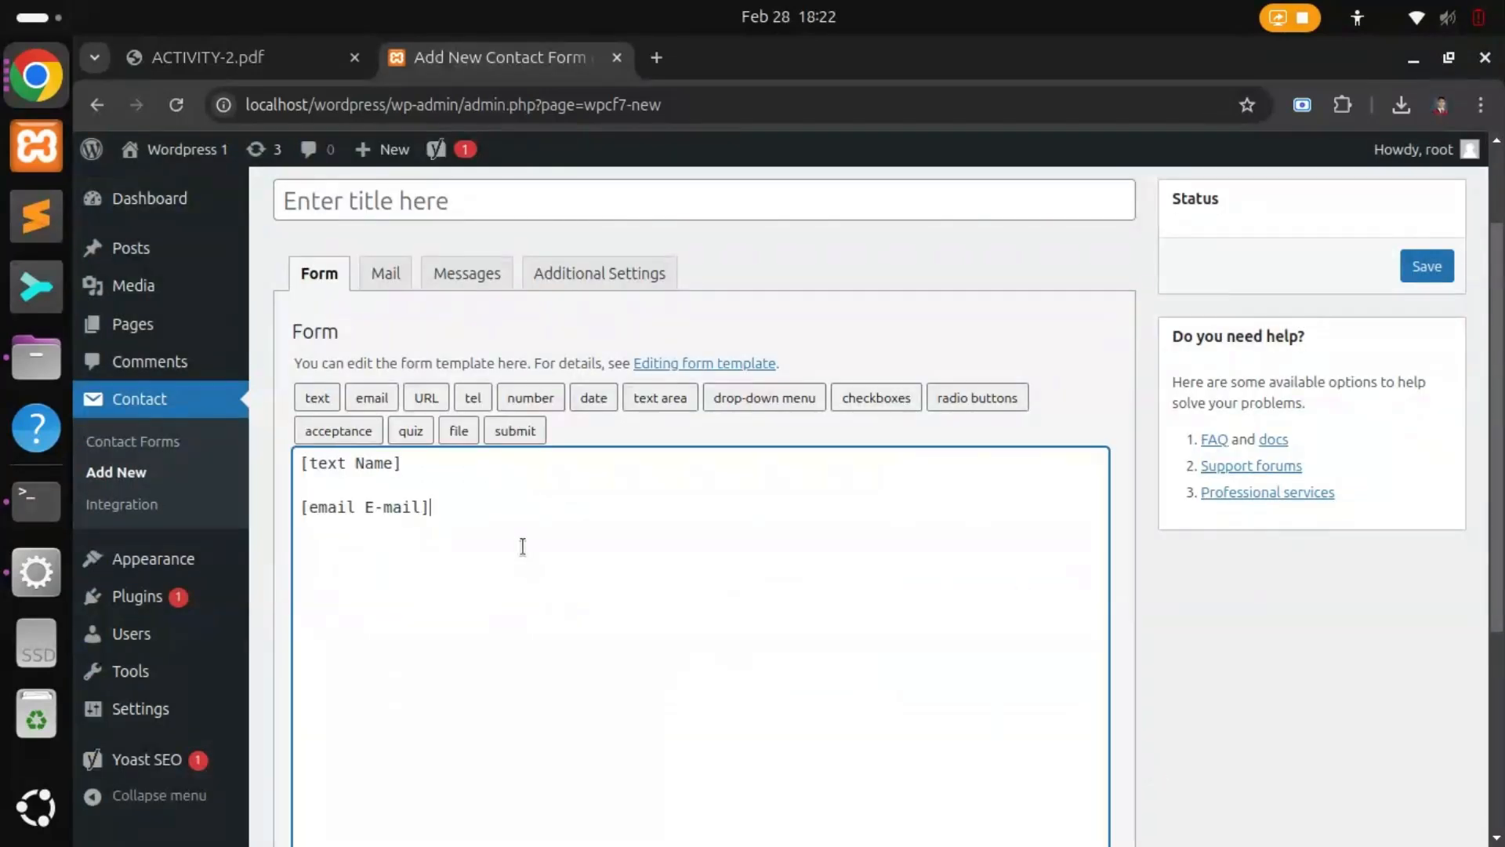
{"action": "key", "text": "Return"}
{"action": "key", "text": "Return"}
Step: Insert a date field tag named 'date' below the E-mail field
{"action": "left_click", "coordinate": [590, 403]}
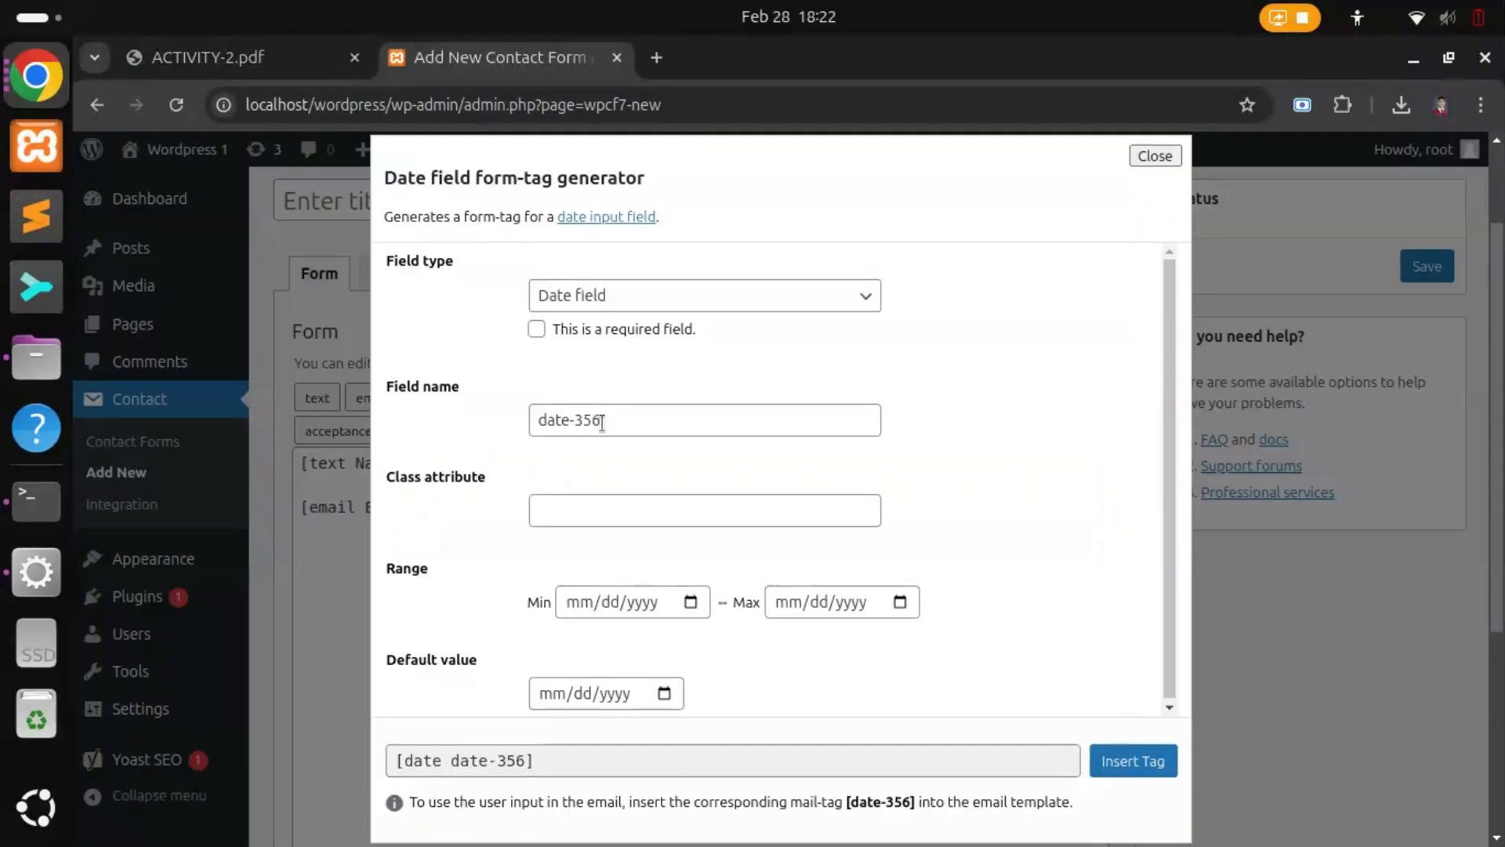
{"action": "triple_click", "coordinate": [606, 420]}
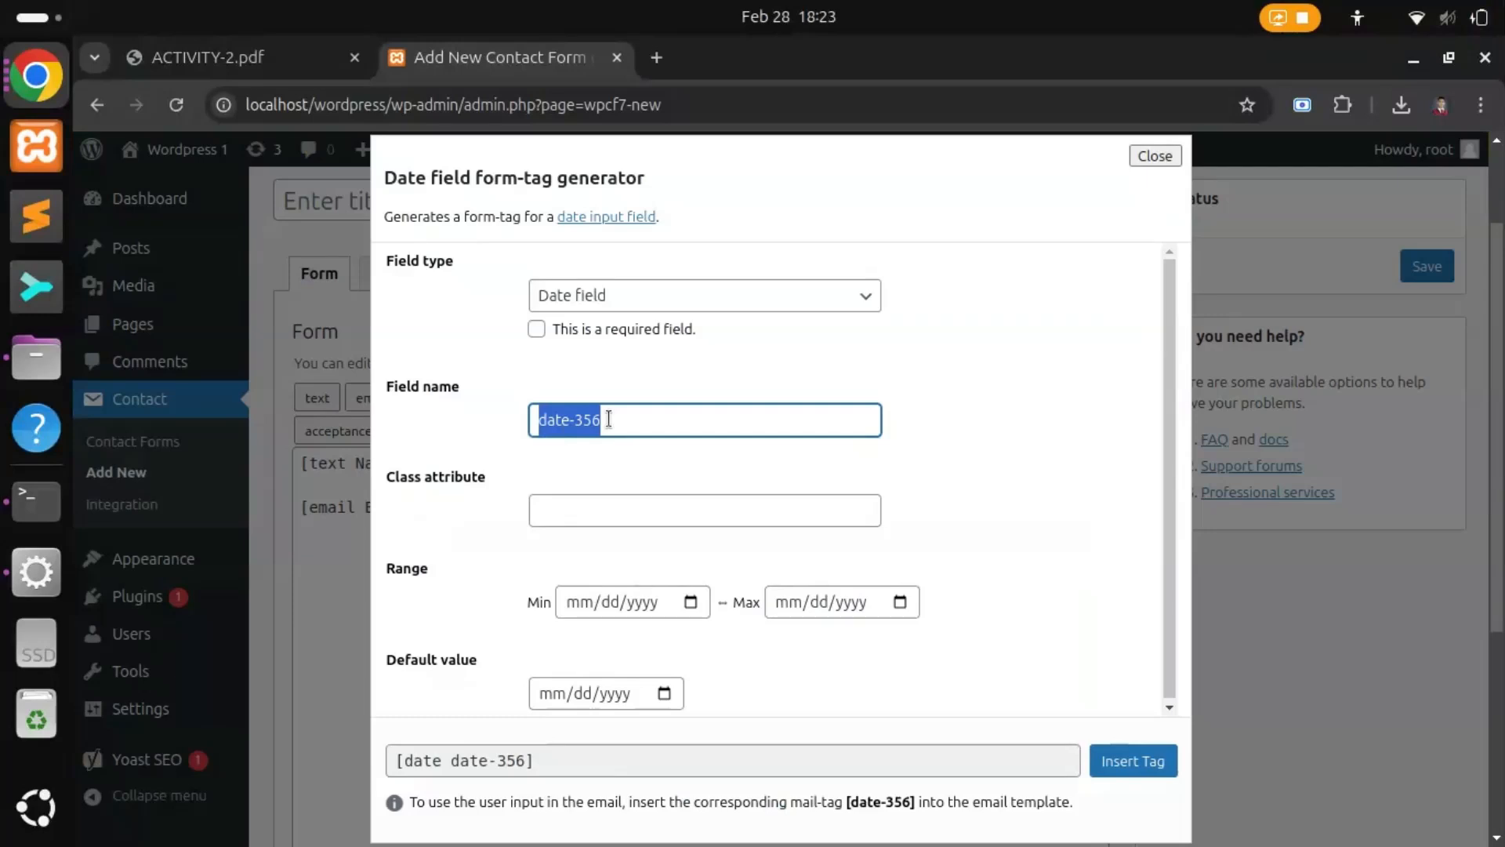
{"action": "type", "text": "date"}
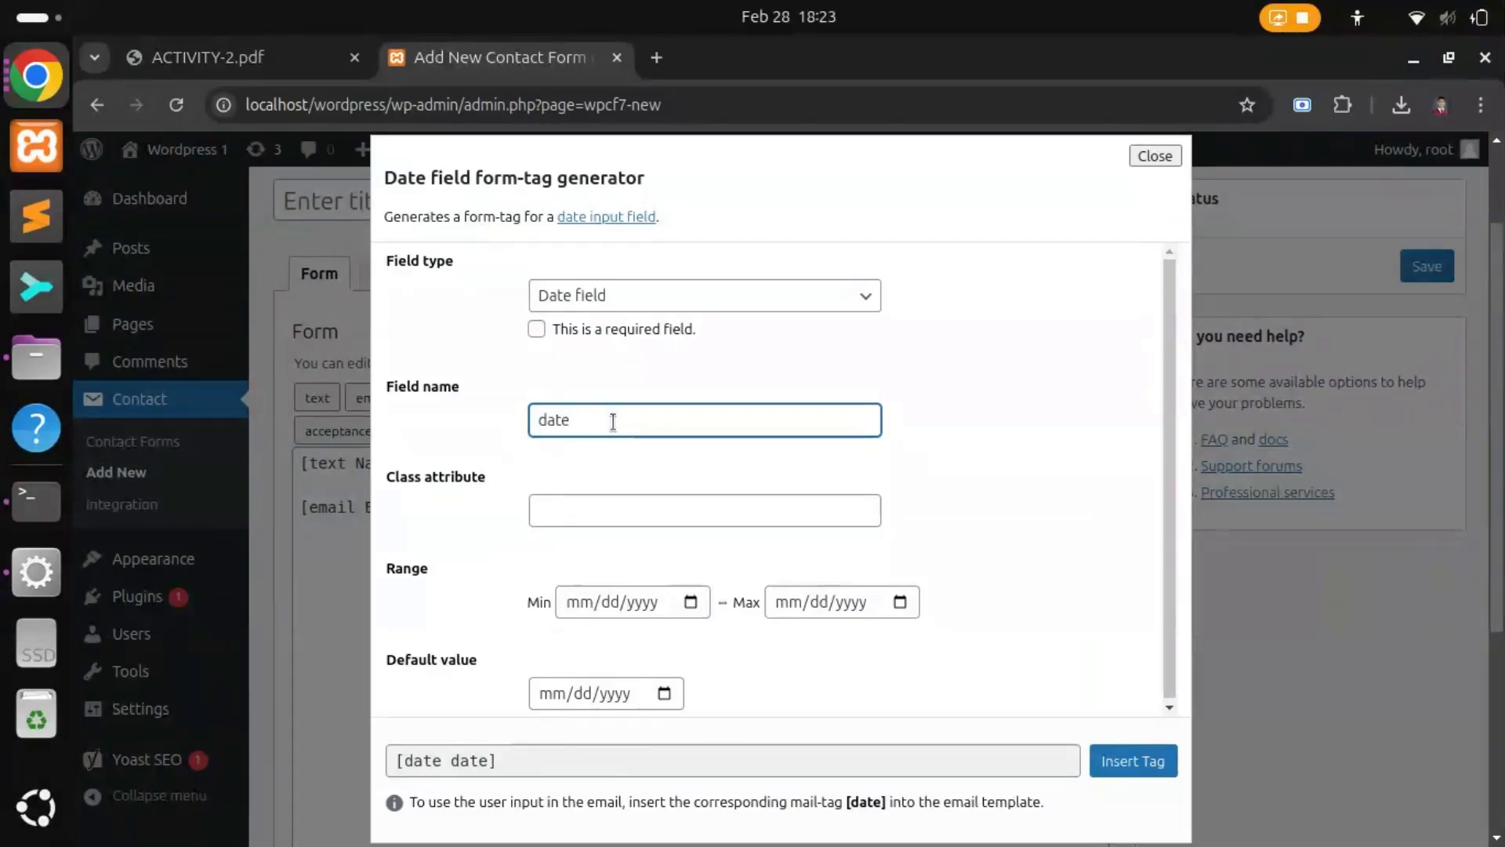
{"action": "left_click", "coordinate": [1129, 759]}
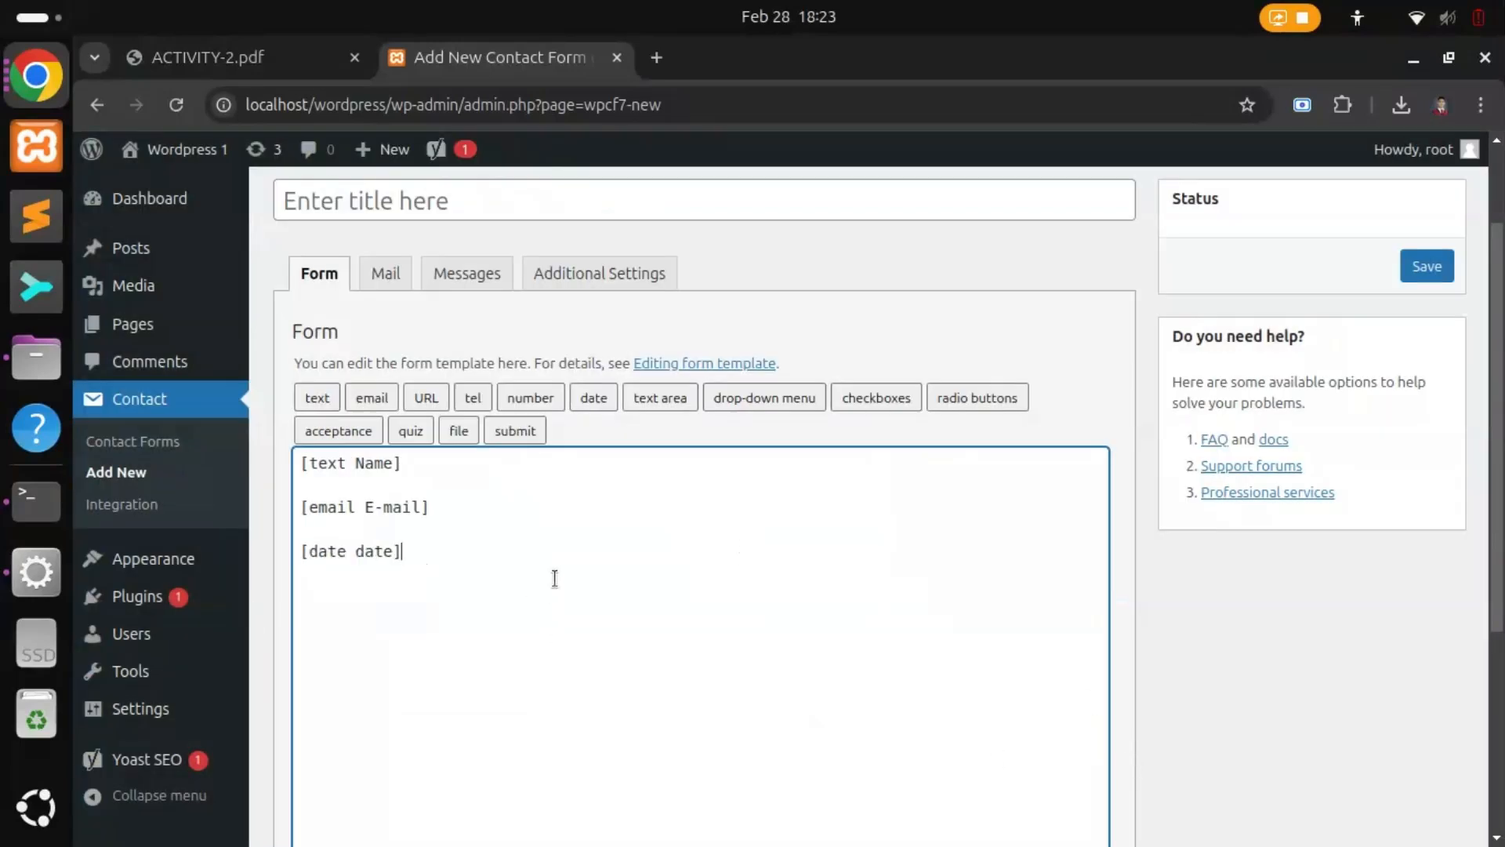
{"action": "left_click", "coordinate": [1013, 397]}
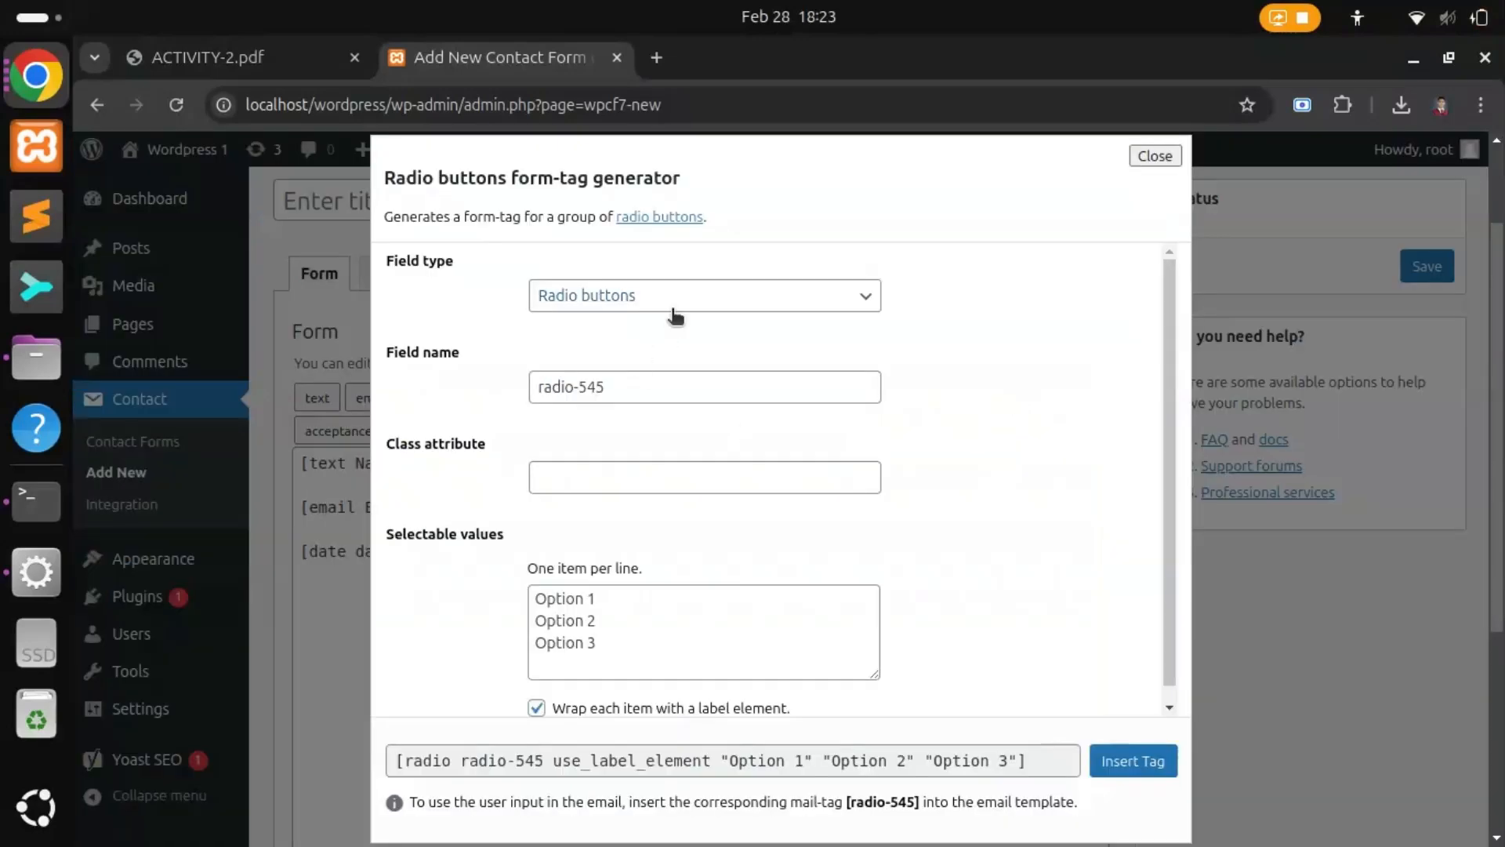
Step: Insert a radio group named 'Gender' with the options Male and Female
{"action": "triple_click", "coordinate": [654, 384]}
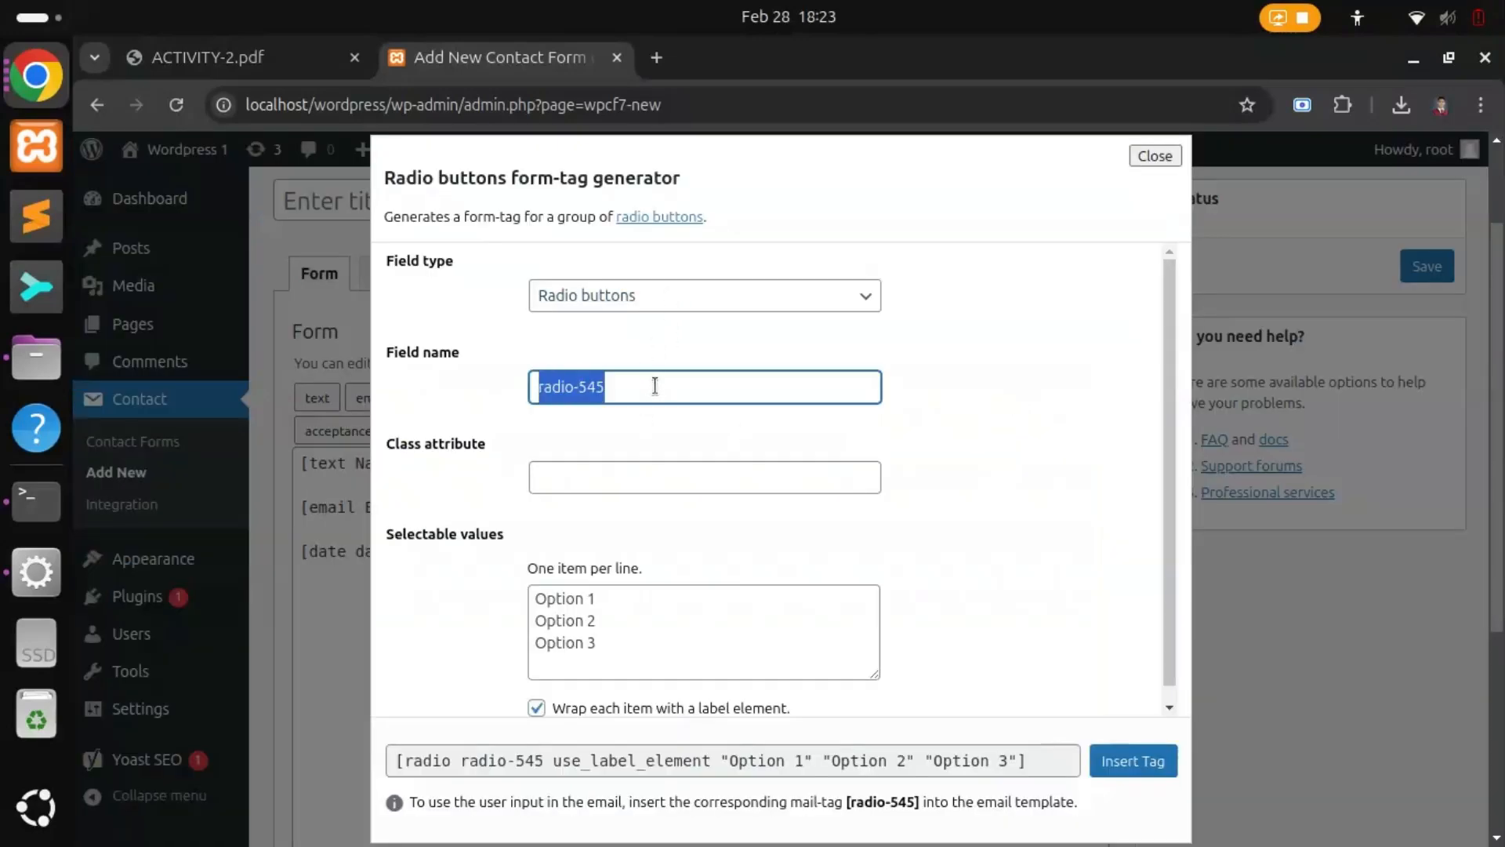
{"action": "type", "text": "Gender"}
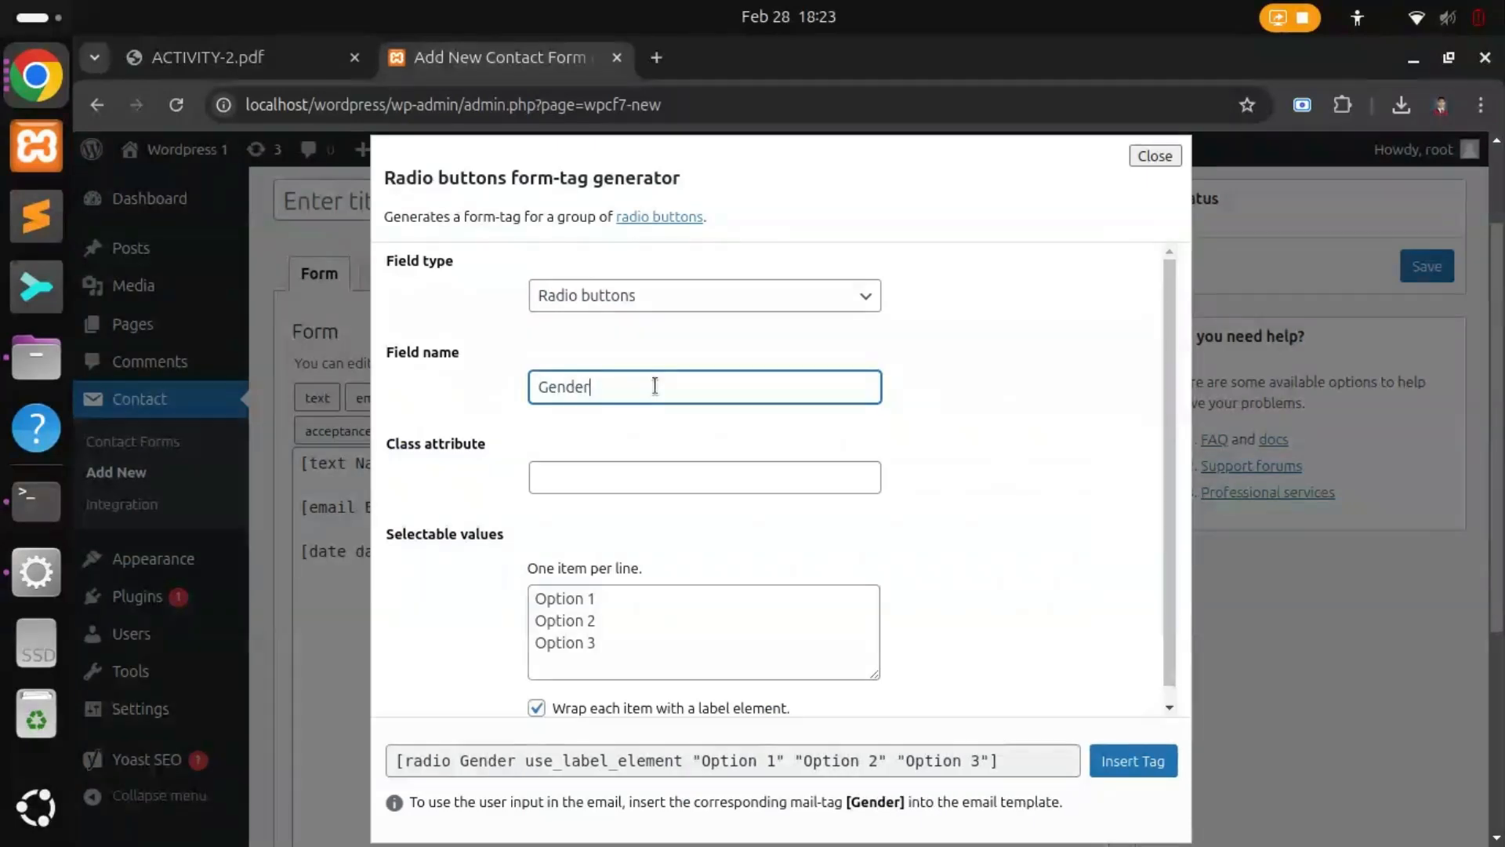
{"action": "triple_click", "coordinate": [672, 599]}
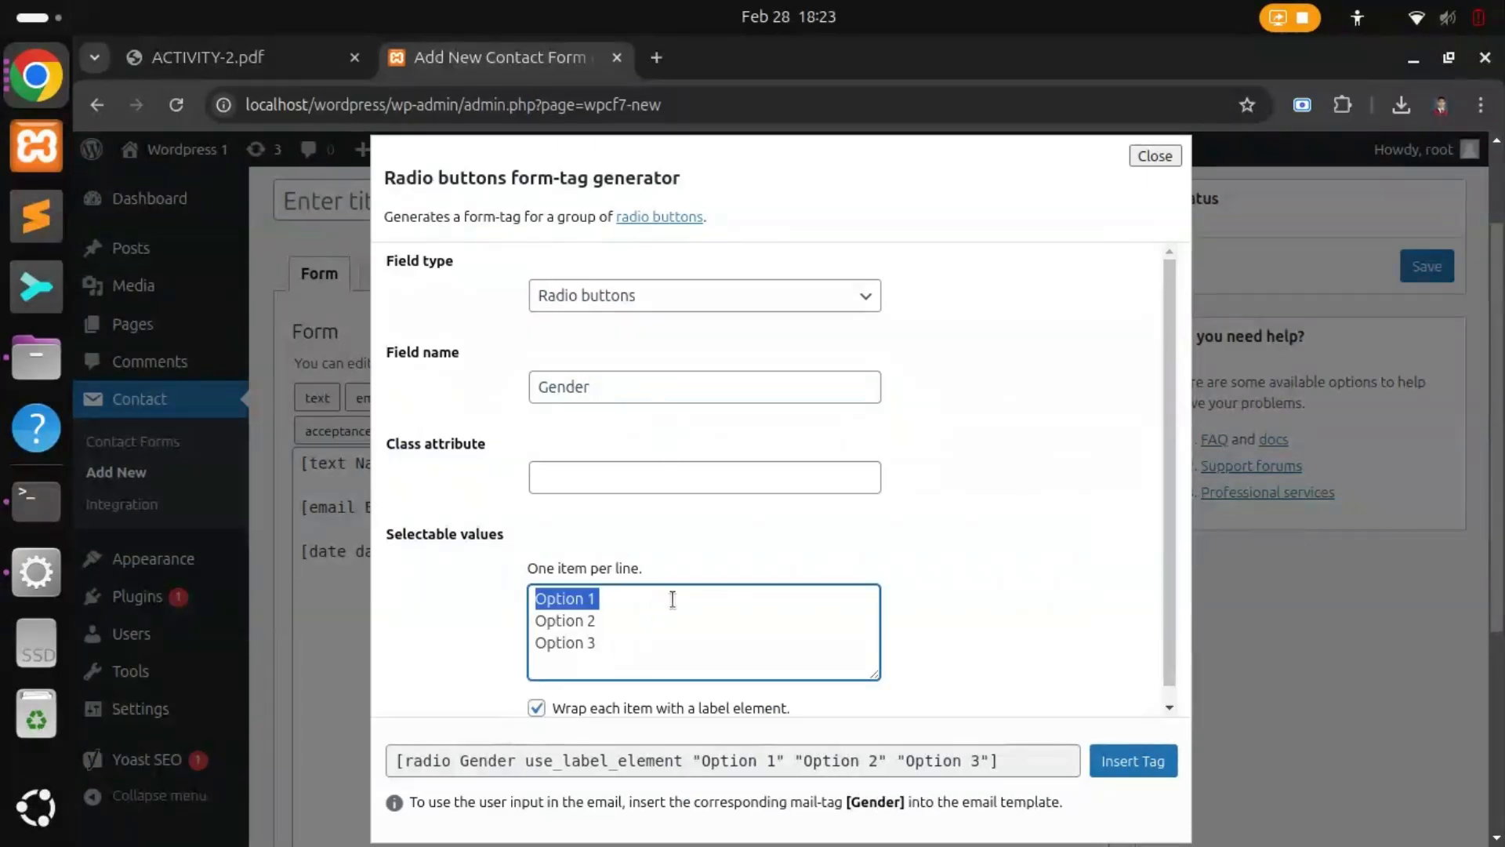
{"action": "key", "text": "BackSpace"}
{"action": "type", "text": "Male"}
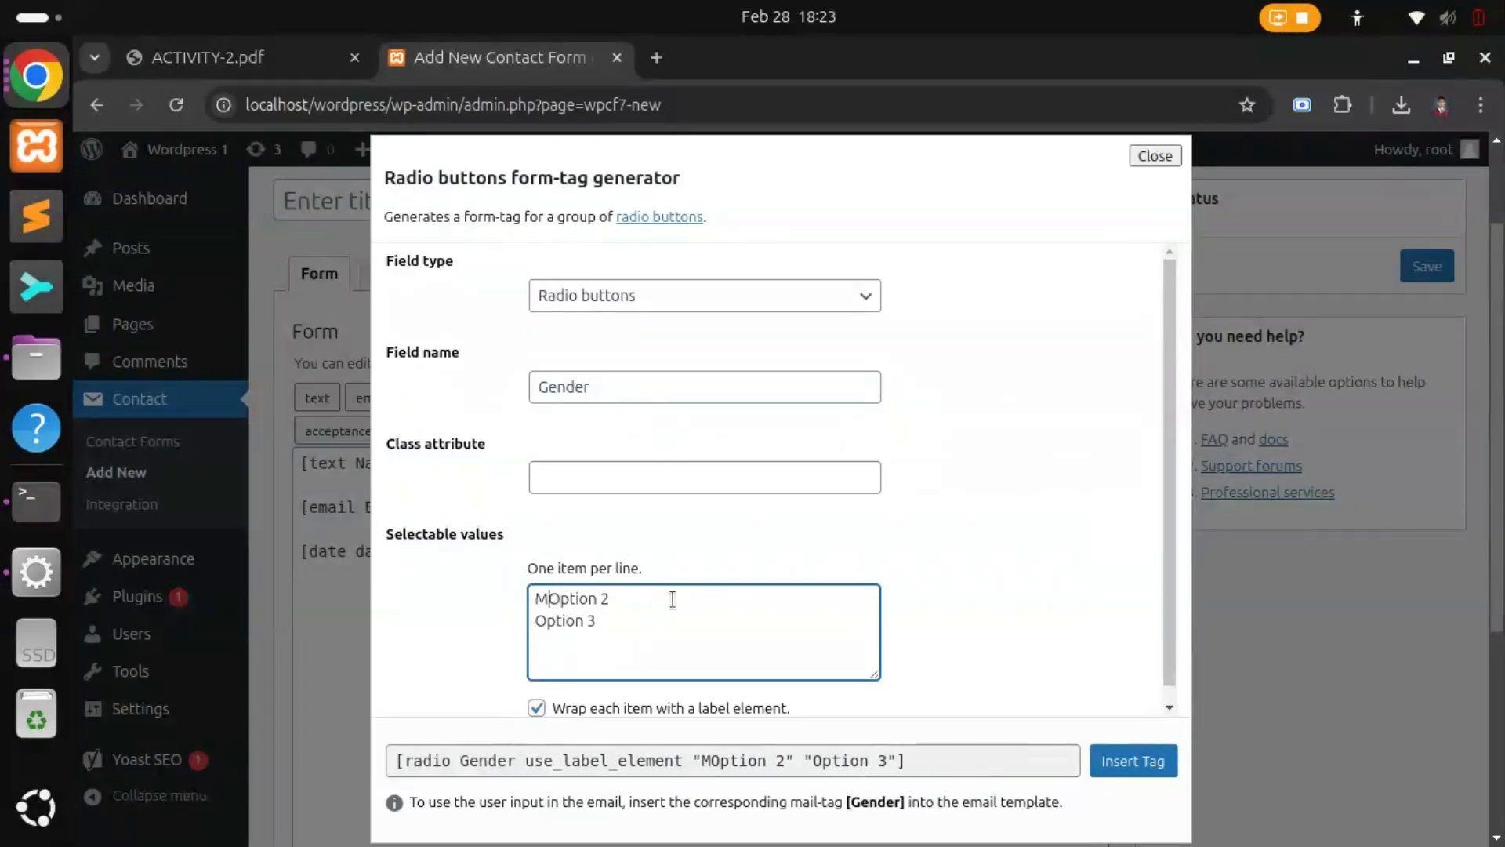
{"action": "key", "text": "shift+End"}
{"action": "key", "text": "BackSpace"}
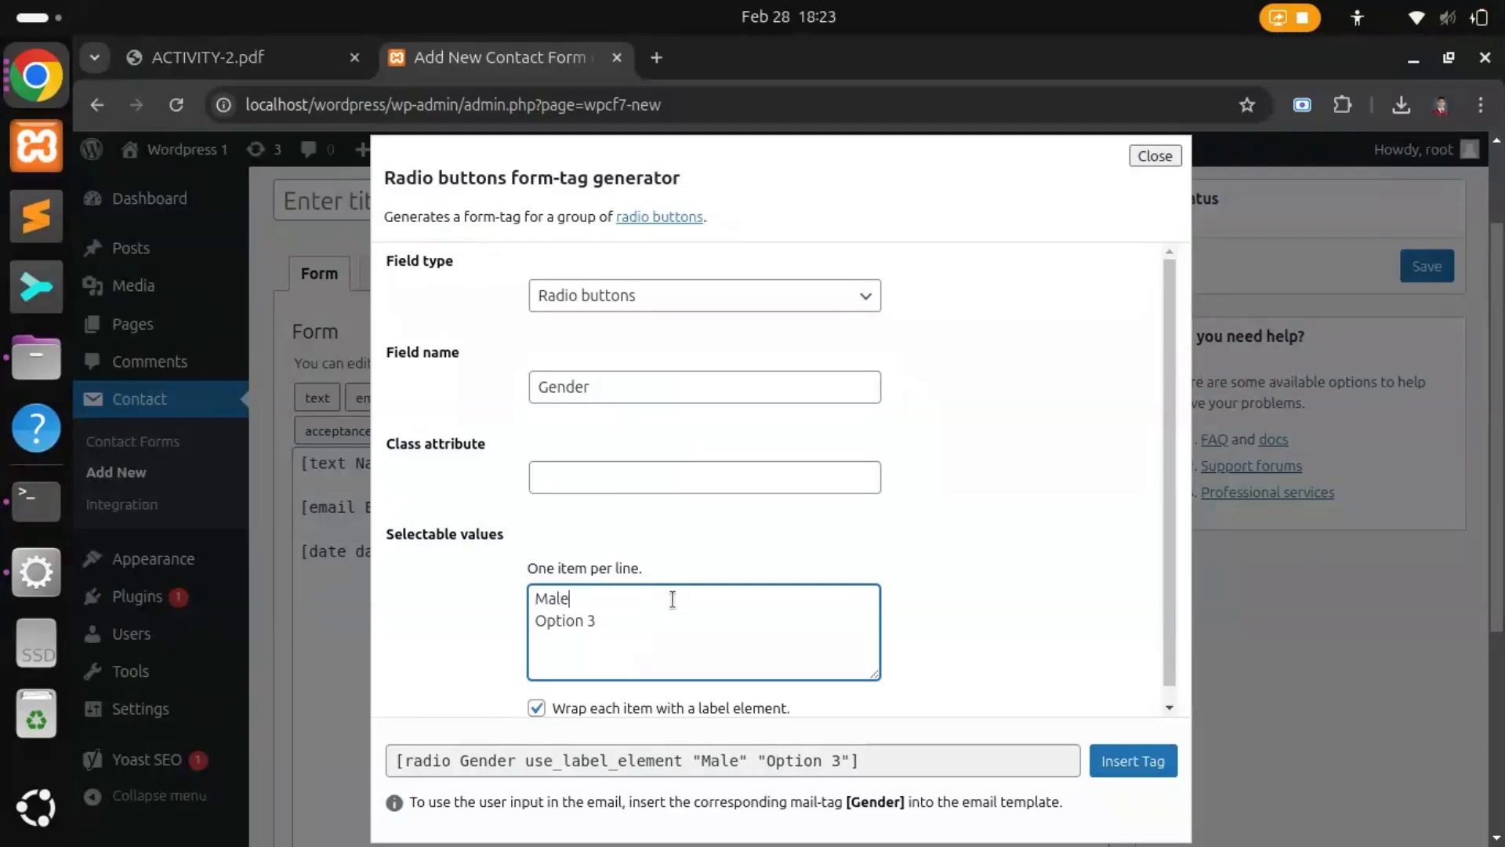
{"action": "key", "text": "Home"}
{"action": "key", "text": "shift+End"}
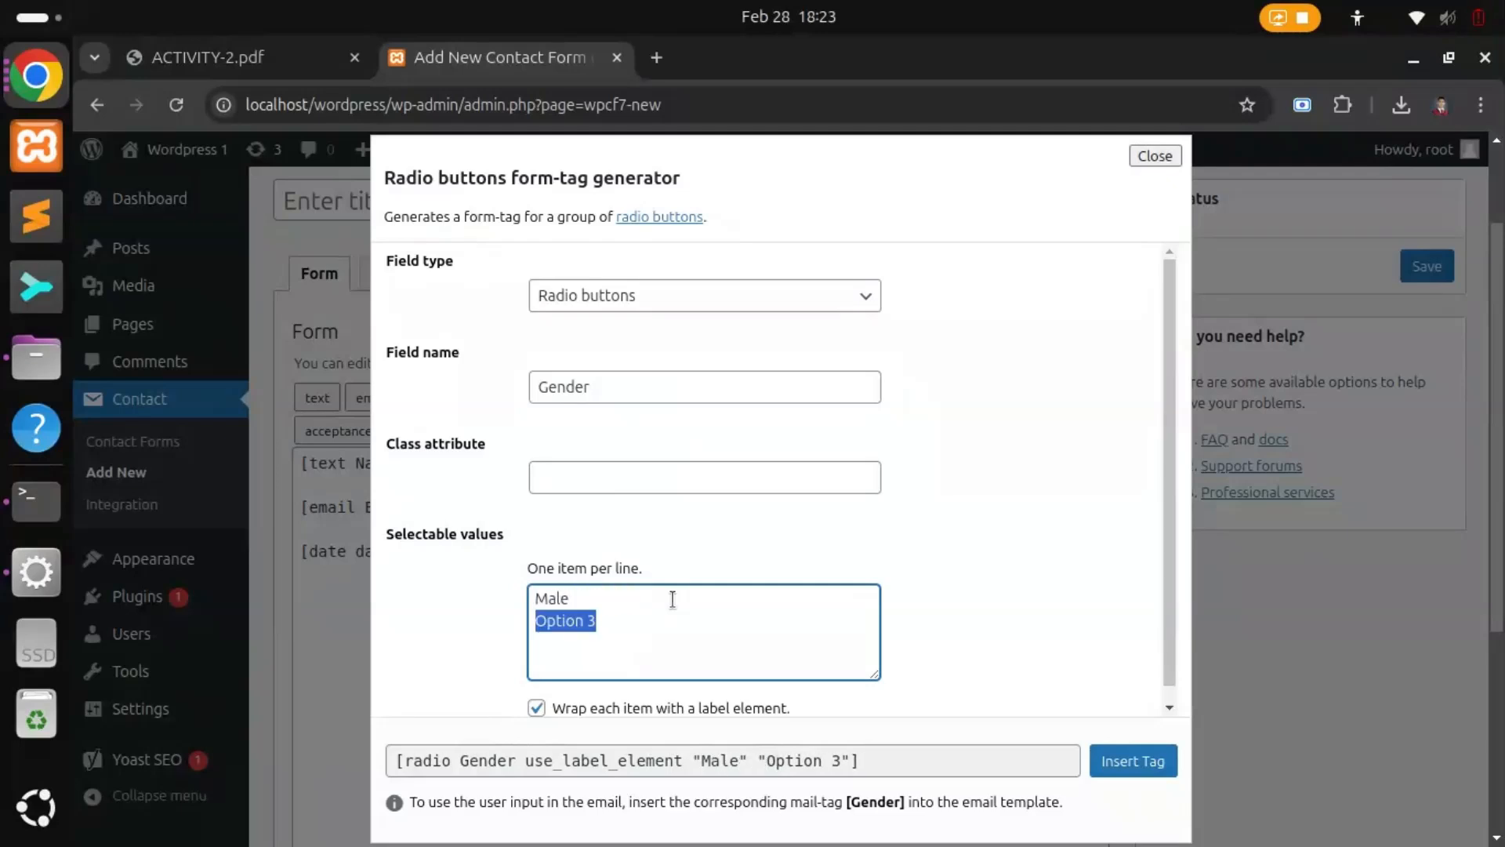
{"action": "key", "text": "BackSpace"}
{"action": "type", "text": "Female"}
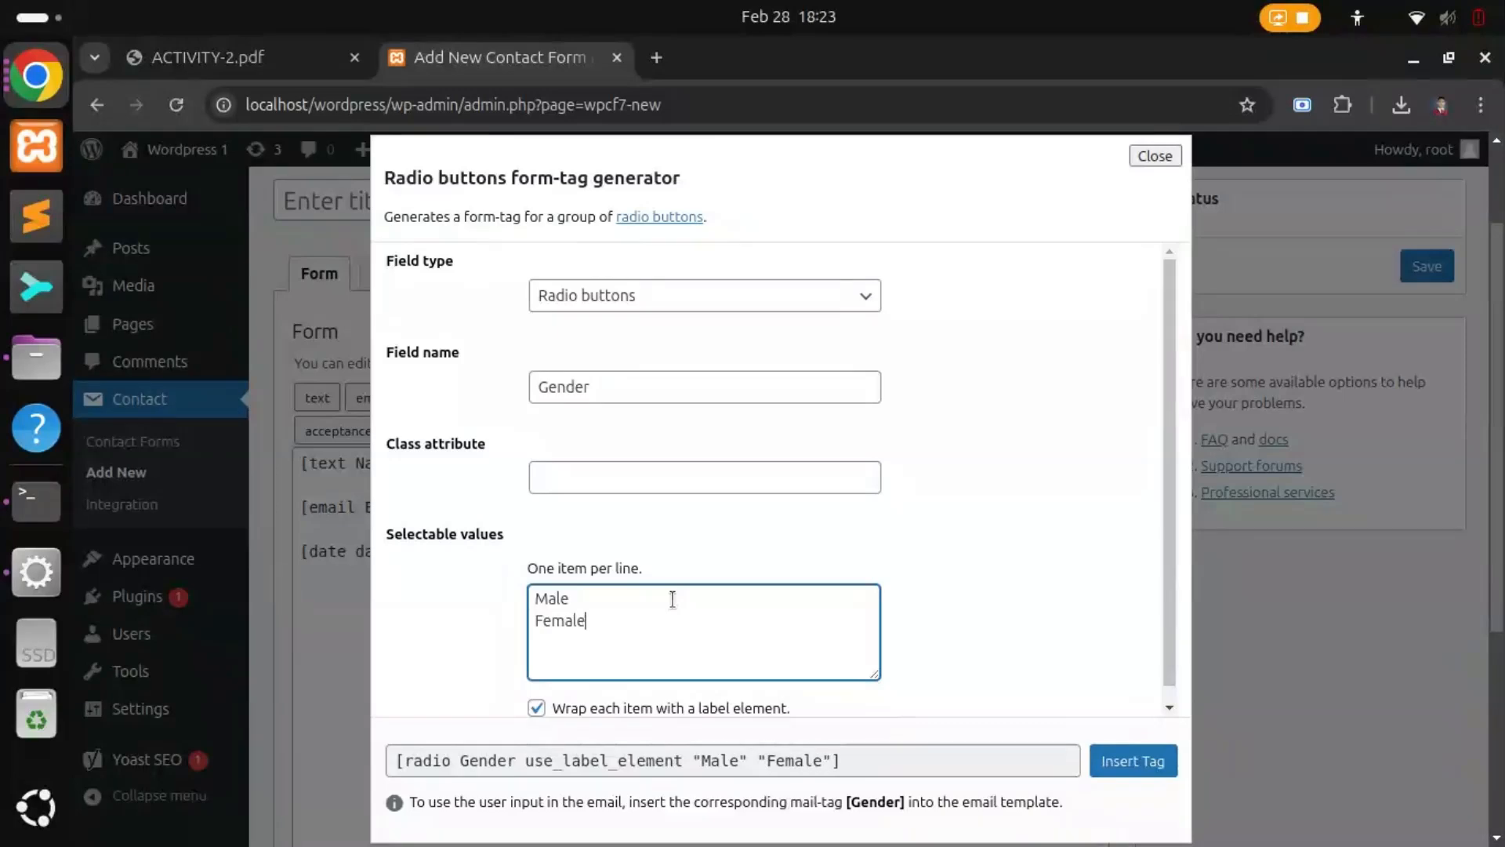
{"action": "key", "text": "Tab"}
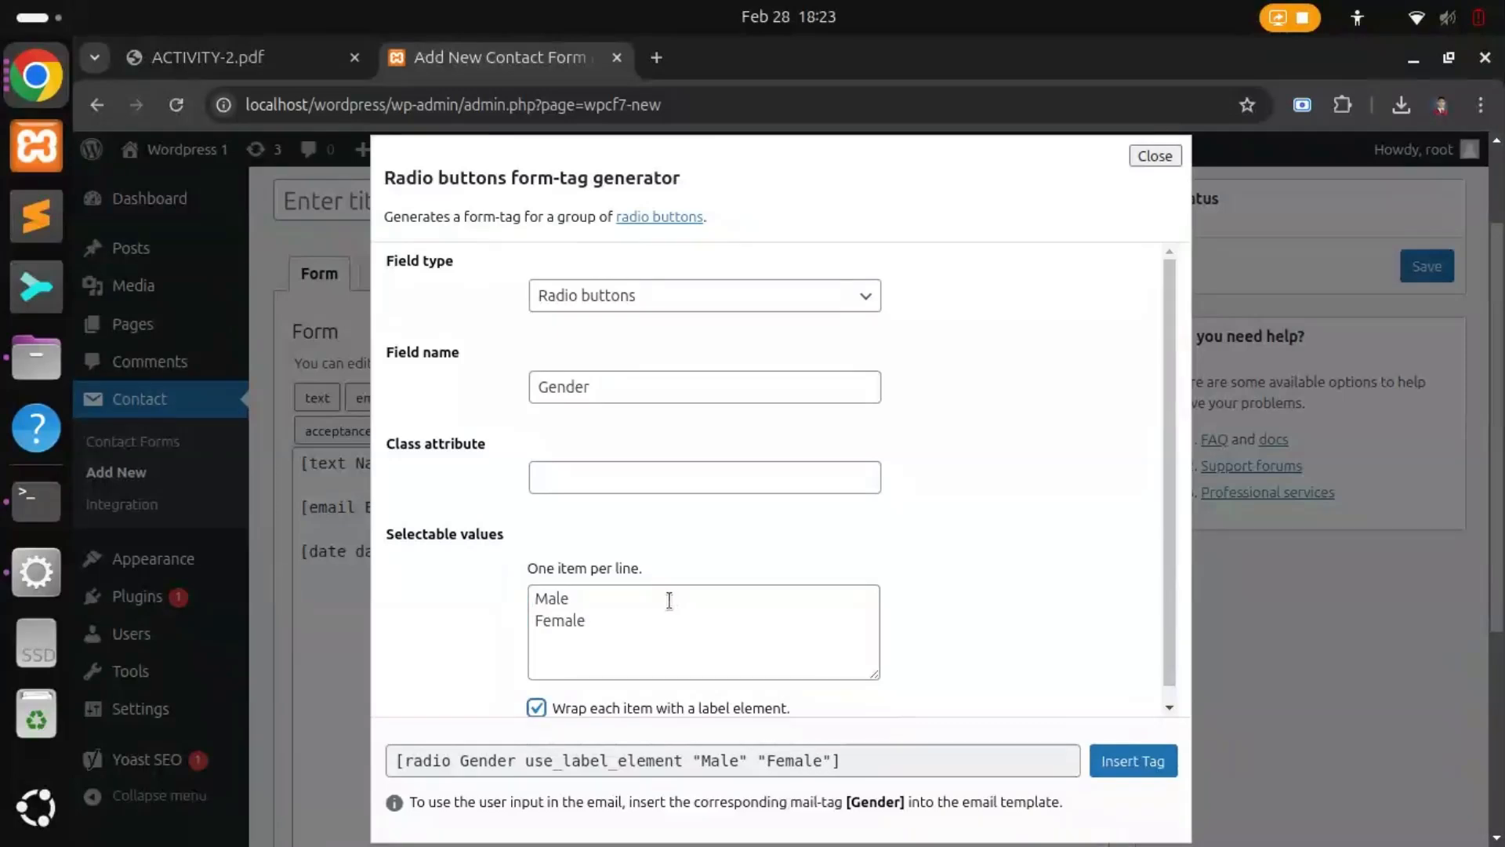
{"action": "left_click", "coordinate": [1143, 760]}
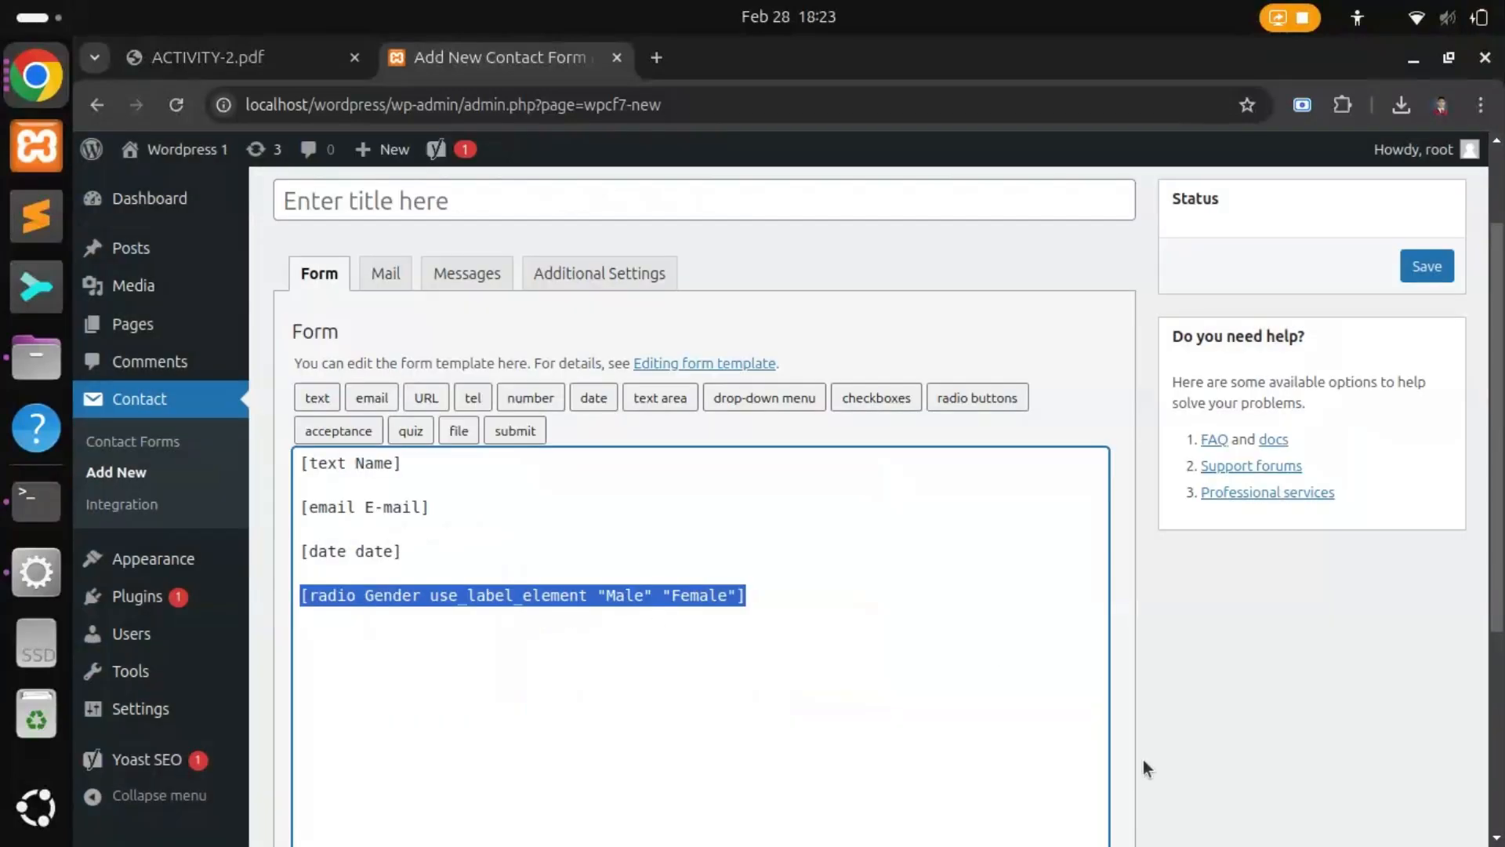
Step: Add a blank line below the Gender tag and open the submit button generator
{"action": "left_click", "coordinate": [845, 620]}
{"action": "key", "text": "Return"}
{"action": "key", "text": "Return"}
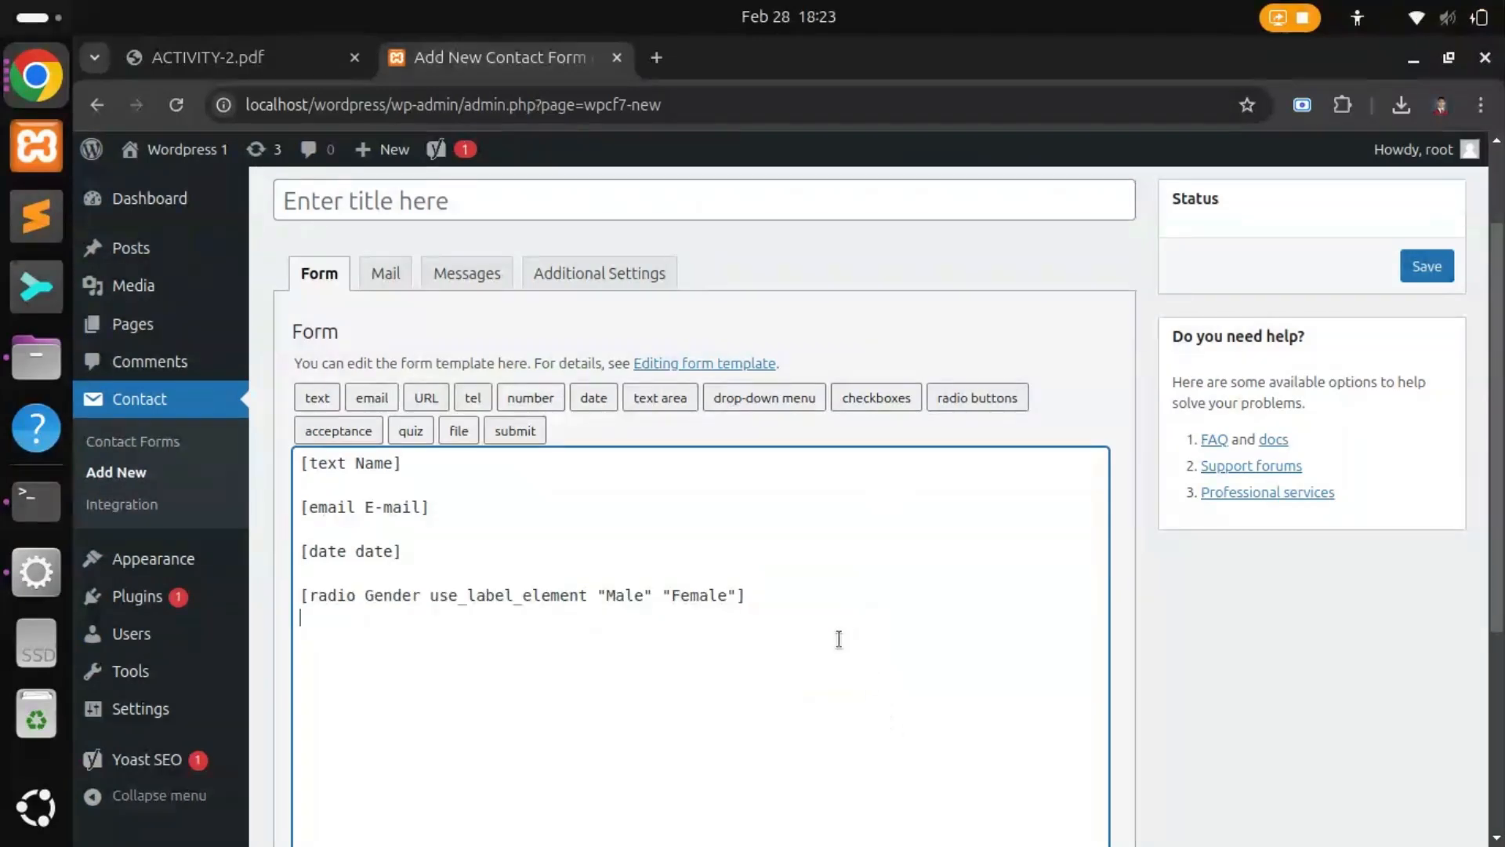
{"action": "left_click", "coordinate": [521, 436]}
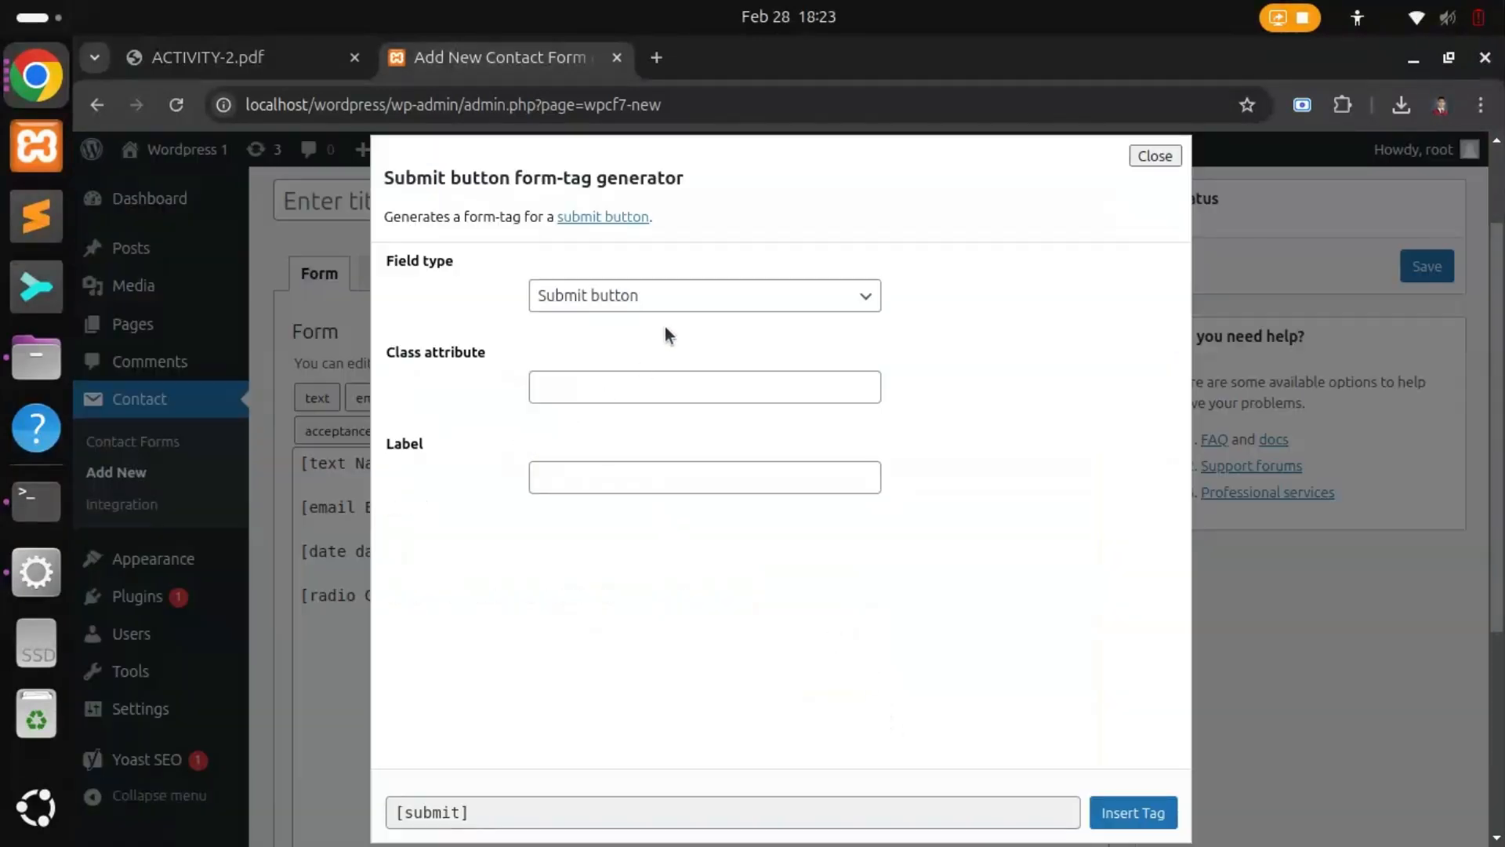
Step: Insert a [submit] button tag at the end of the form and save the new contact form
{"action": "left_click", "coordinate": [657, 374]}
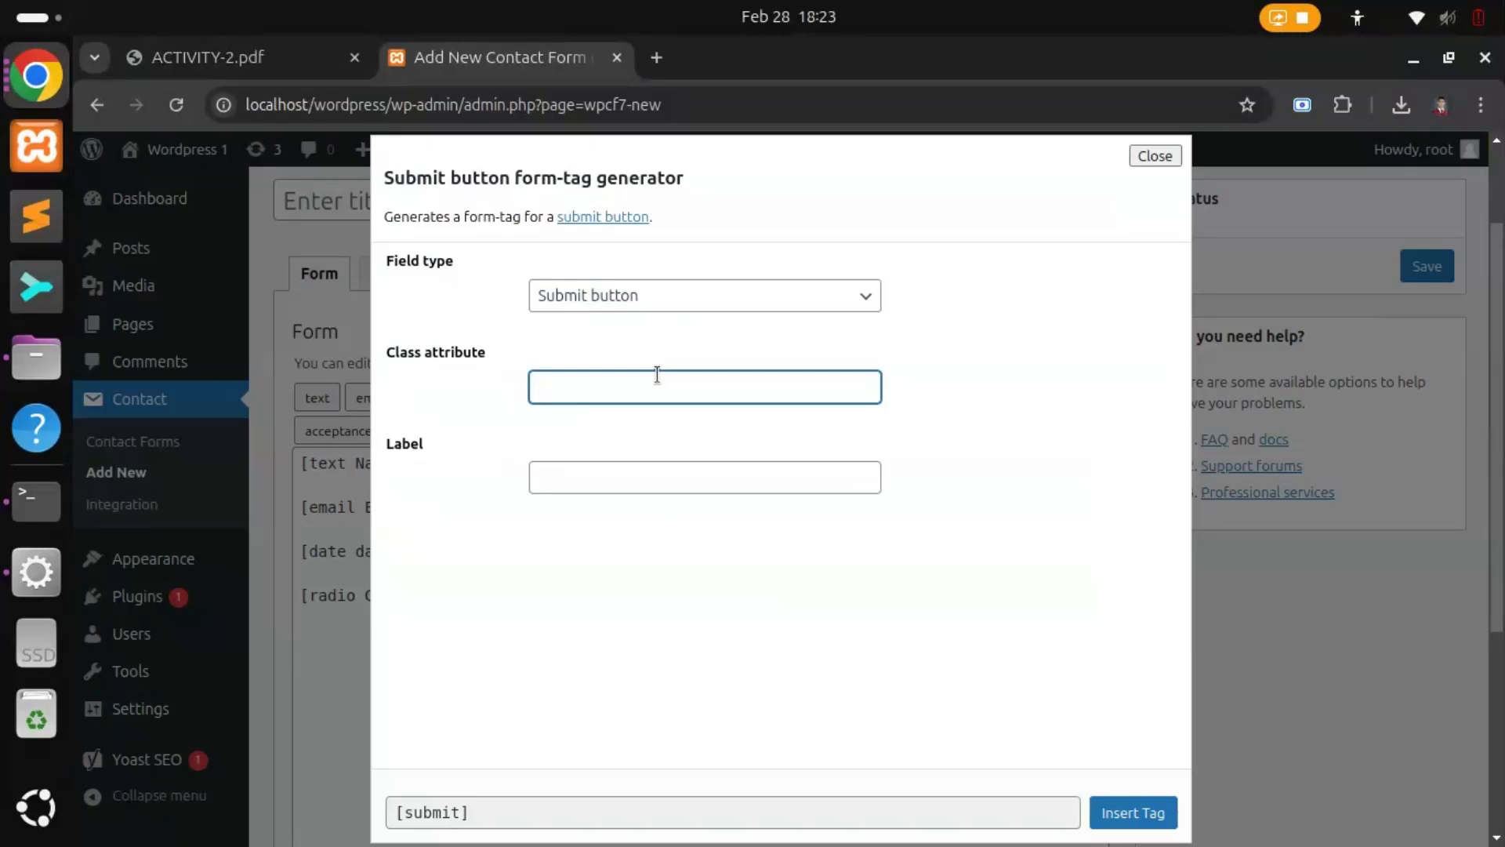
{"action": "left_click", "coordinate": [623, 494]}
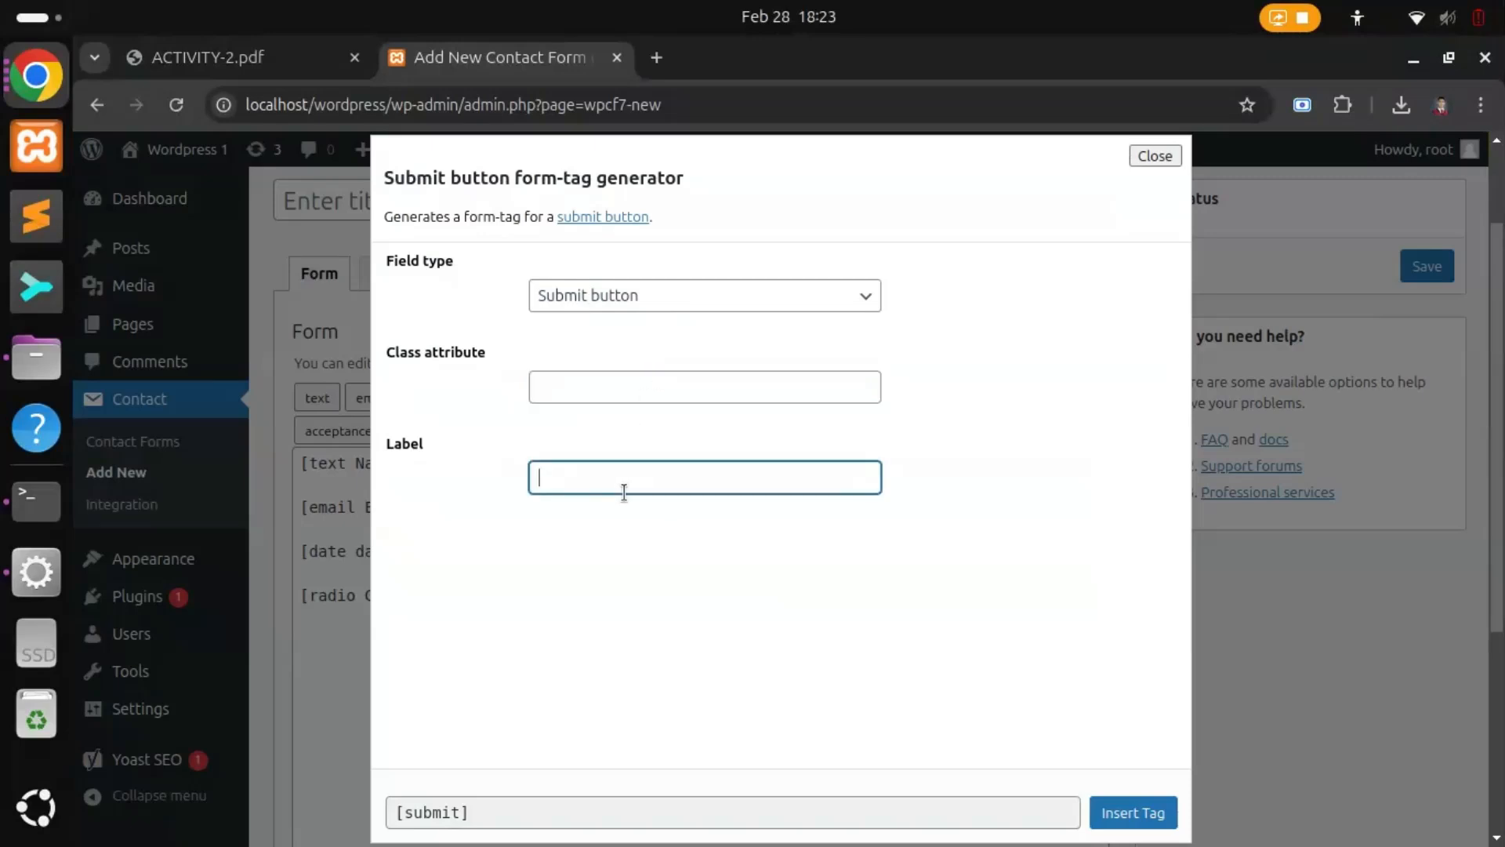
{"action": "left_click", "coordinate": [1135, 808]}
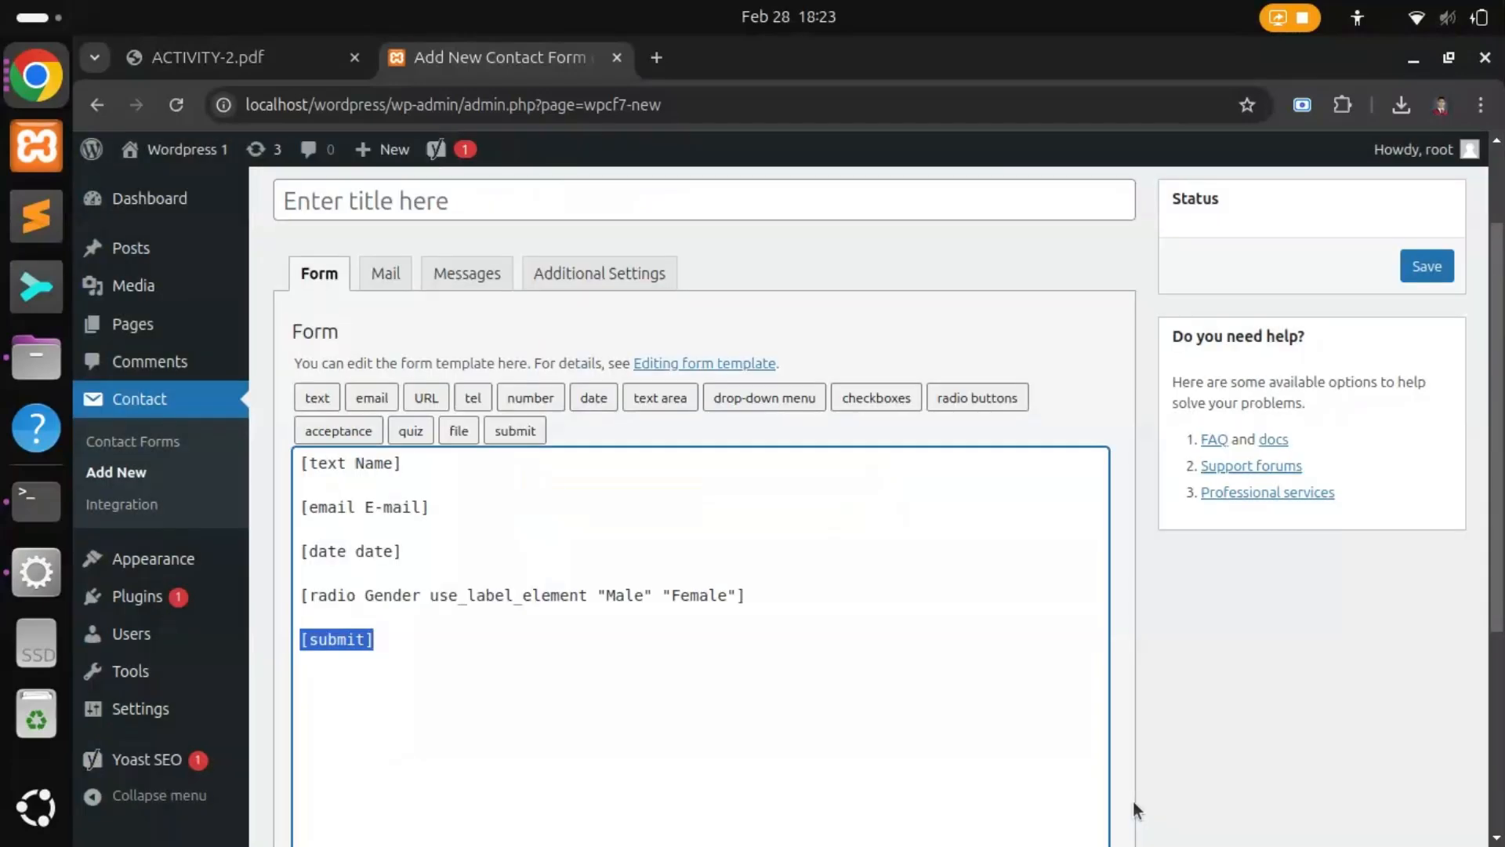
{"action": "left_click", "coordinate": [760, 648]}
{"action": "scroll", "coordinate": [798, 613], "scroll_direction": "down", "scroll_amount": 2}
{"action": "scroll", "coordinate": [798, 612], "scroll_direction": "down", "scroll_amount": 3}
{"action": "left_click", "coordinate": [298, 710]}
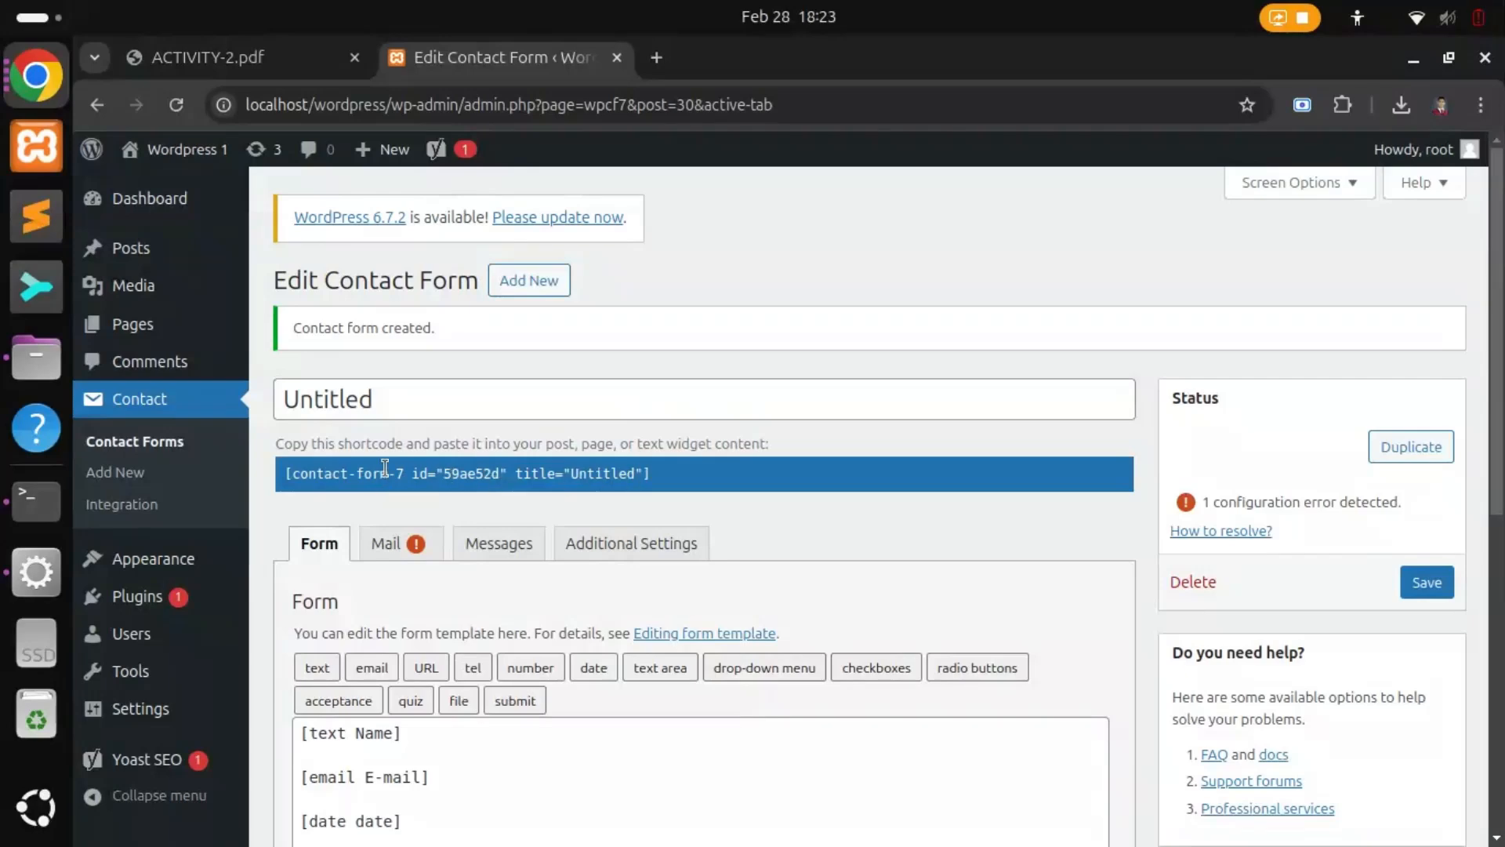
Step: Rename the untitled contact form to 'Simple Contact Form' and save it
{"action": "double_click", "coordinate": [401, 404]}
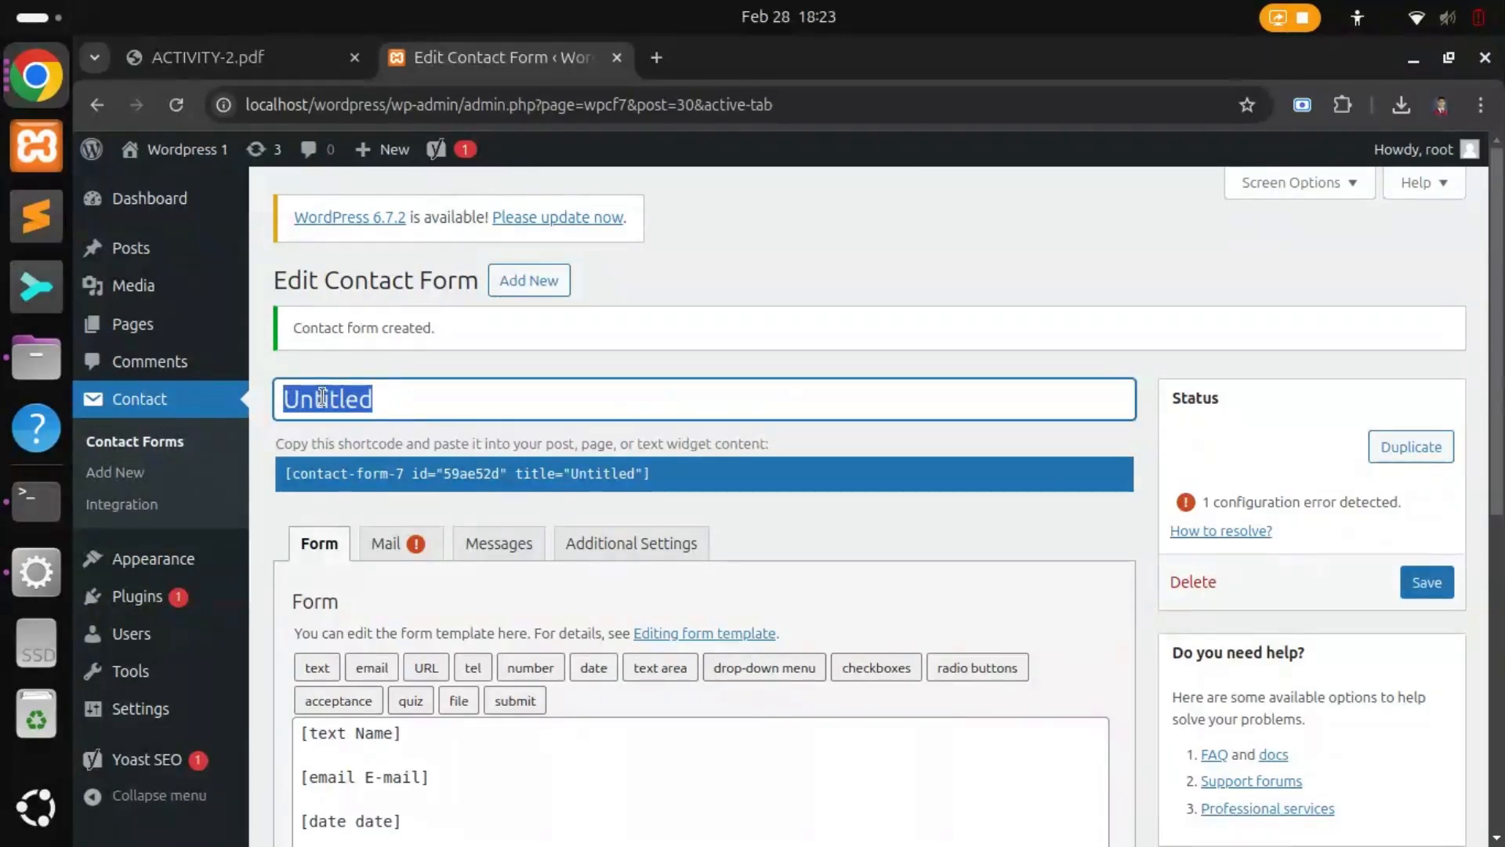
{"action": "type", "text": "Simple"}
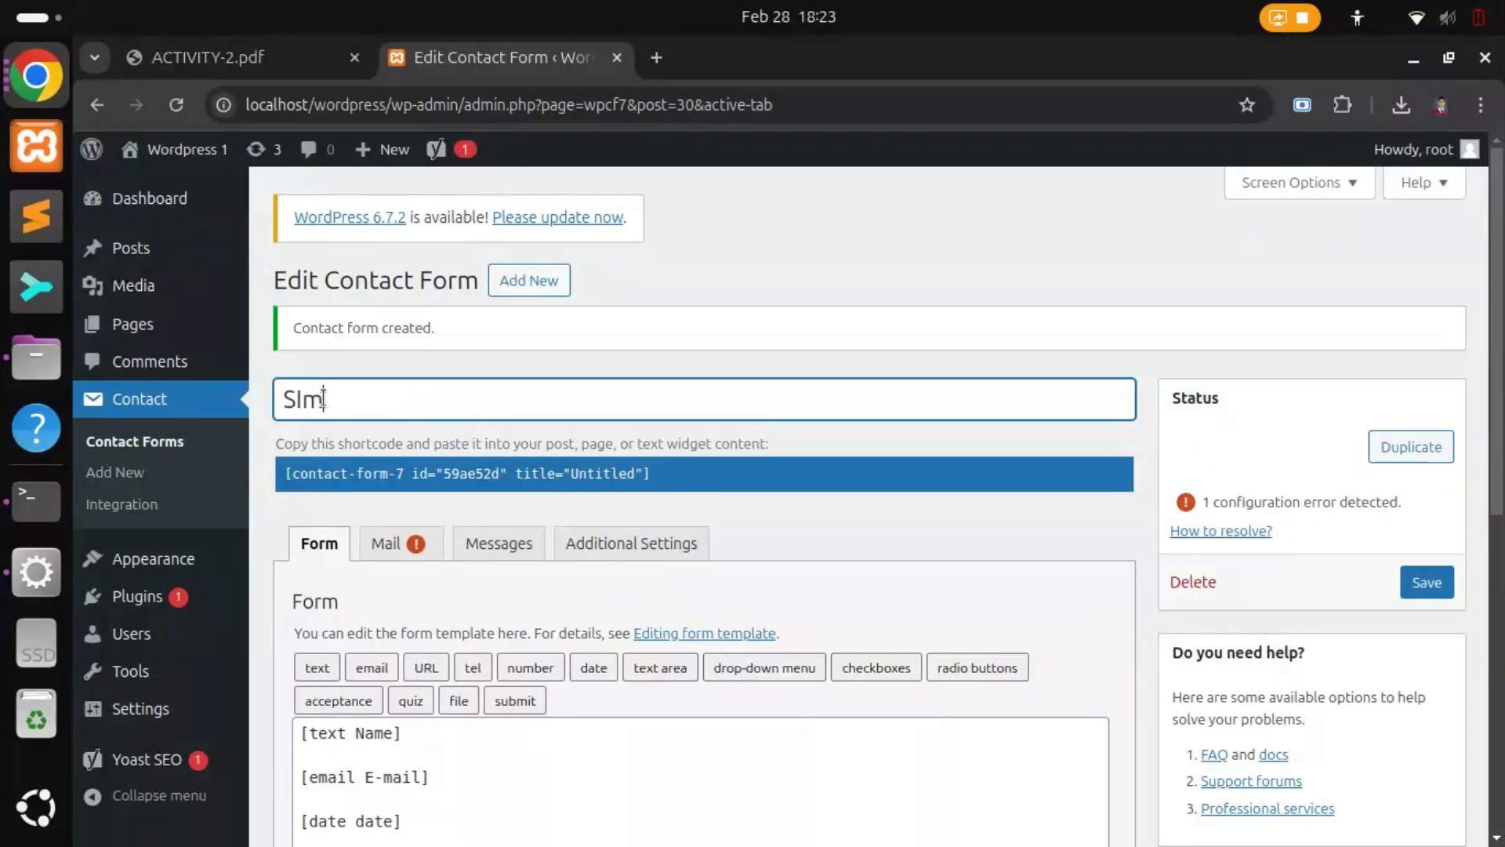
{"action": "key", "text": "BackSpace"}
{"action": "key", "text": "BackSpace"}
{"action": "key", "text": "BackSpace"}
{"action": "key", "text": "BackSpace"}
{"action": "key", "text": "BackSpace"}
{"action": "type", "text": "I"}
{"action": "type", "text": "mple "}
{"action": "type", "text": "COnte"}
{"action": "key", "text": "BackSpace"}
{"action": "key", "text": "BackSpace"}
{"action": "key", "text": "BackSpace"}
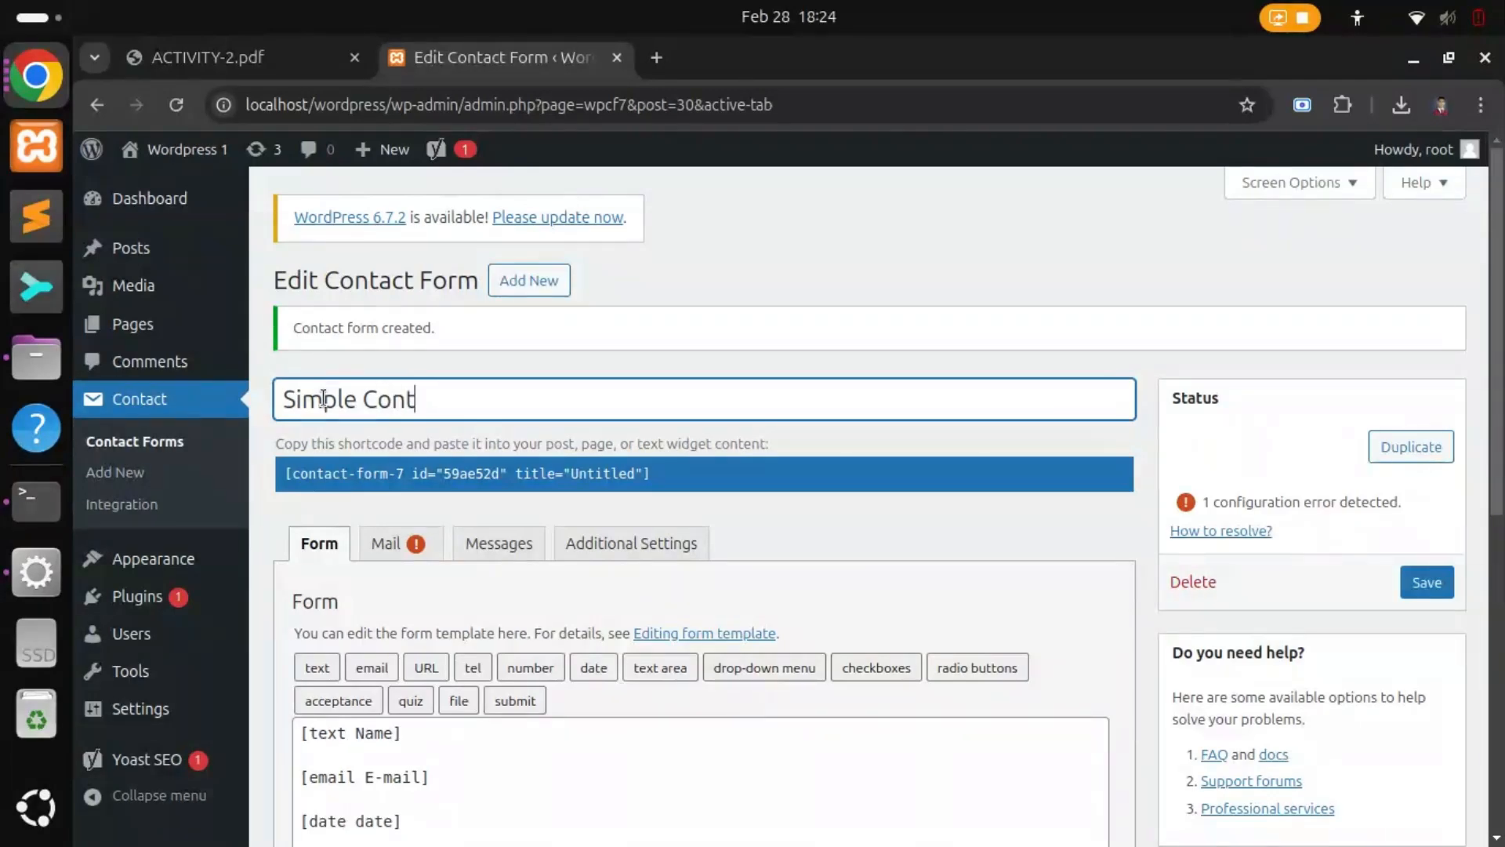
{"action": "type", "text": "ntact Form"}
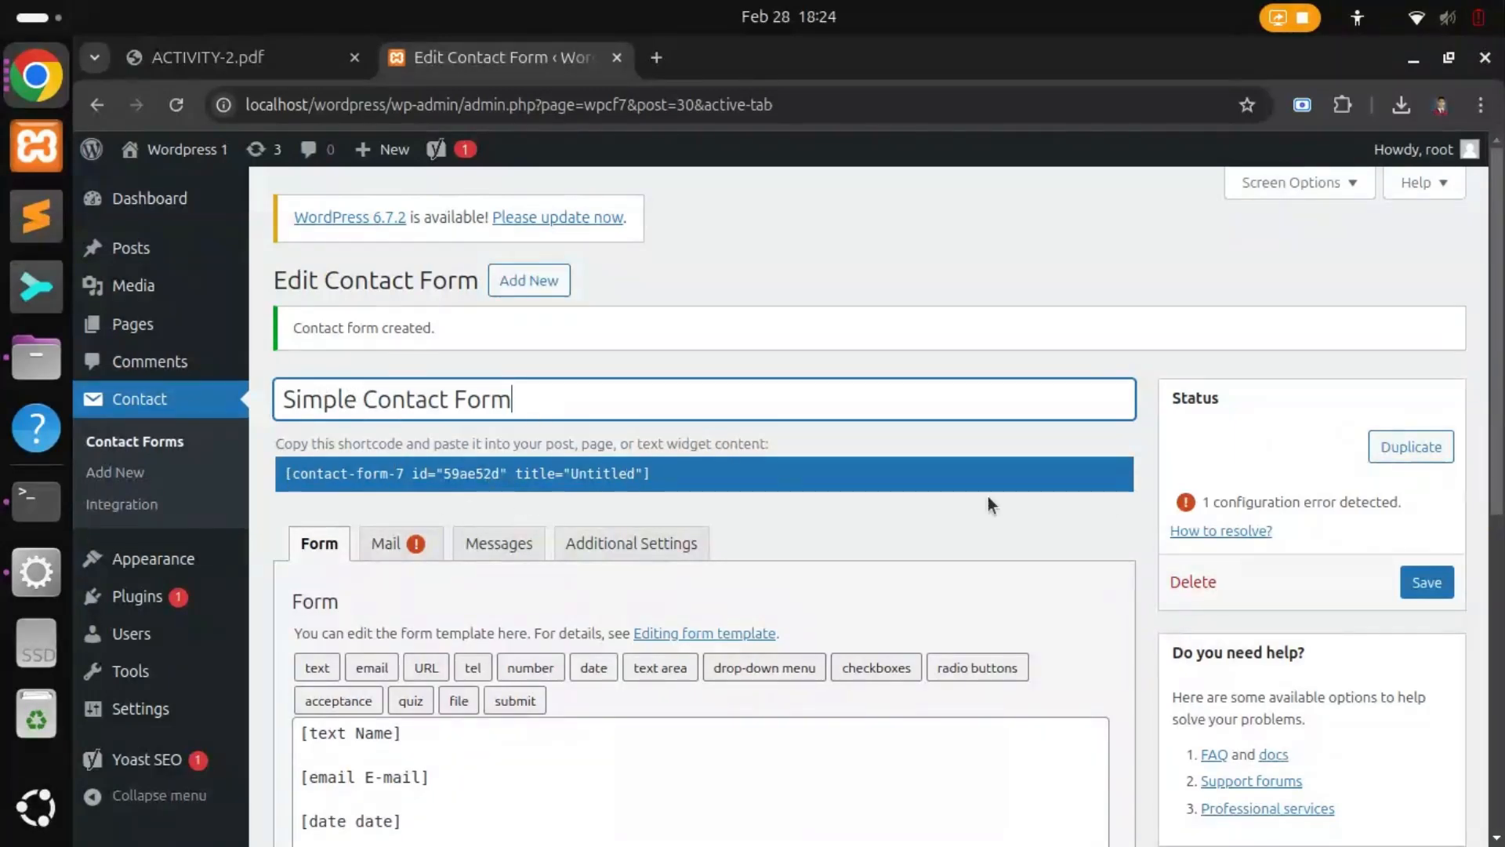
{"action": "scroll", "coordinate": [773, 575], "scroll_direction": "down", "scroll_amount": 8}
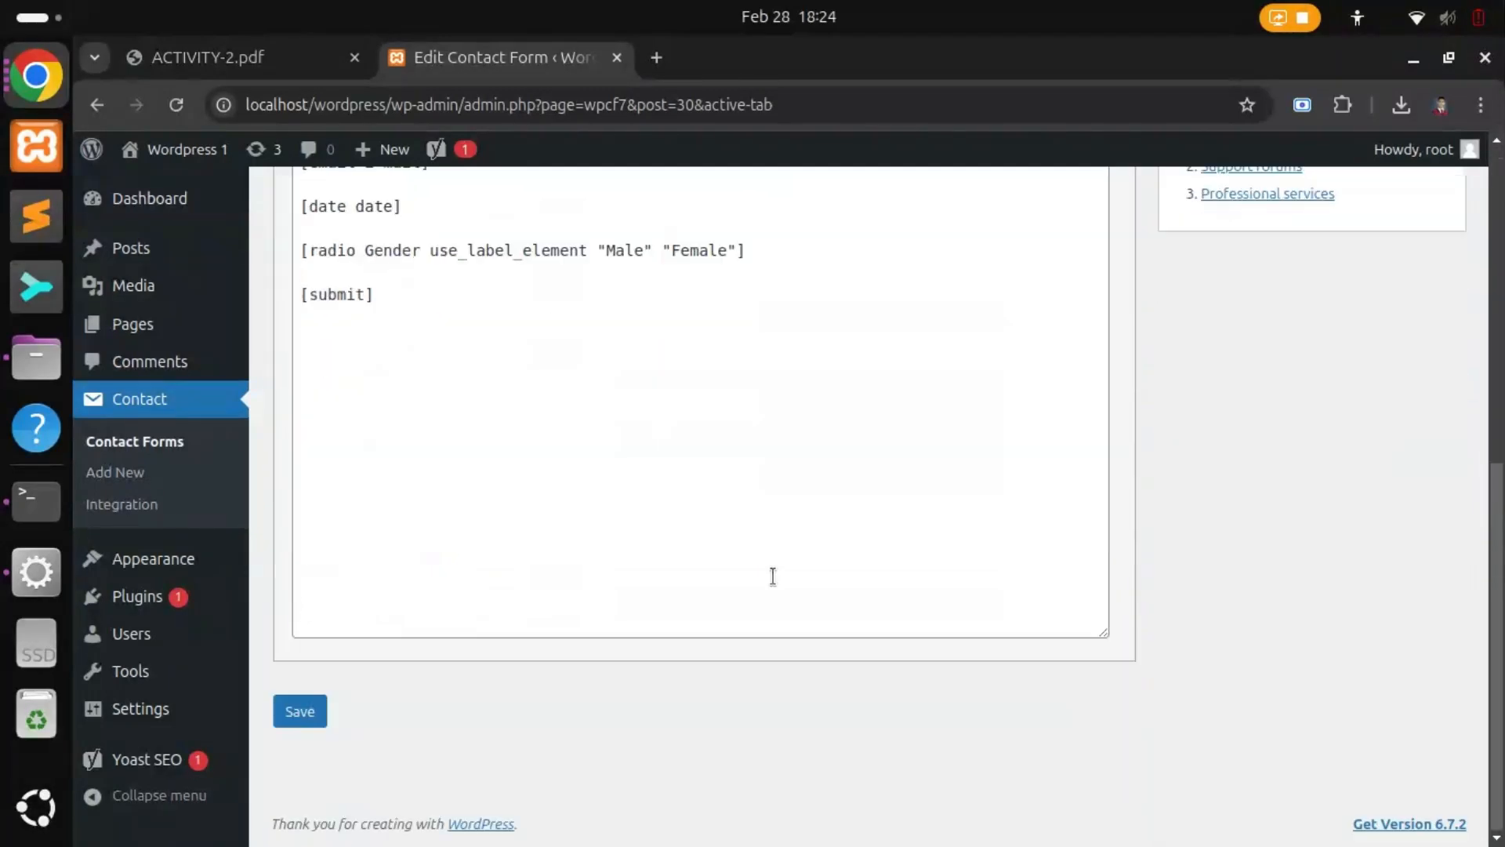
{"action": "left_click", "coordinate": [301, 711]}
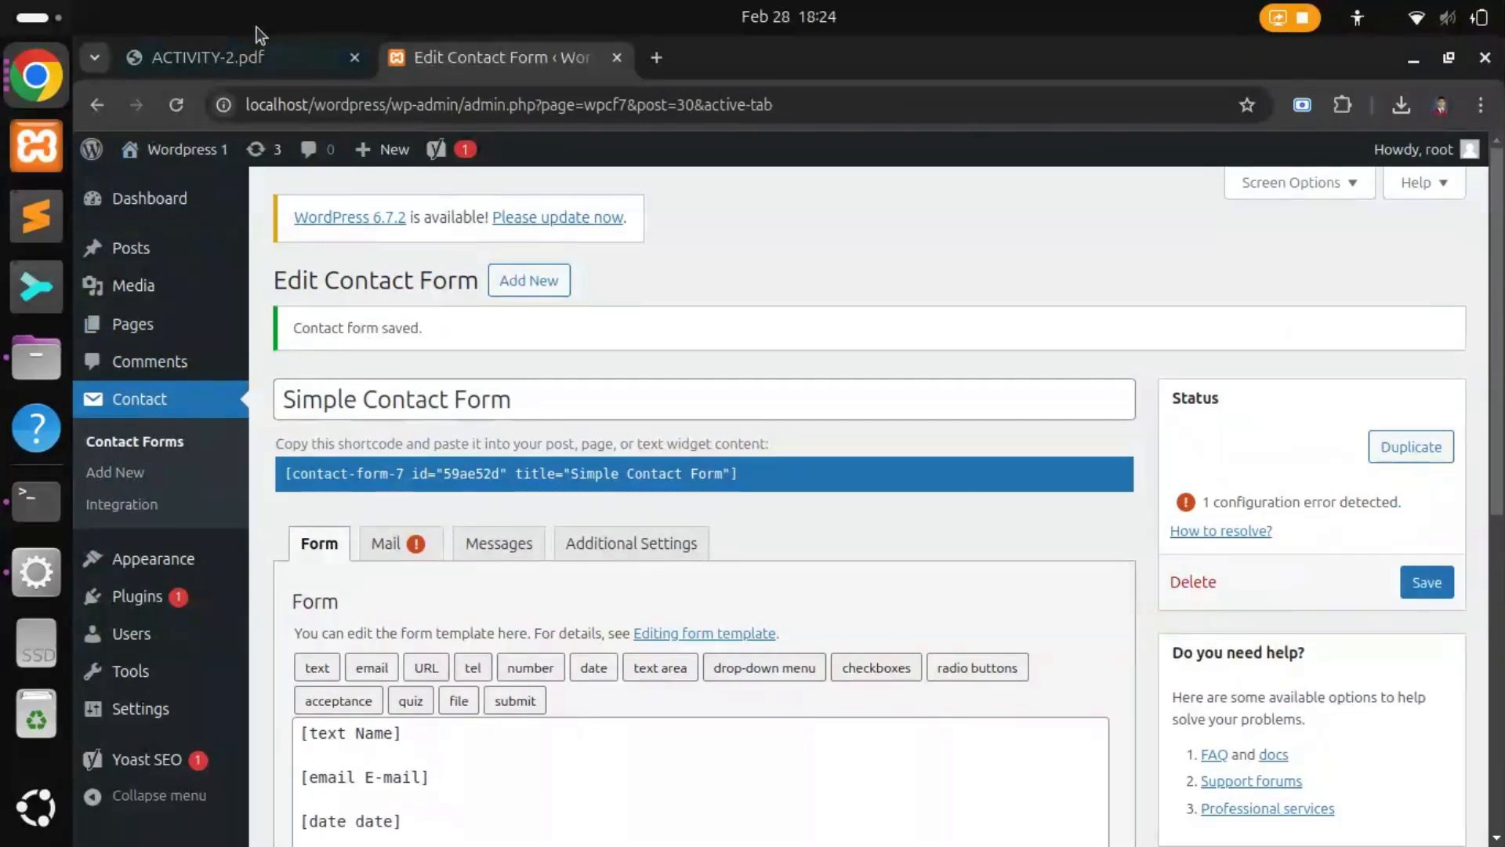
Step: Check the PDF instruction about the contact form shortcode, then return to the form editor
{"action": "left_click", "coordinate": [259, 62]}
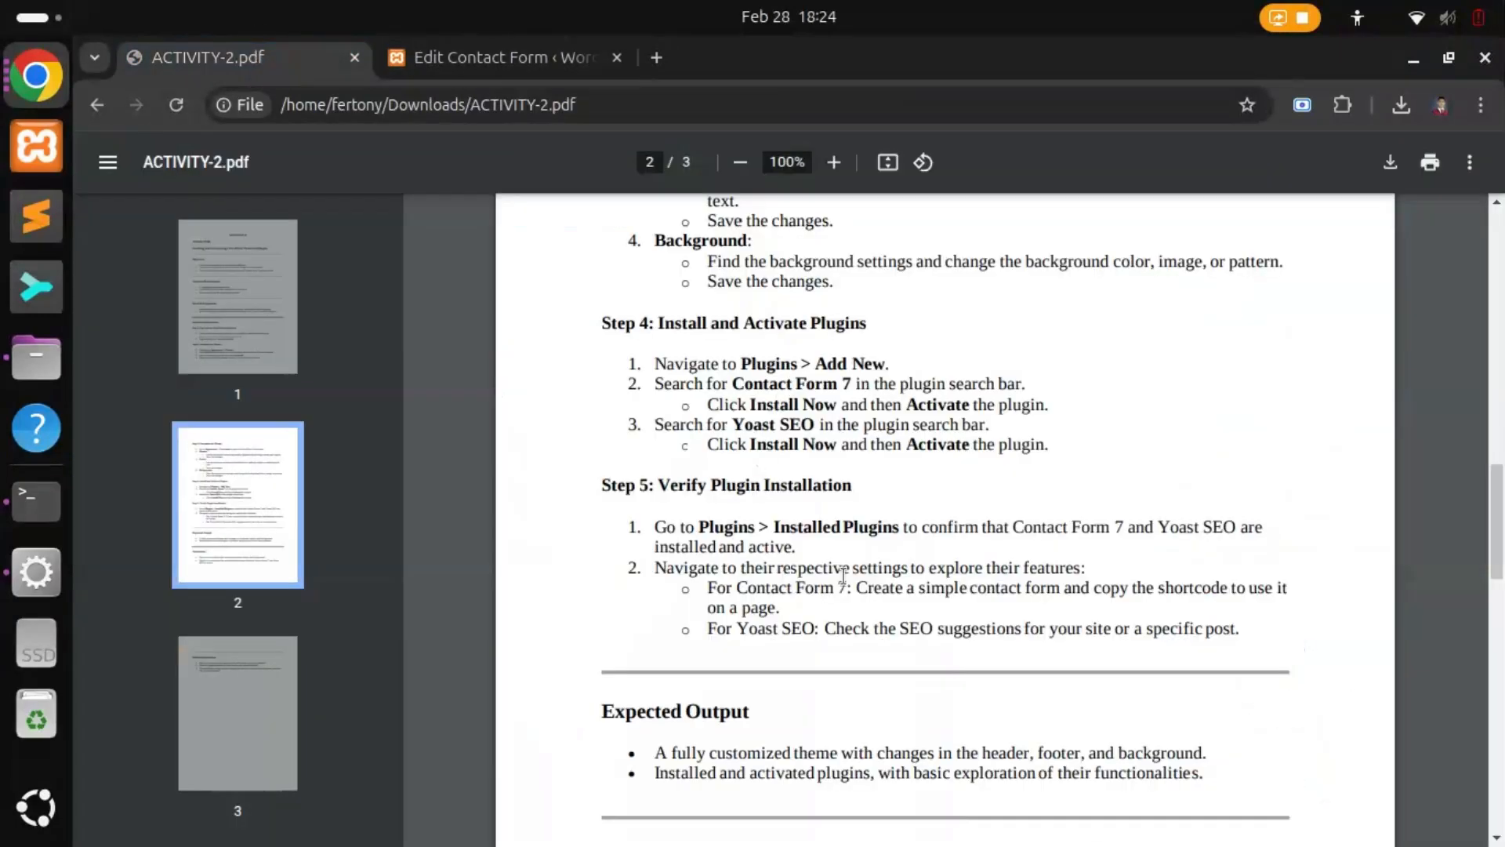
{"action": "left_click_drag", "start_coordinate": [1095, 589], "coordinate": [781, 609]}
{"action": "left_click", "coordinate": [427, 59]}
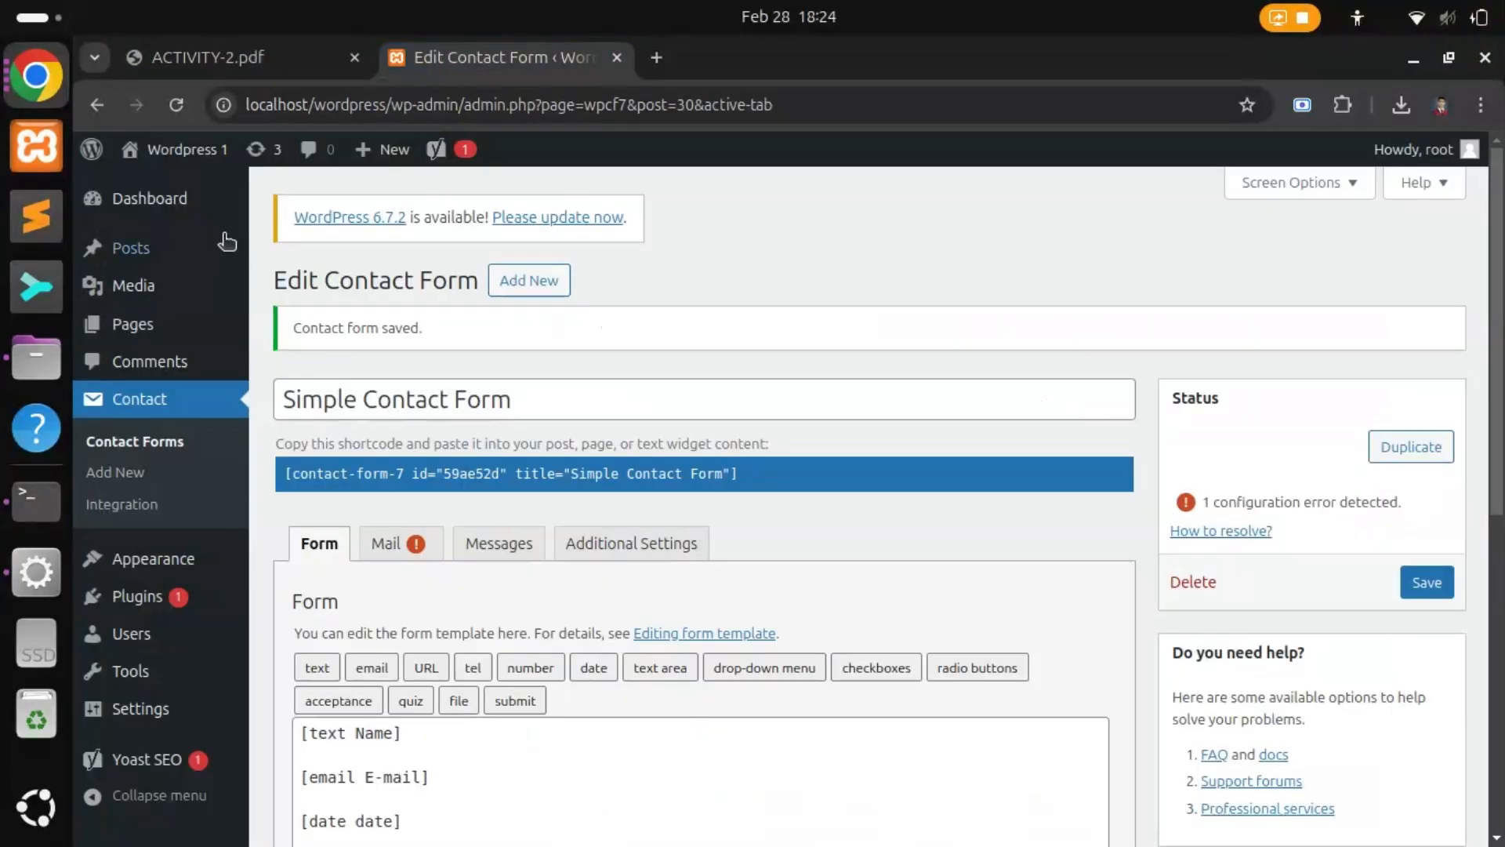
Step: Open the Hello World page and add an empty paragraph below the byline
{"action": "mouse_move", "coordinate": [137, 324]}
{"action": "left_click", "coordinate": [301, 331]}
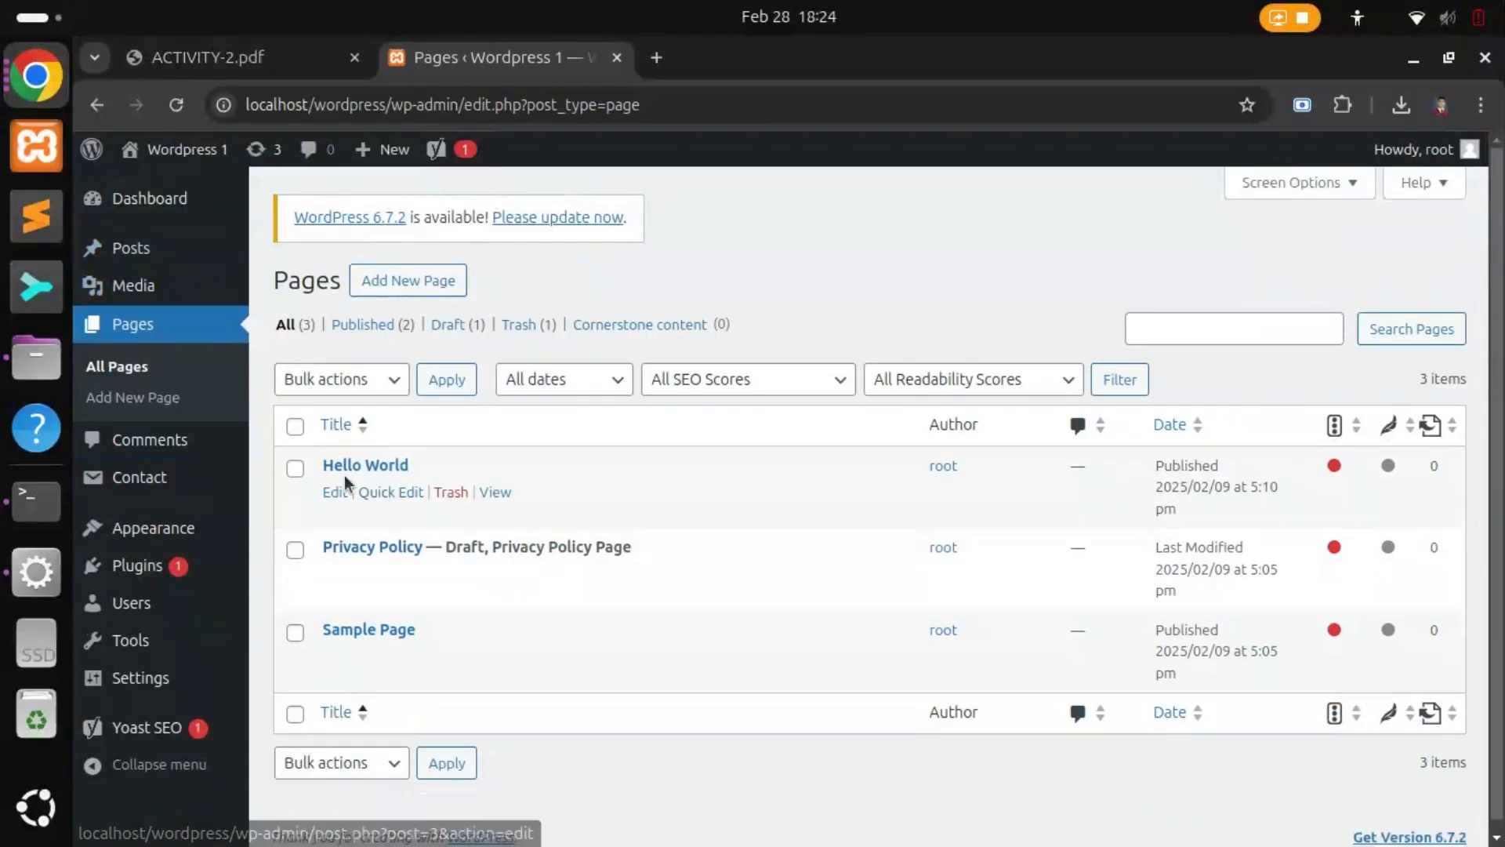
{"action": "left_click", "coordinate": [379, 465]}
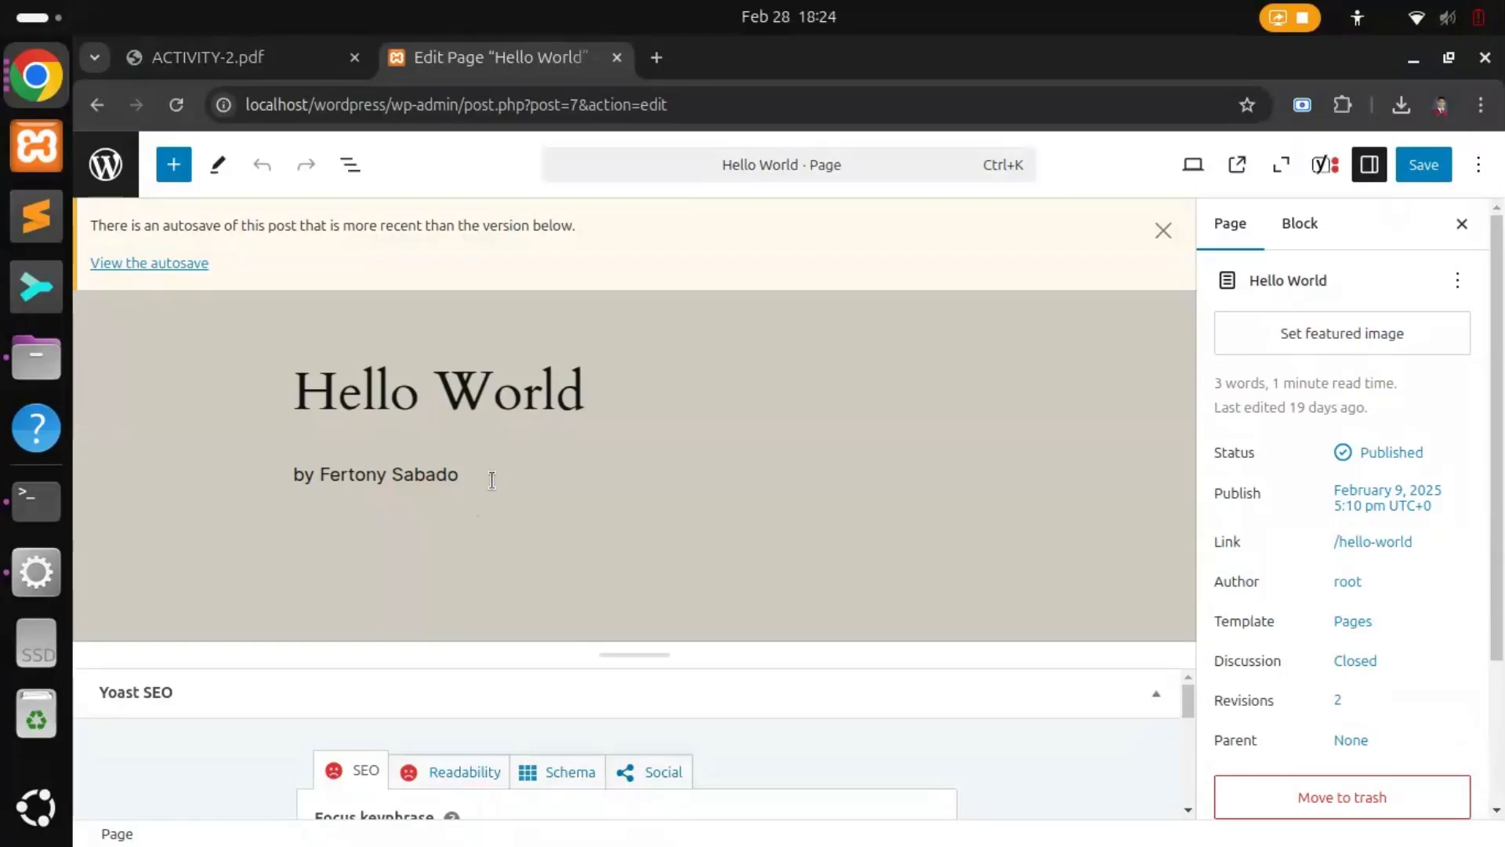
{"action": "left_click", "coordinate": [492, 480]}
{"action": "key", "text": "Return"}
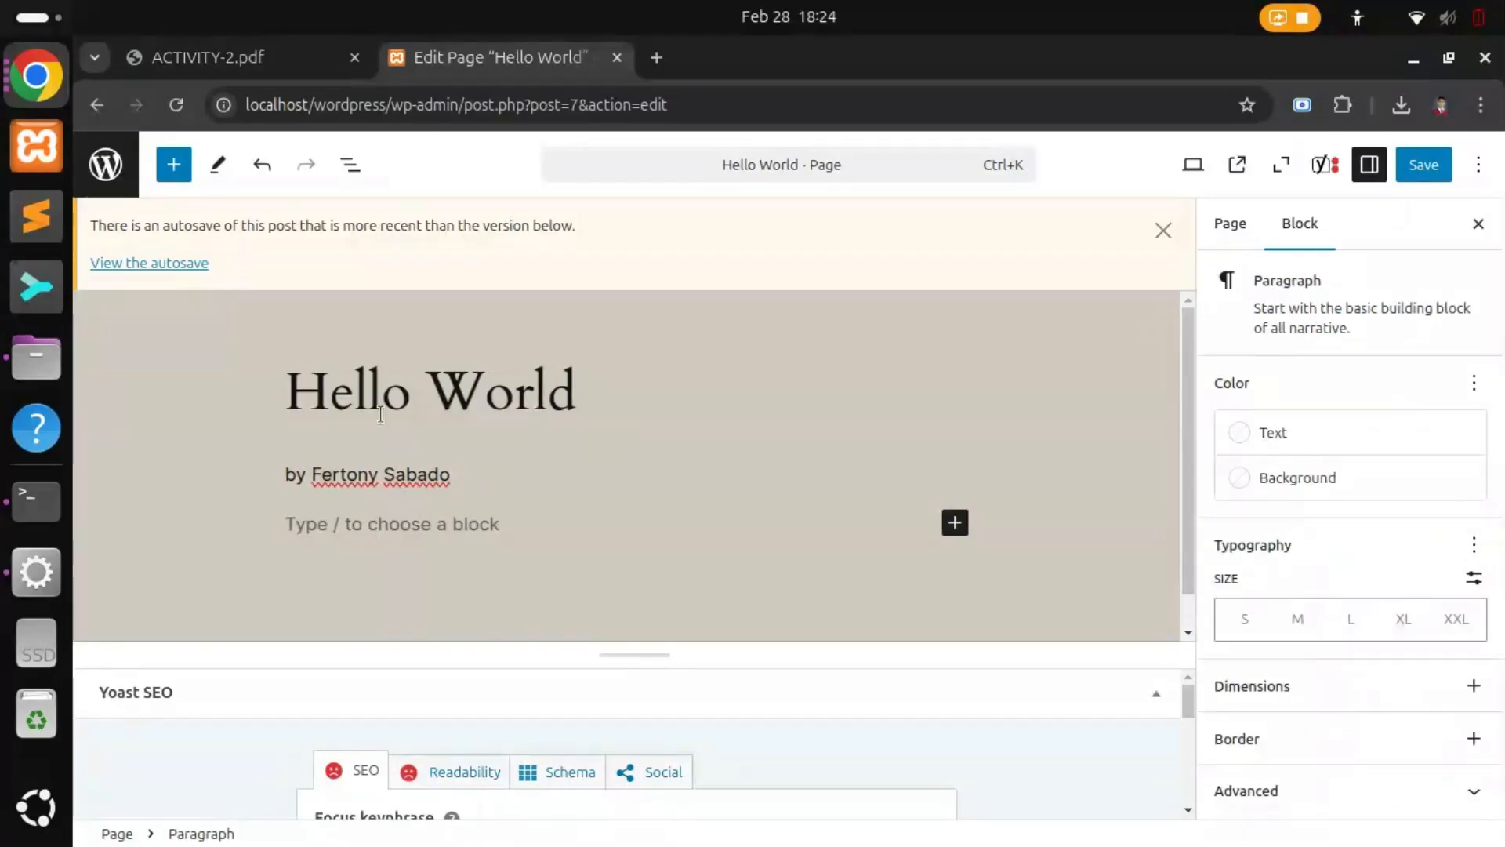
Step: Insert a Contact Form 7 block and set it to Simple Contact Form
{"action": "left_click", "coordinate": [185, 174]}
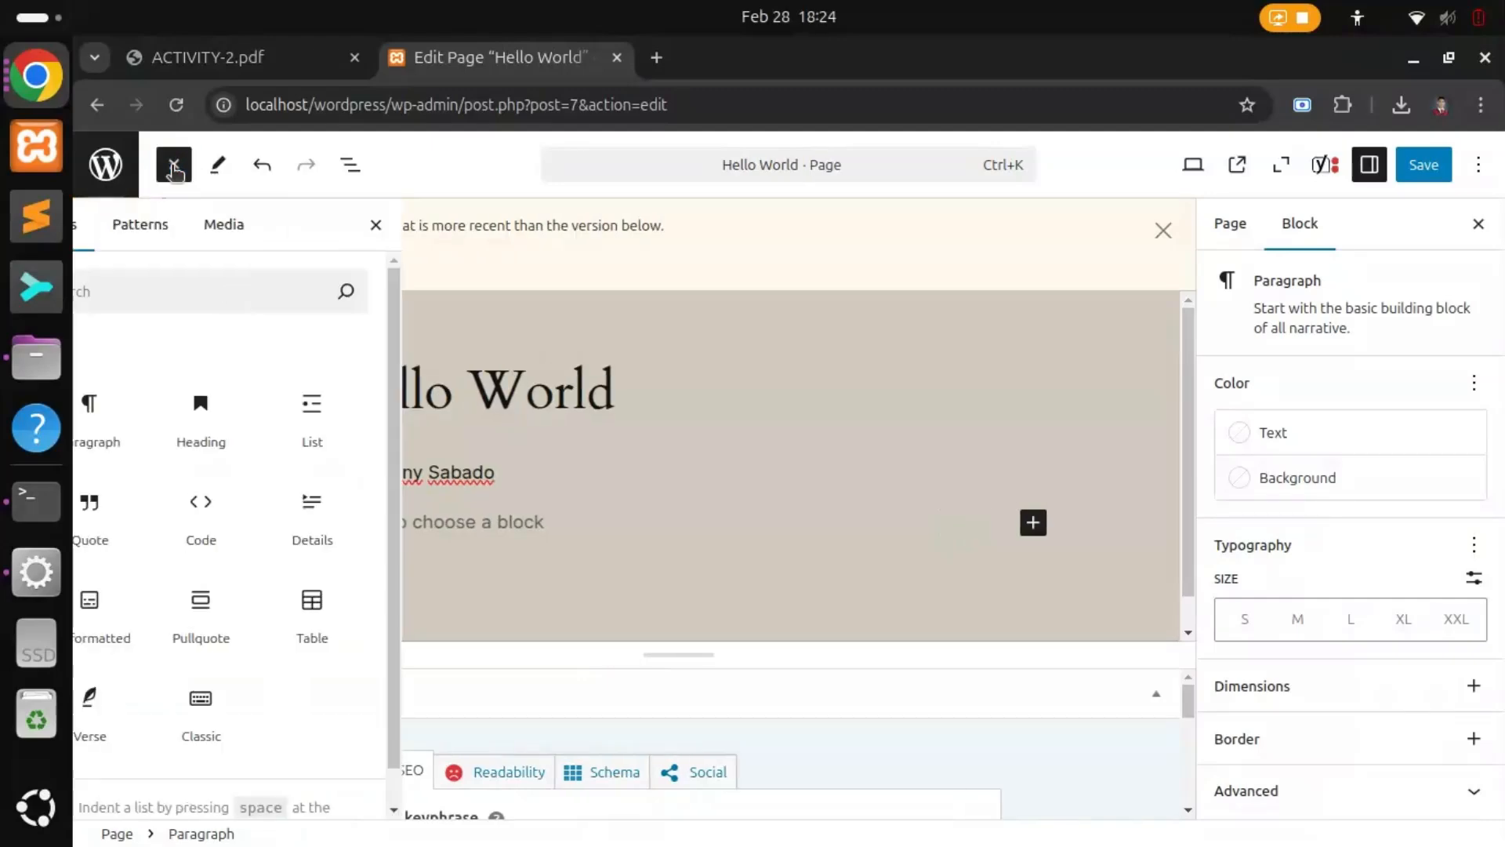
{"action": "scroll", "coordinate": [253, 622], "scroll_direction": "down", "scroll_amount": 5}
{"action": "scroll", "coordinate": [256, 613], "scroll_direction": "down", "scroll_amount": 10}
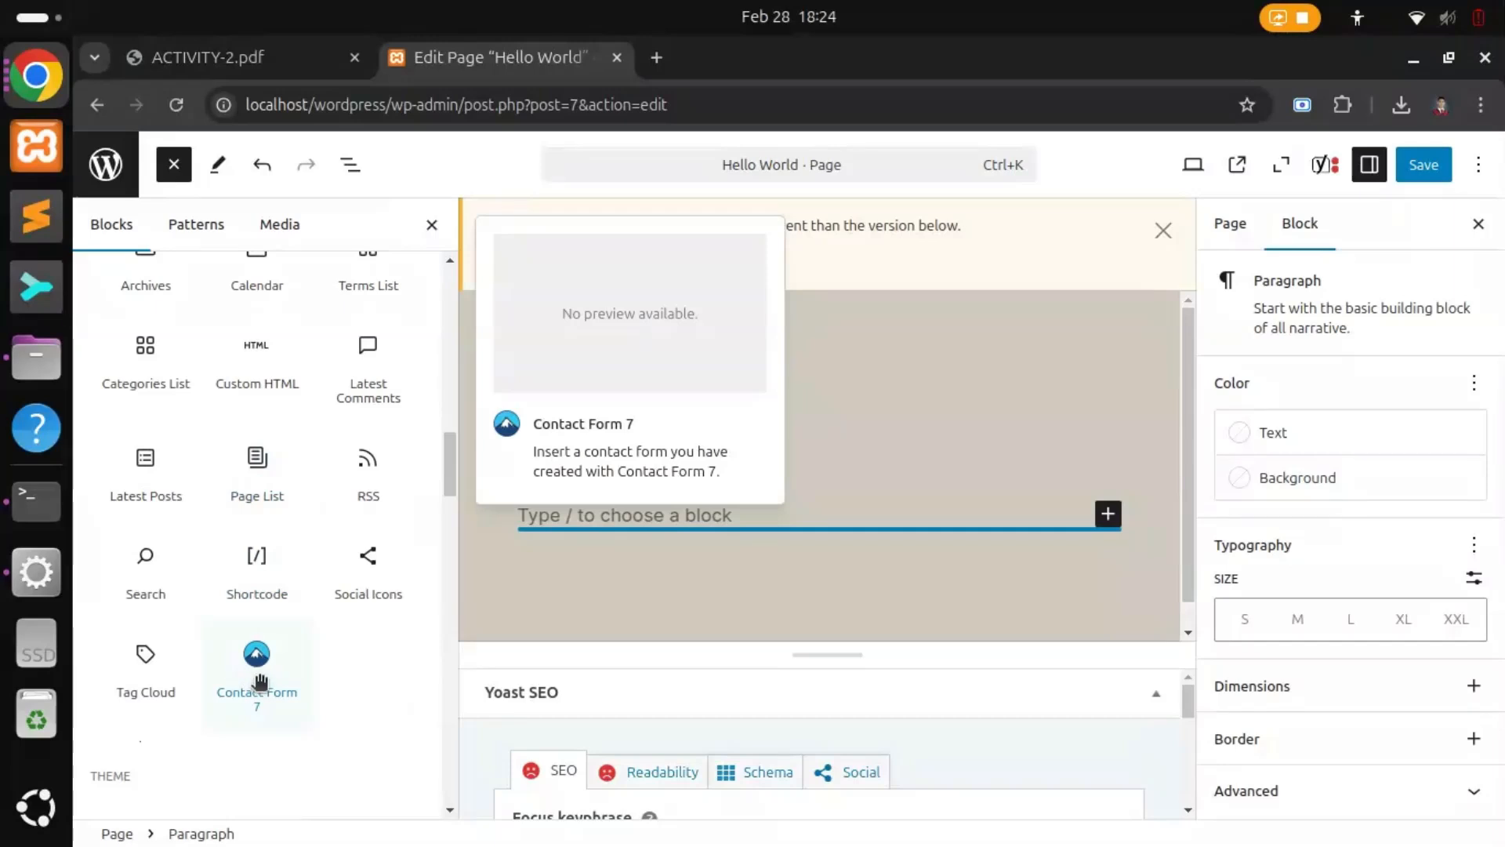
{"action": "left_click", "coordinate": [259, 681]}
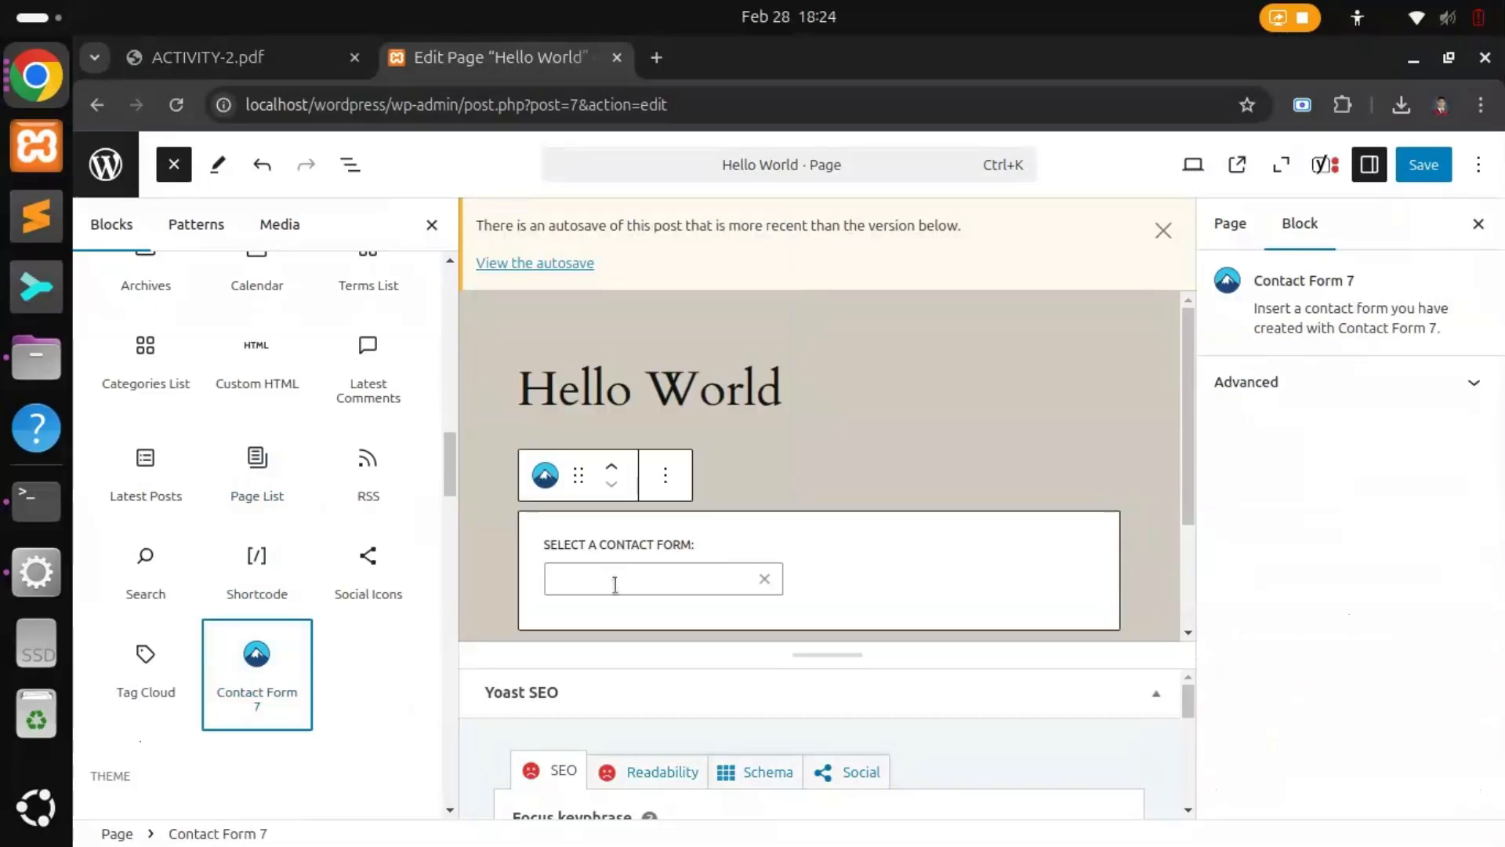
{"action": "left_click", "coordinate": [786, 537]}
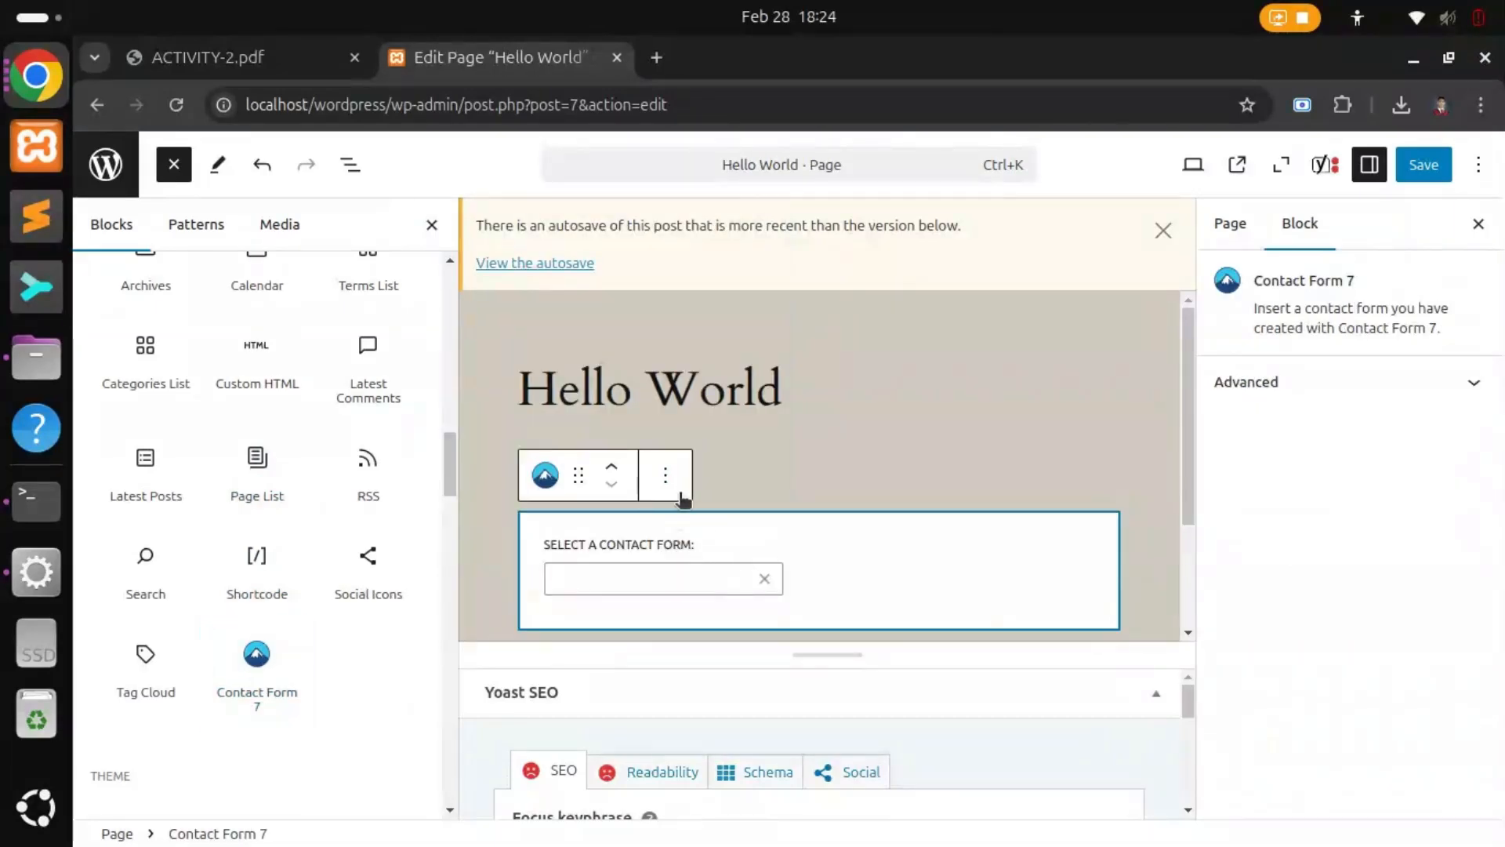
{"action": "left_click", "coordinate": [670, 477]}
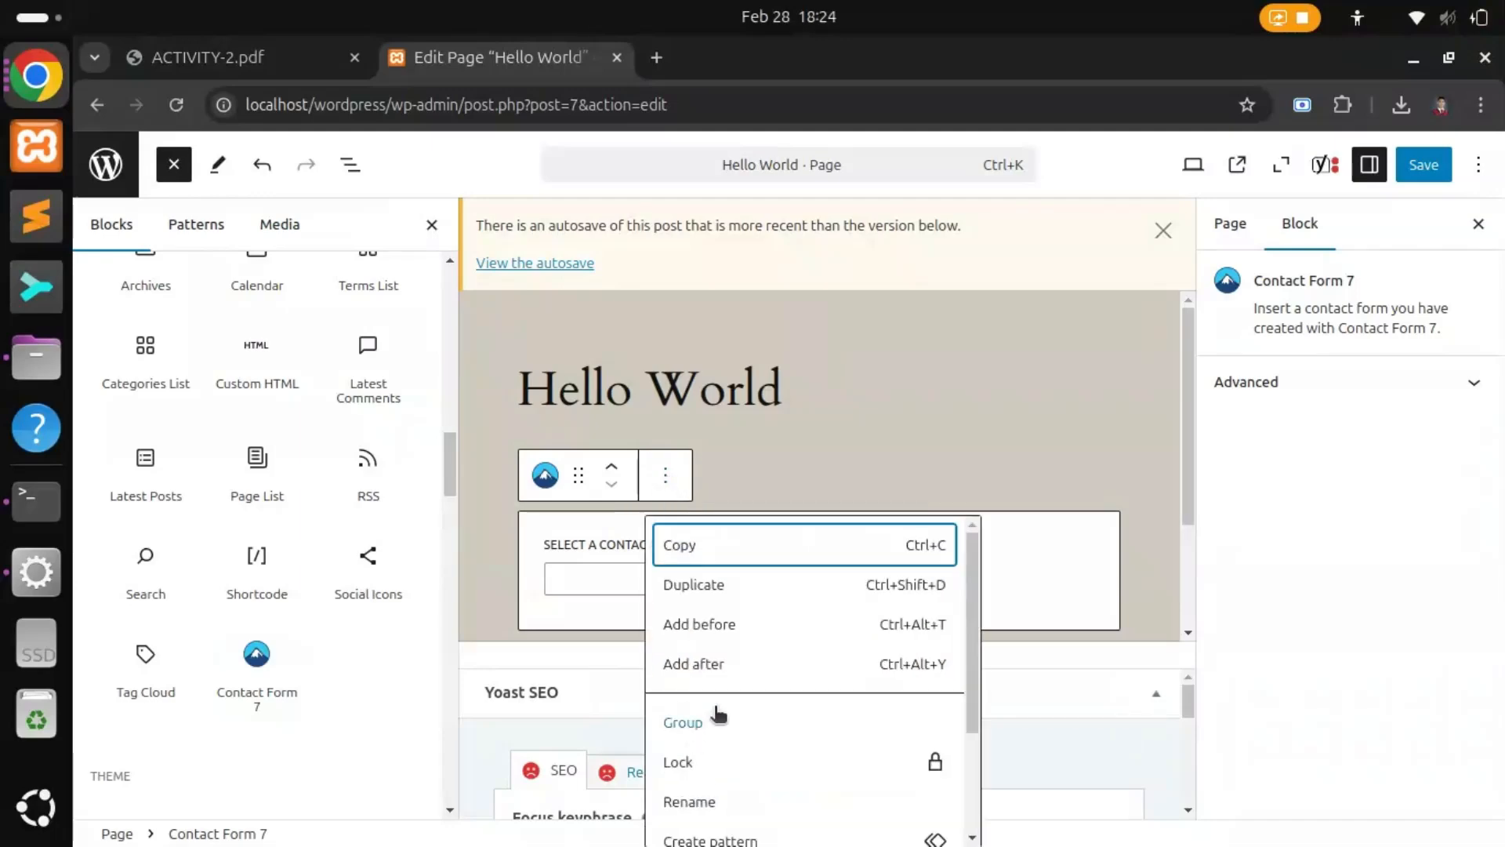
{"action": "scroll", "coordinate": [716, 715], "scroll_direction": "down", "scroll_amount": 2}
{"action": "left_click", "coordinate": [666, 475]}
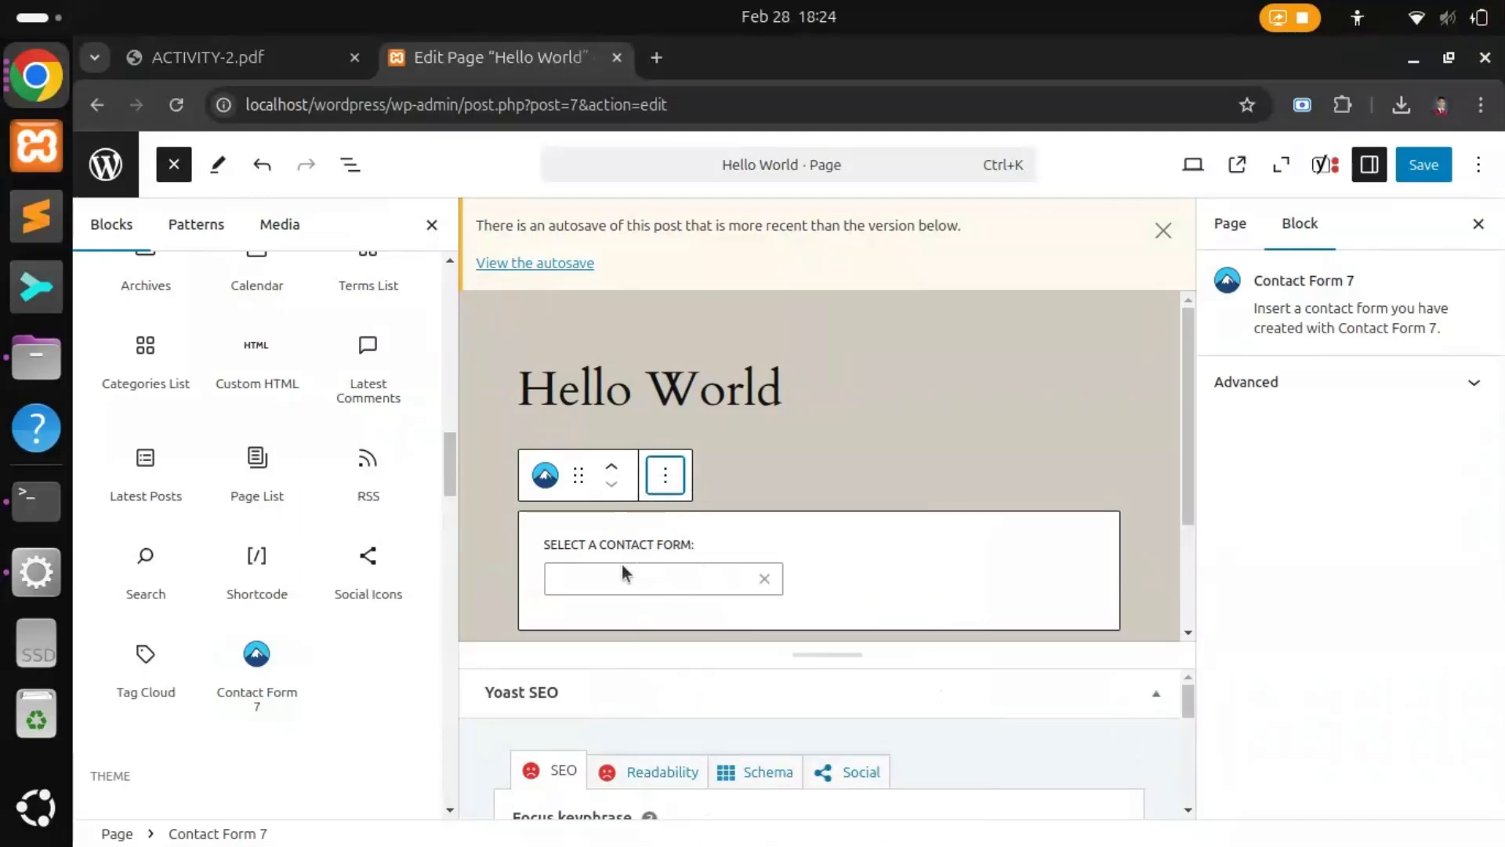
{"action": "left_click", "coordinate": [619, 577]}
{"action": "scroll", "coordinate": [646, 591], "scroll_direction": "down", "scroll_amount": 2}
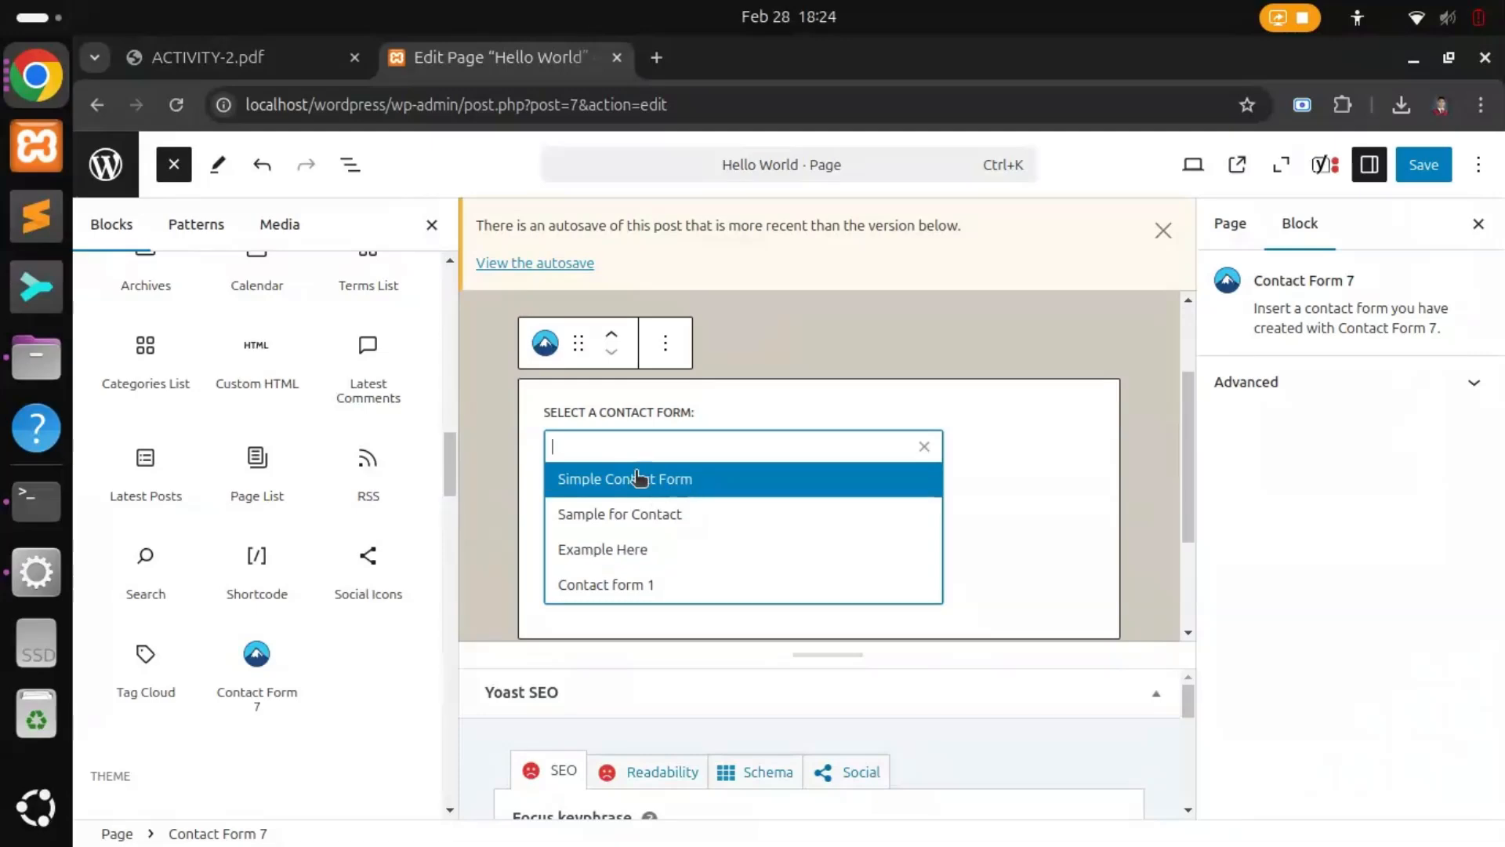
{"action": "left_click", "coordinate": [662, 476]}
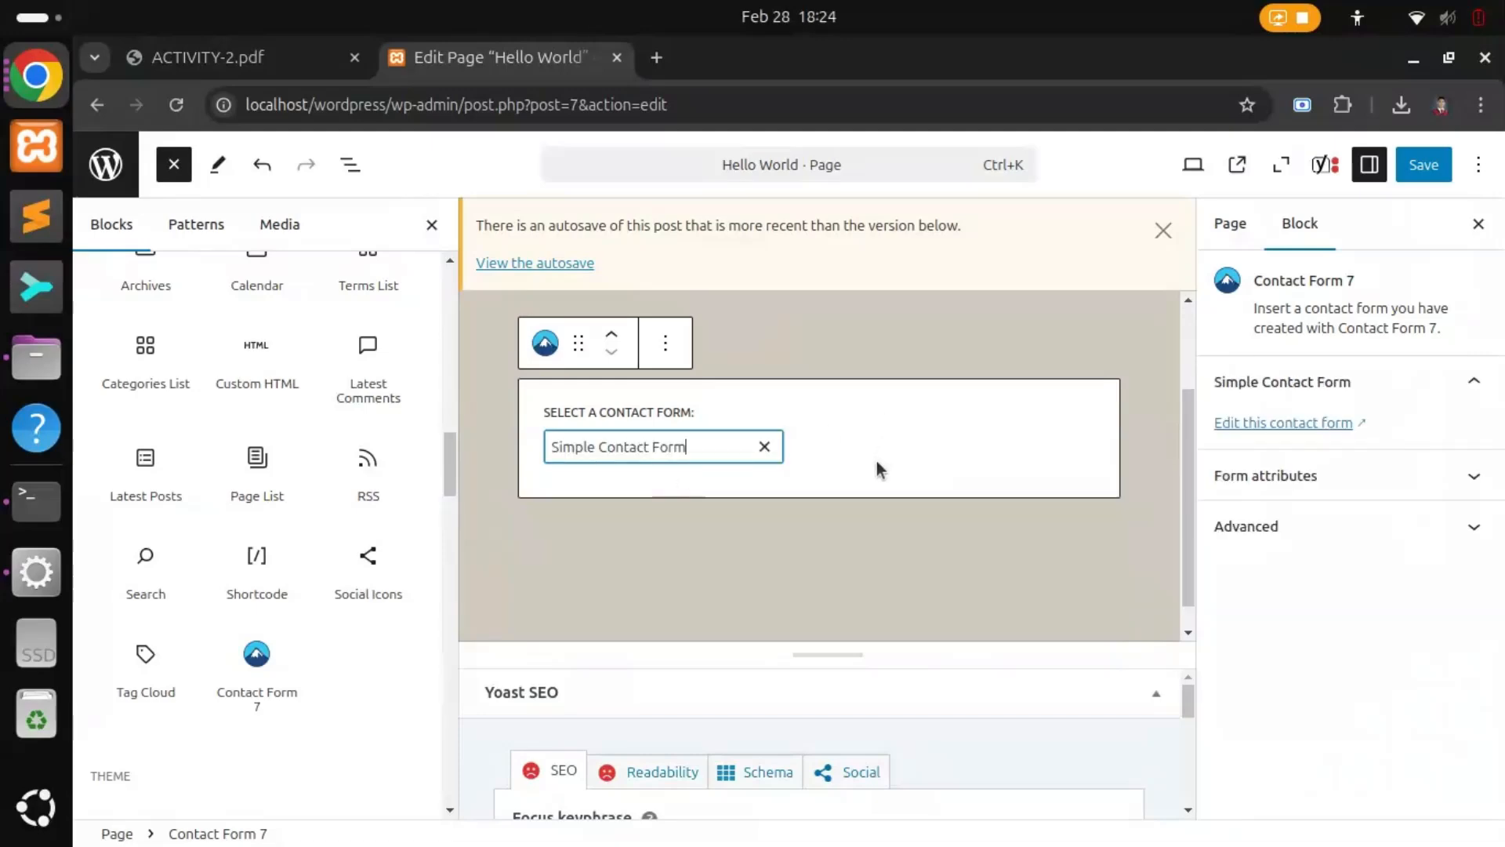
{"action": "key", "text": "Return"}
Step: Add an empty paragraph below the contact form block
{"action": "left_click", "coordinate": [174, 164]}
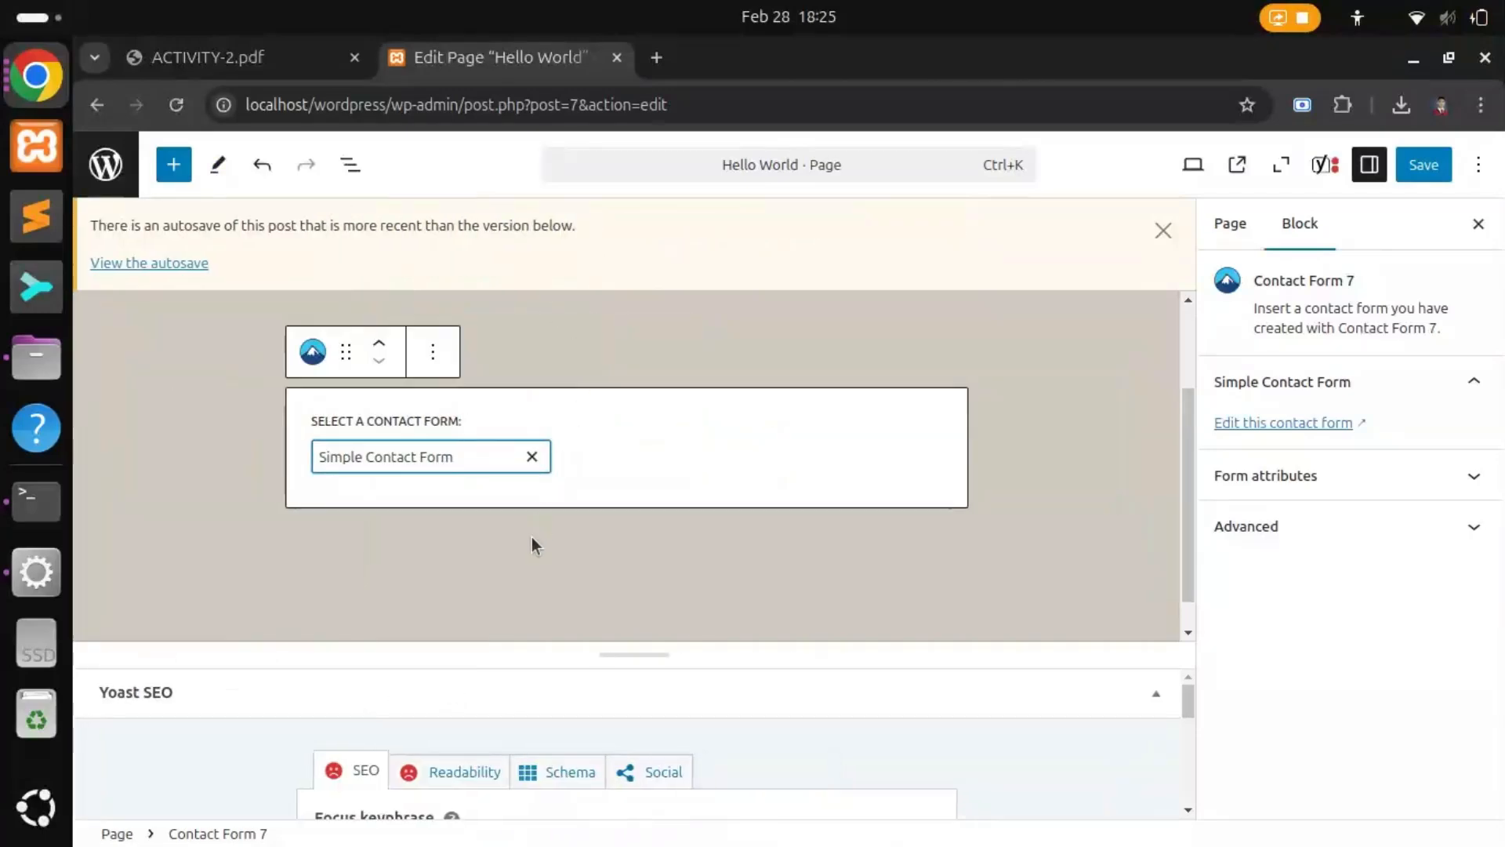
{"action": "left_click", "coordinate": [345, 353]}
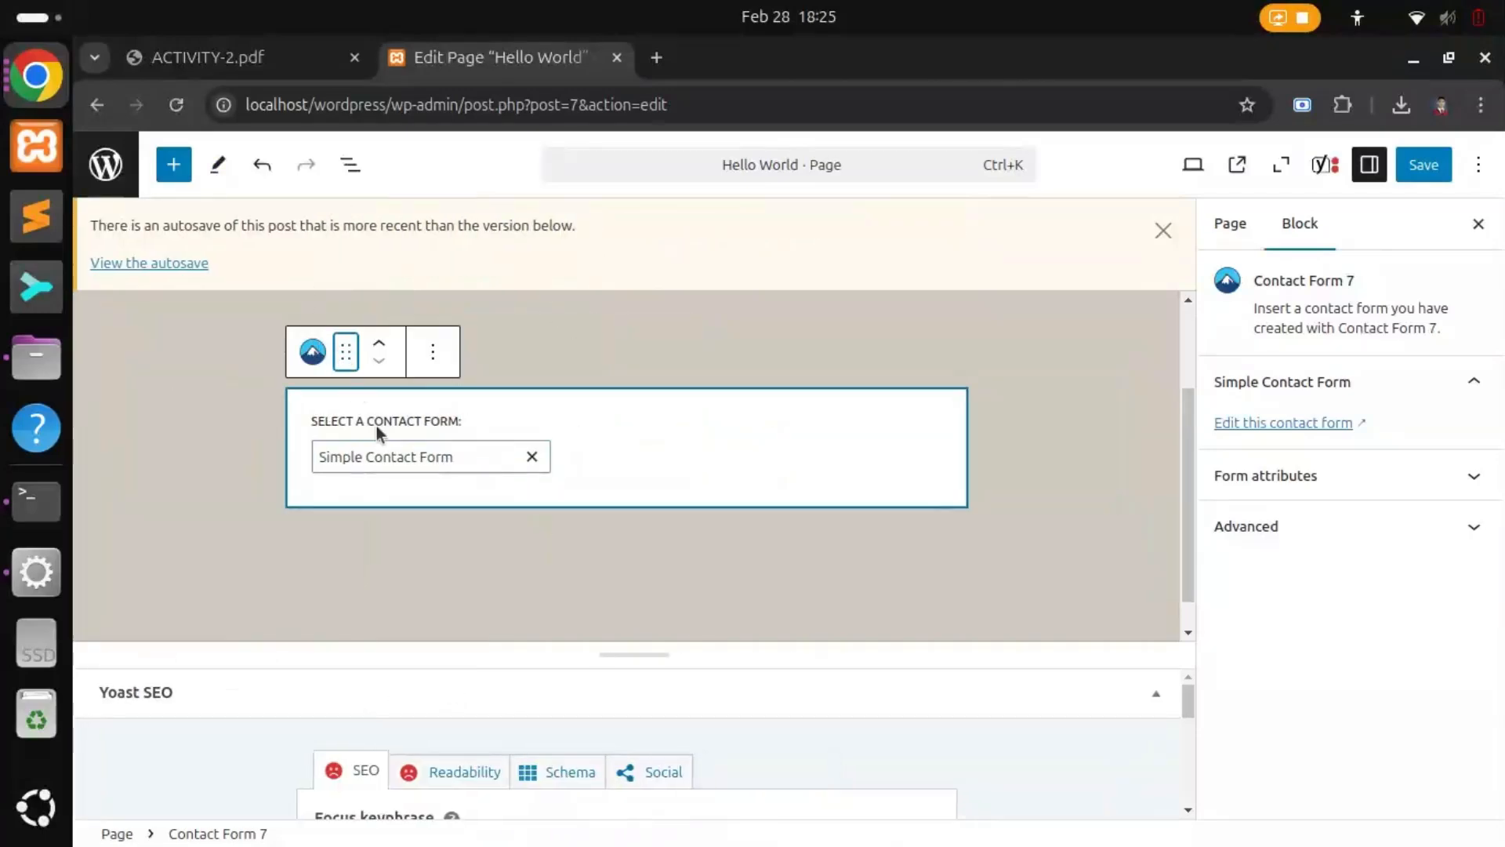
{"action": "left_click", "coordinate": [531, 554]}
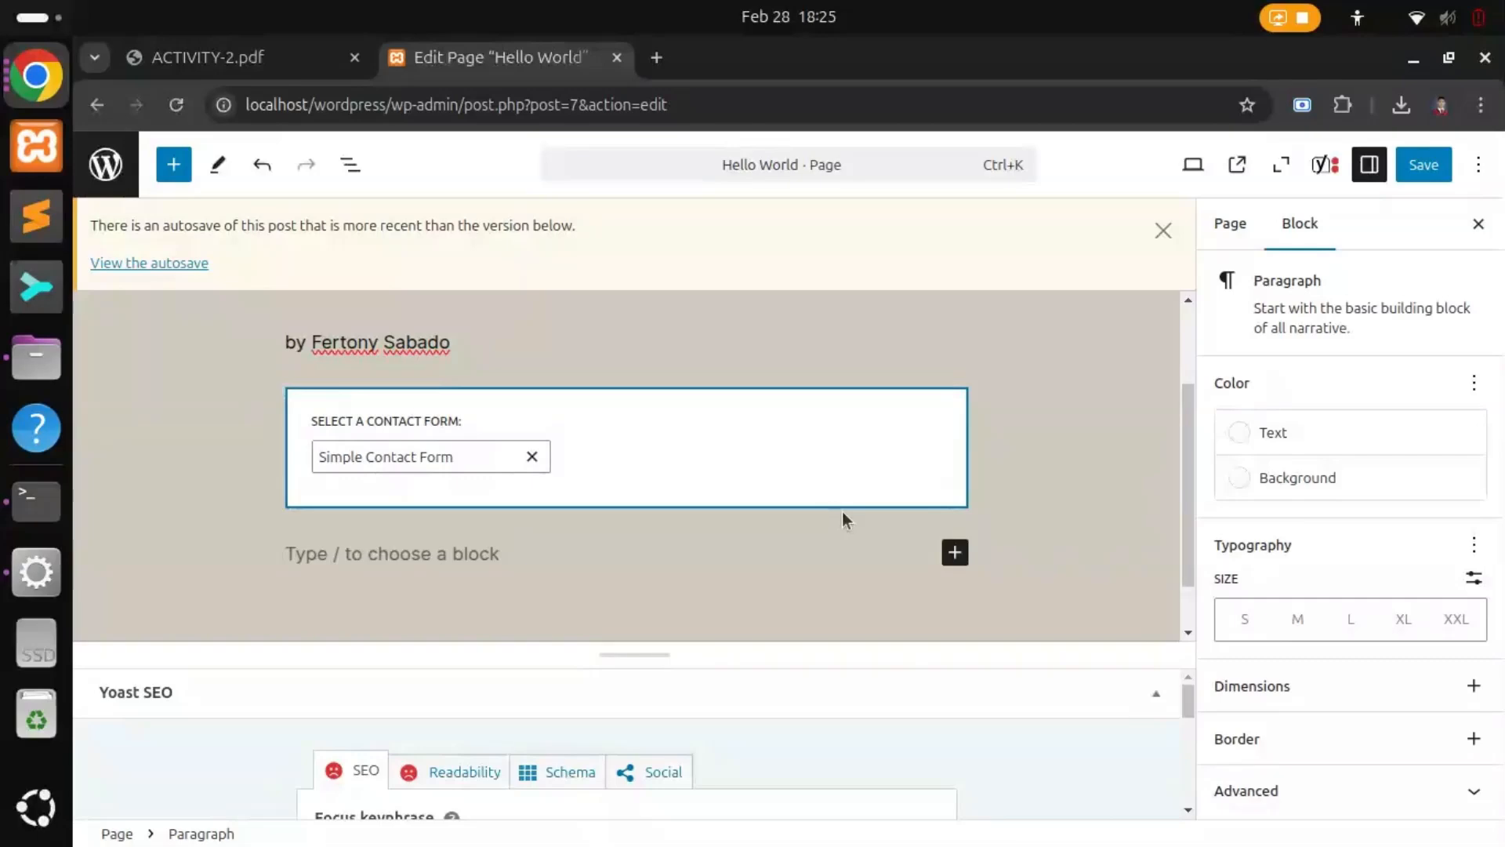
{"action": "scroll", "coordinate": [842, 512], "scroll_direction": "up", "scroll_amount": 3}
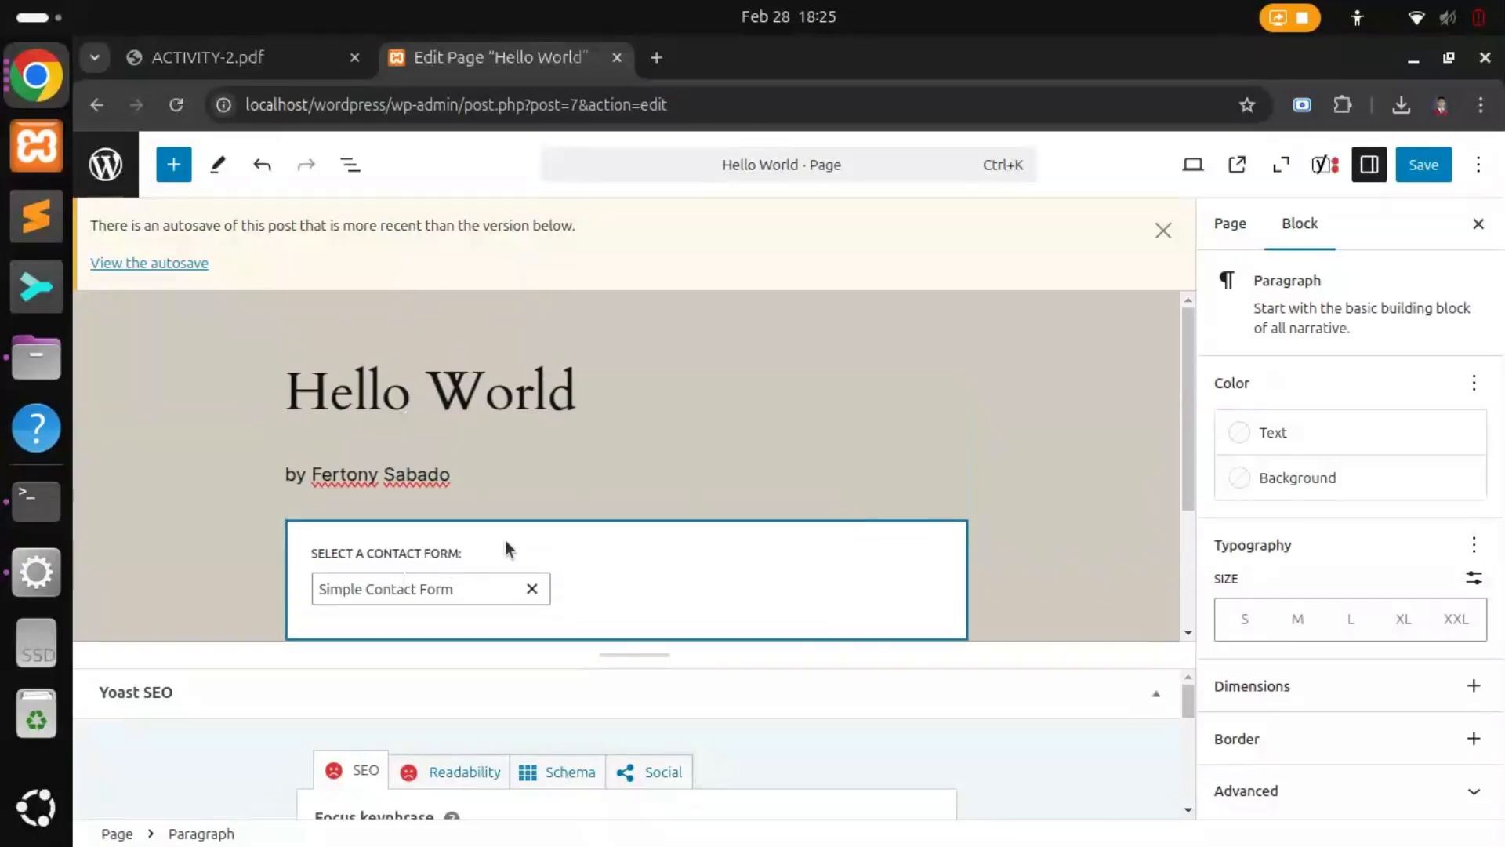
{"action": "scroll", "coordinate": [505, 548], "scroll_direction": "down", "scroll_amount": 3}
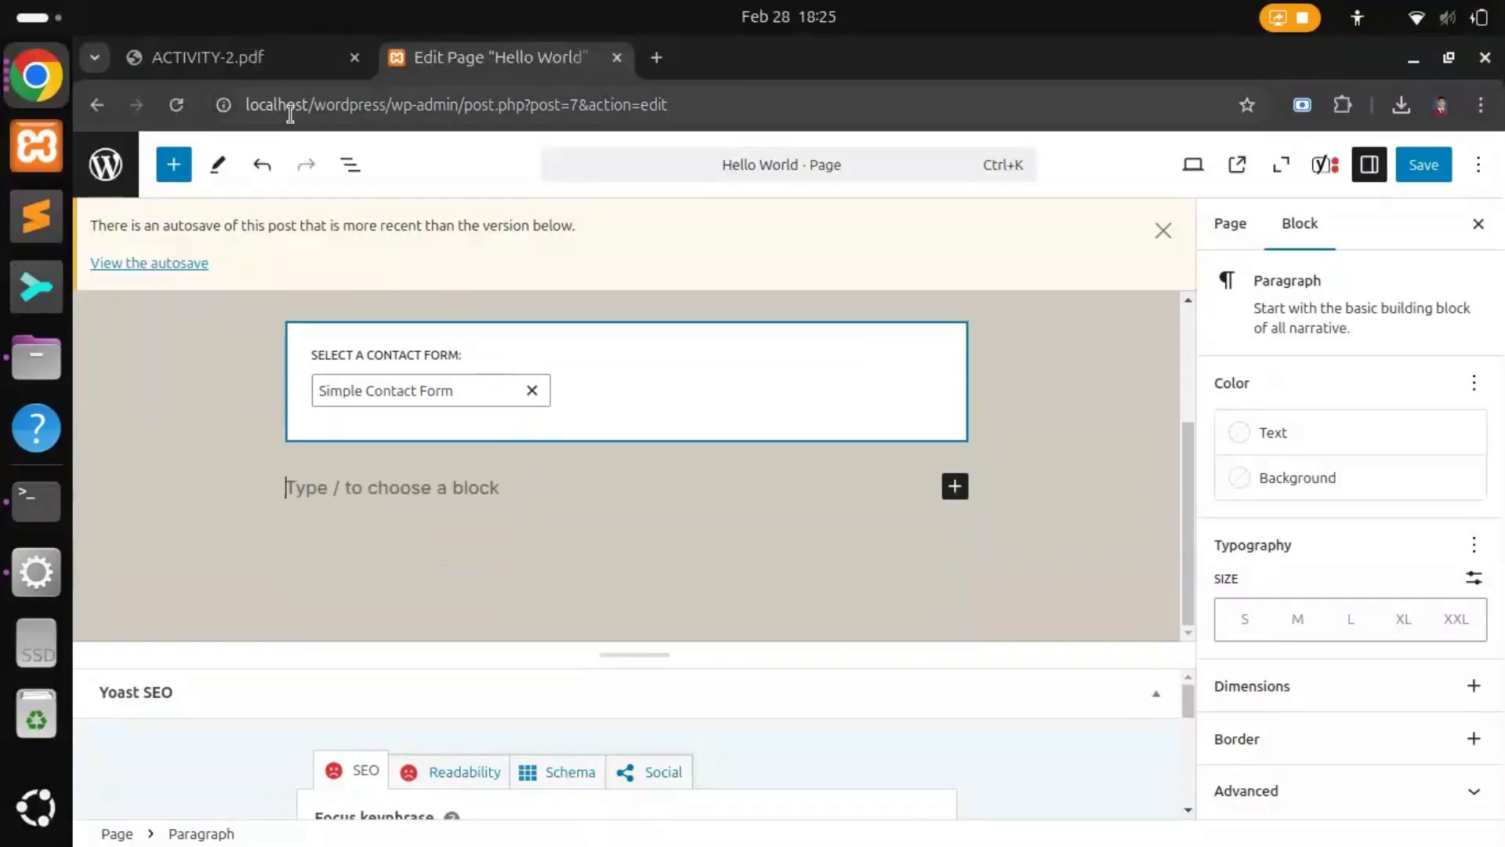
Step: Check the Yoast SEO instruction in the PDF, then return to the page editor
{"action": "left_click", "coordinate": [208, 58]}
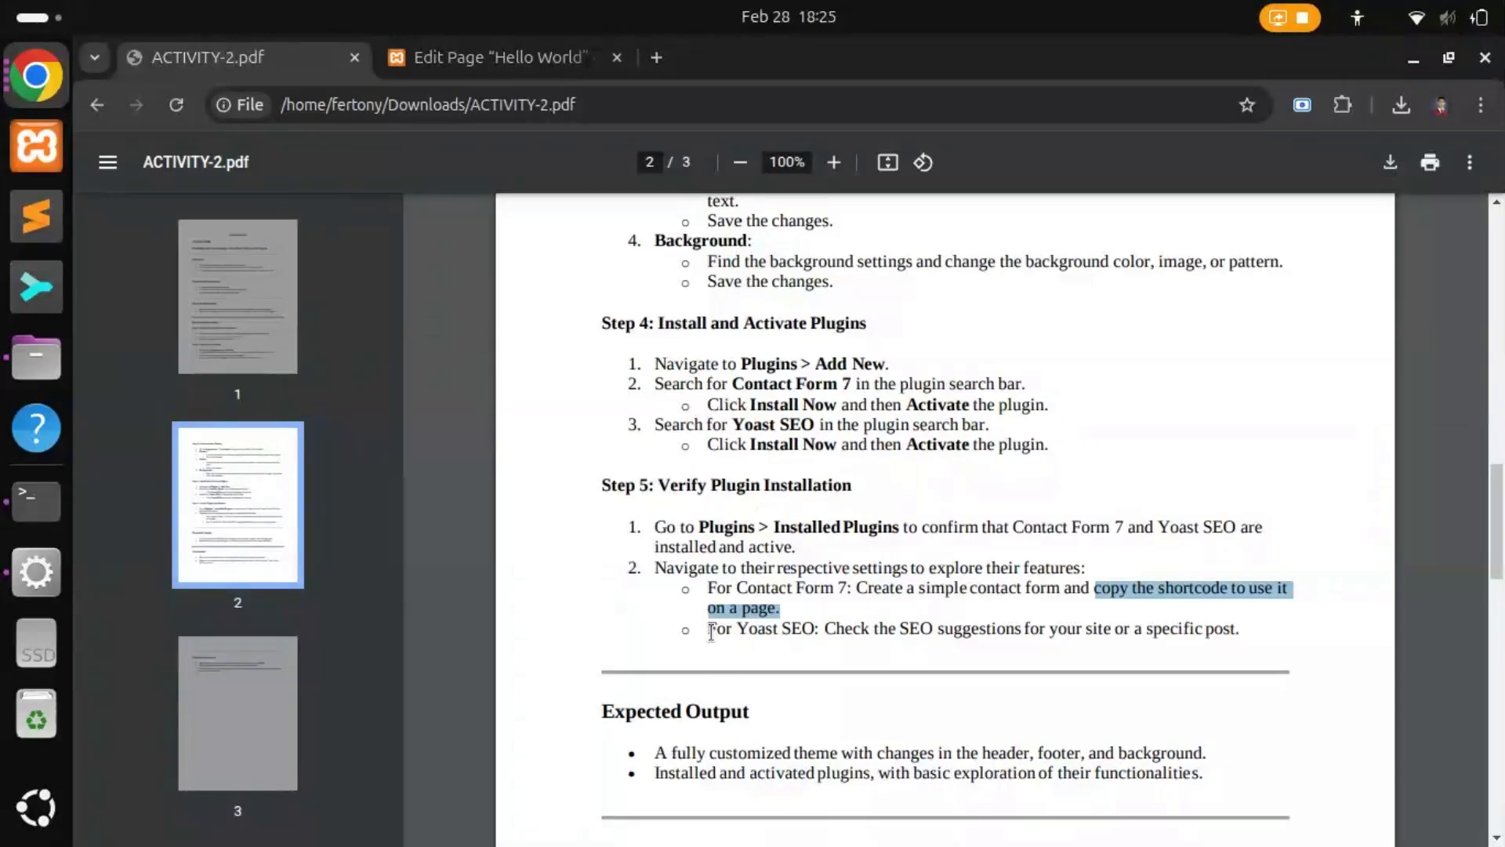
{"action": "left_click_drag", "start_coordinate": [709, 628], "coordinate": [1085, 628]}
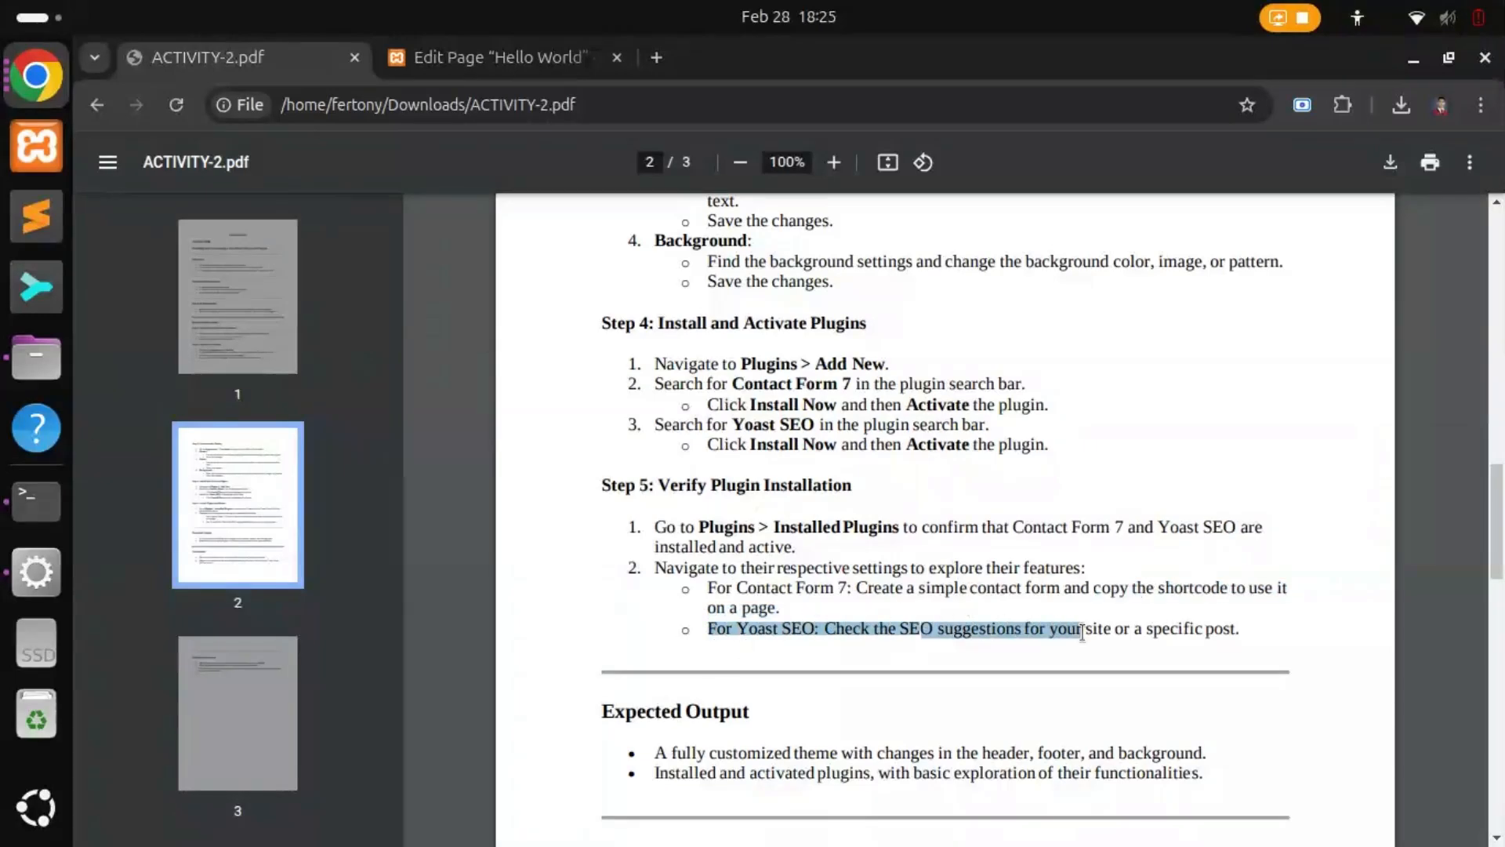
{"action": "left_click", "coordinate": [524, 55]}
{"action": "scroll", "coordinate": [571, 633], "scroll_direction": "up", "scroll_amount": 3}
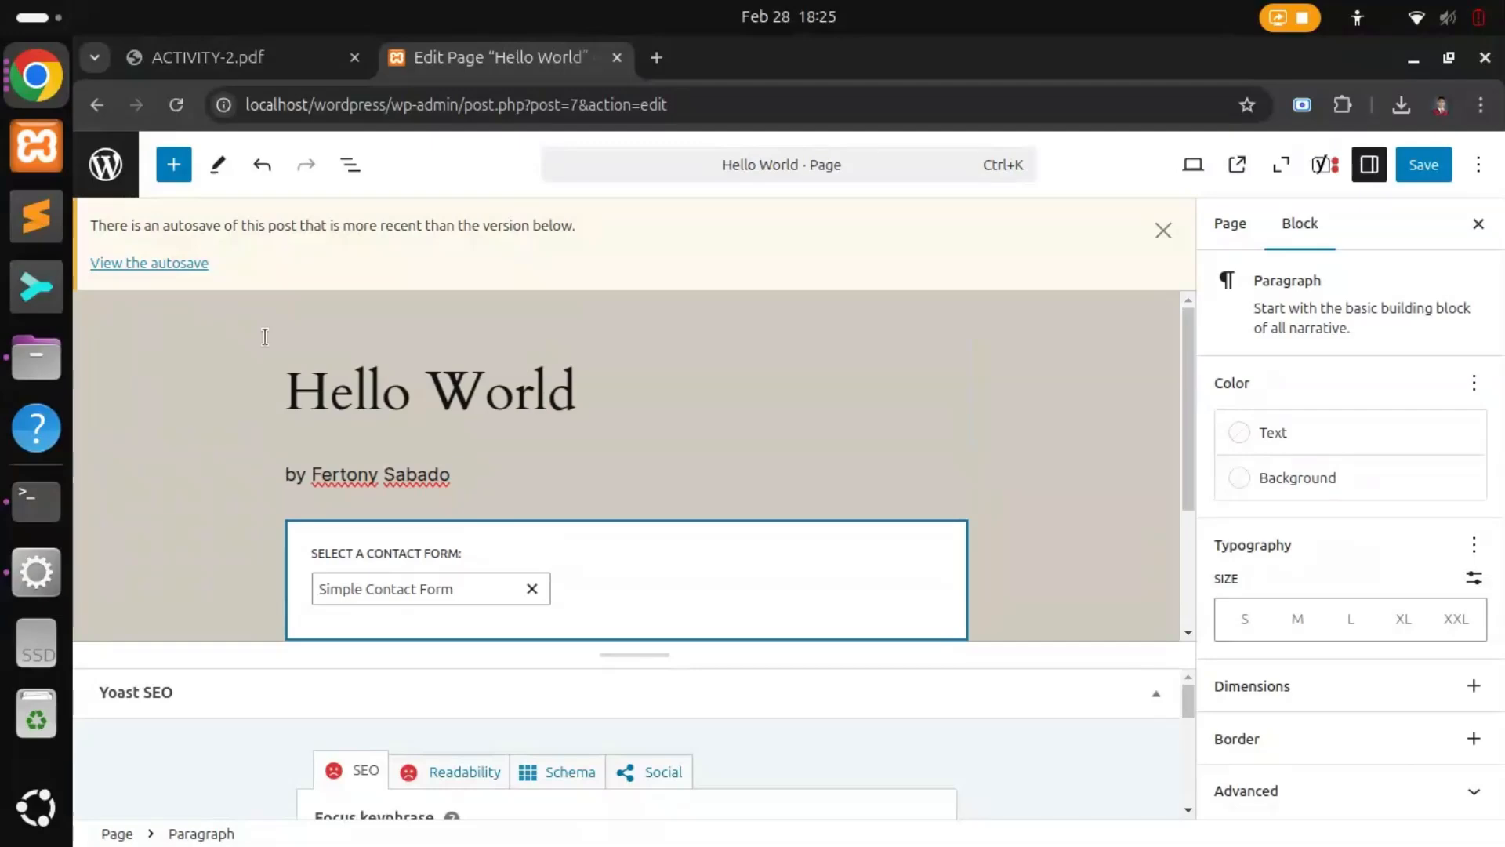
Step: Enlarge the Yoast SEO panel beneath the Hello World content
{"action": "triple_click", "coordinate": [320, 395]}
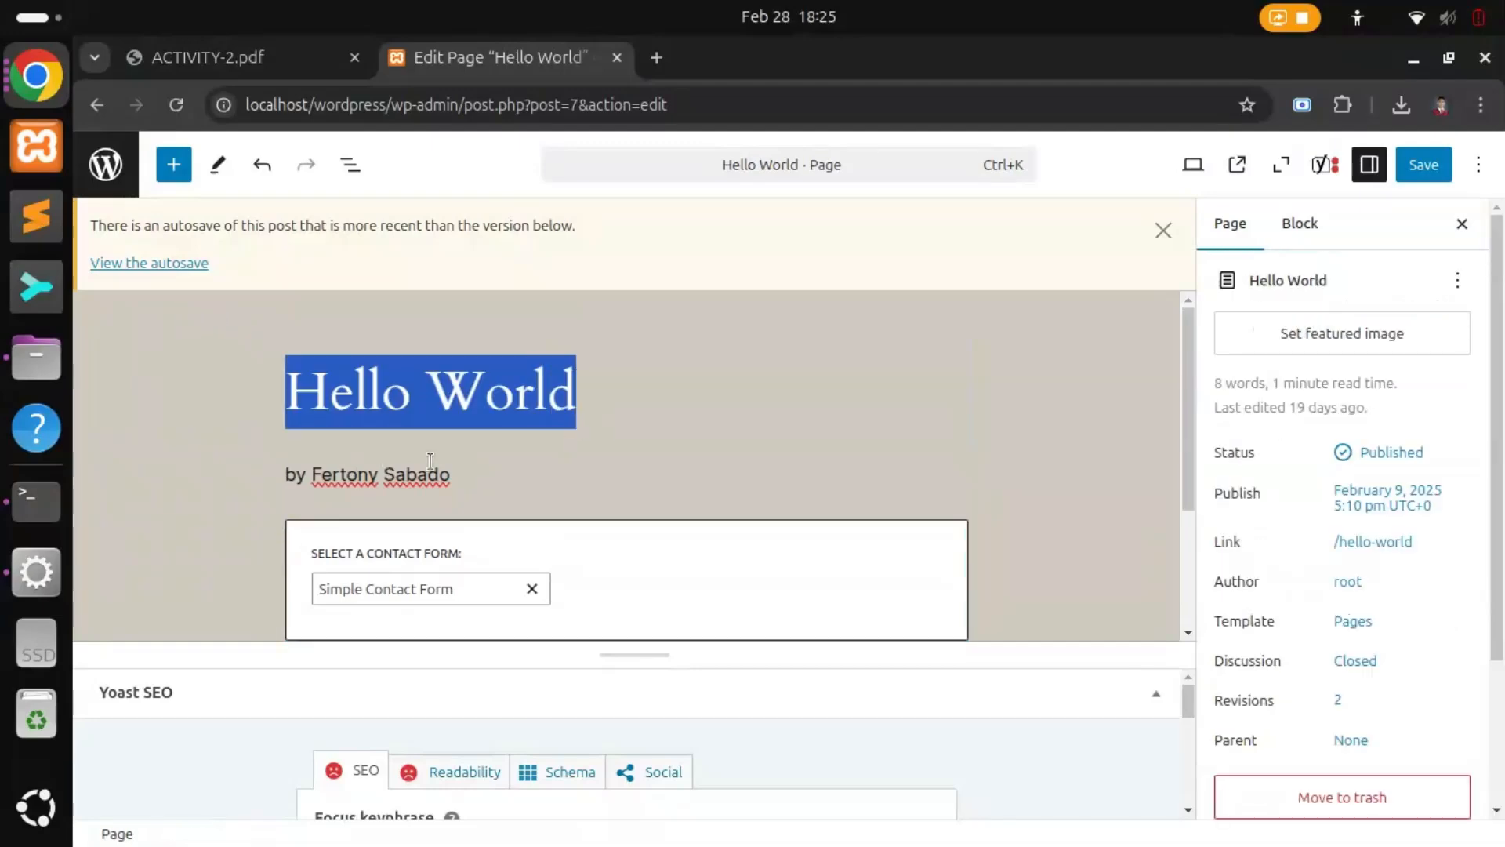
{"action": "scroll", "coordinate": [561, 579], "scroll_direction": "down", "scroll_amount": 3}
{"action": "scroll", "coordinate": [561, 716], "scroll_direction": "down", "scroll_amount": 4}
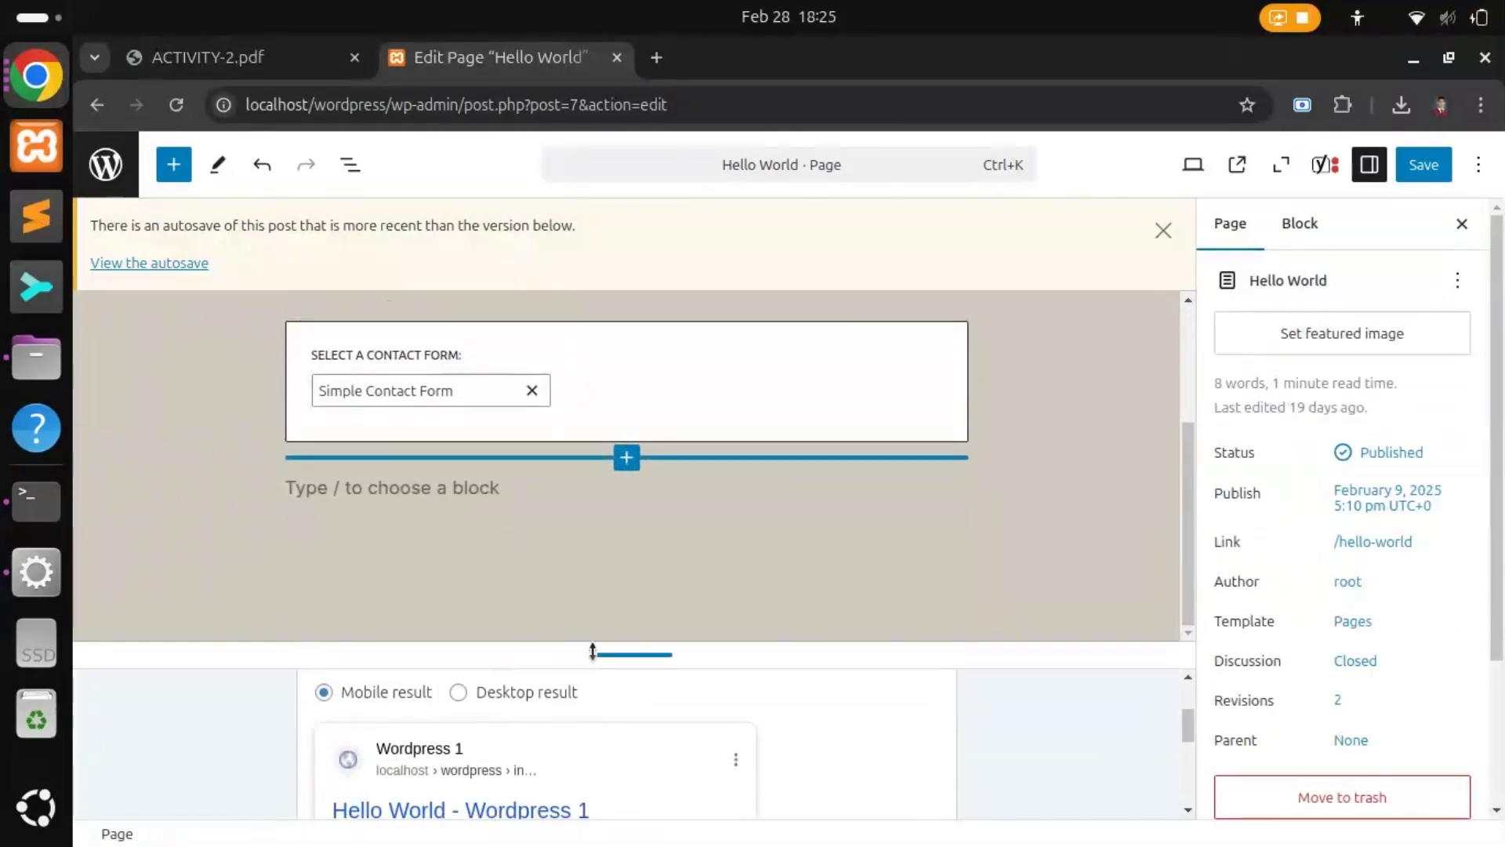
{"action": "left_click_drag", "start_coordinate": [596, 653], "coordinate": [596, 531]}
{"action": "scroll", "coordinate": [533, 690], "scroll_direction": "up", "scroll_amount": 5}
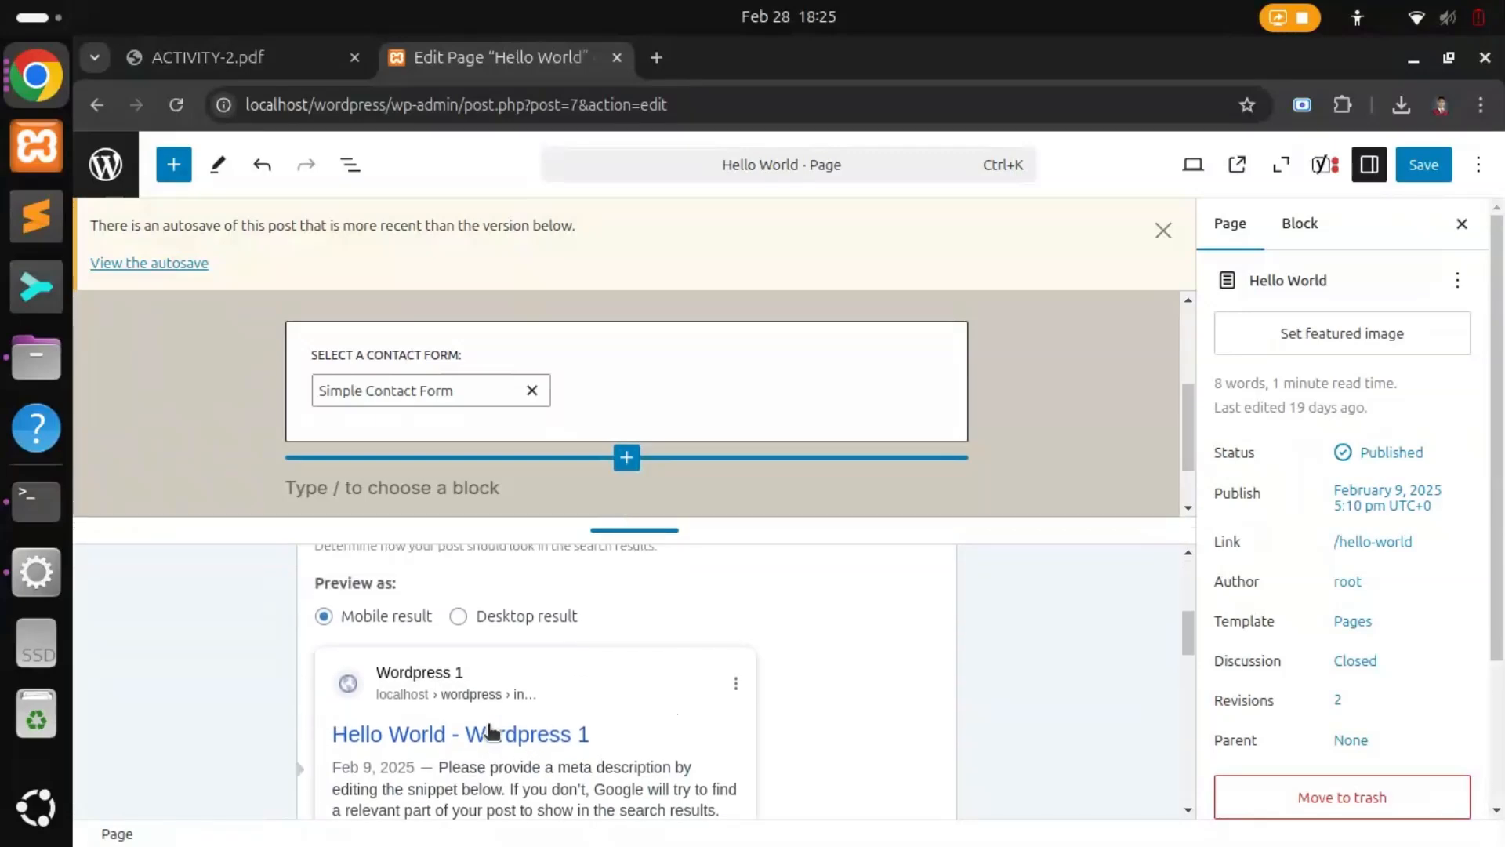
{"action": "scroll", "coordinate": [428, 702], "scroll_direction": "down", "scroll_amount": 5}
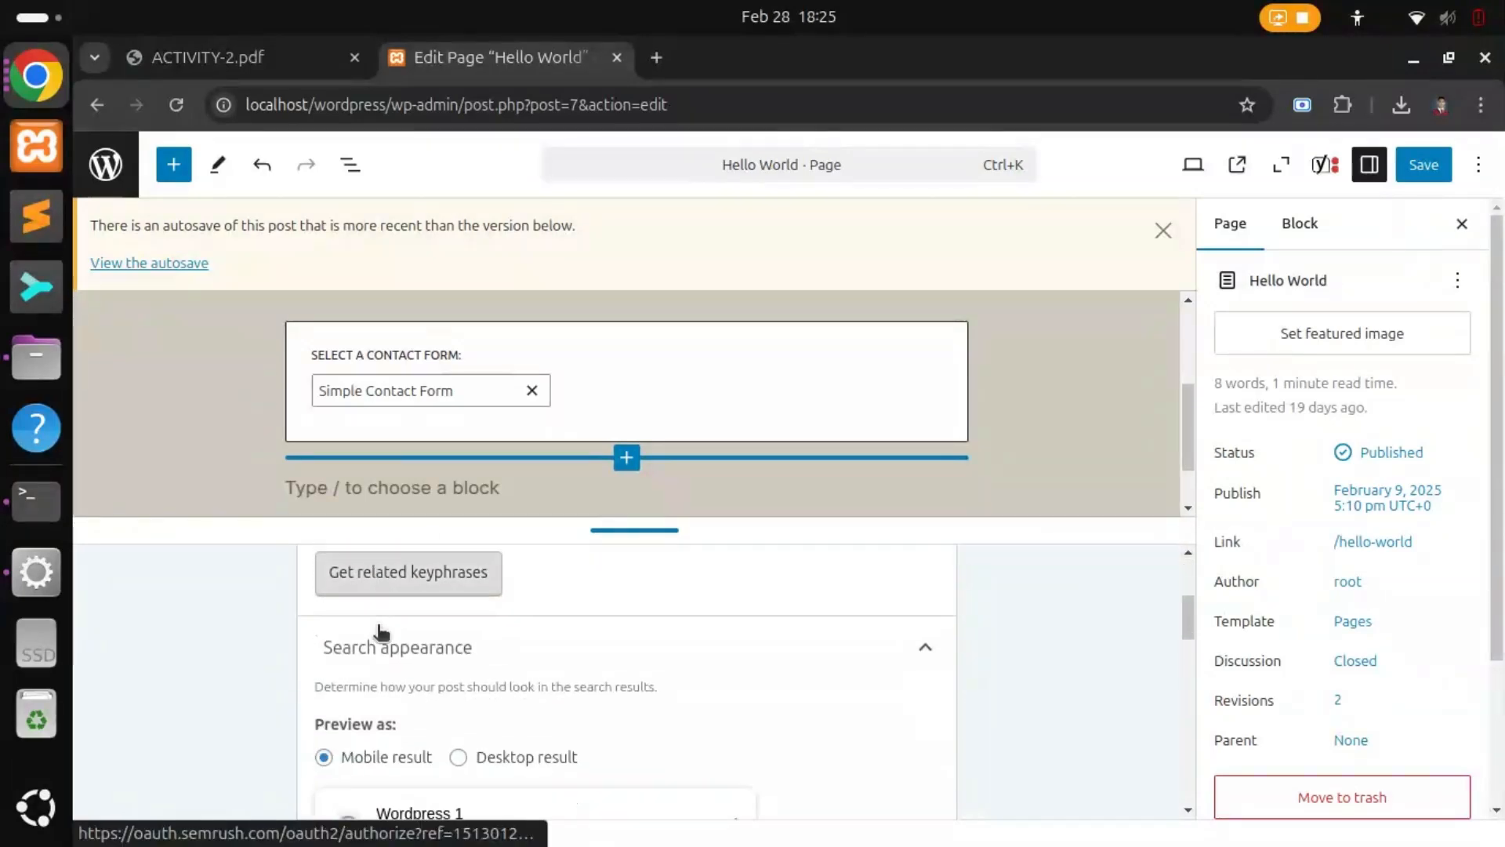
{"action": "scroll", "coordinate": [360, 703], "scroll_direction": "down", "scroll_amount": 2}
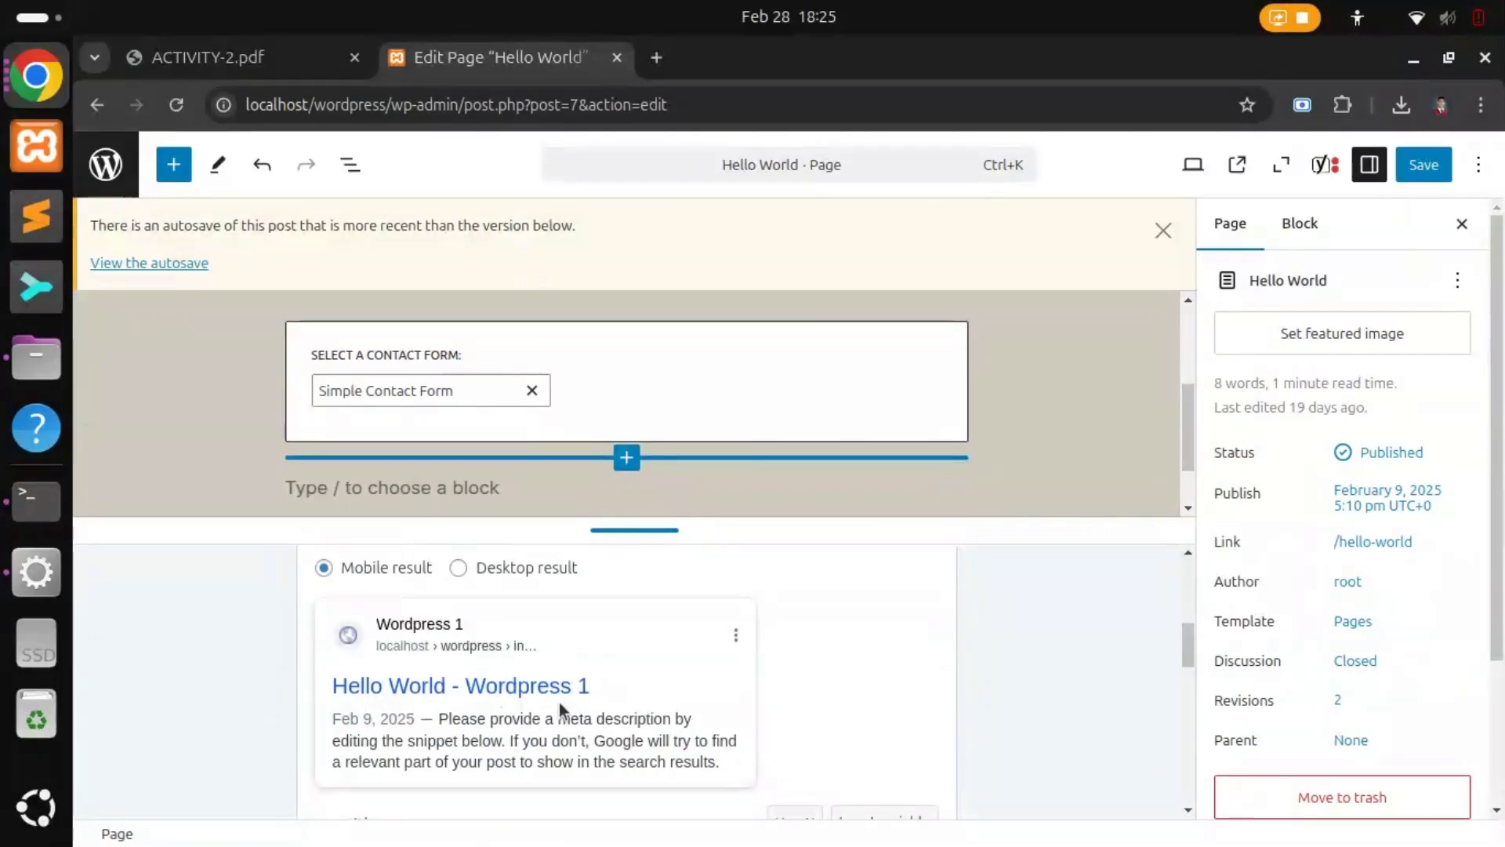
{"action": "scroll", "coordinate": [567, 703], "scroll_direction": "down", "scroll_amount": 2}
{"action": "scroll", "coordinate": [518, 643], "scroll_direction": "up", "scroll_amount": 2}
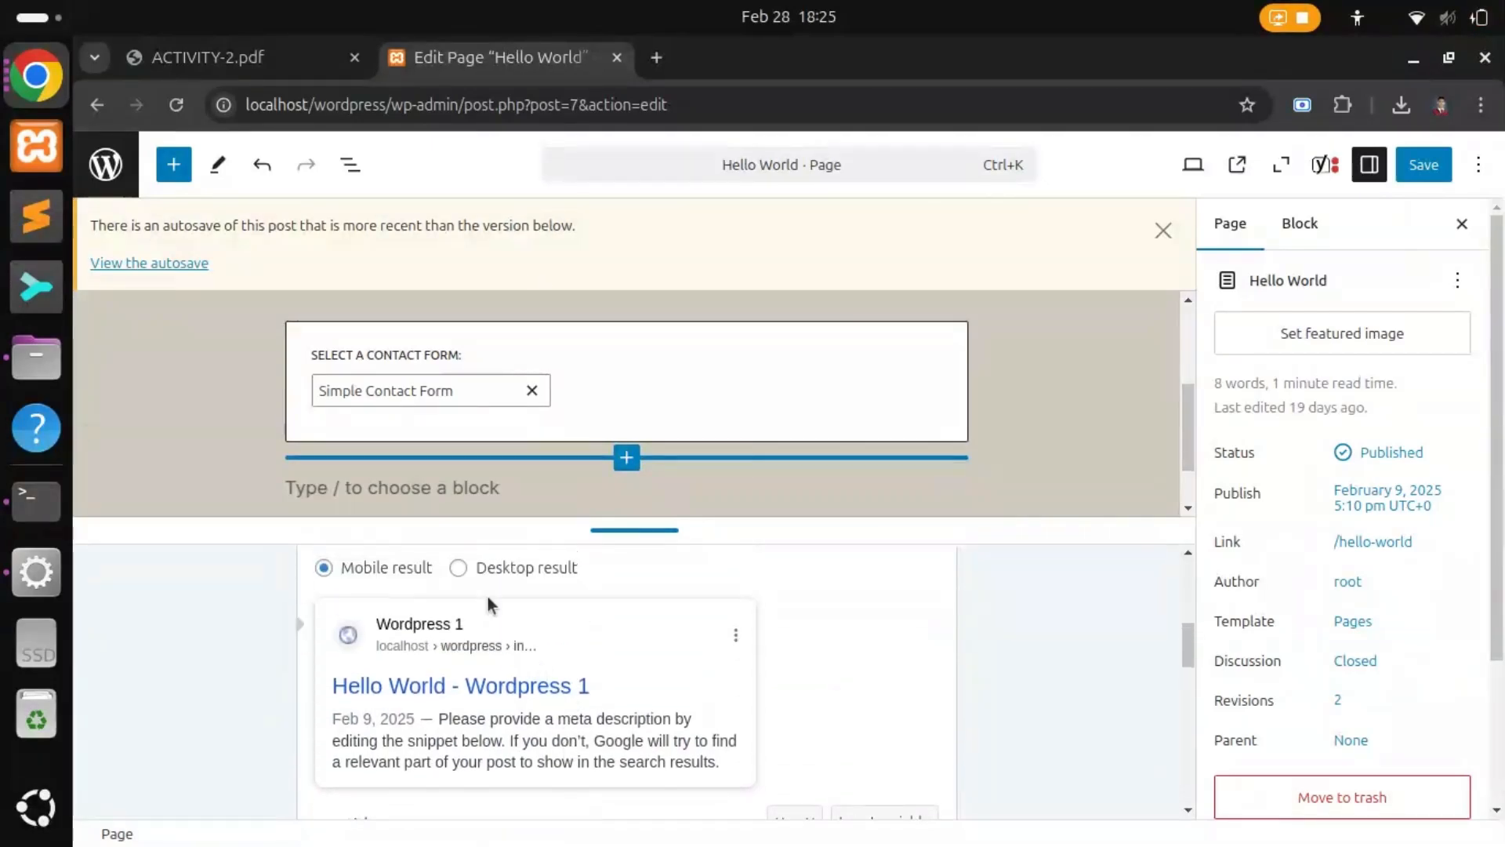
Step: Switch the snippet preview to Desktop result and review the SEO fields
{"action": "left_click", "coordinate": [459, 569]}
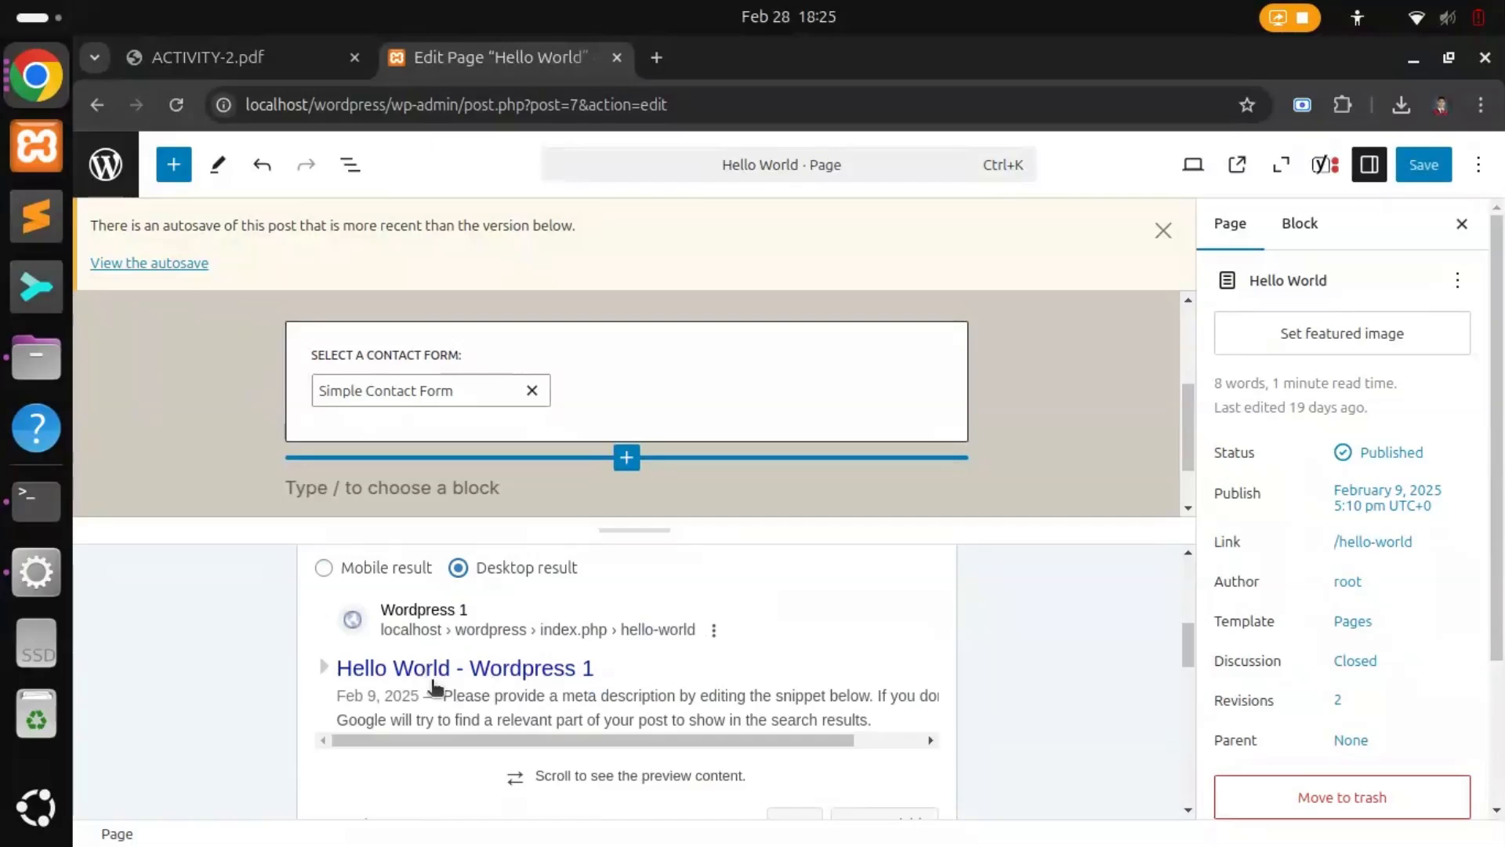
{"action": "scroll", "coordinate": [515, 695], "scroll_direction": "down", "scroll_amount": 3}
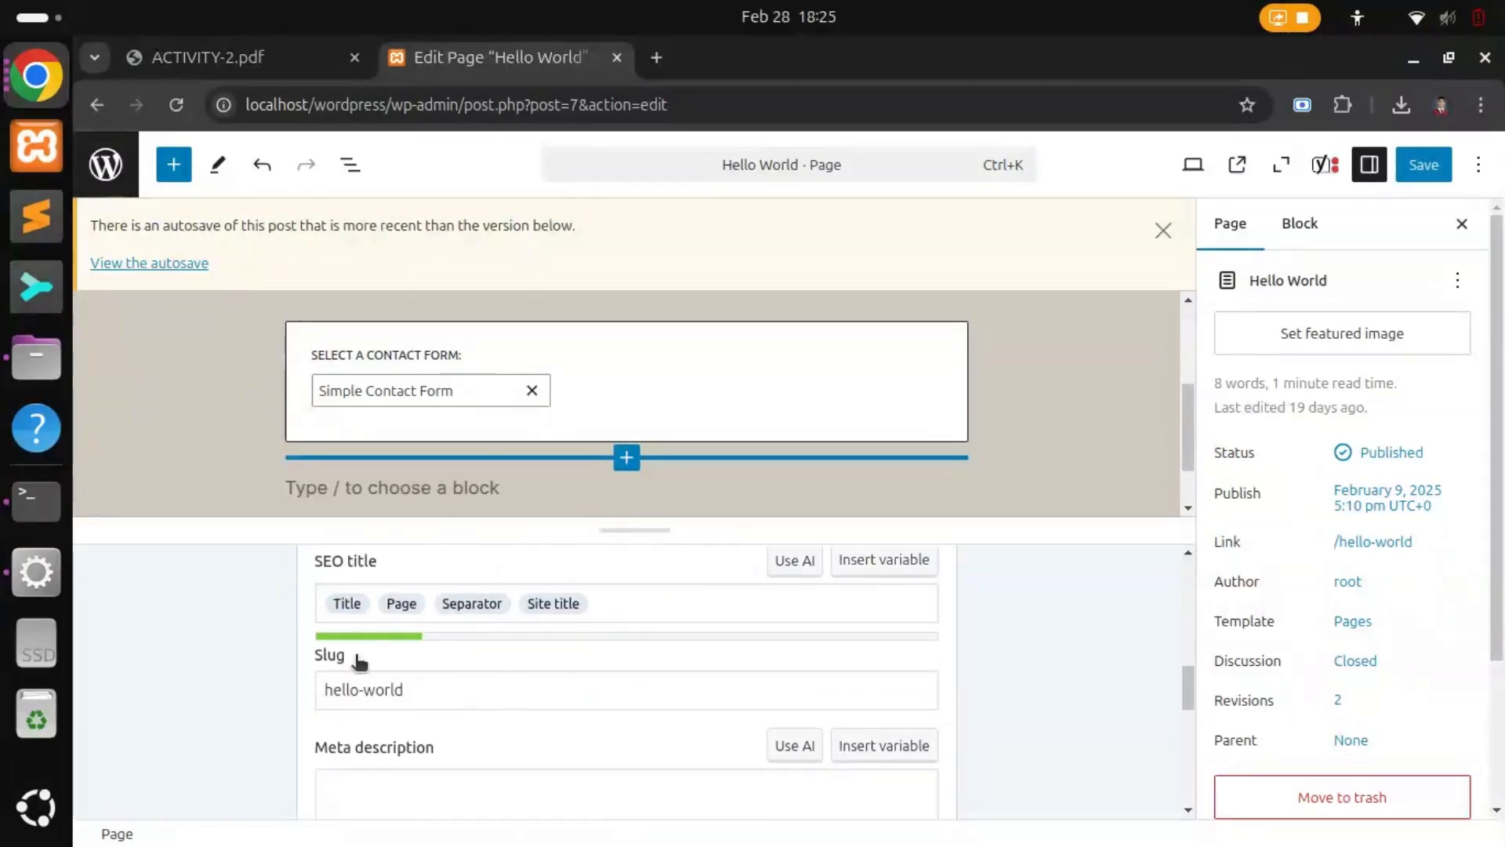
{"action": "scroll", "coordinate": [345, 666], "scroll_direction": "down", "scroll_amount": 3}
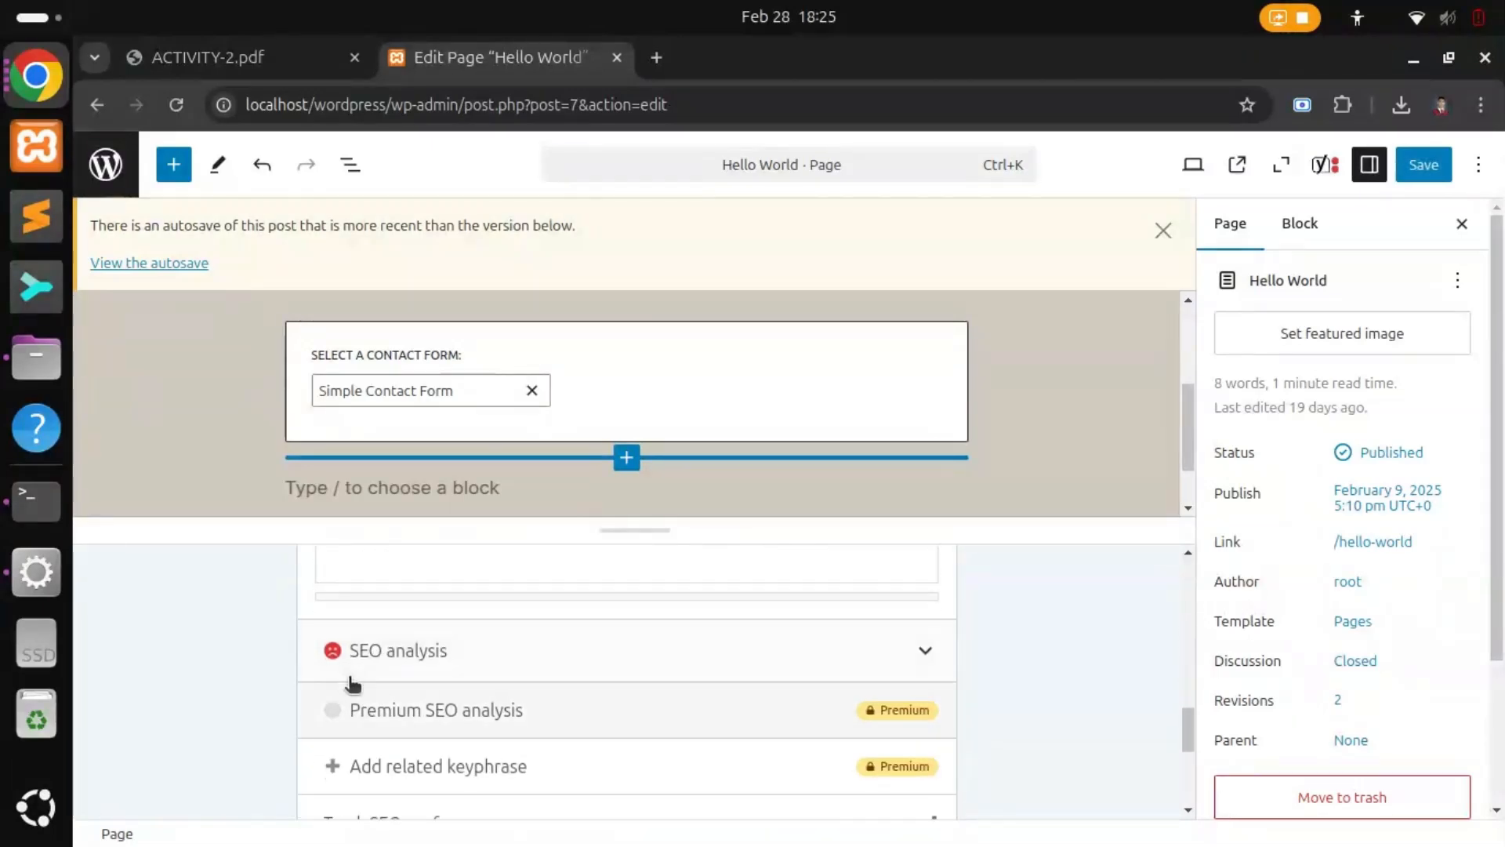
{"action": "scroll", "coordinate": [427, 674], "scroll_direction": "down", "scroll_amount": 5}
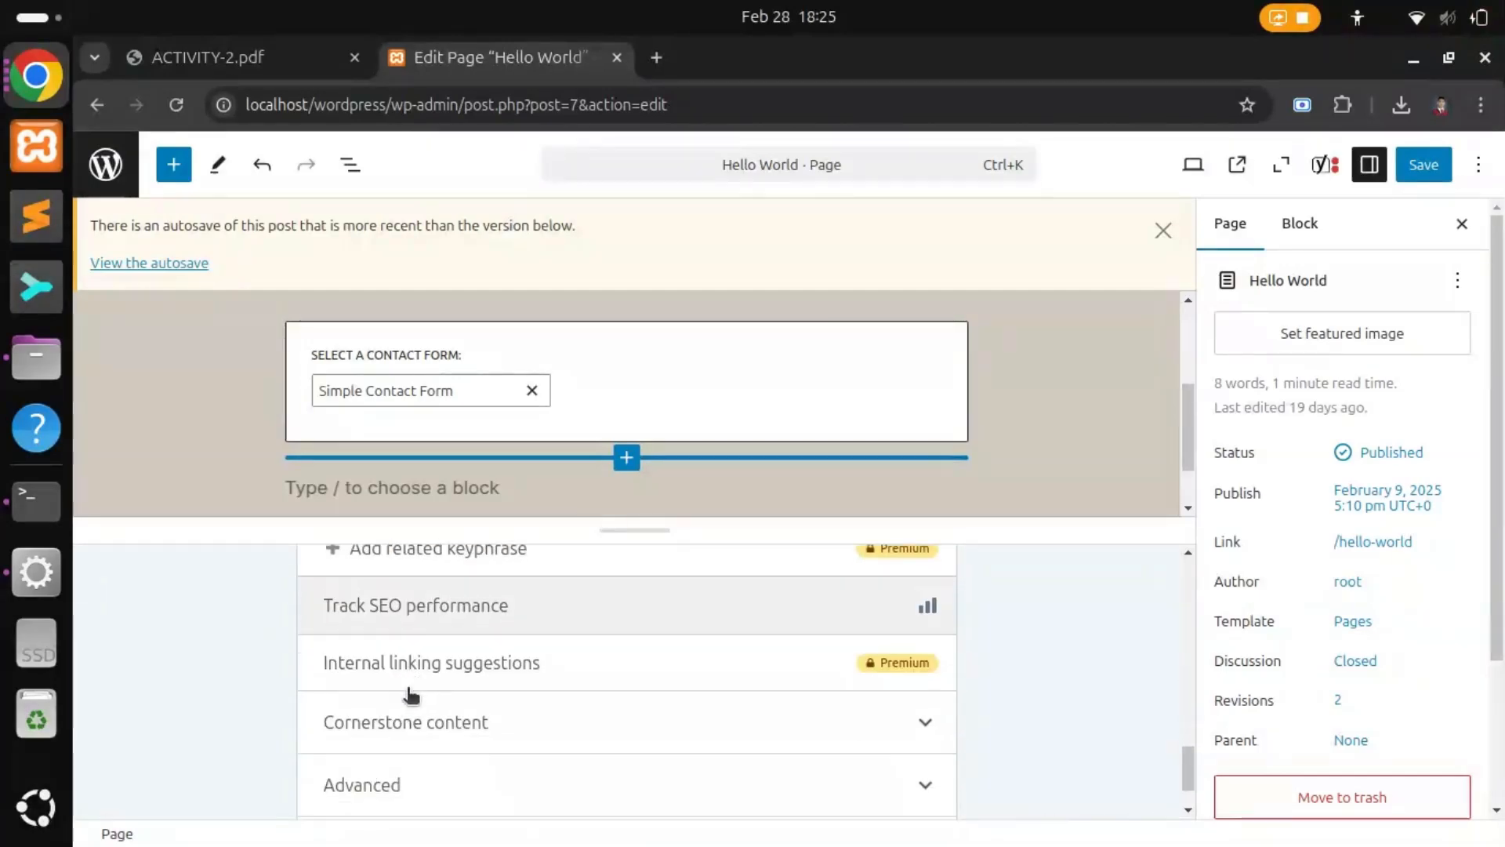
{"action": "scroll", "coordinate": [409, 694], "scroll_direction": "up", "scroll_amount": 10}
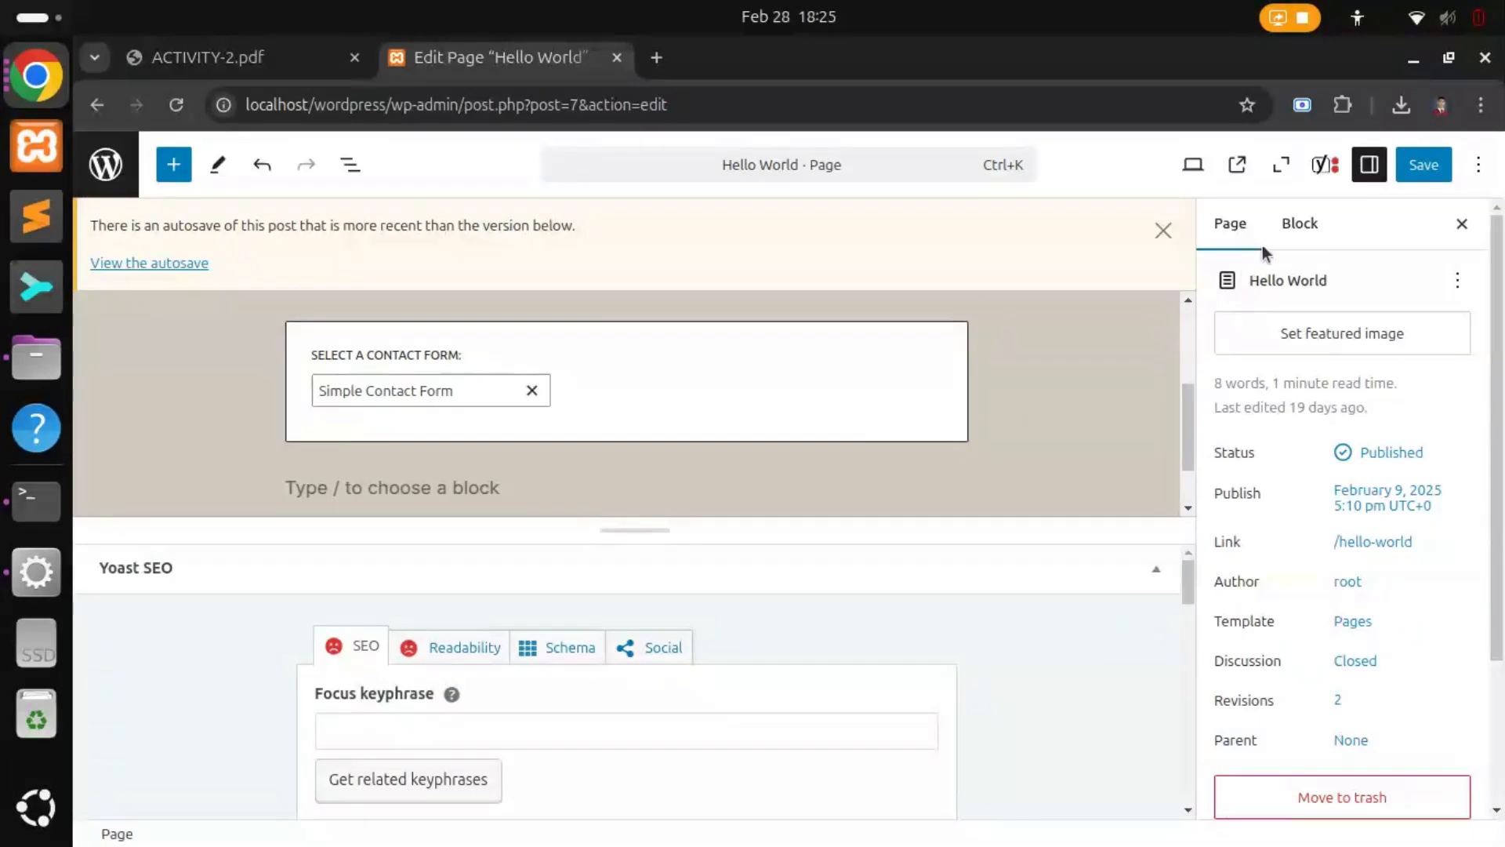
Step: Save the Hello World page and open its live view
{"action": "left_click", "coordinate": [1421, 167]}
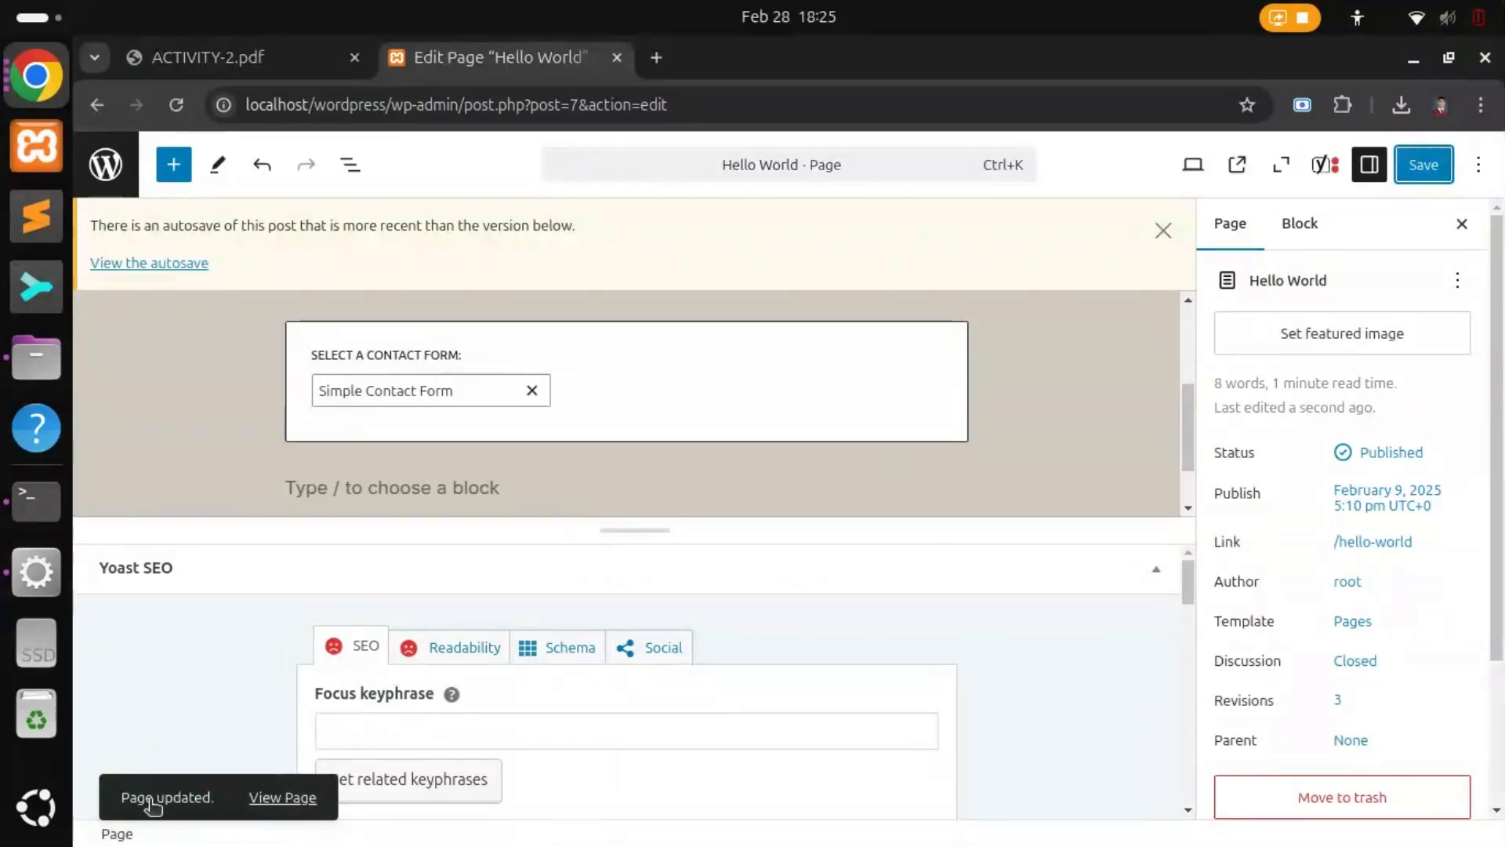
{"action": "left_click", "coordinate": [273, 802]}
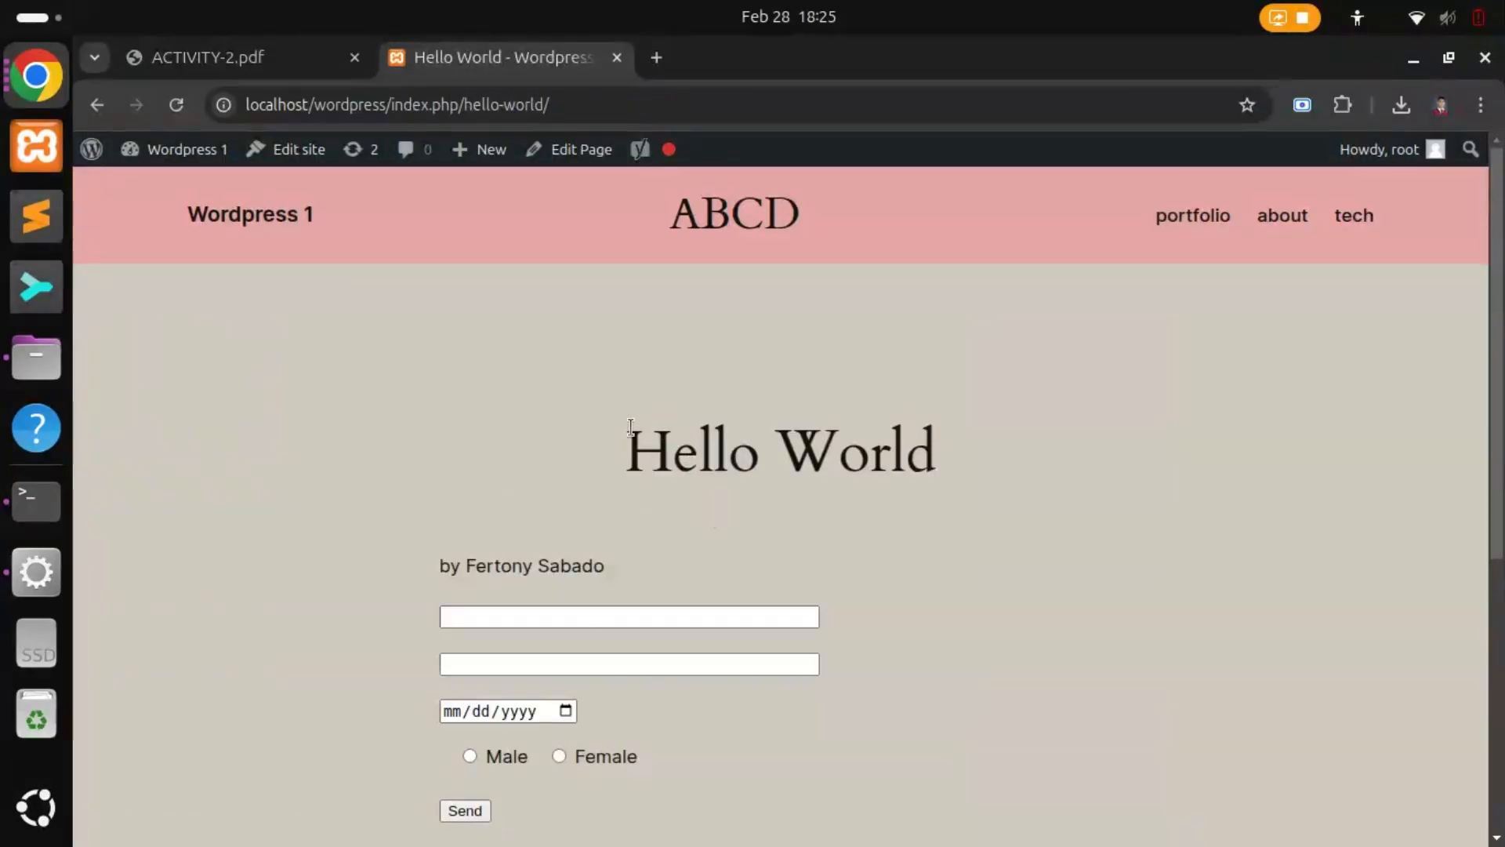
{"action": "left_click_drag", "start_coordinate": [640, 445], "coordinate": [923, 443]}
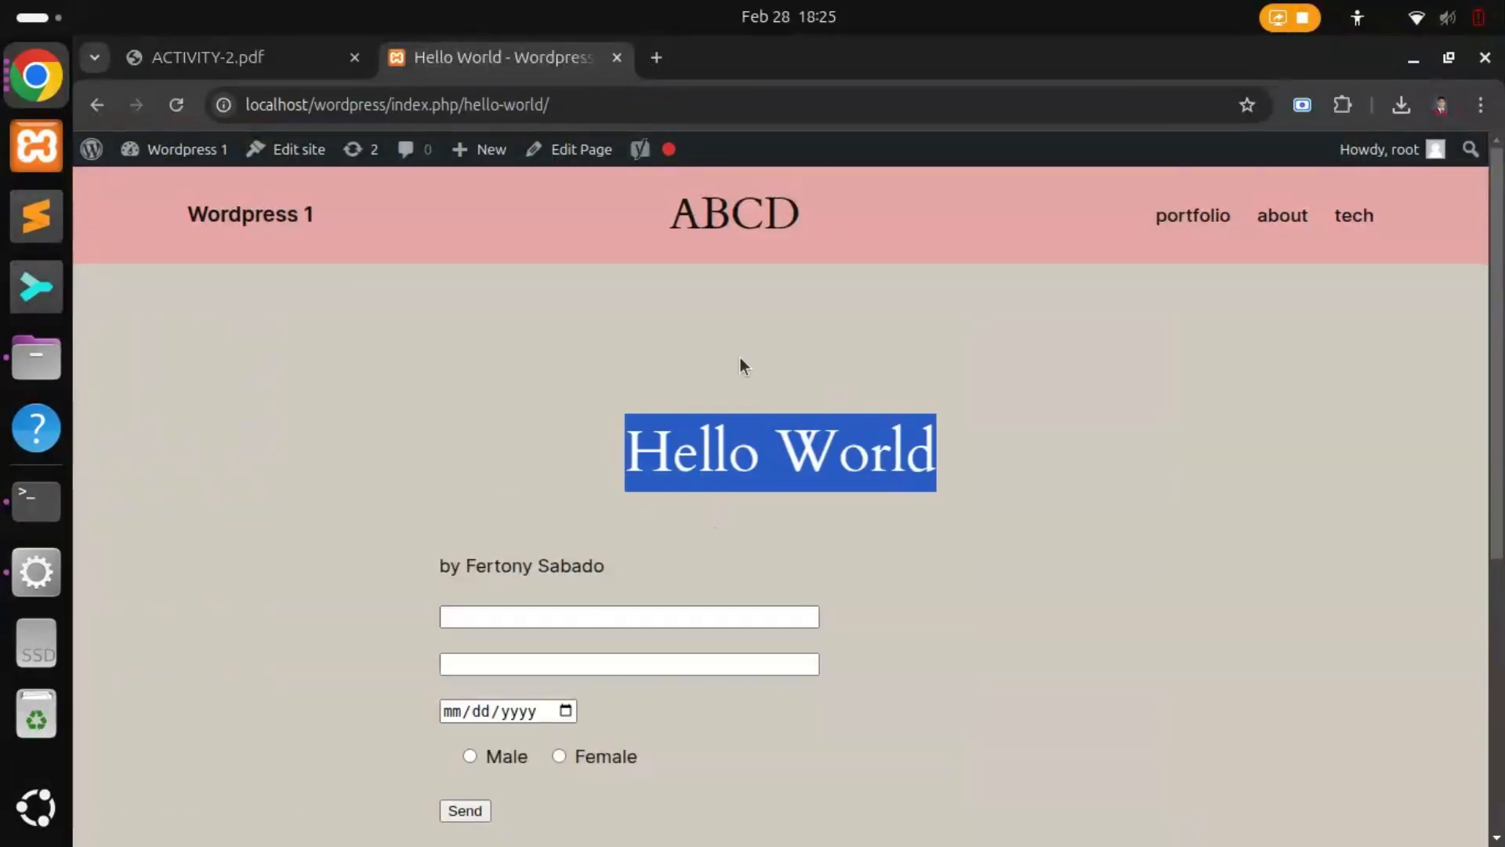
{"action": "left_click_drag", "start_coordinate": [674, 212], "coordinate": [787, 322]}
{"action": "scroll", "coordinate": [737, 360], "scroll_direction": "down", "scroll_amount": 5}
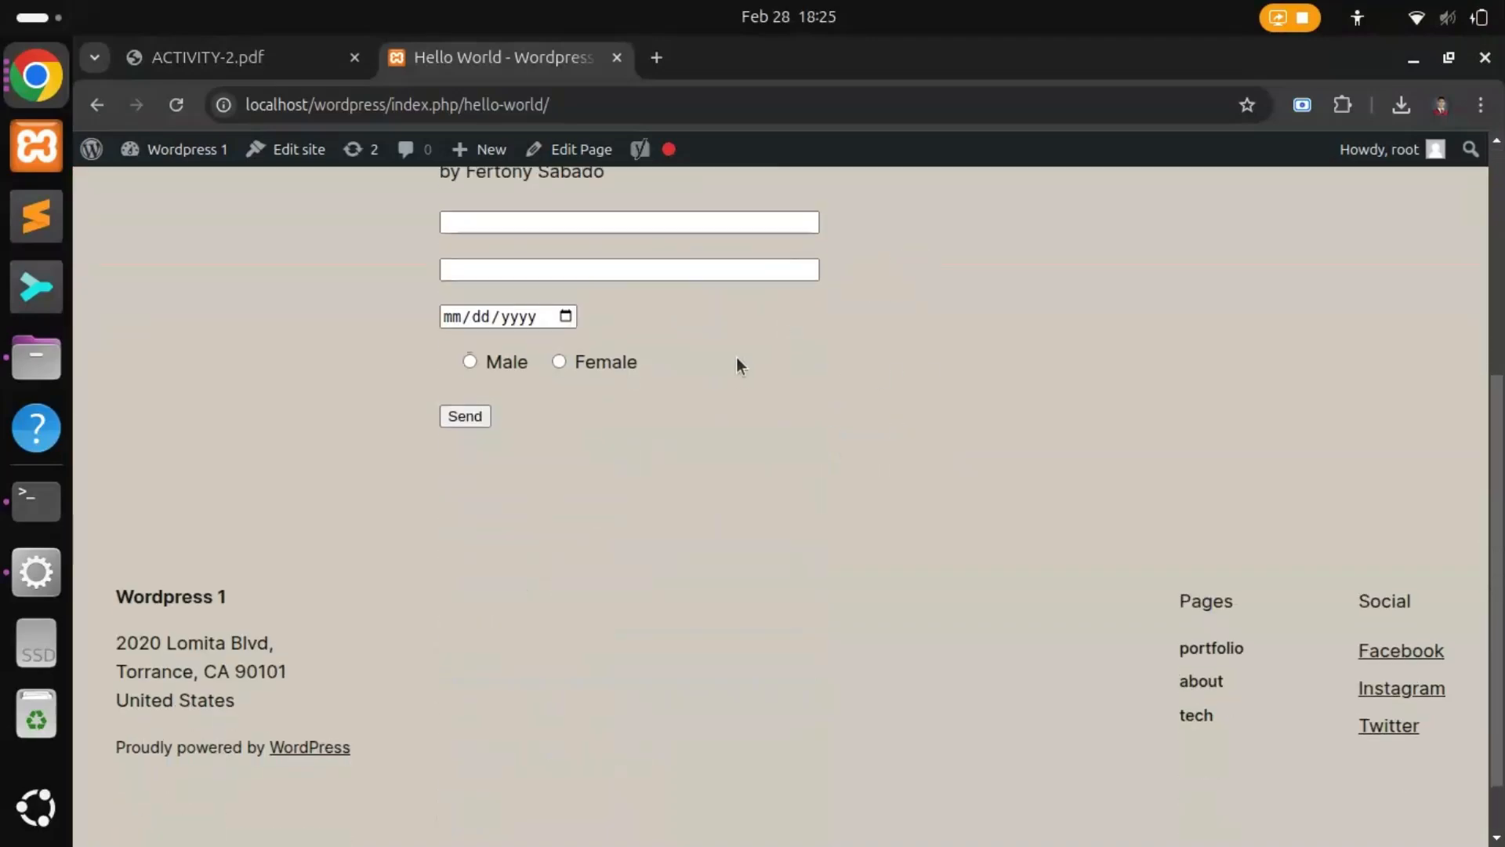
{"action": "scroll", "coordinate": [736, 359], "scroll_direction": "up", "scroll_amount": 3}
Step: Highlight the author byline under the title on the live page
{"action": "left_click_drag", "start_coordinate": [439, 436], "coordinate": [628, 434]}
{"action": "left_click", "coordinate": [471, 443]}
{"action": "left_click", "coordinate": [619, 524]}
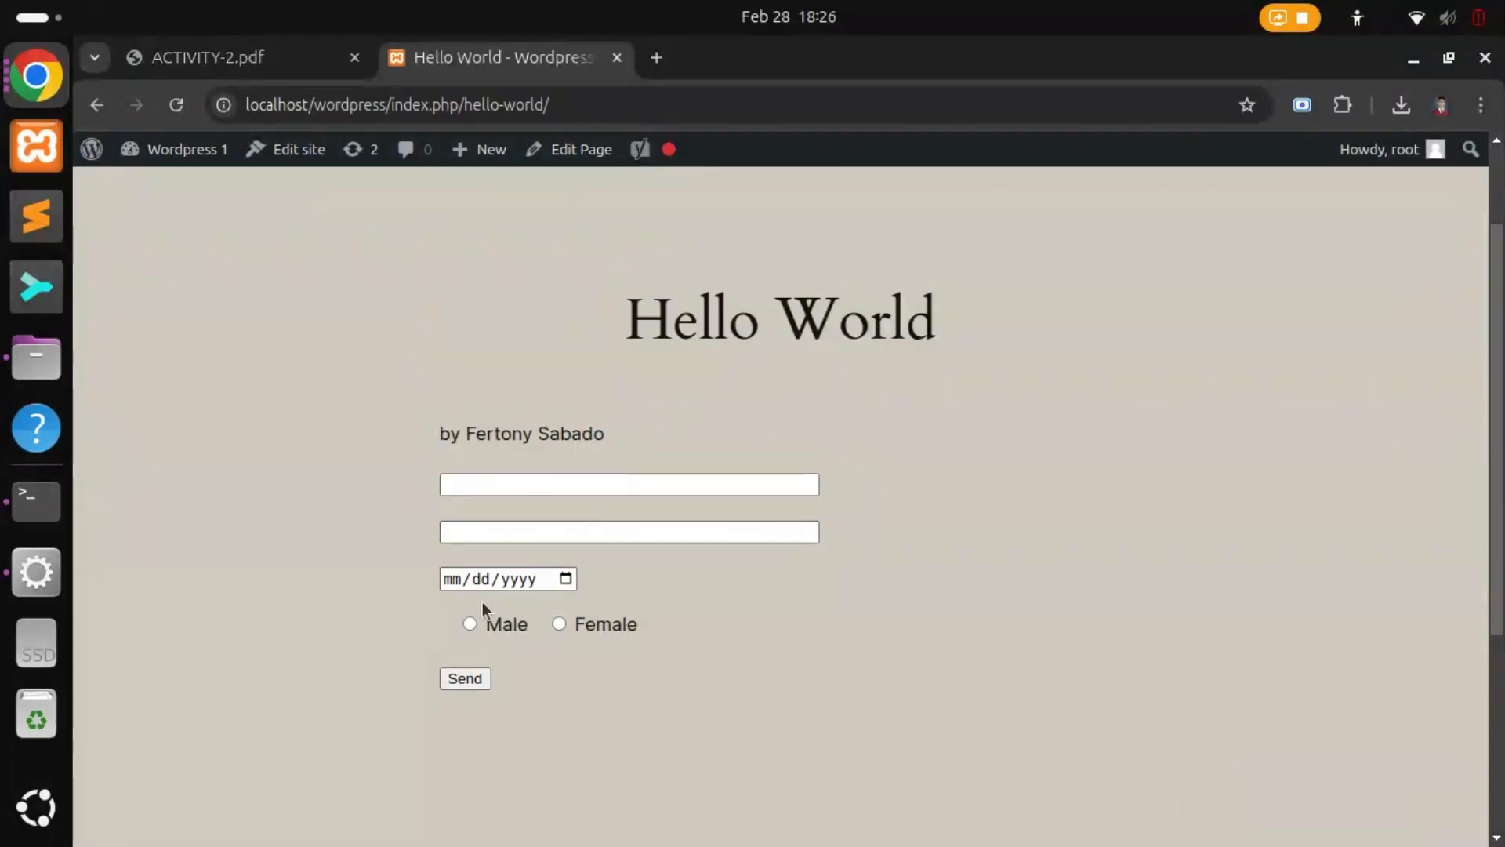
Step: Enter a placeholder name and a corrected example e-mail address in the contact form
{"action": "left_click", "coordinate": [524, 485]}
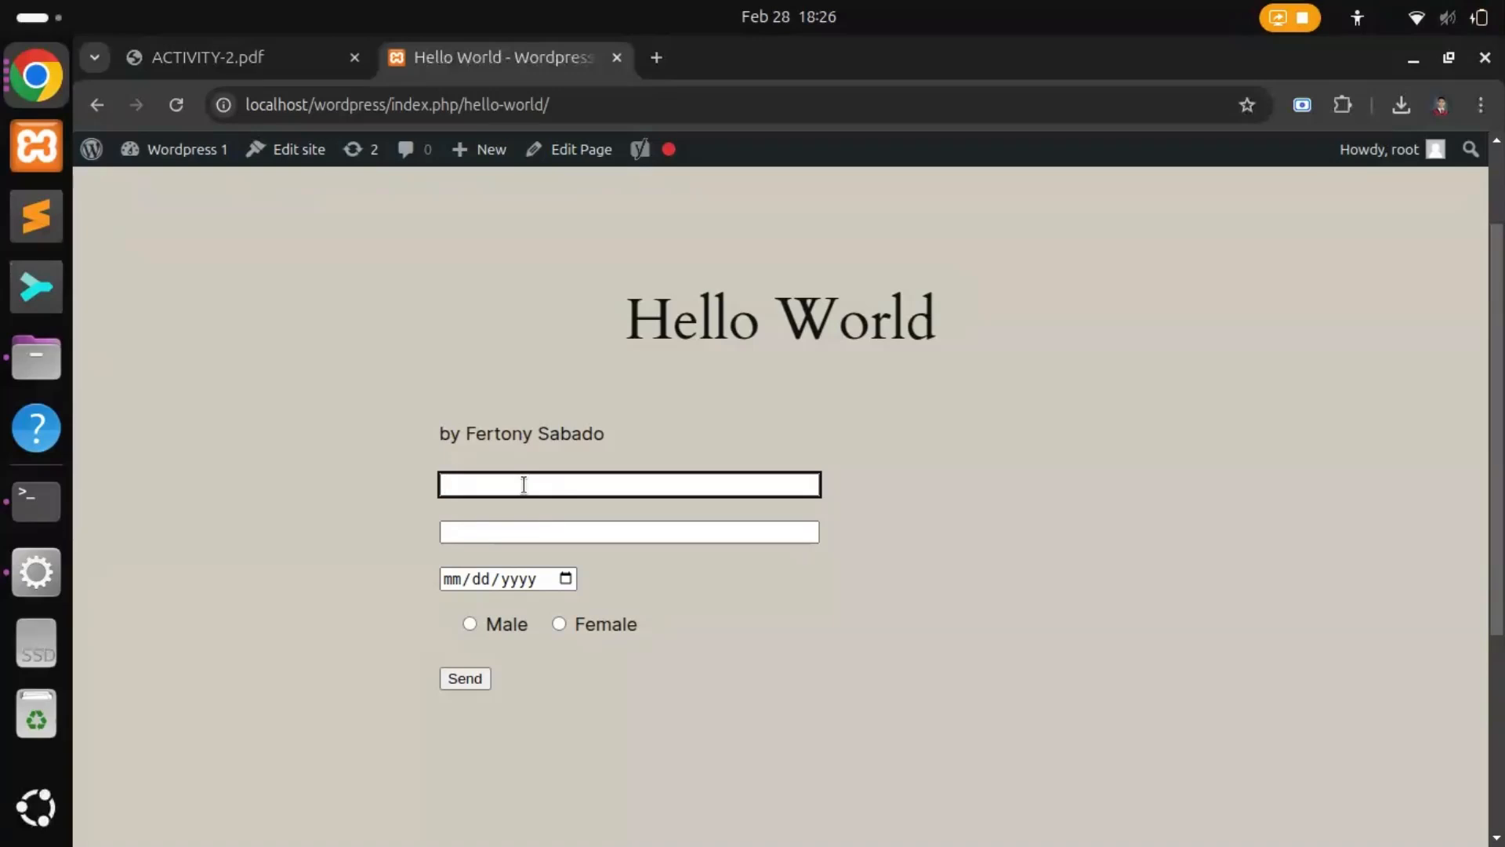
{"action": "type", "text": "Name Here"}
{"action": "left_click", "coordinate": [541, 531]}
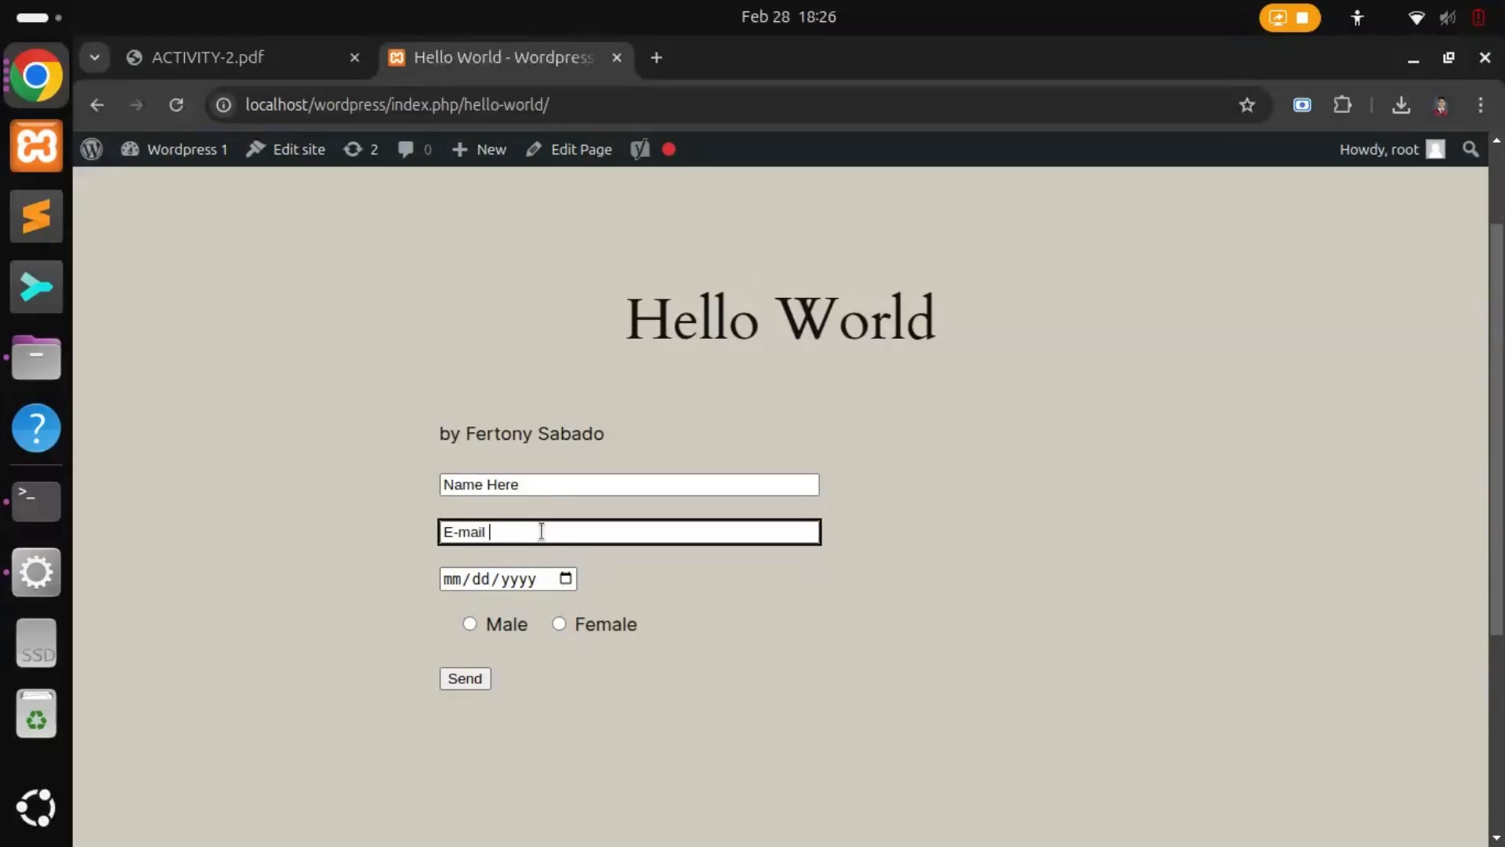
{"action": "type", "text": "E-mail Here"}
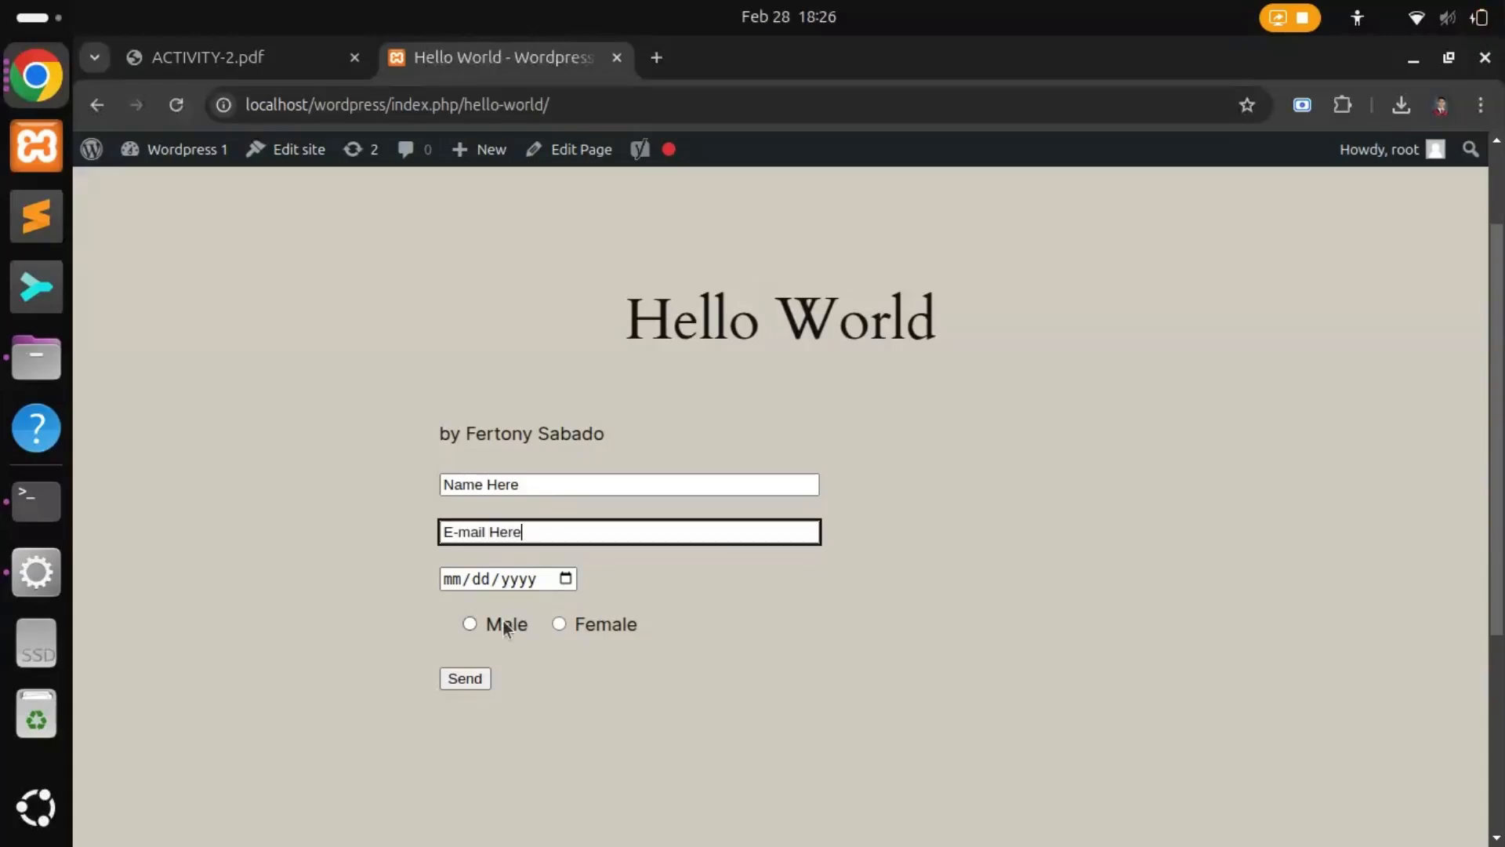
{"action": "left_click", "coordinate": [480, 585]}
{"action": "left_click", "coordinate": [455, 609]}
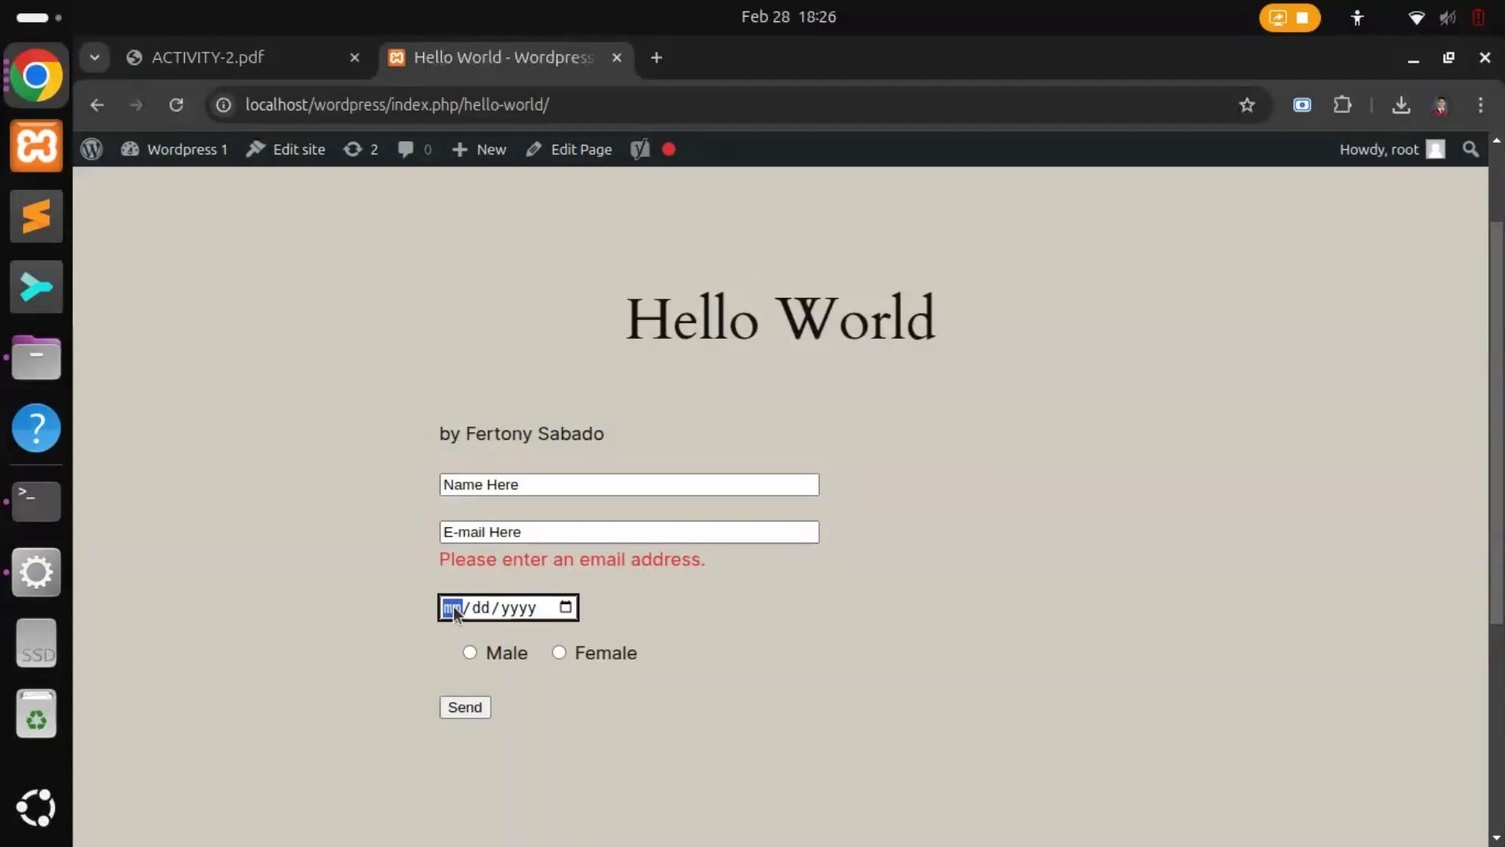
{"action": "left_click", "coordinate": [549, 532]}
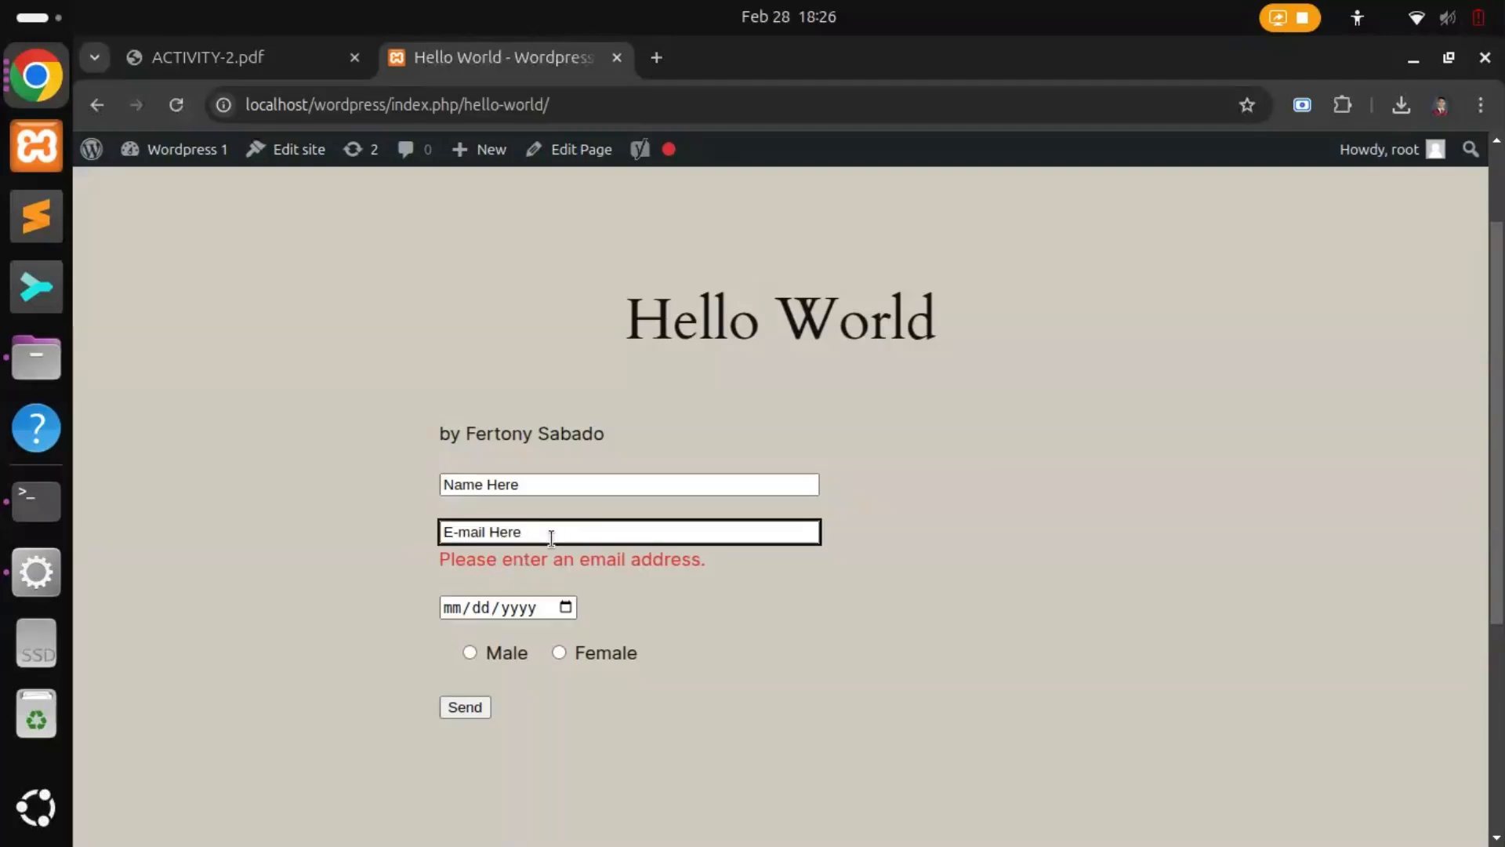
{"action": "key", "text": "ctrl+a"}
{"action": "key", "text": "BackSpace"}
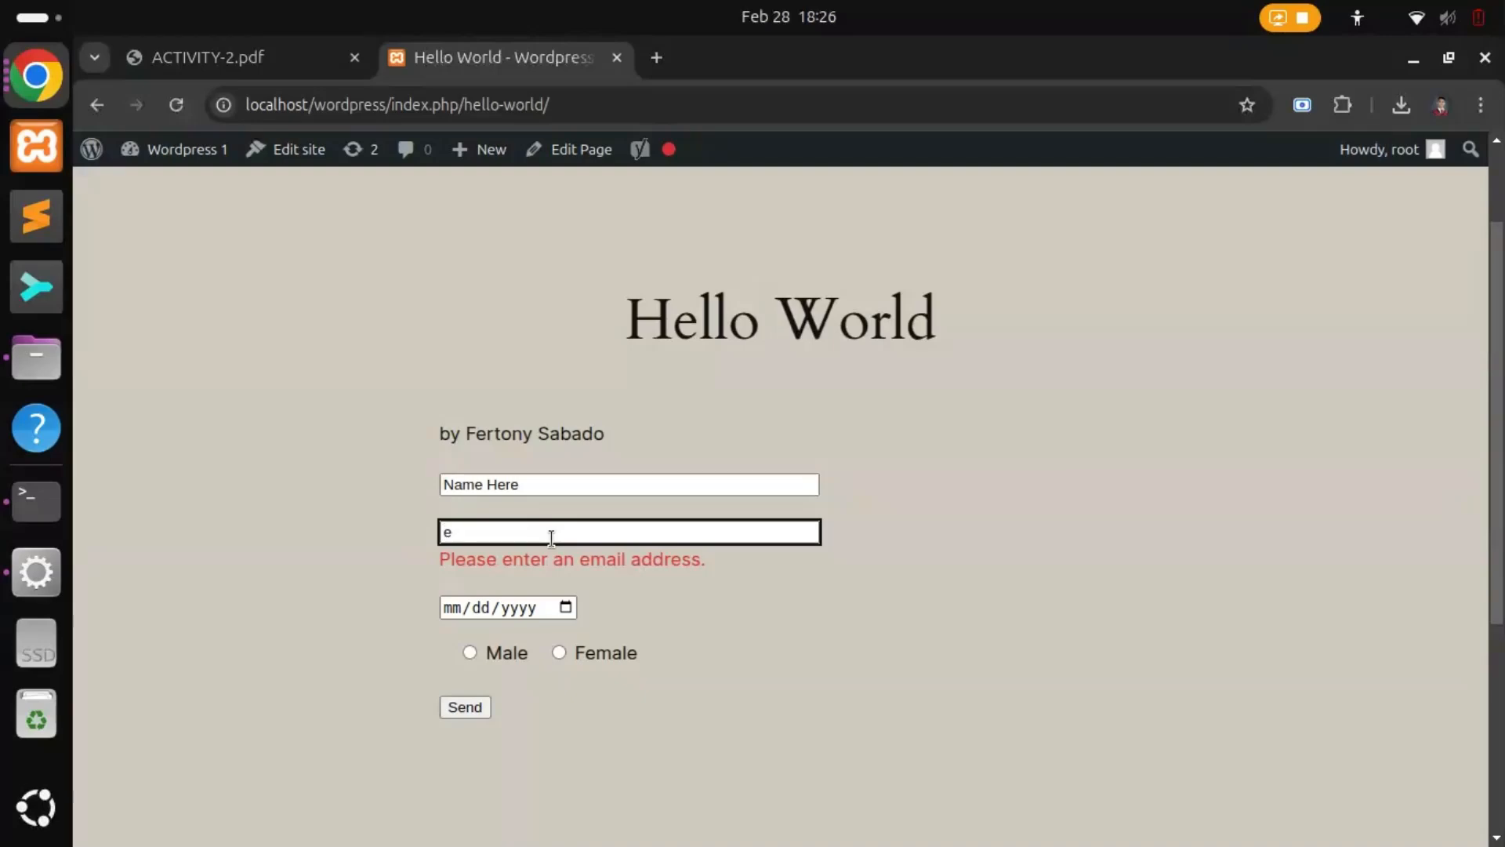
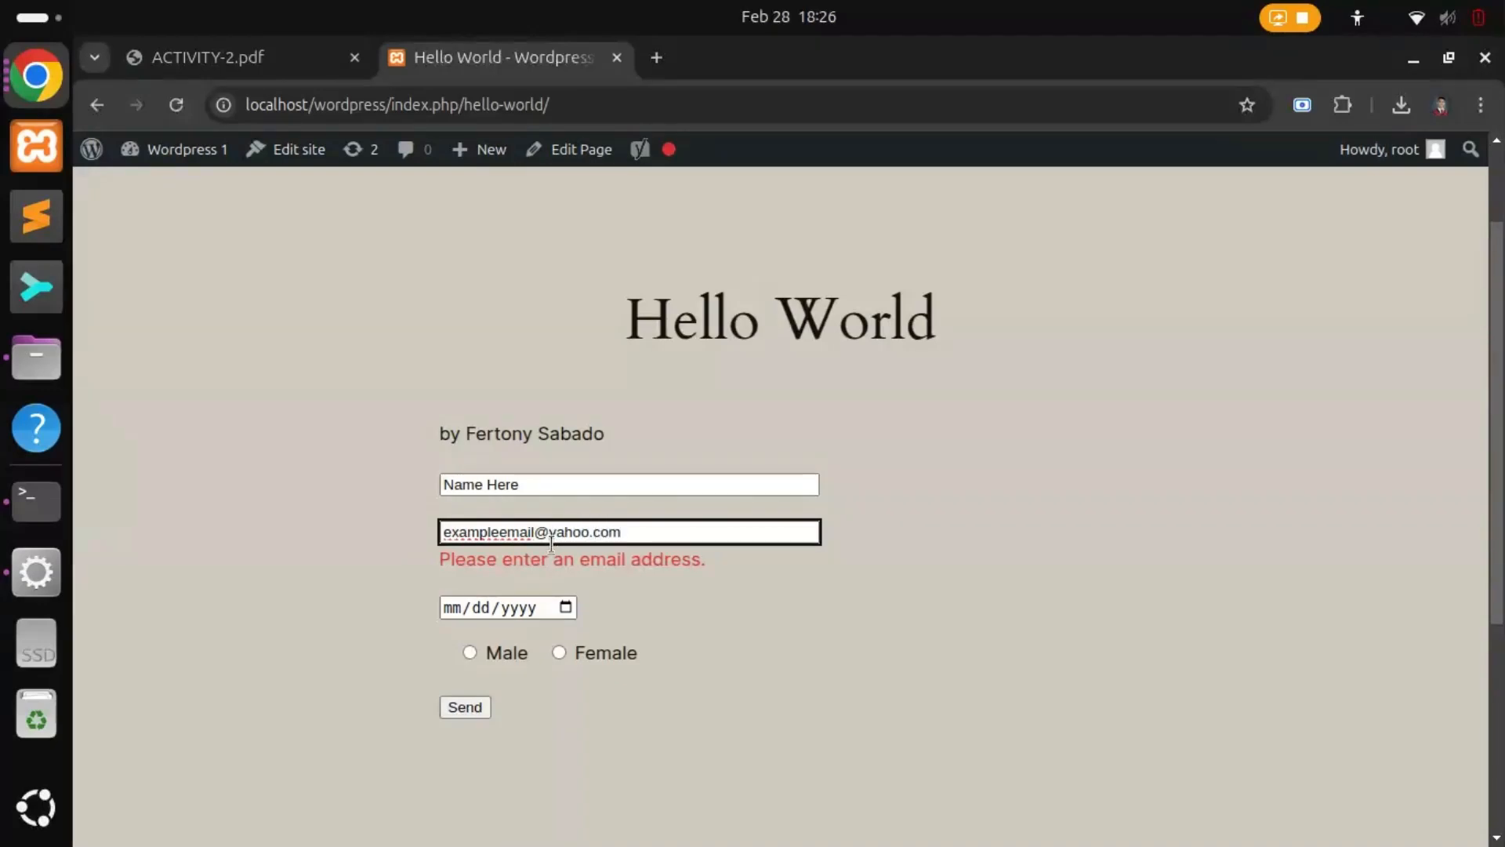
Step: Set the date to 12/12/1212, choose Male, send the form and review the error
{"action": "left_click", "coordinate": [453, 609]}
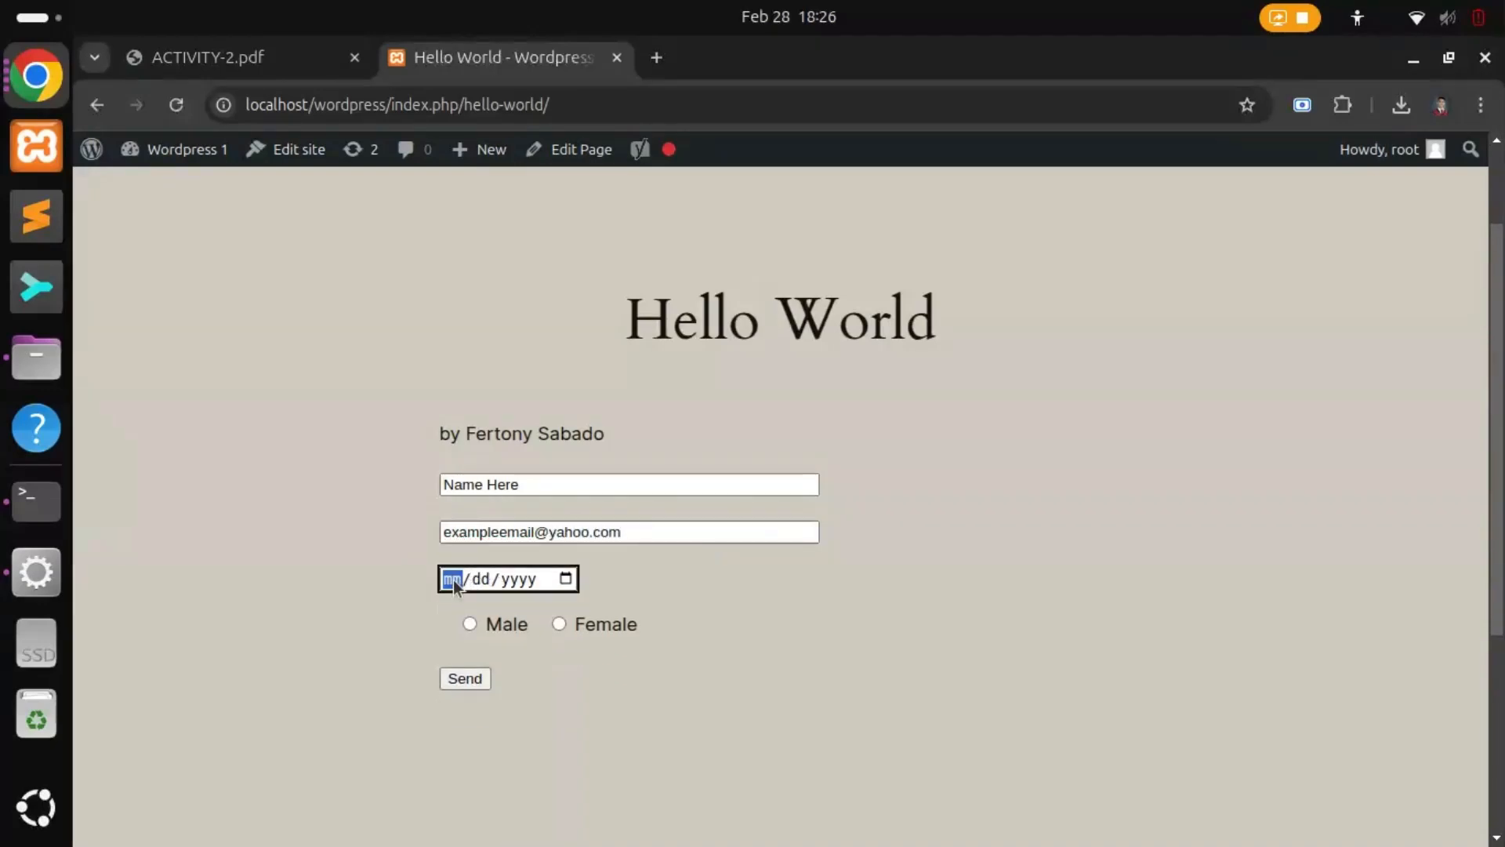
{"action": "type", "text": "12/"}
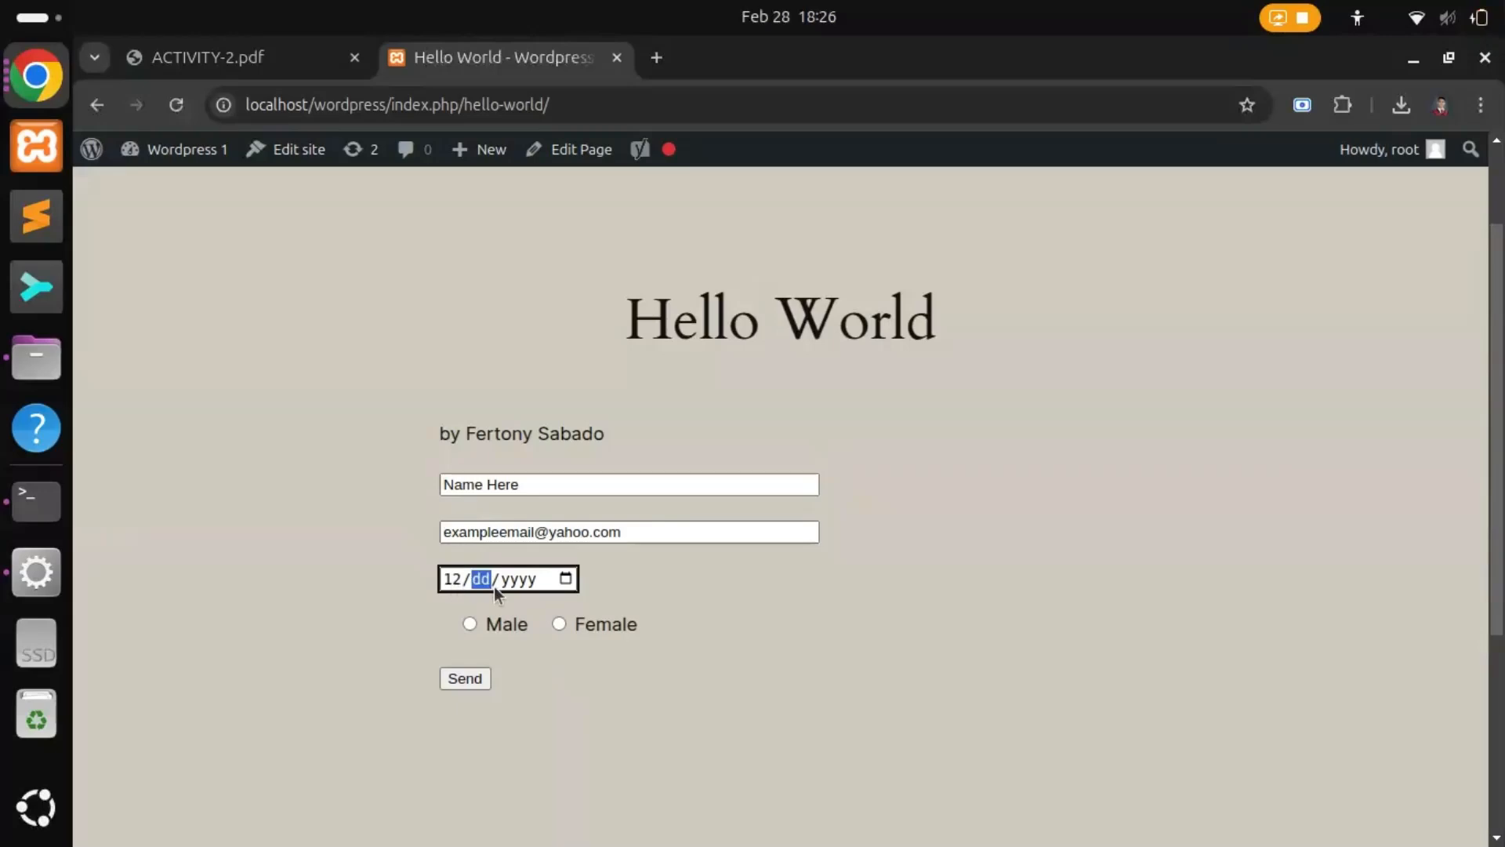
{"action": "type", "text": "12/1212"}
{"action": "left_click", "coordinate": [469, 625]}
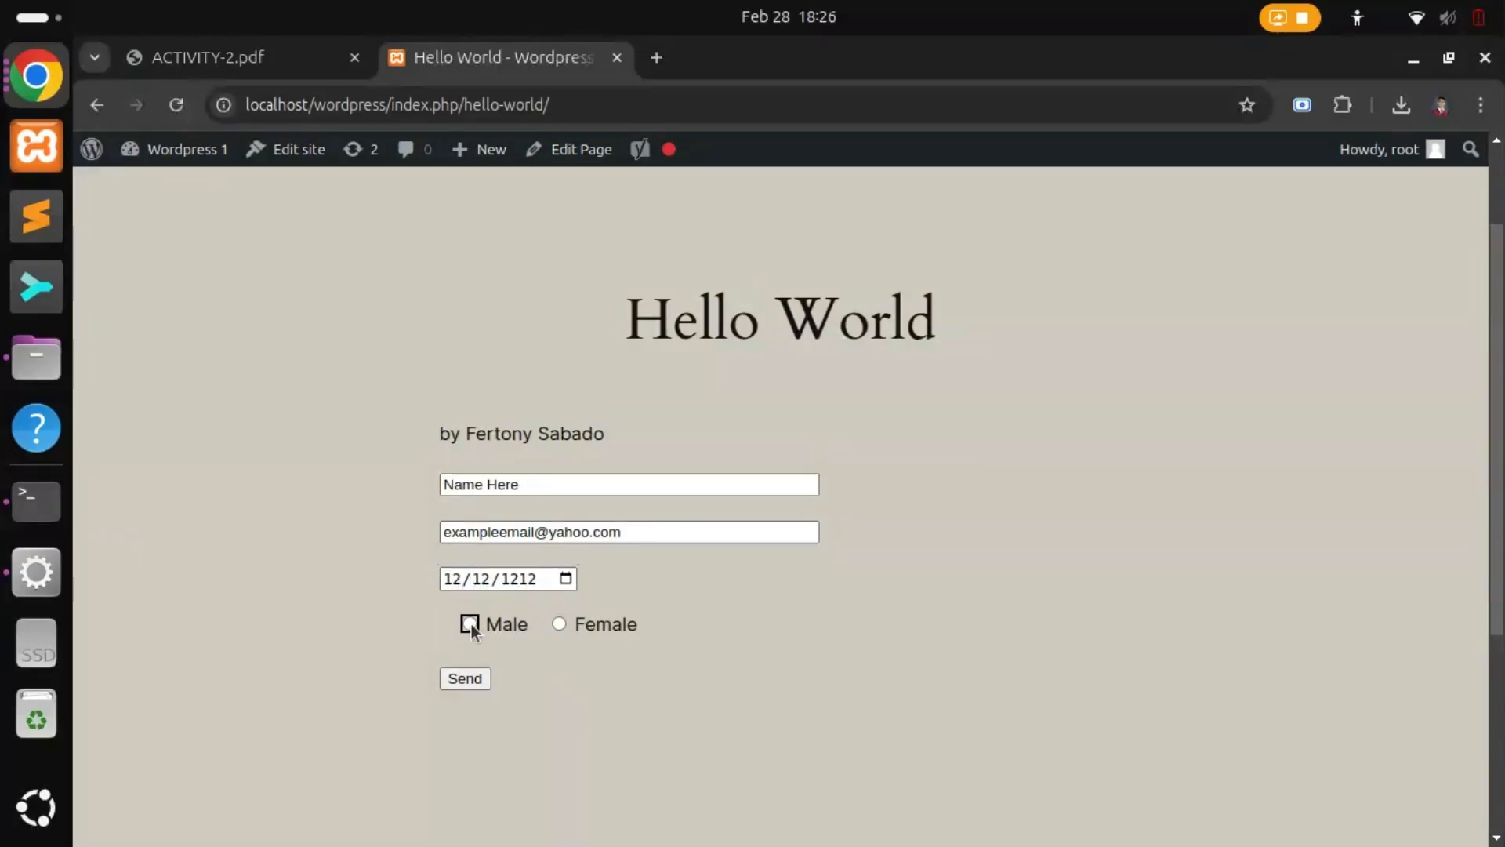
{"action": "left_click", "coordinate": [463, 679]}
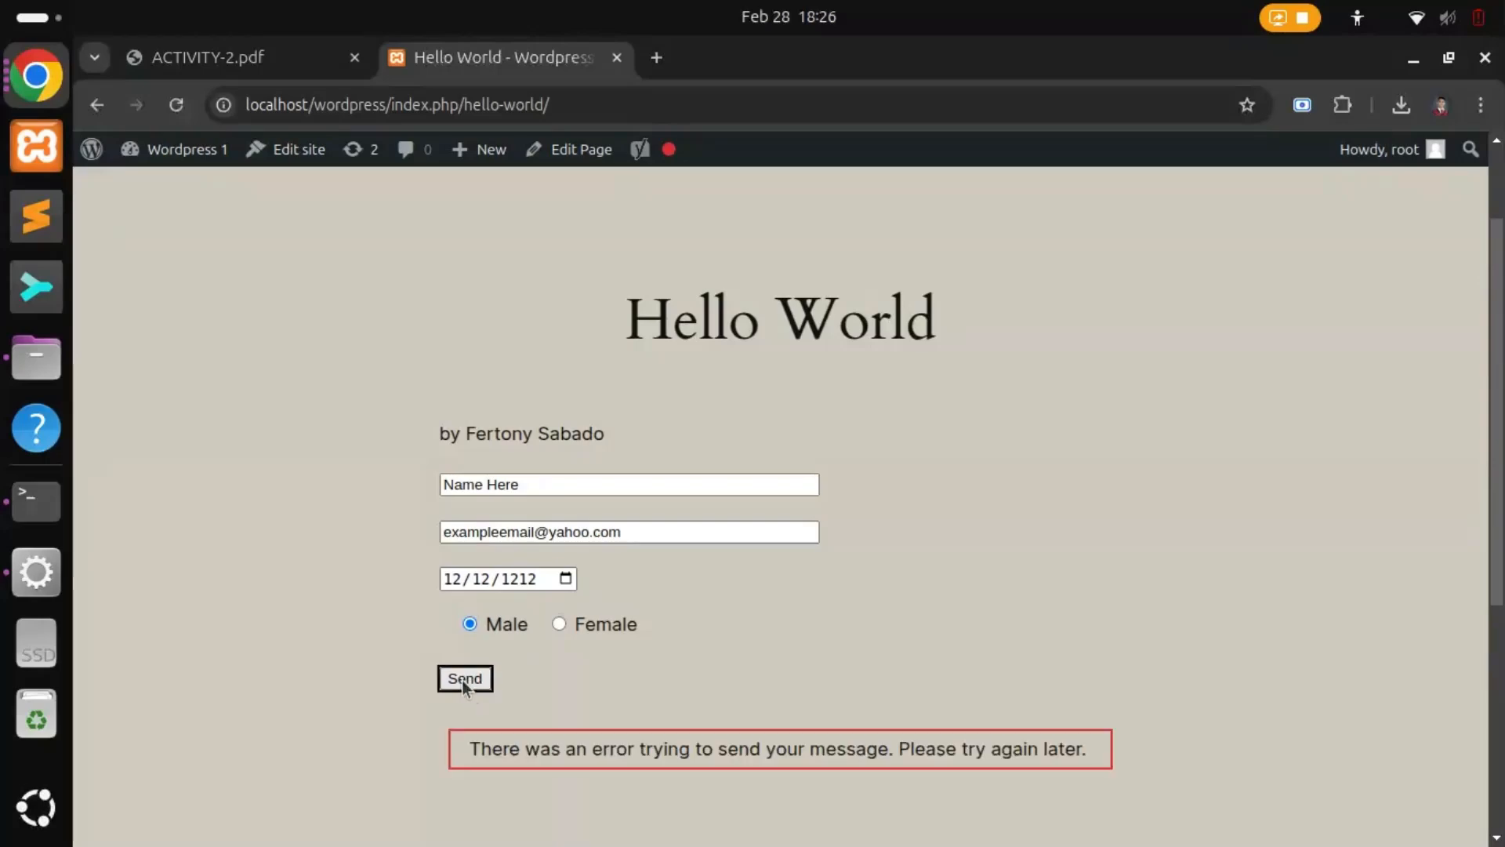
{"action": "left_click_drag", "start_coordinate": [475, 749], "coordinate": [913, 707]}
{"action": "left_click", "coordinate": [887, 688]}
{"action": "scroll", "coordinate": [862, 658], "scroll_direction": "down", "scroll_amount": 5}
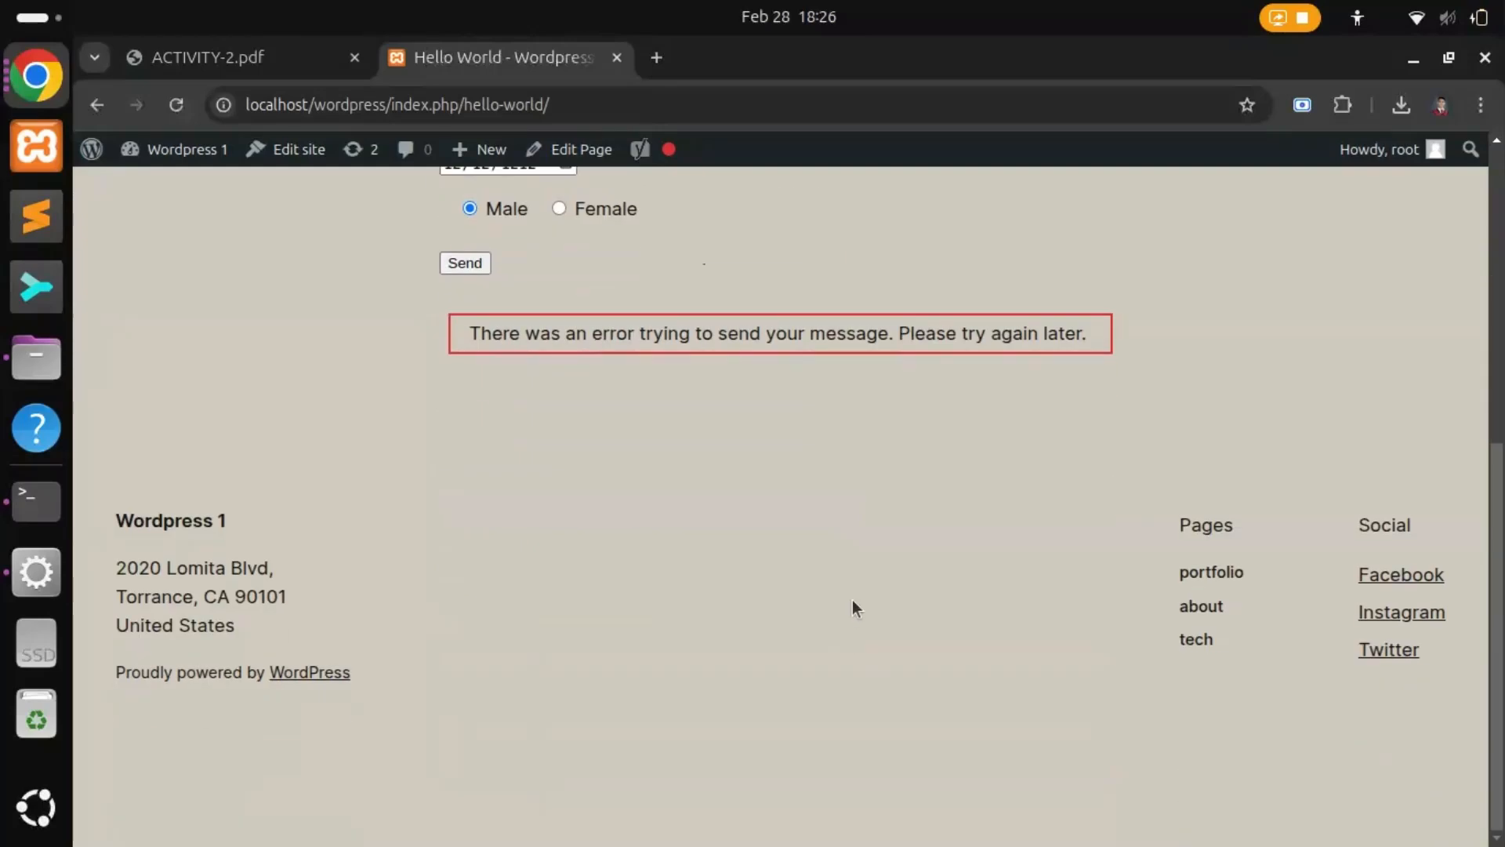
{"action": "scroll", "coordinate": [851, 601], "scroll_direction": "up", "scroll_amount": 7}
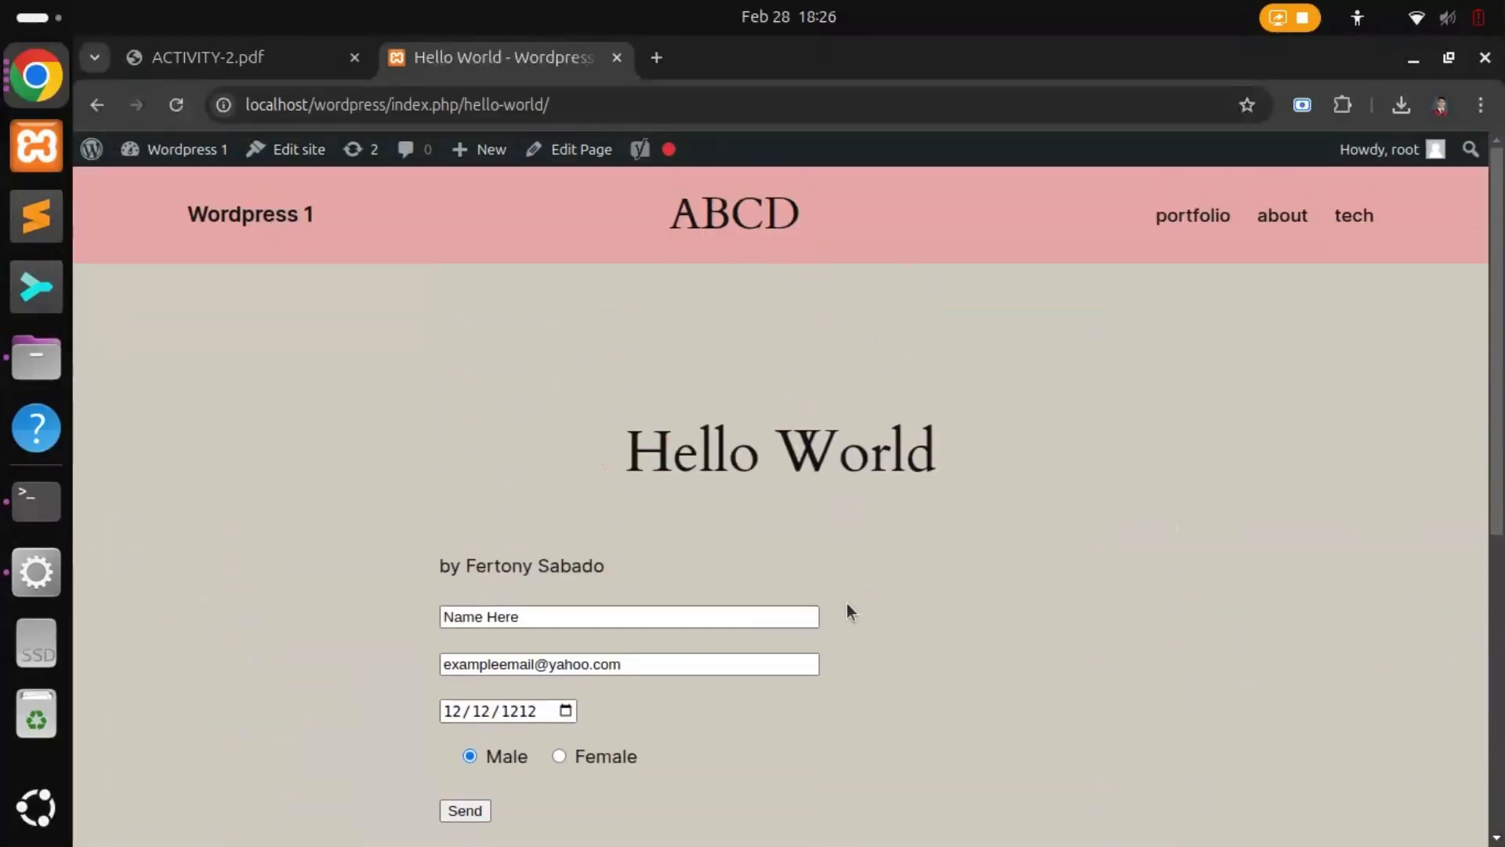
{"action": "scroll", "coordinate": [847, 606], "scroll_direction": "down", "scroll_amount": 2}
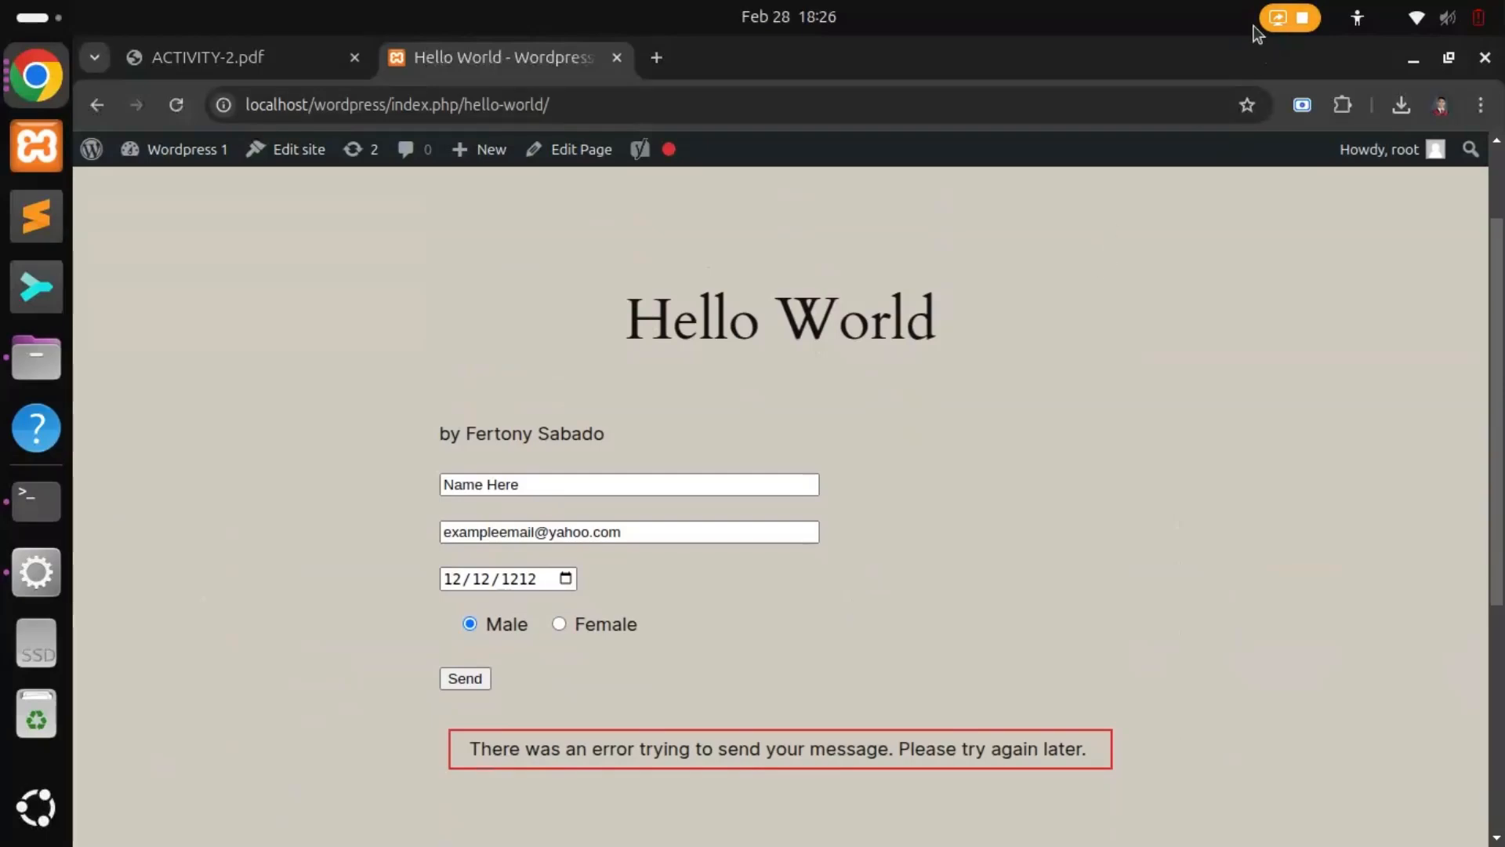
Step: Highlight the two Expected Output bullets in ACTIVITY-2.pdf
{"action": "left_click", "coordinate": [229, 60]}
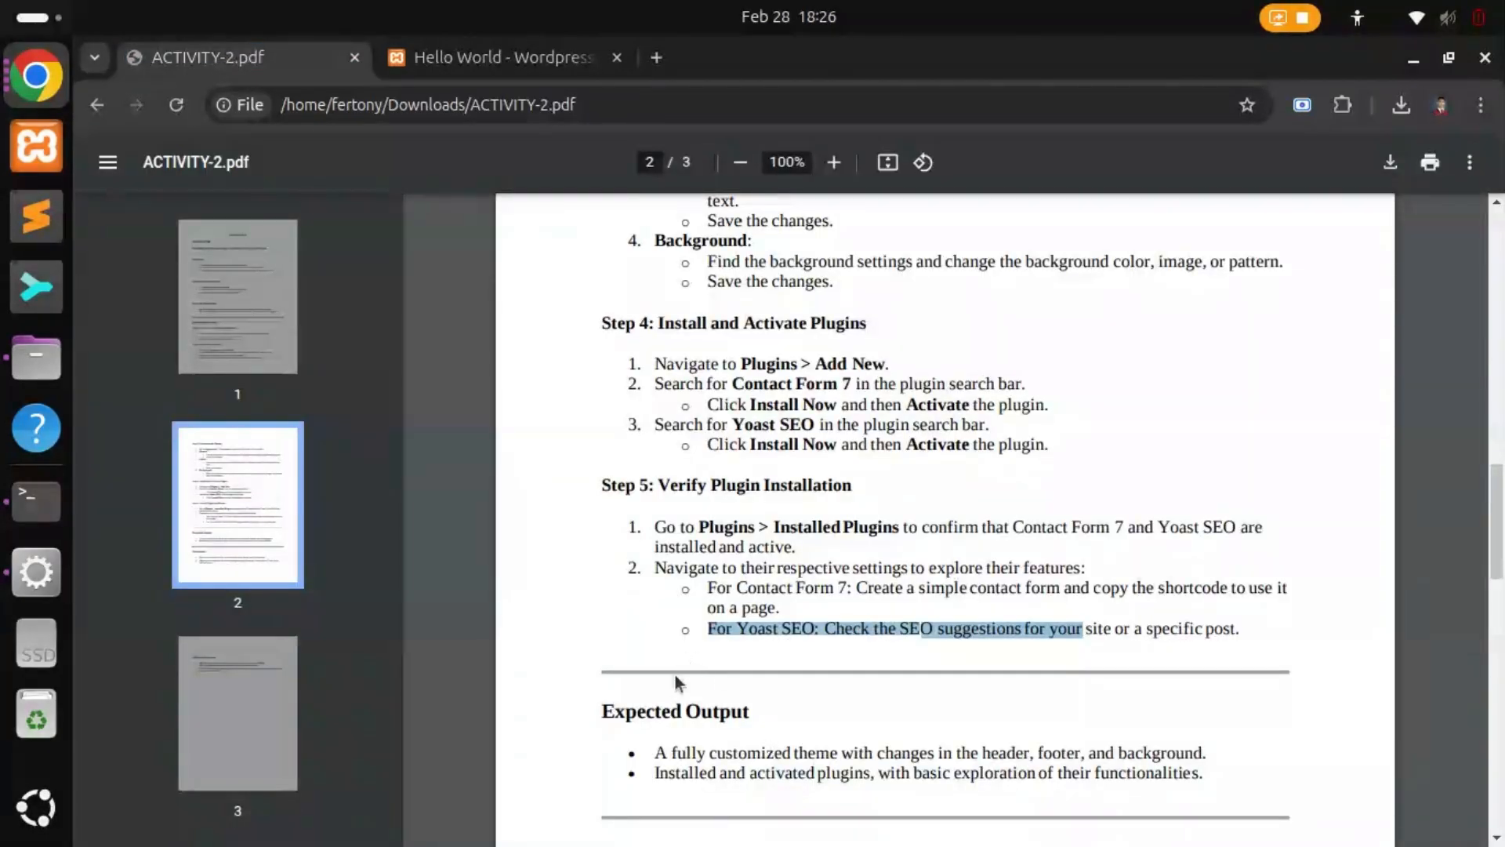
{"action": "left_click_drag", "start_coordinate": [654, 755], "coordinate": [1199, 754]}
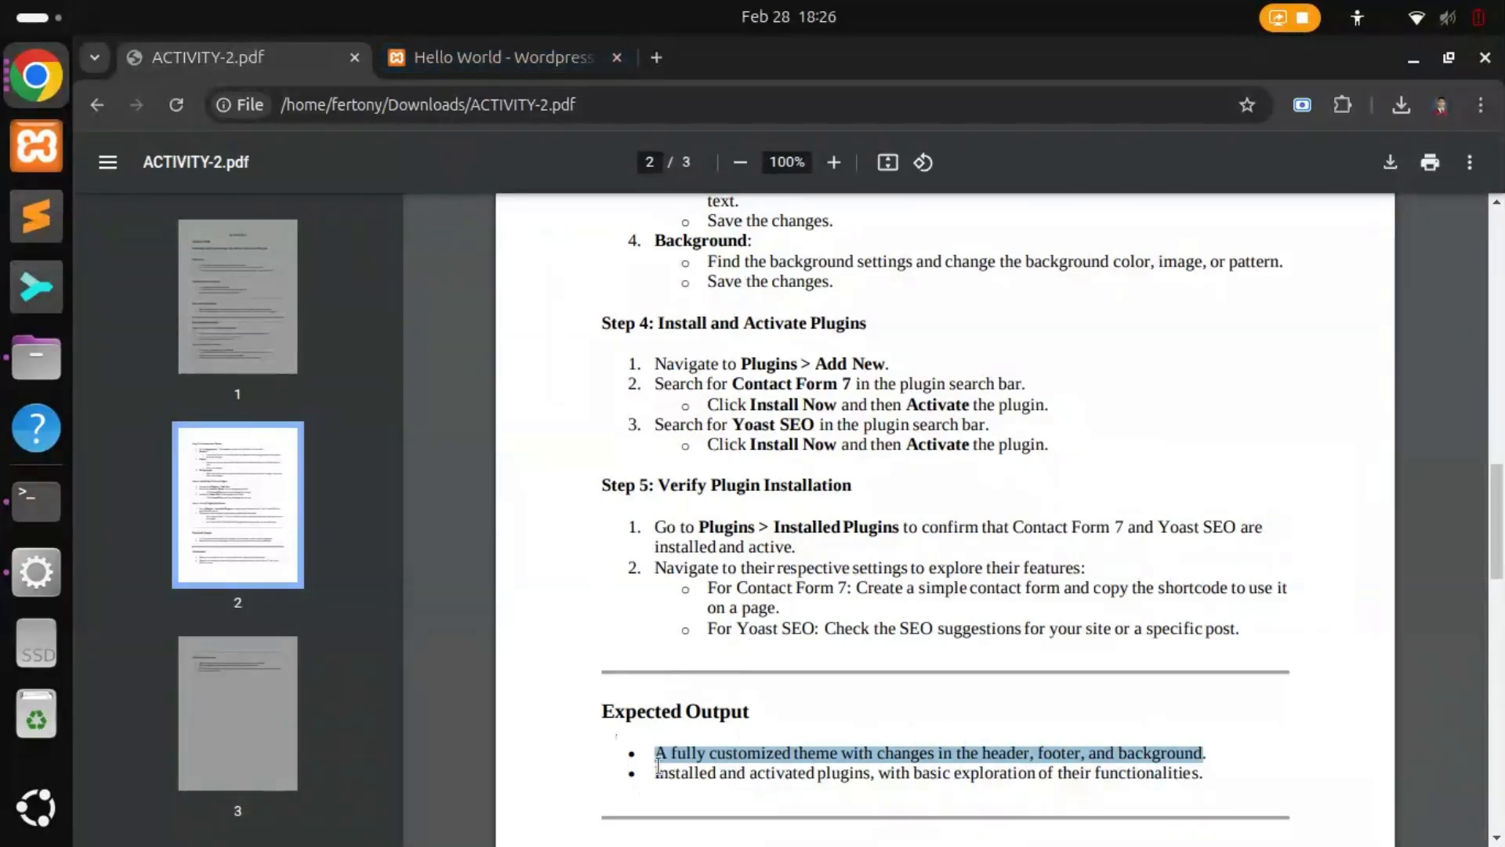
{"action": "left_click_drag", "start_coordinate": [657, 767], "coordinate": [1205, 774]}
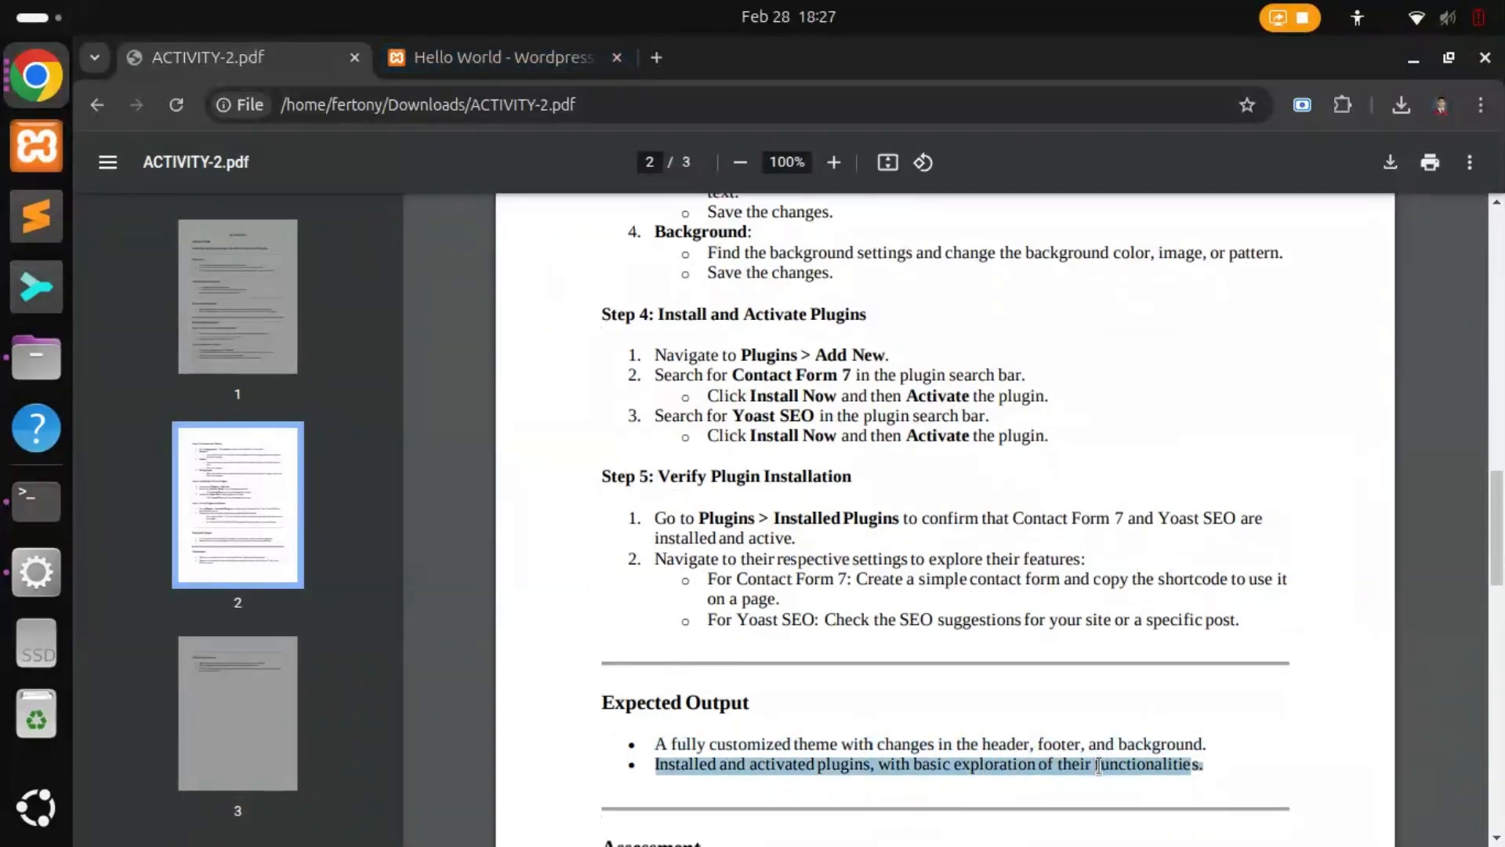